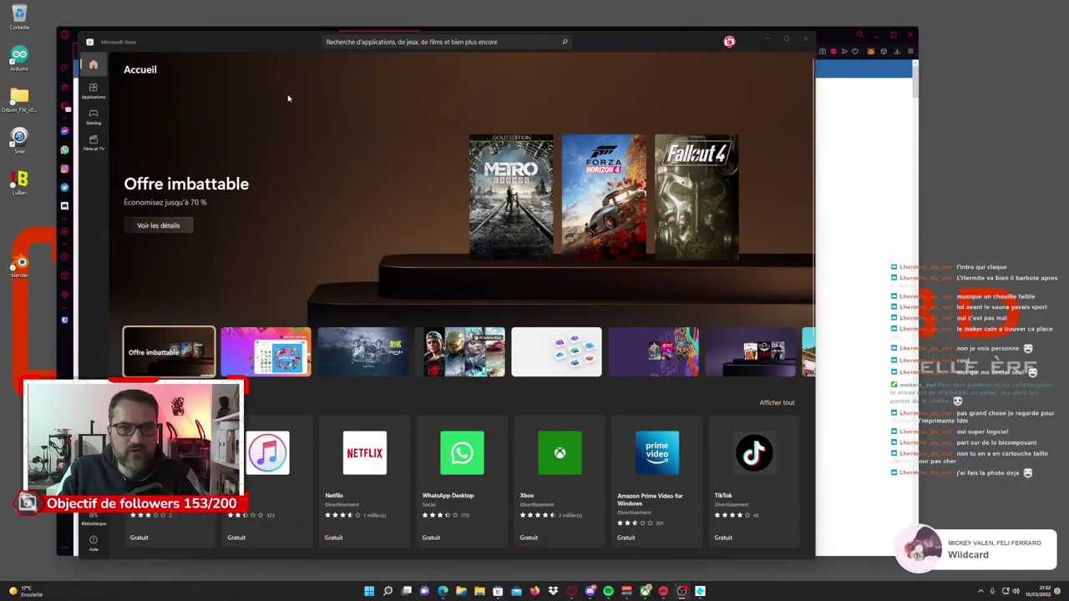
Search the Microsoft Store for 'shapr', open the Shapr3D app page, and maximize the window.
left_click(327, 42)
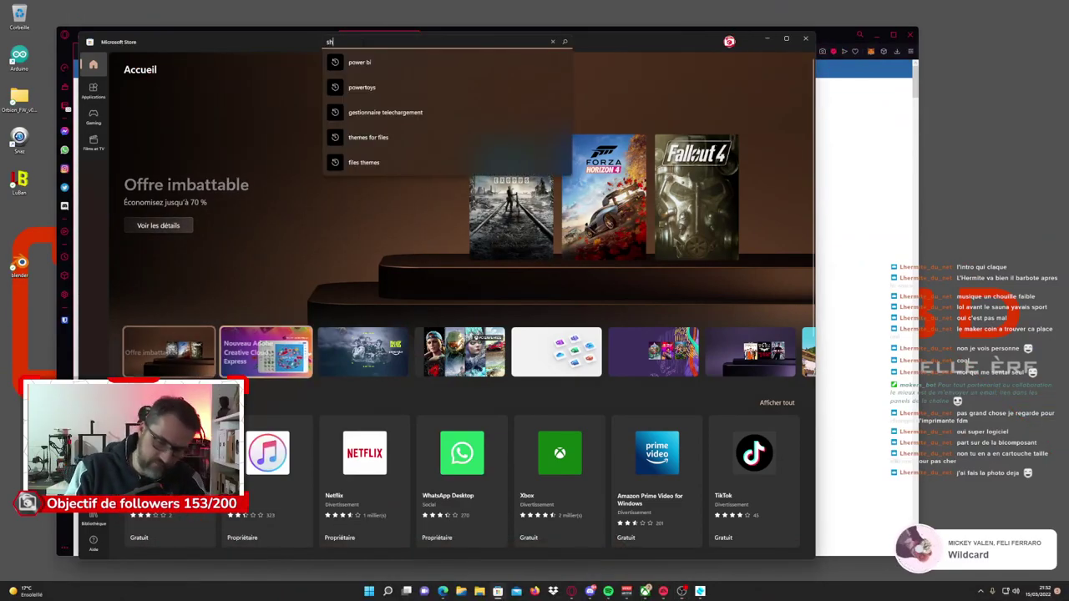
type("shapr")
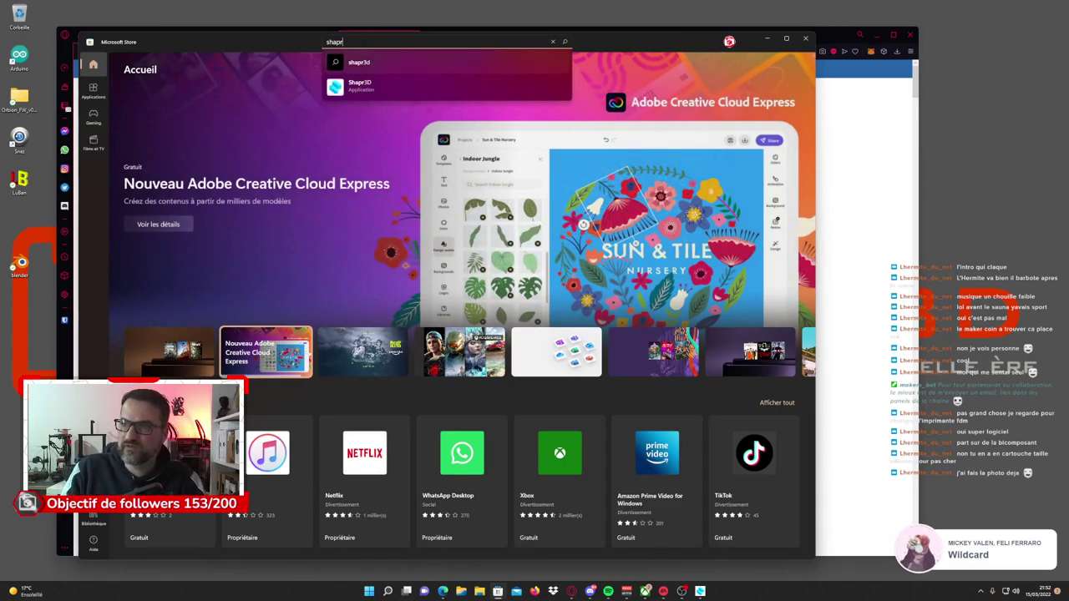
left_click(380, 82)
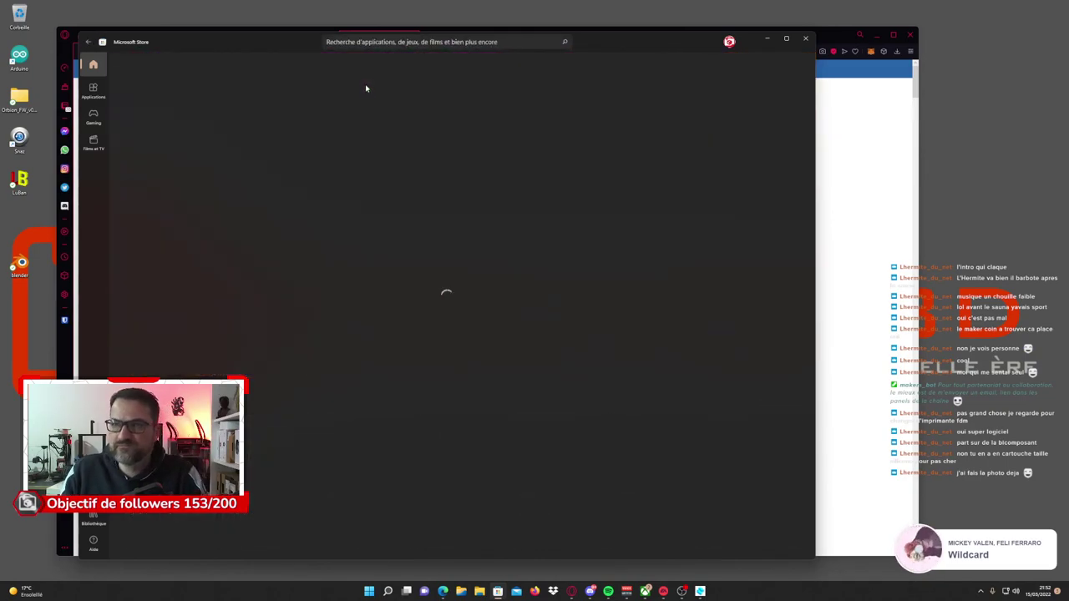
double_click(603, 41)
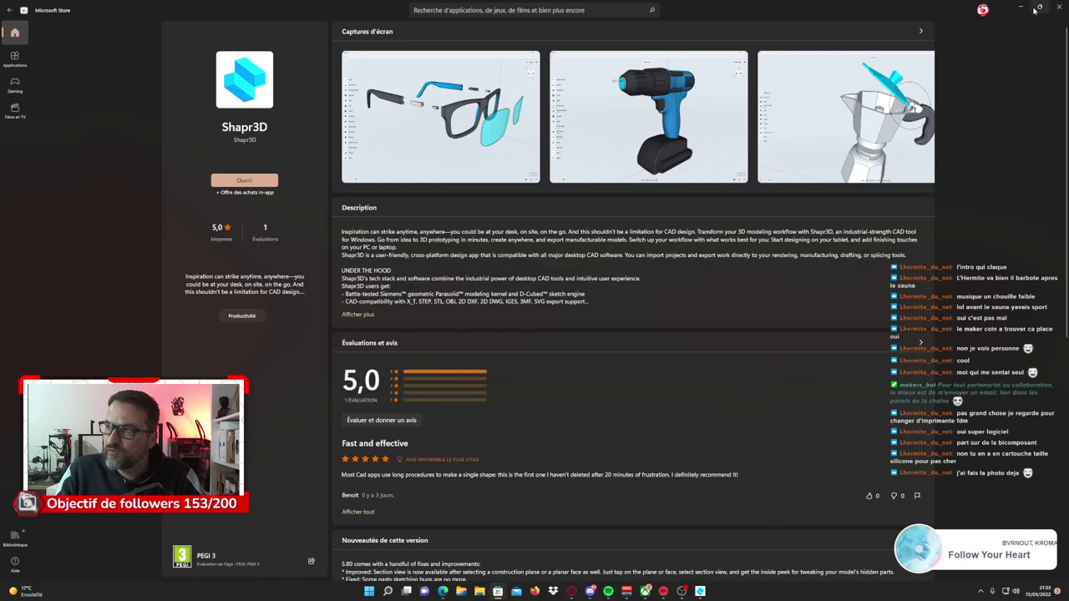
Minimize the Store, switch to Shapr3D, browse Discover and Learn, and end on Designs.
left_click(1019, 7)
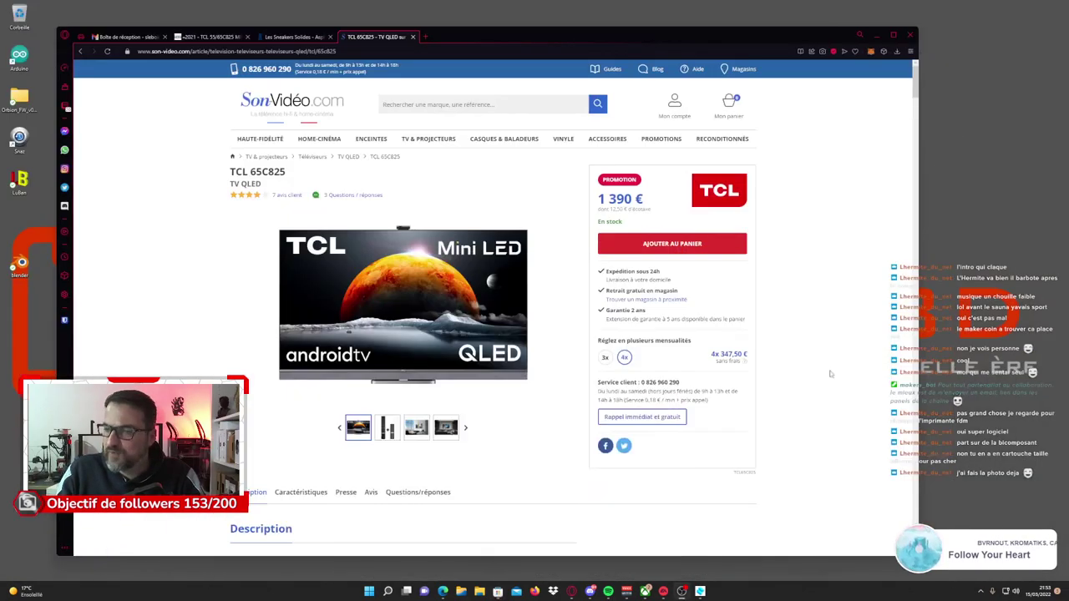
left_click(700, 591)
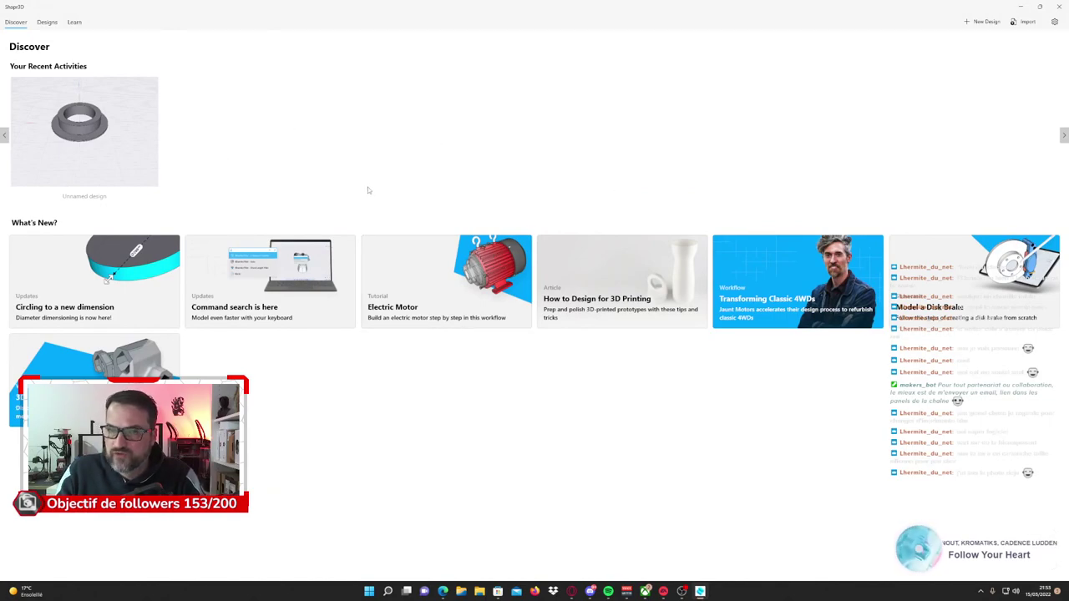
left_click(55, 23)
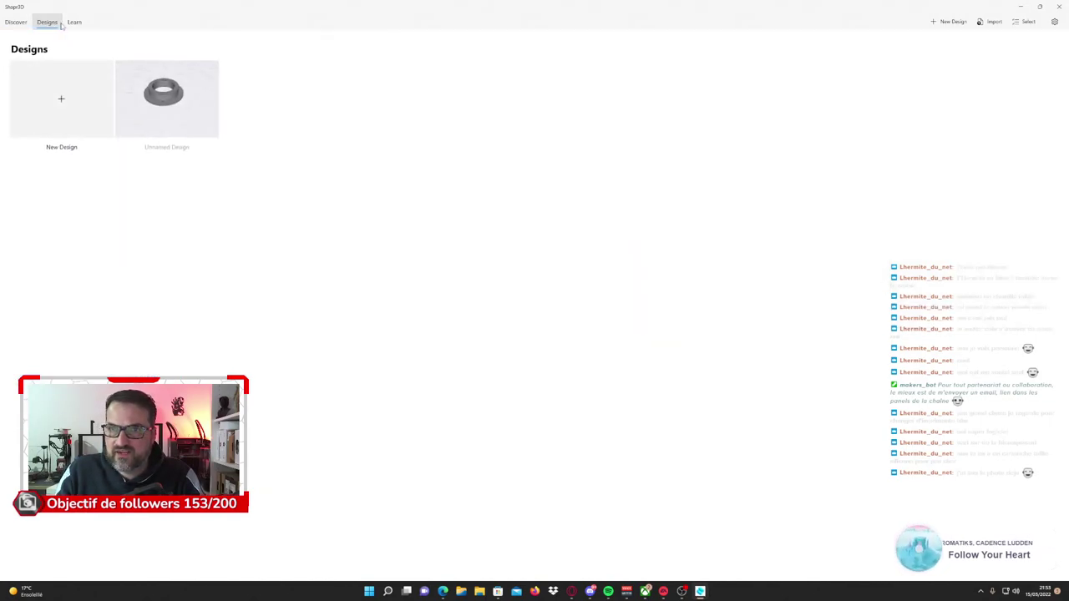
left_click(19, 24)
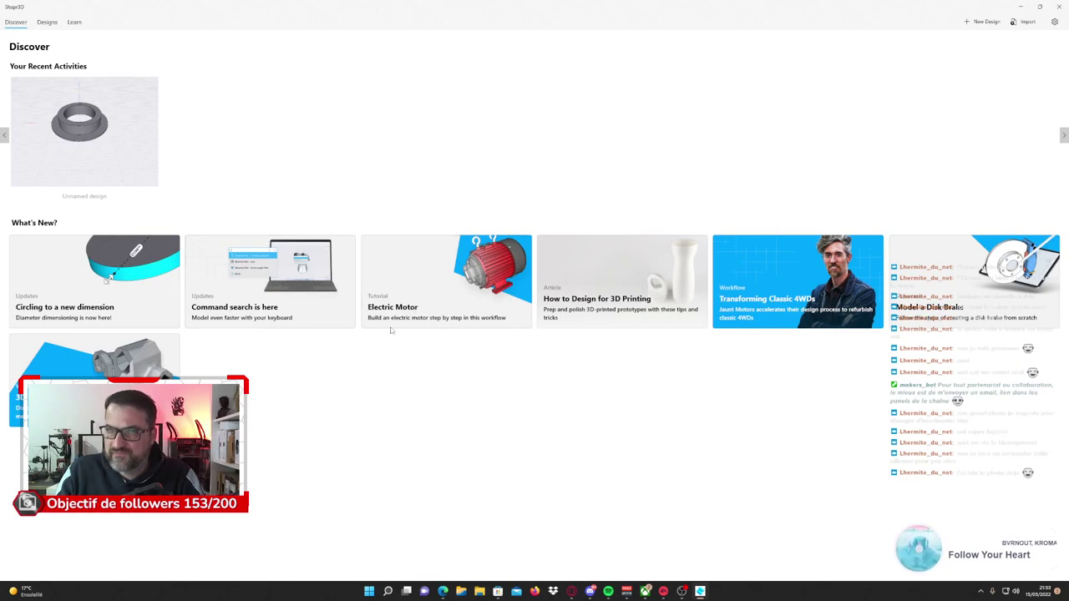
left_click(46, 21)
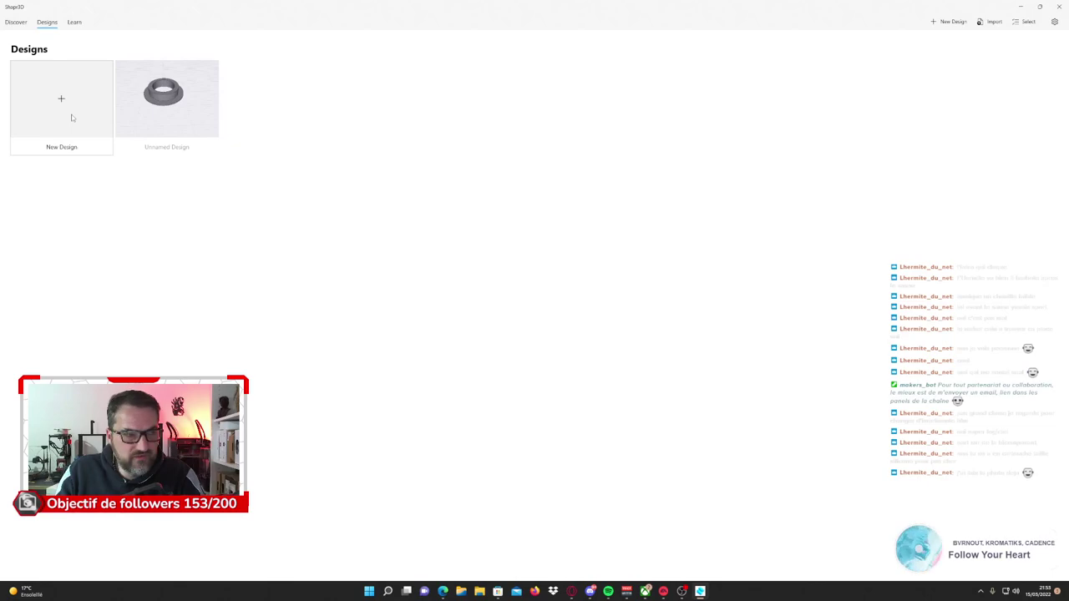
left_click(75, 22)
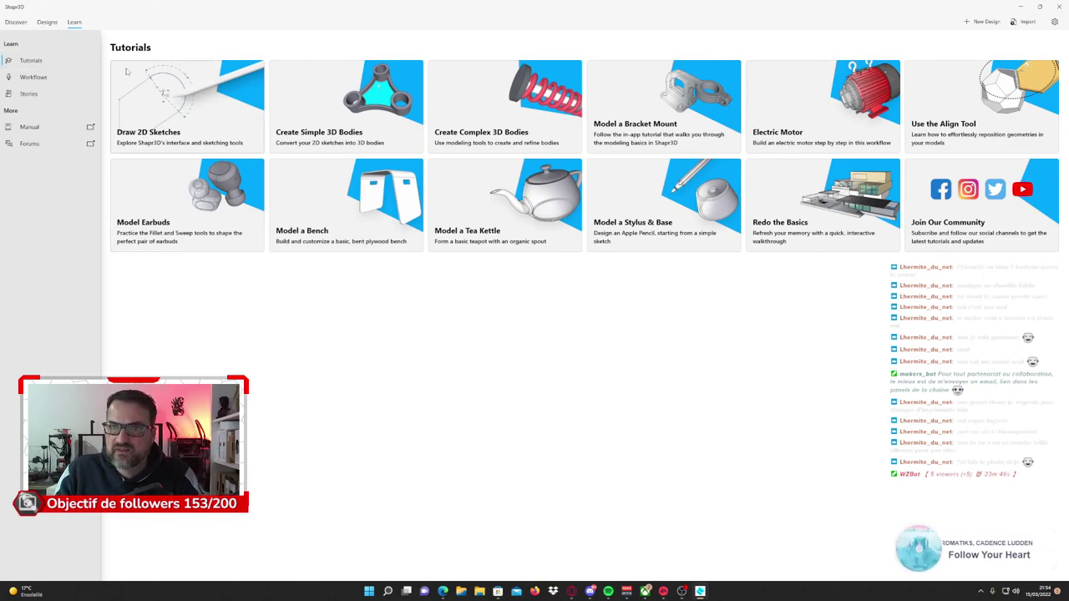
left_click(47, 21)
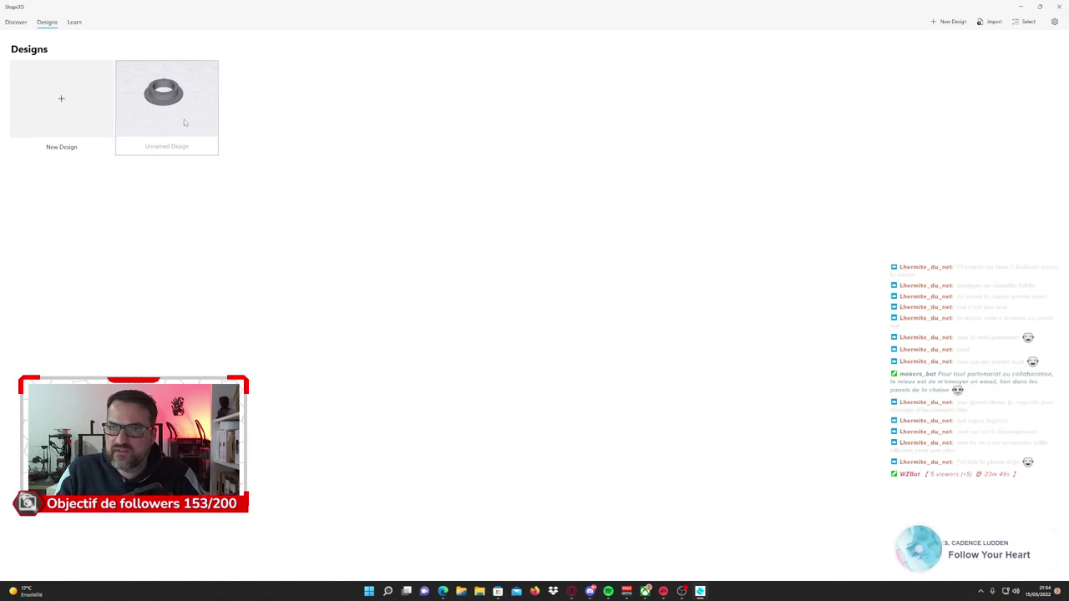
Open the Unnamed Design thumbnail to load the flanged ring into the workspace.
left_click(185, 123)
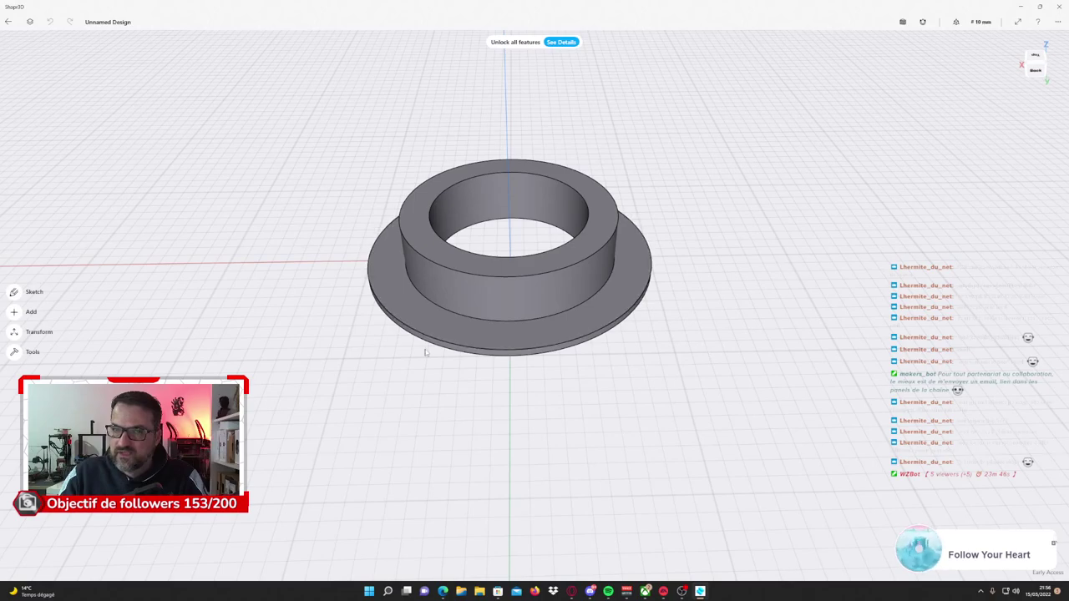
Hide Body 01 and select the outer, 148 mm and 108 mm circles of Sketch plane 01.
left_click(39, 23)
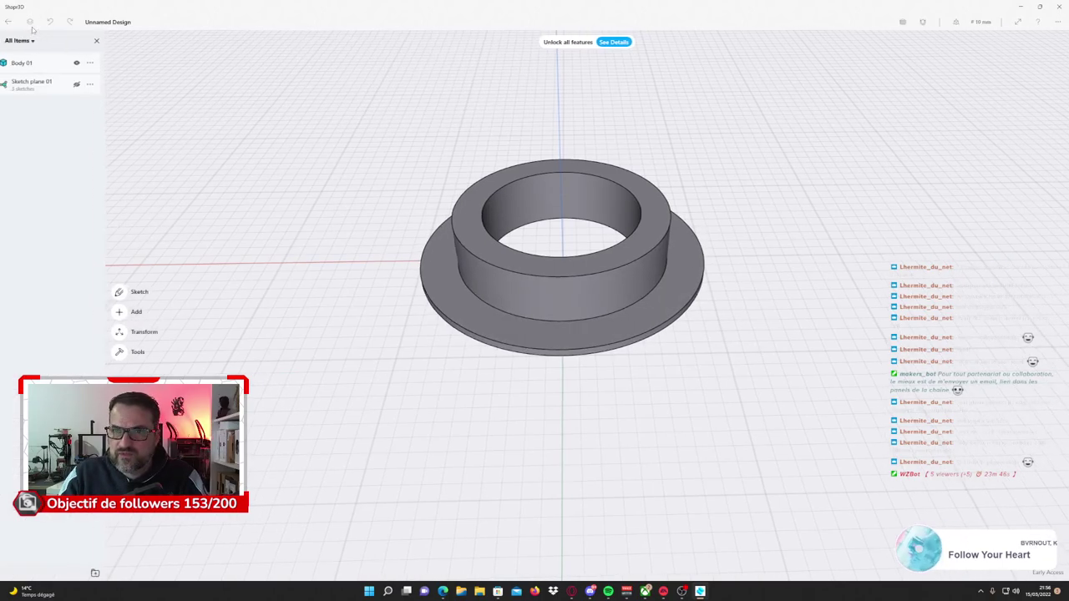
left_click(88, 63)
left_click(88, 84)
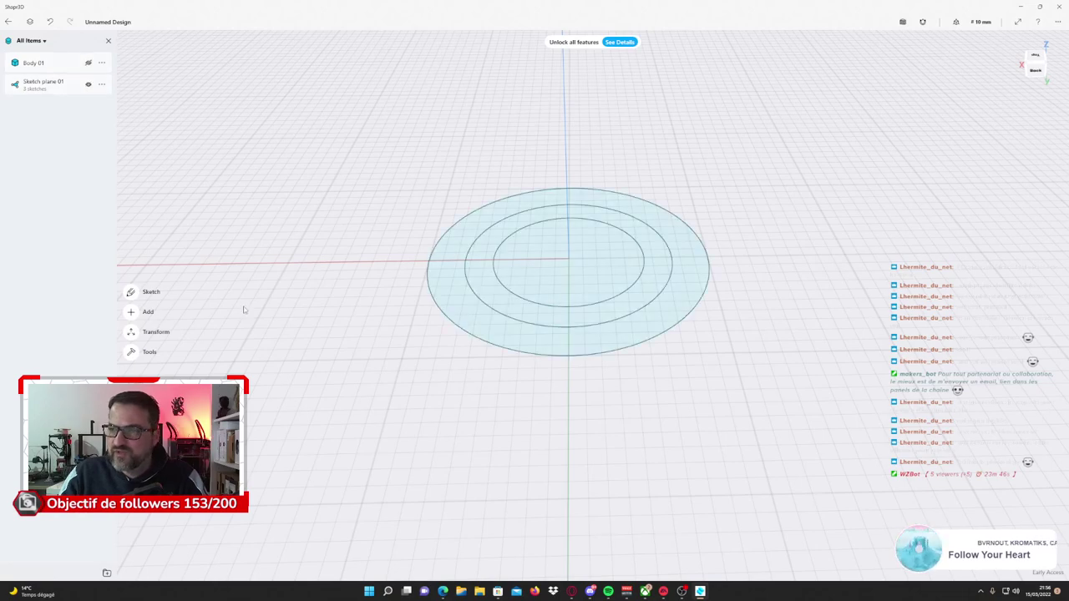
left_click(488, 324)
double_click(466, 328)
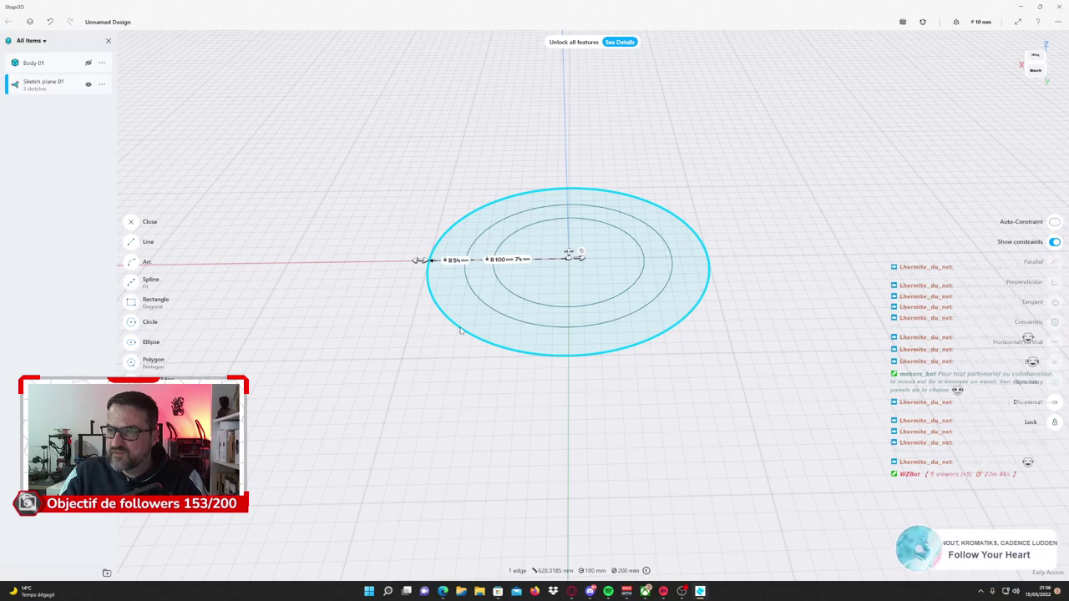
left_click(494, 310)
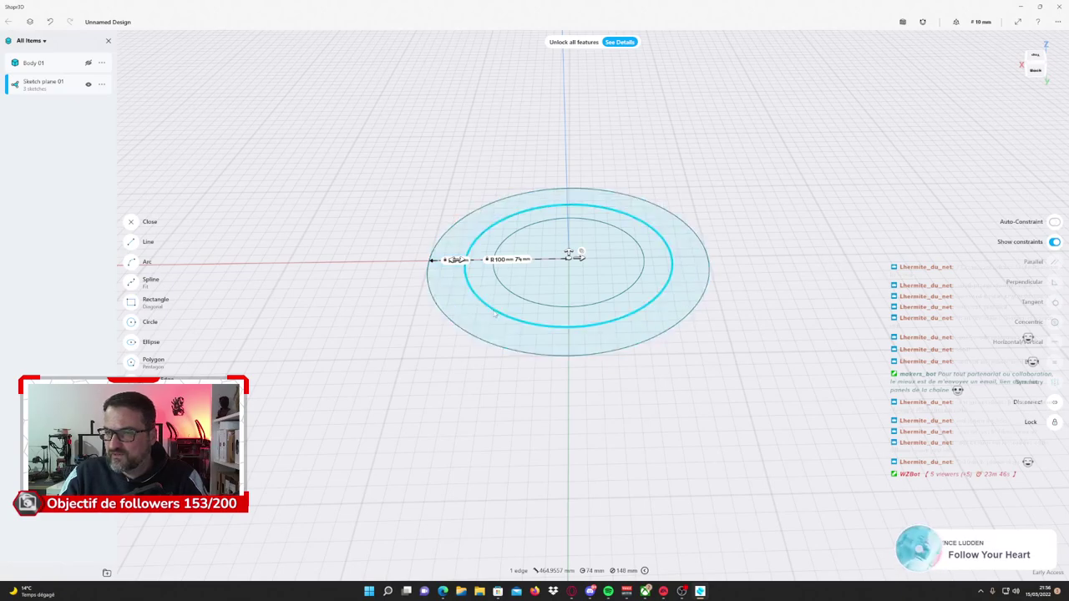
left_click(518, 298)
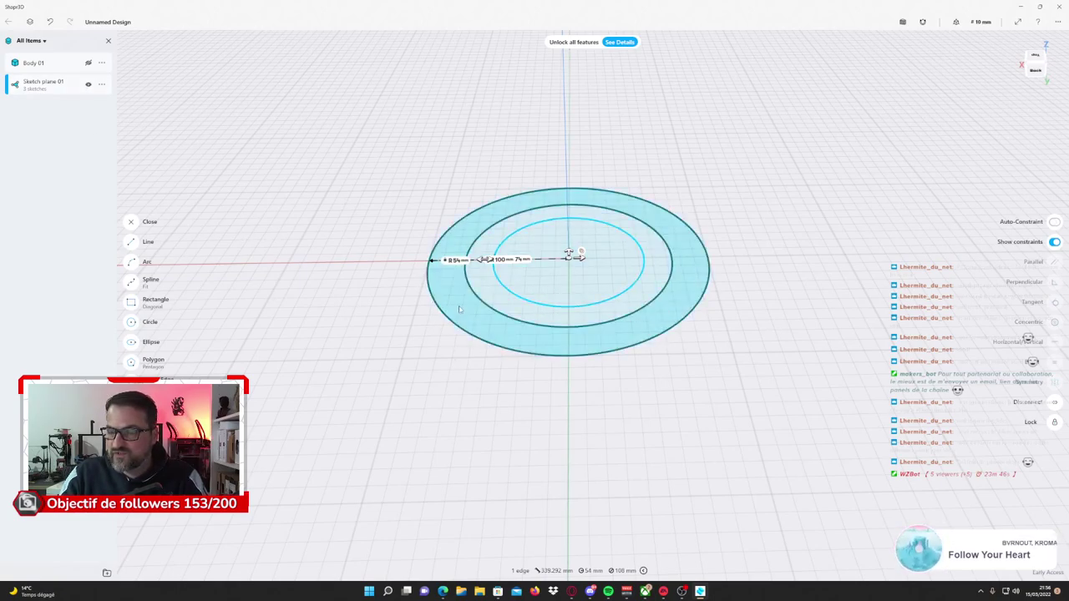
Show Body 01 again, finish editing the sketch, and close the items list.
left_click(87, 64)
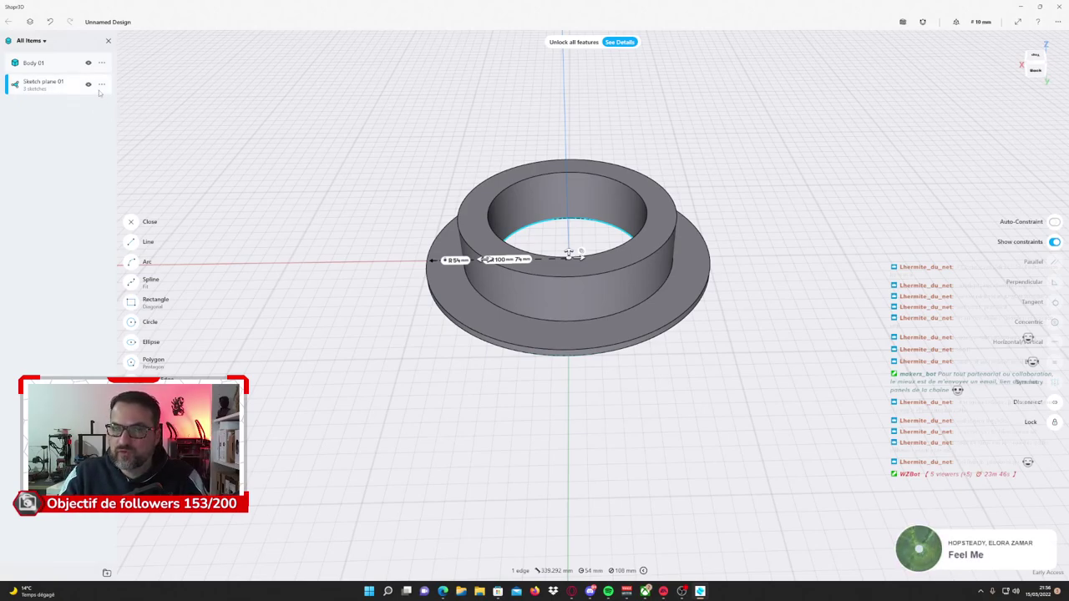
left_click(135, 221)
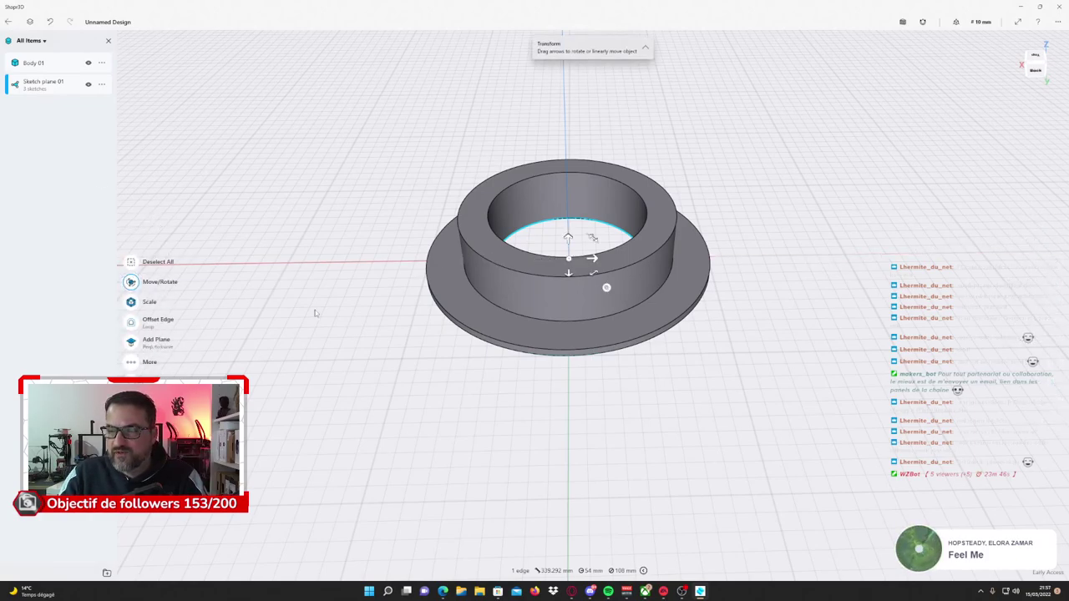
left_click(108, 41)
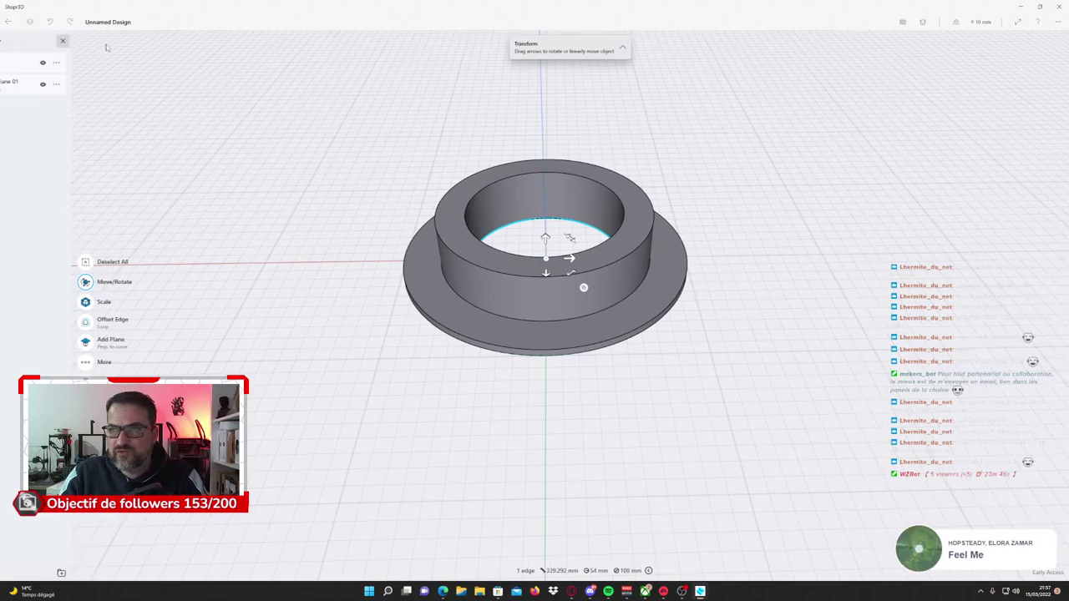
Return to the home screen and start the Model a Bracket Mount tutorial from Learn.
left_click(9, 23)
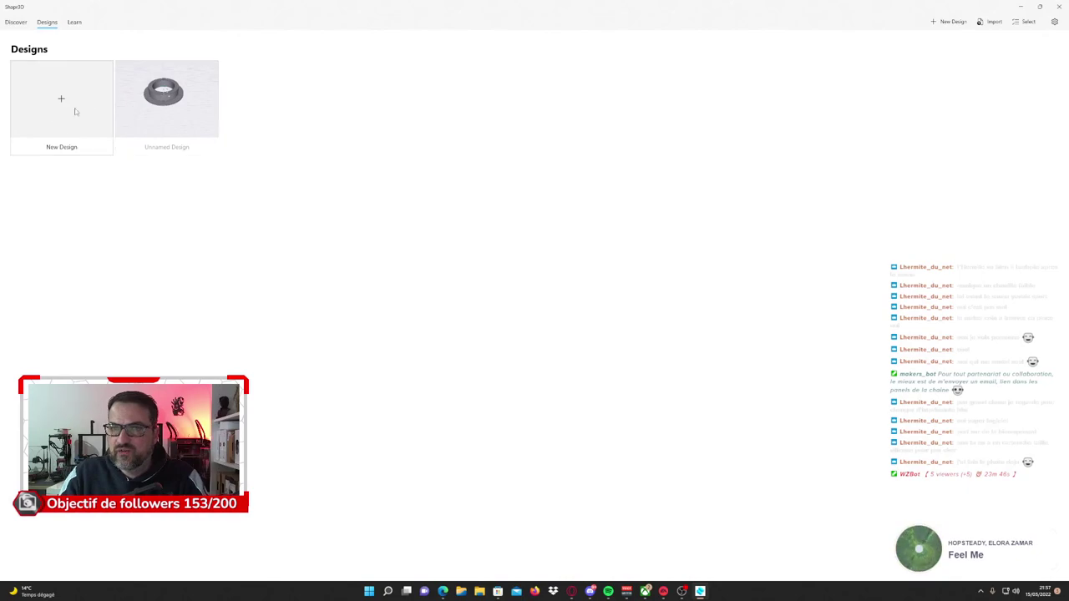
left_click(75, 23)
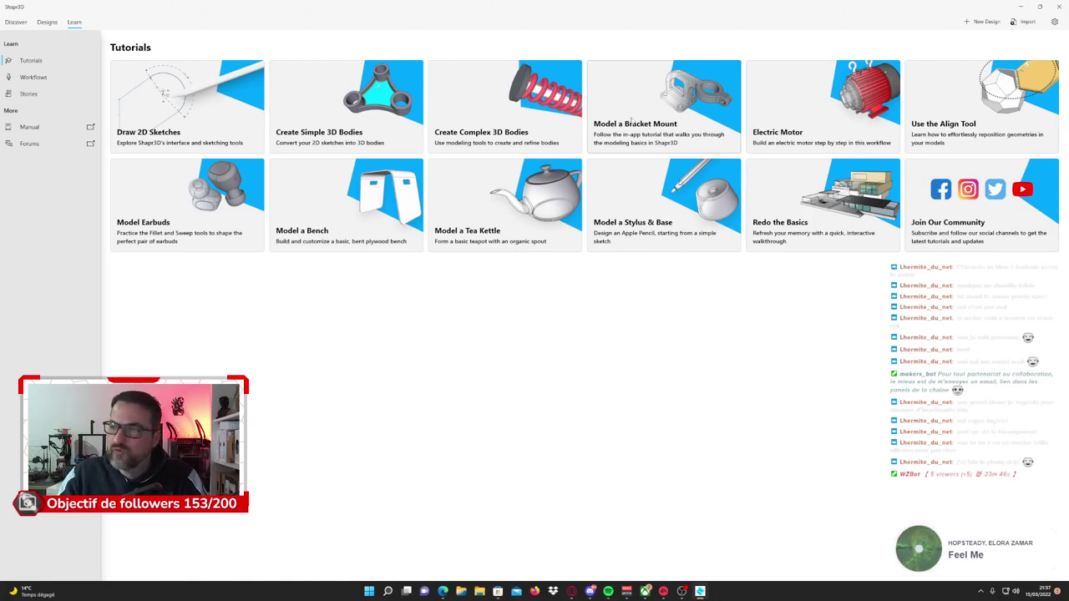
left_click(641, 127)
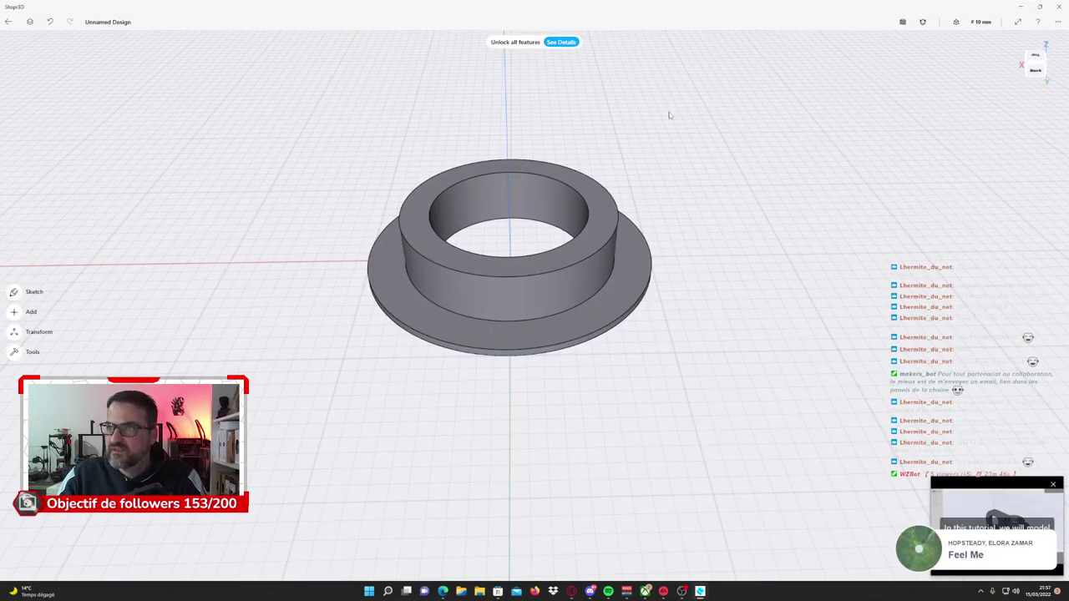
mouse_move(997, 526)
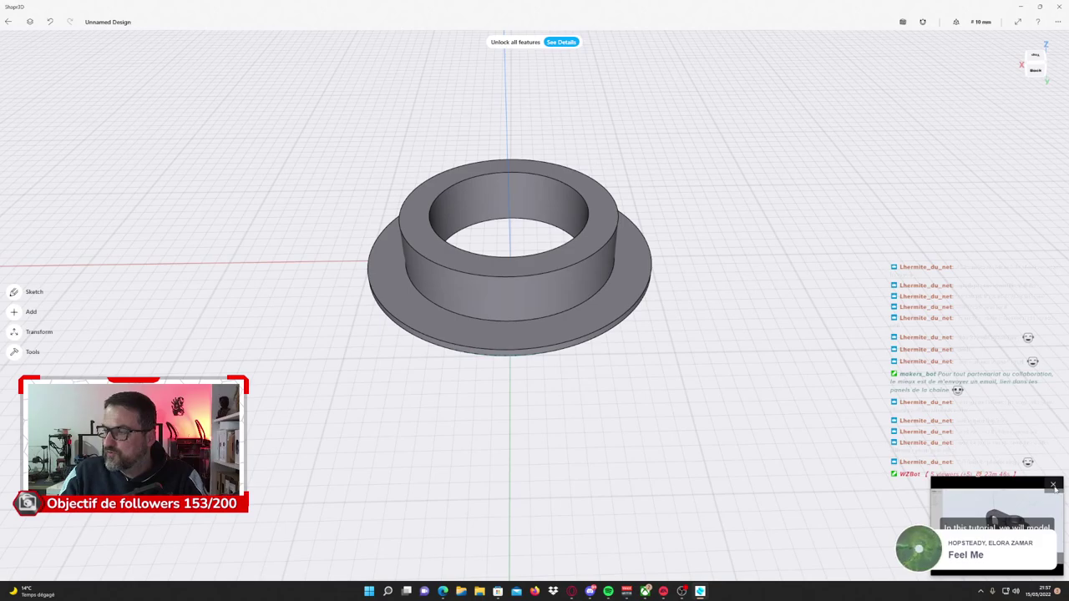
Close the tutorial video, select the flange's top face, then clear the selection.
left_click(1053, 486)
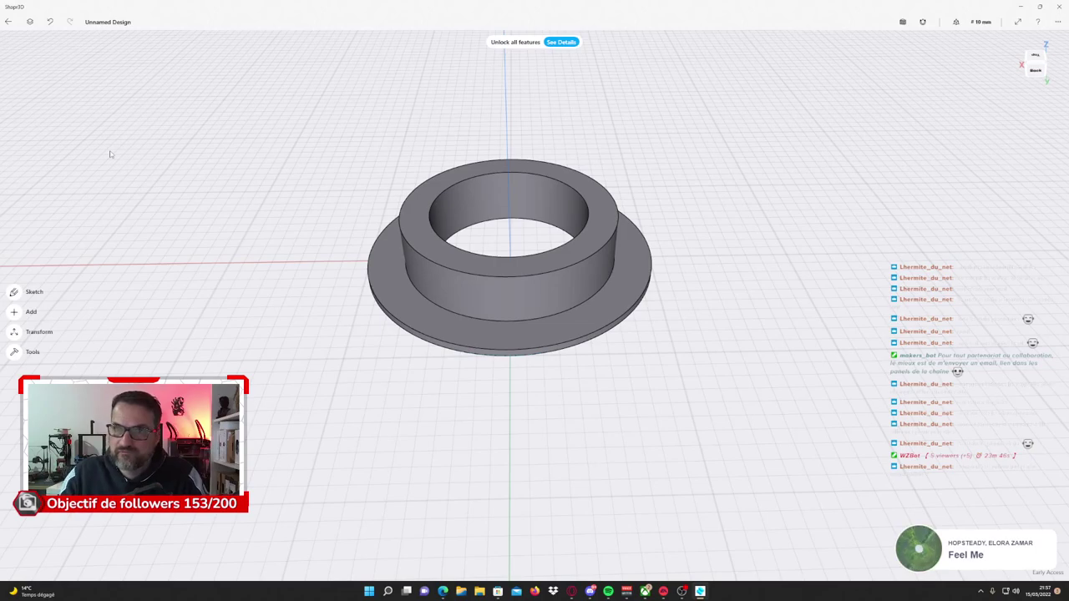
left_click(406, 299)
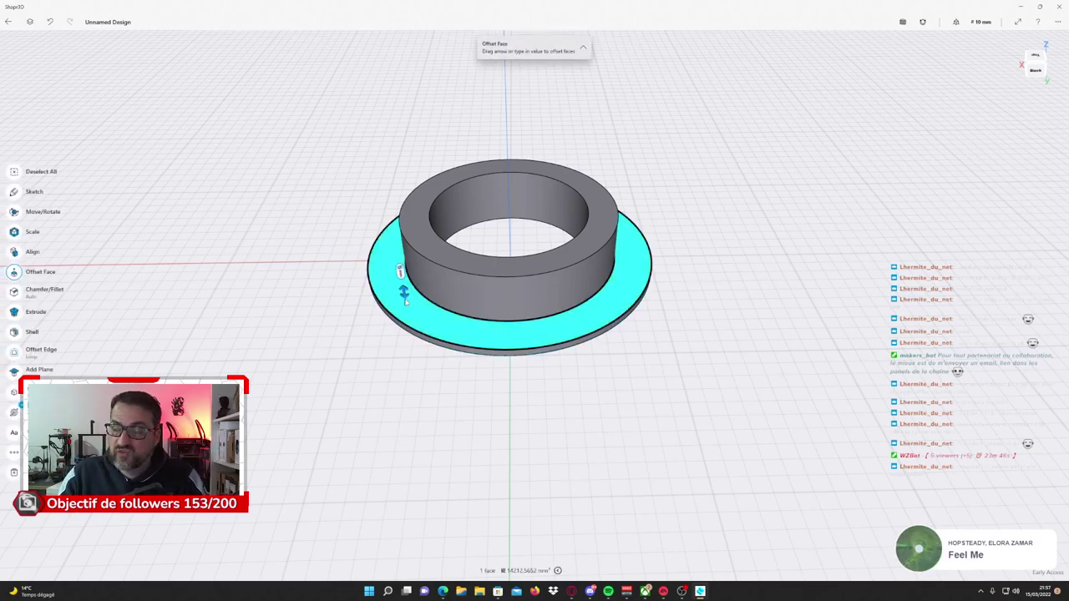
left_click(326, 294)
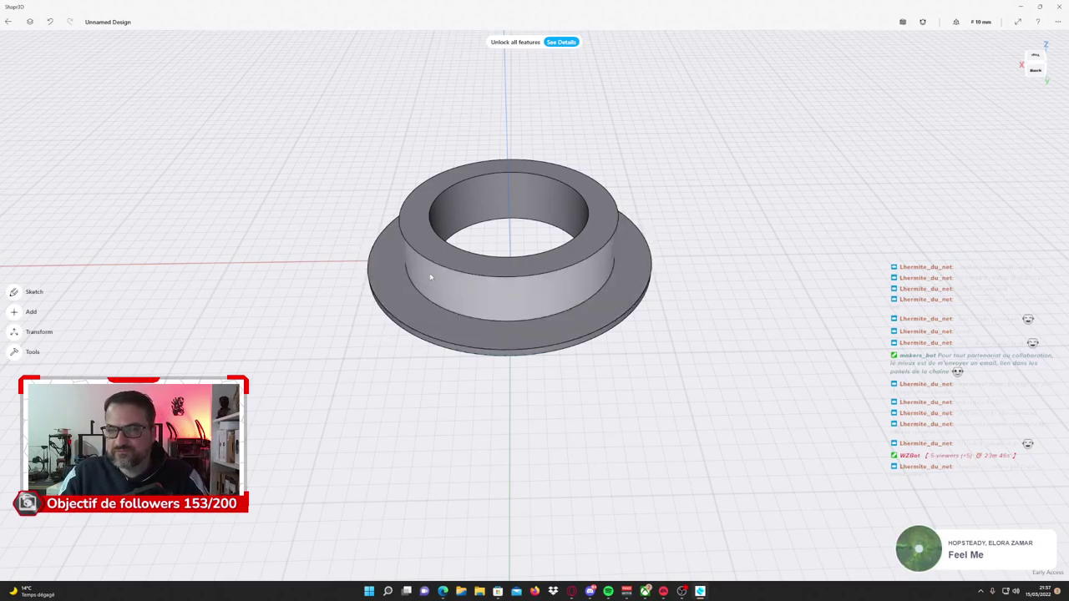
Start a fillet on the collar's top rim edge, leaving the size at 0.0 mm.
left_click(600, 250)
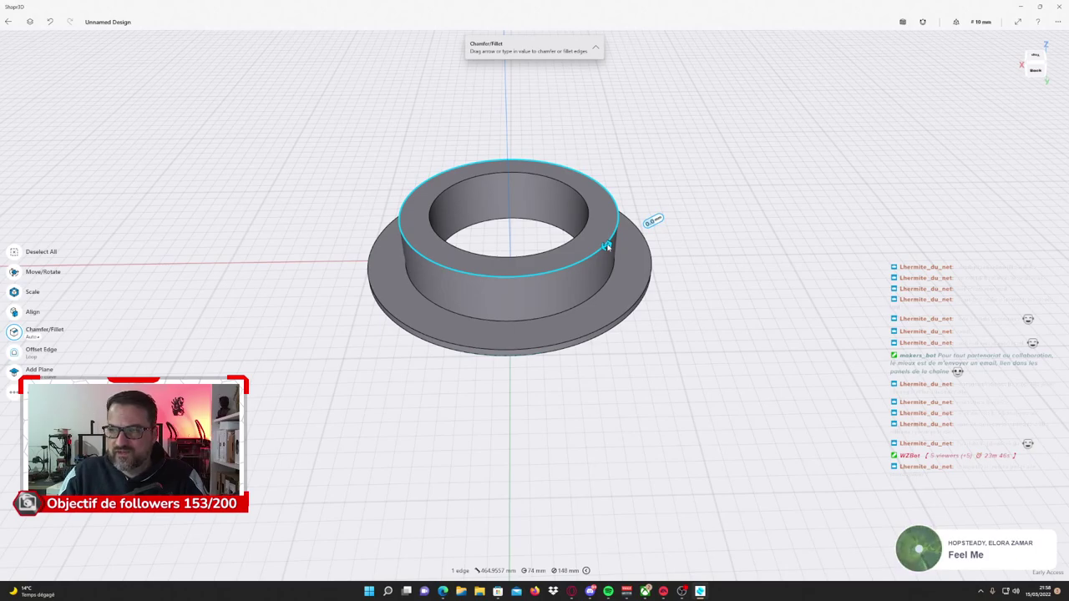
mouse_move(608, 245)
left_mouse_down()
mouse_move(599, 249)
mouse_move(623, 236)
mouse_move(596, 251)
mouse_move(617, 238)
mouse_move(609, 248)
left_mouse_up()
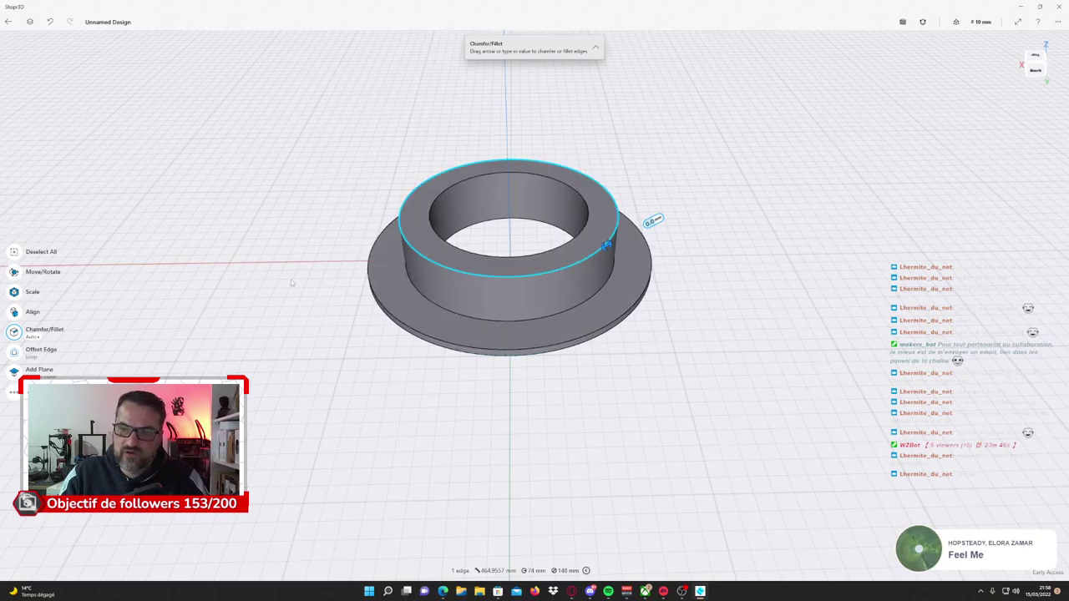
left_click(37, 339)
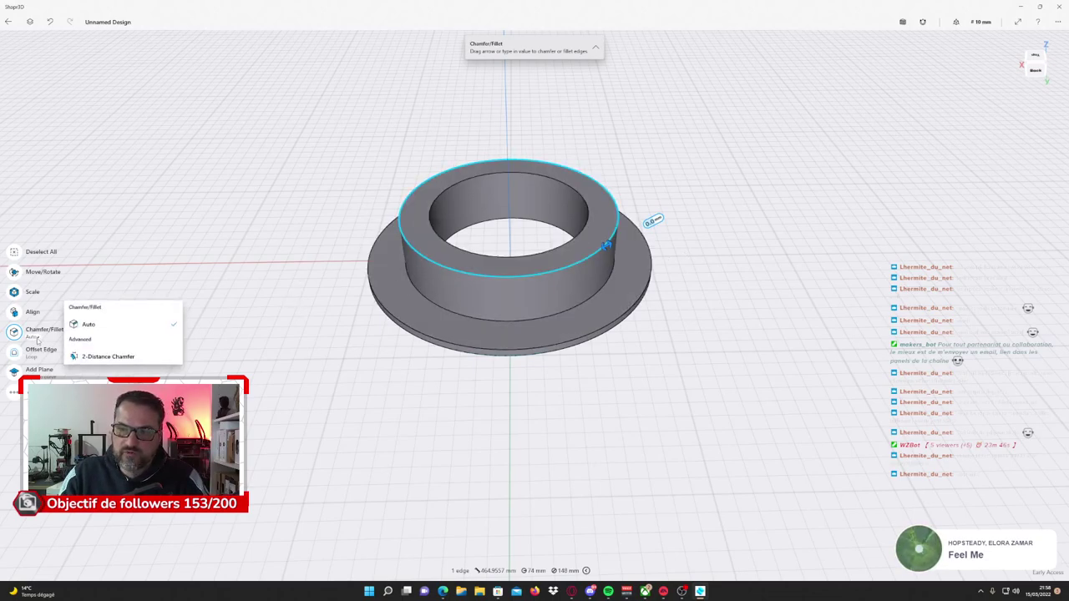
left_click(119, 276)
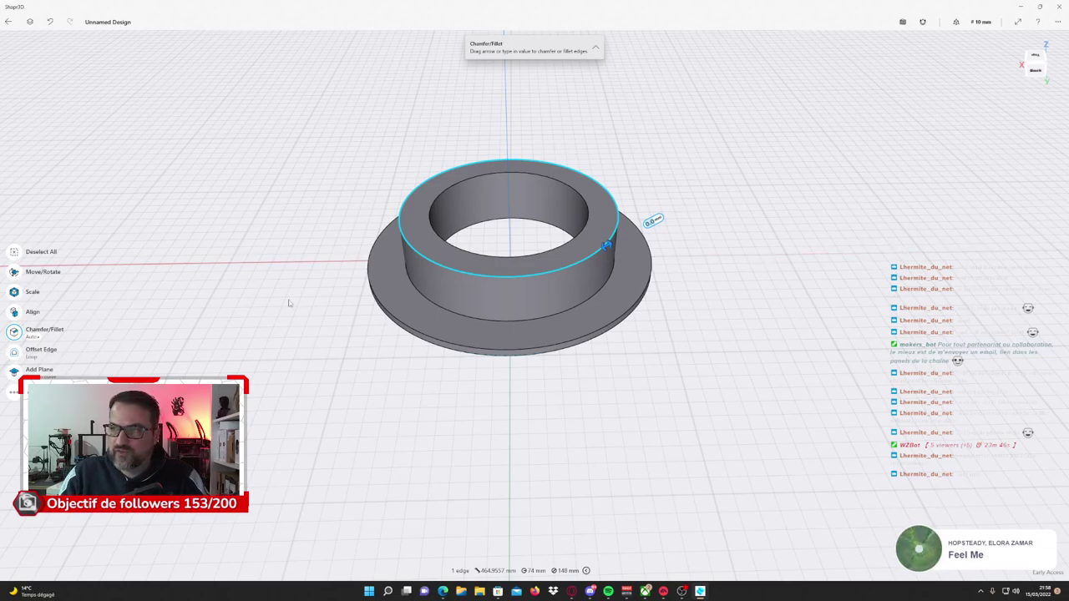
Go back to Designs and create a new empty design.
left_click(10, 23)
left_click(47, 23)
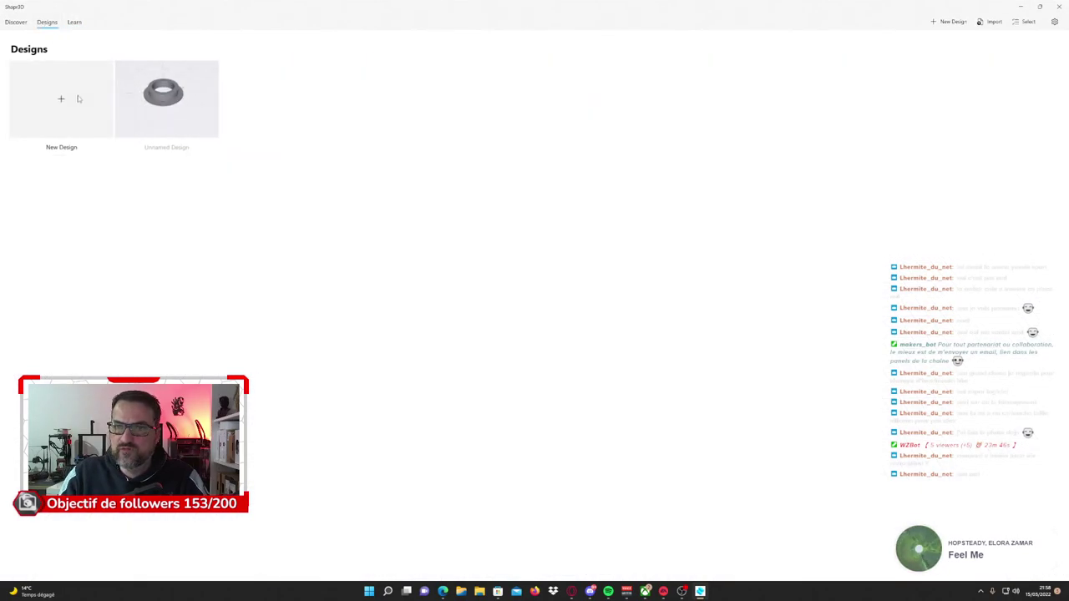
left_click(55, 98)
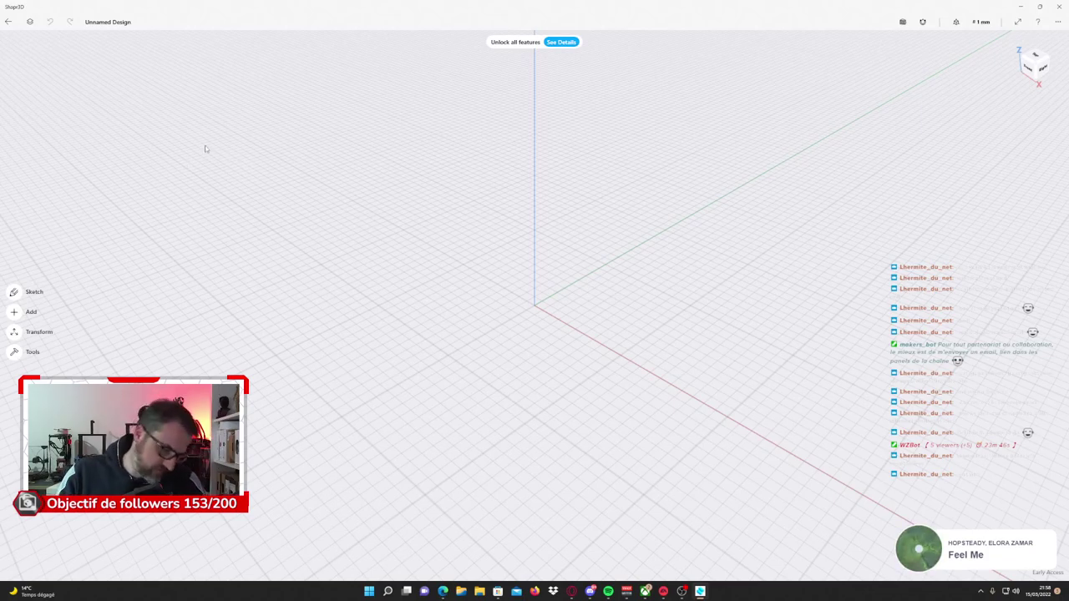
key("t")
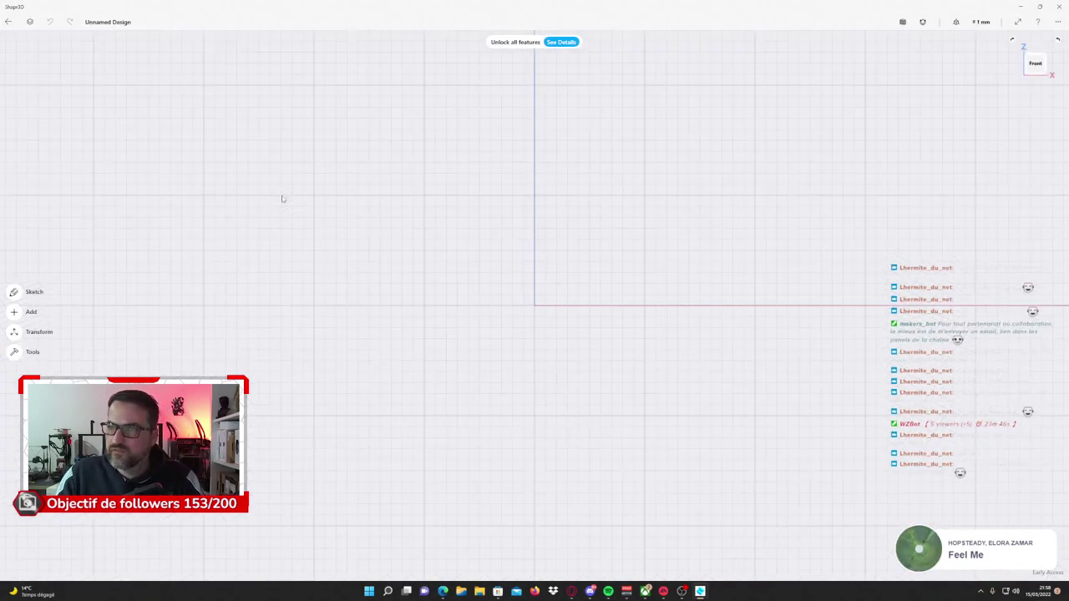
key("shift+t")
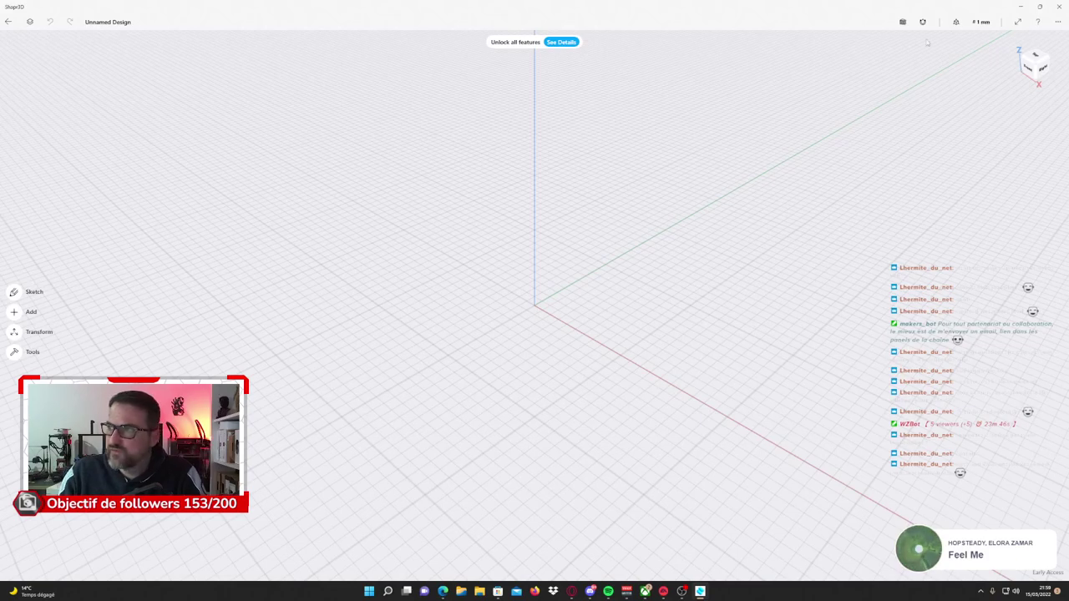
Launch a bracket-modelling tutorial video from the help menu's Workflows list.
left_click(1038, 23)
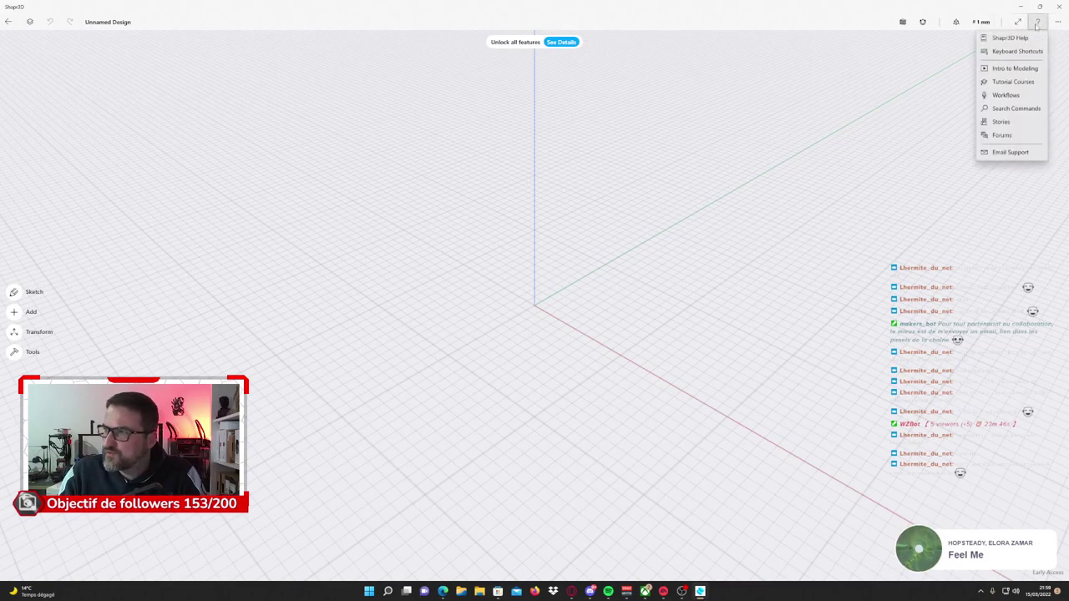
left_click(1014, 84)
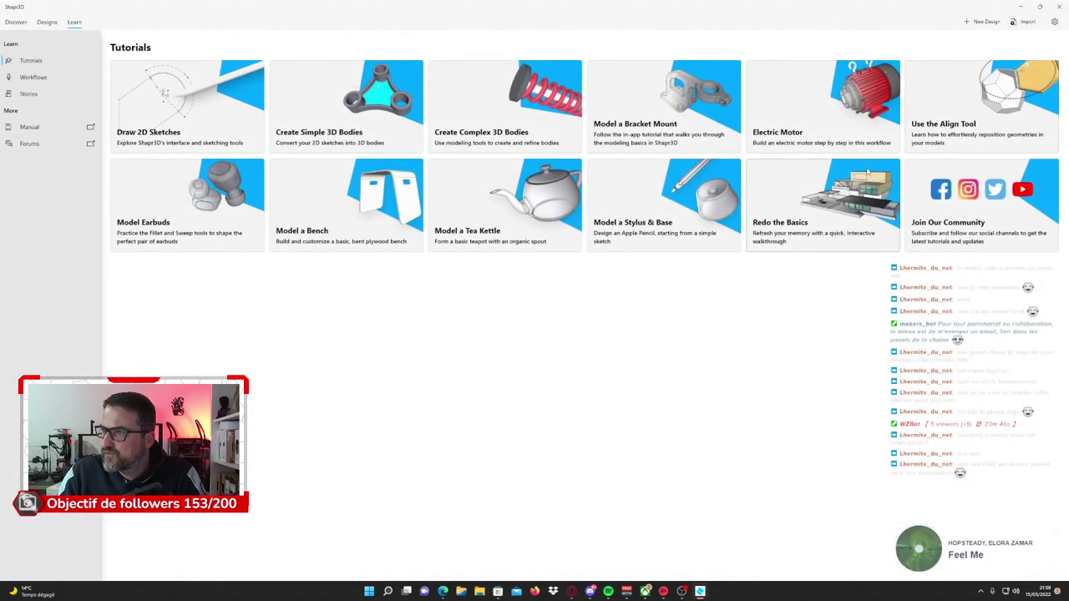
left_click(667, 109)
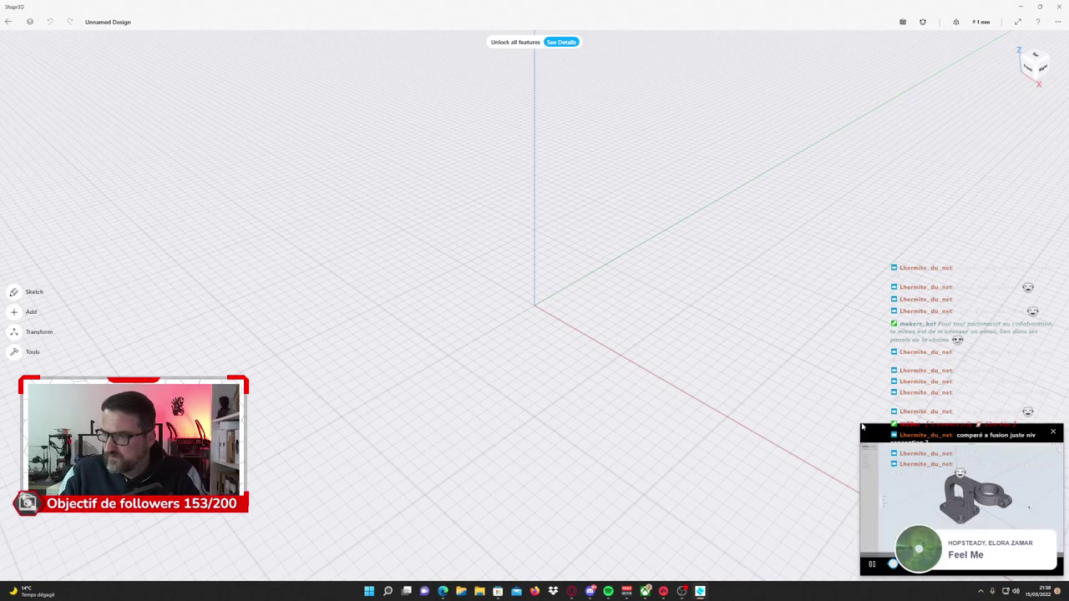
Enlarge the tutorial video panel, then pause and resume the playback.
left_click_drag(861, 423, 812, 388)
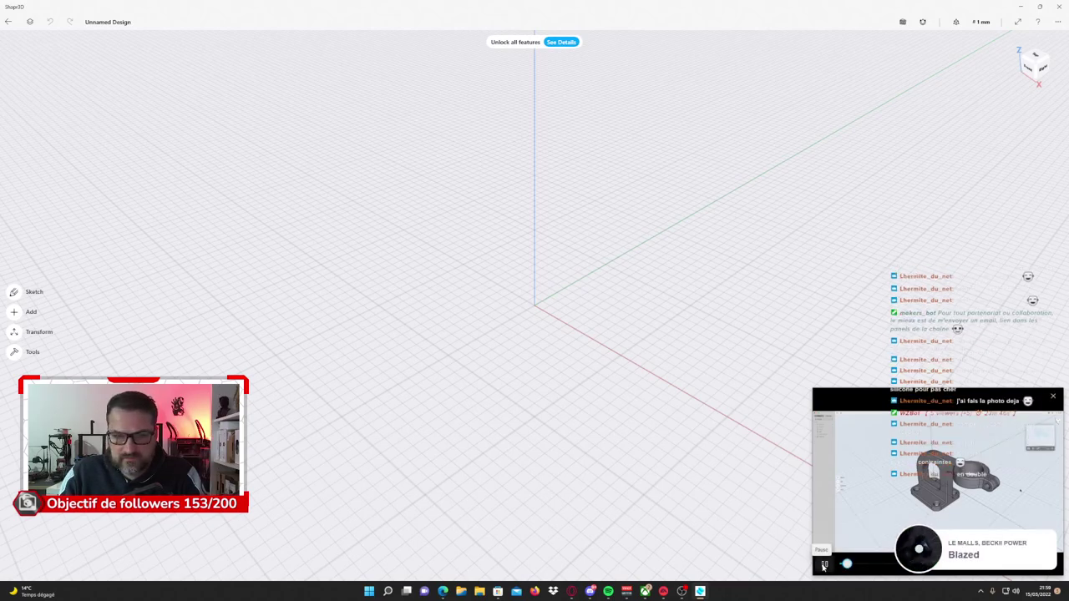
left_click(825, 565)
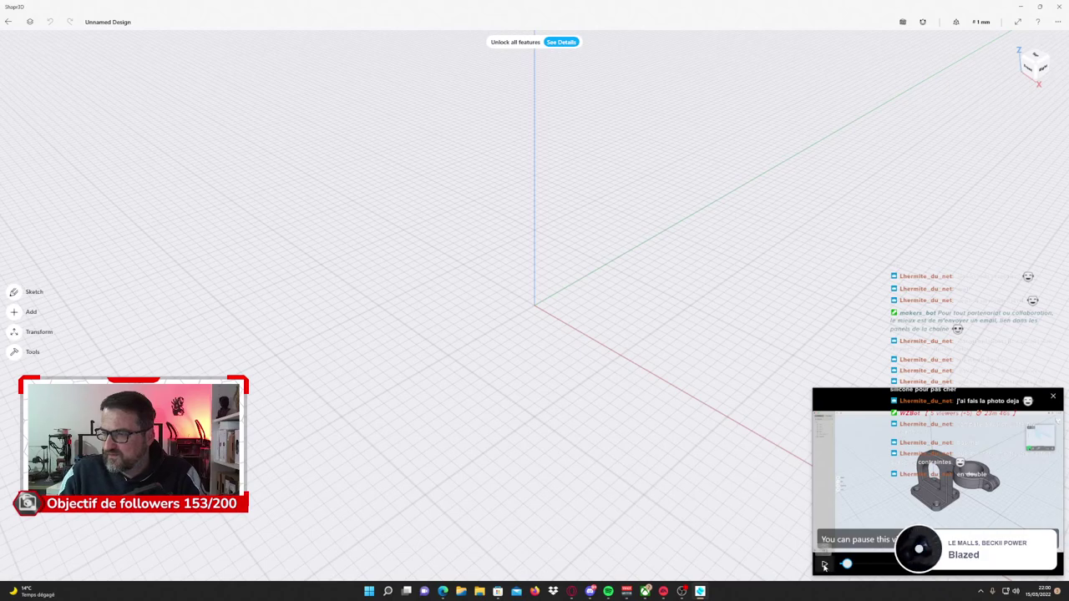
left_click(825, 566)
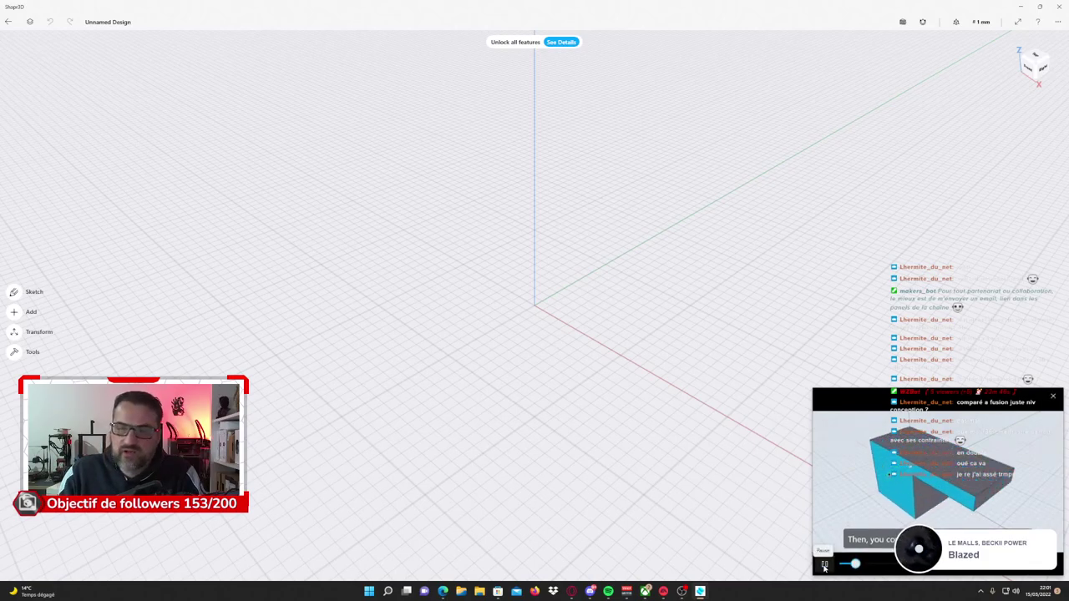
Pause the bracket tutorial video briefly, then resume its playback.
left_click(825, 567)
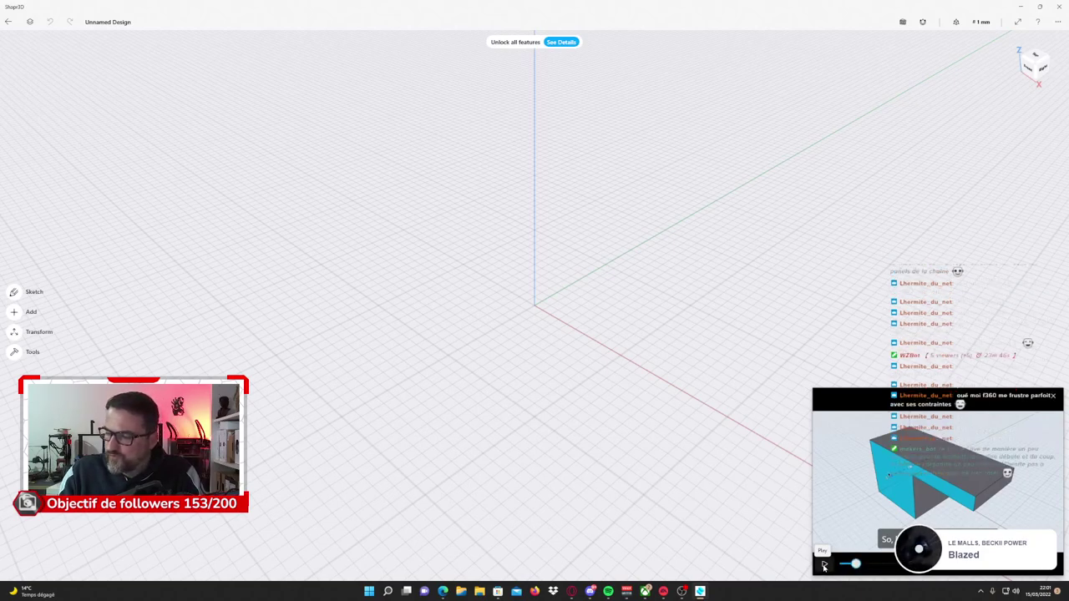
left_click(824, 566)
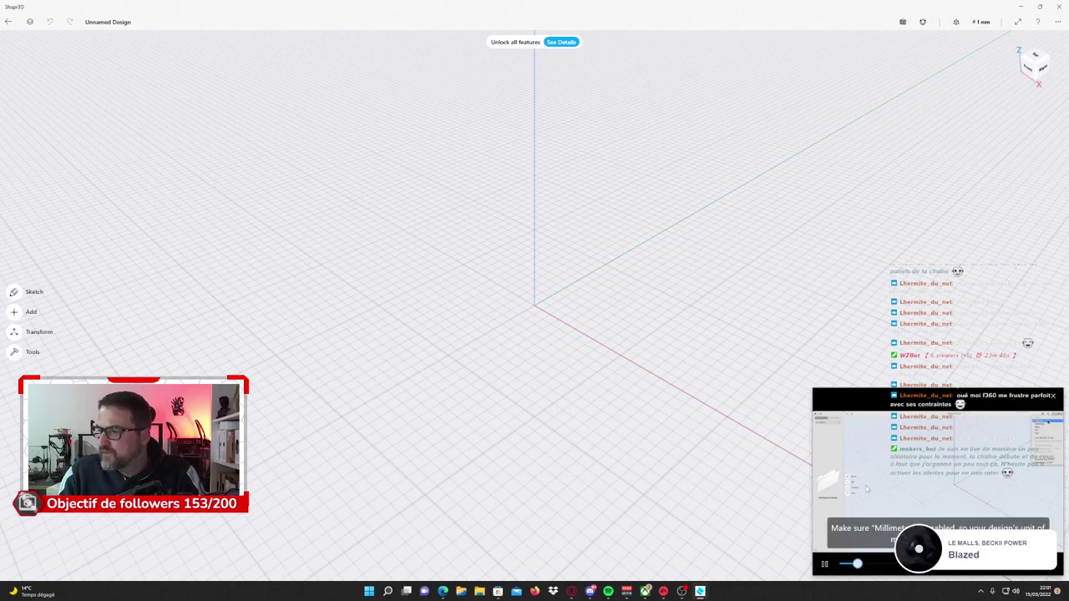
Pause the tutorial and open the units settings to confirm Millimeter is active.
left_click(824, 565)
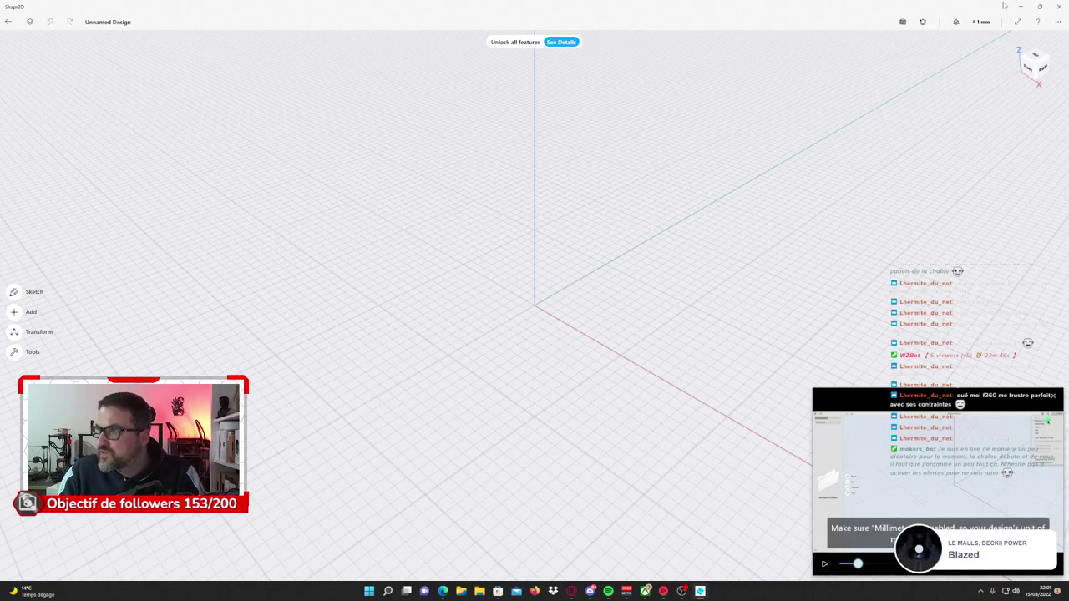
left_click(980, 25)
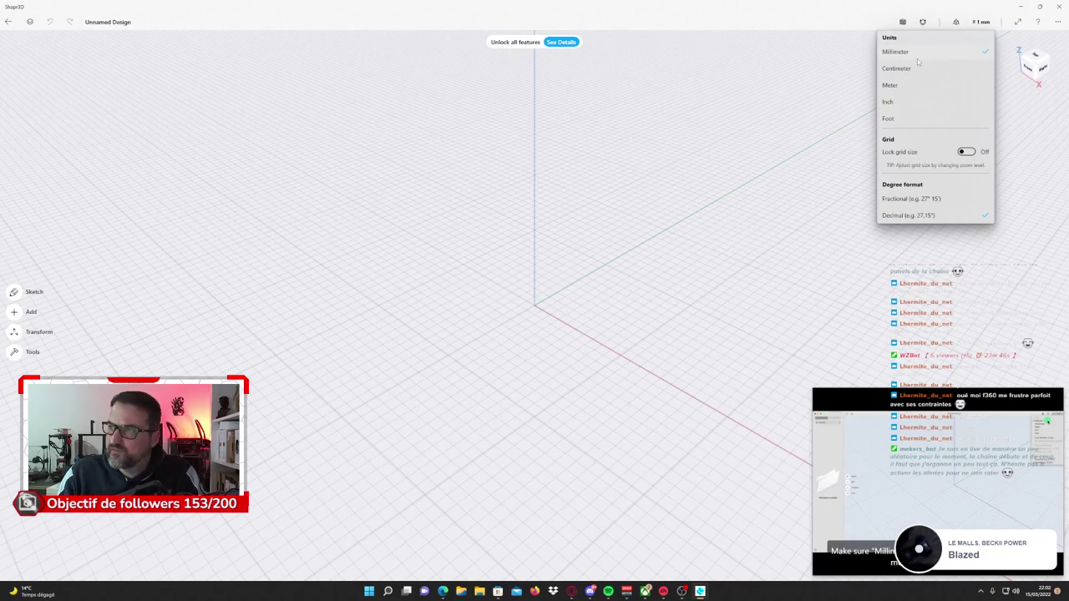
Close the units settings, then play the tutorial until it explains grid cell width and pause.
left_click(983, 23)
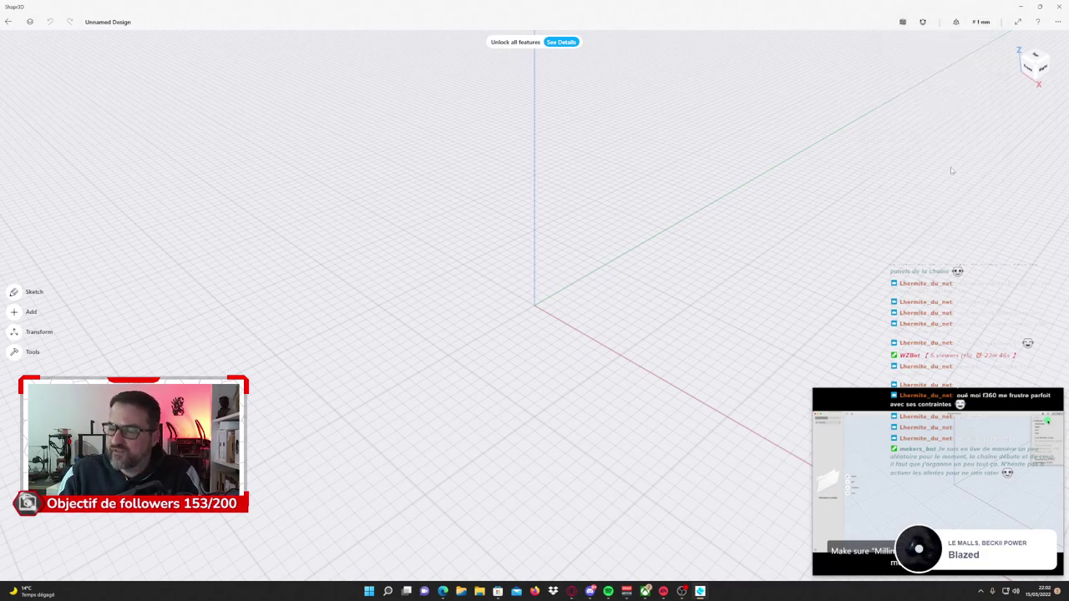
left_click(825, 565)
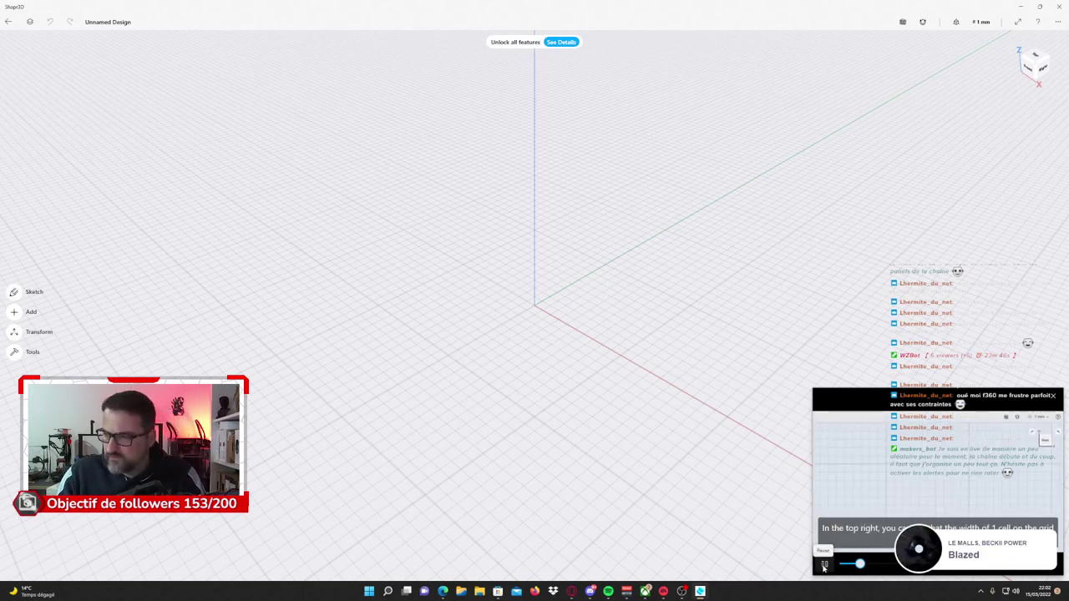
left_click(824, 567)
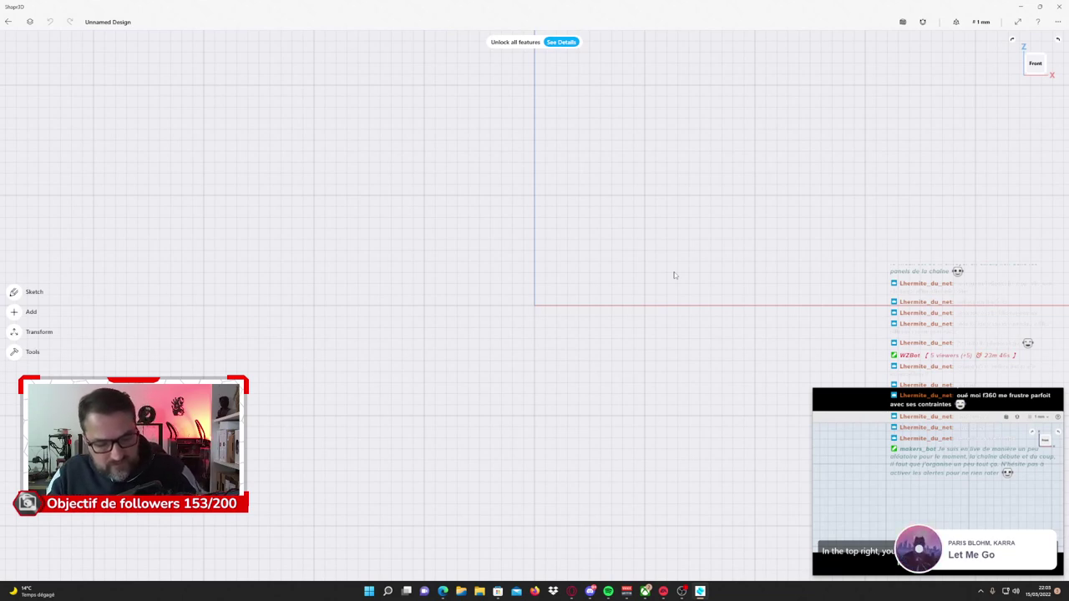
key("ctrl+1")
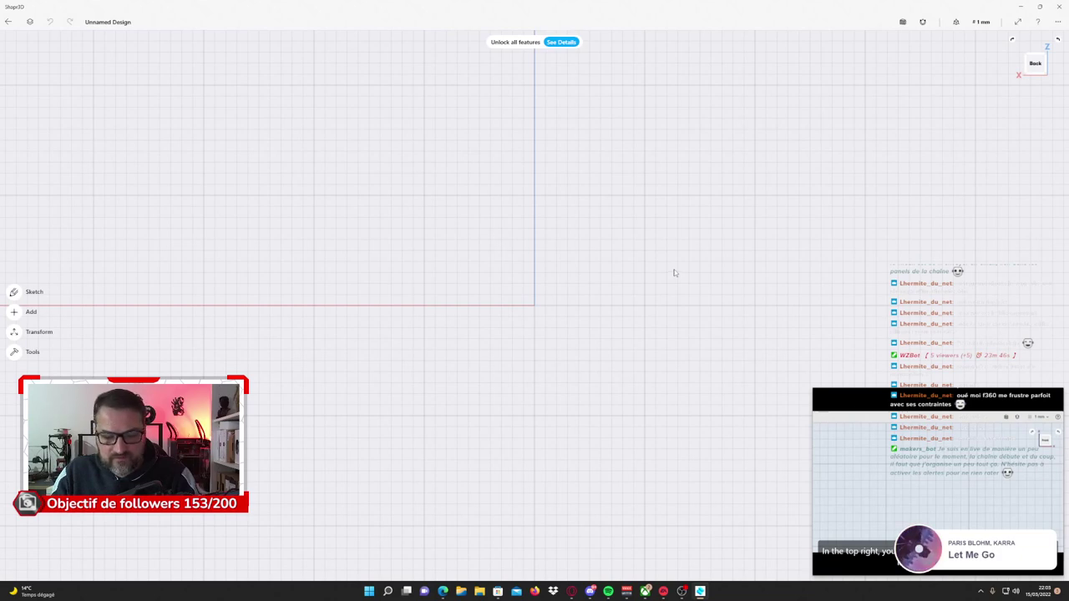
key("7")
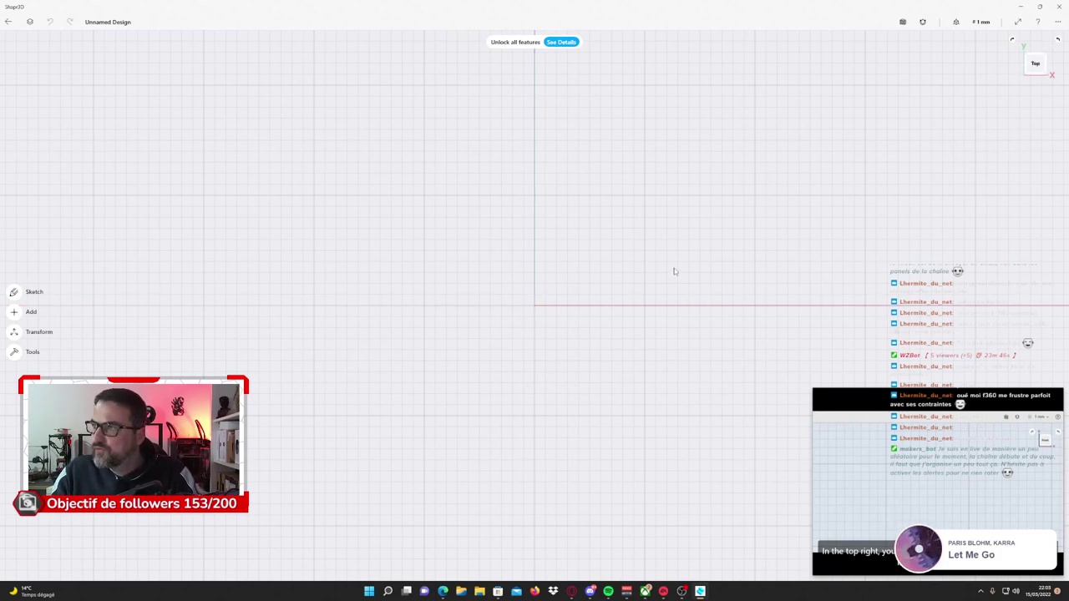
key("ctrl+7")
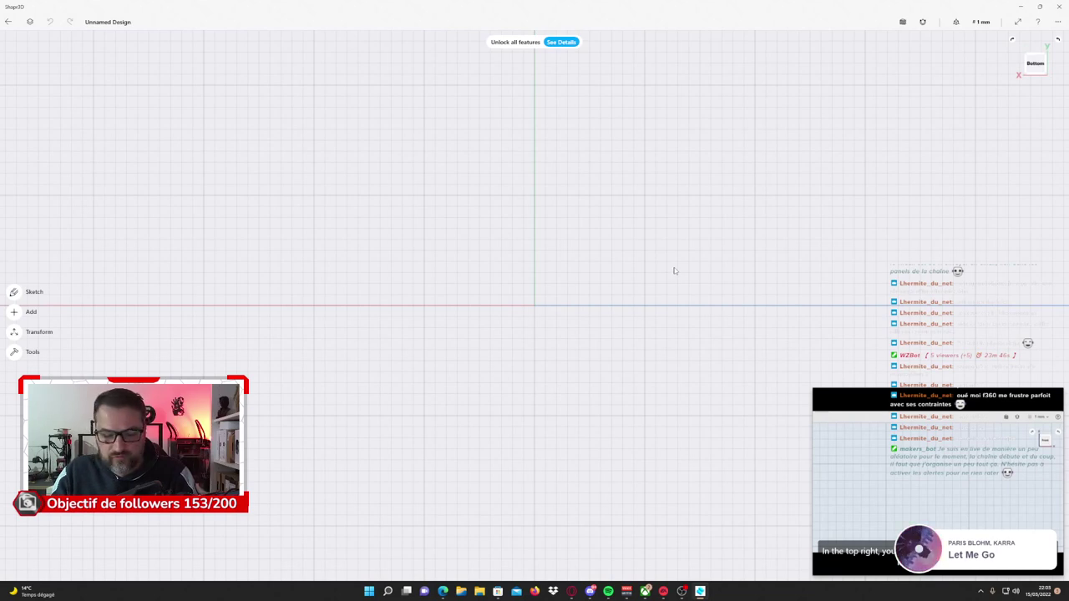
key("3")
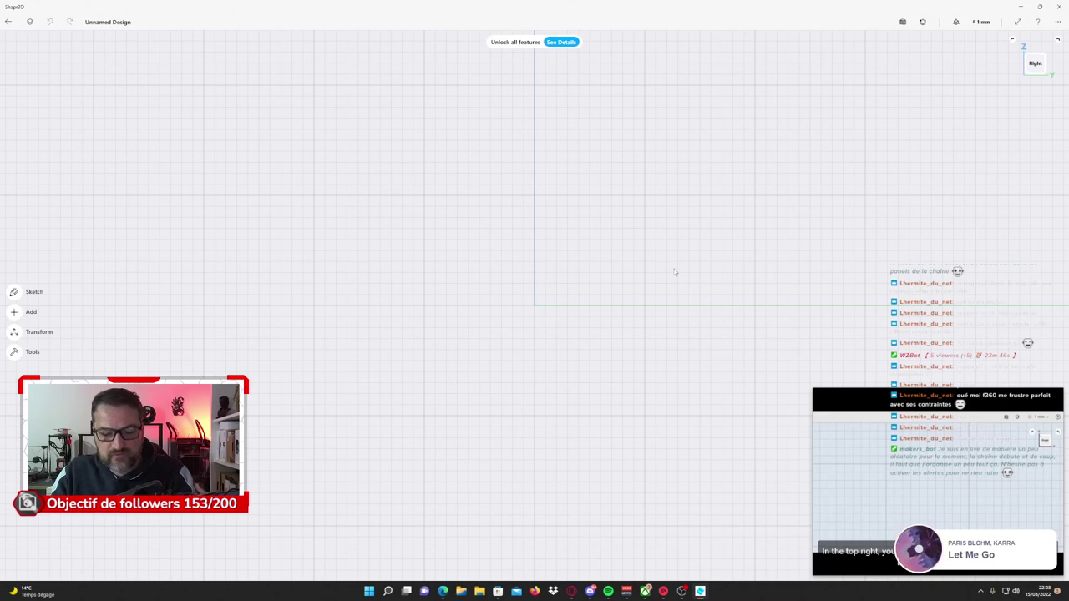
key("1")
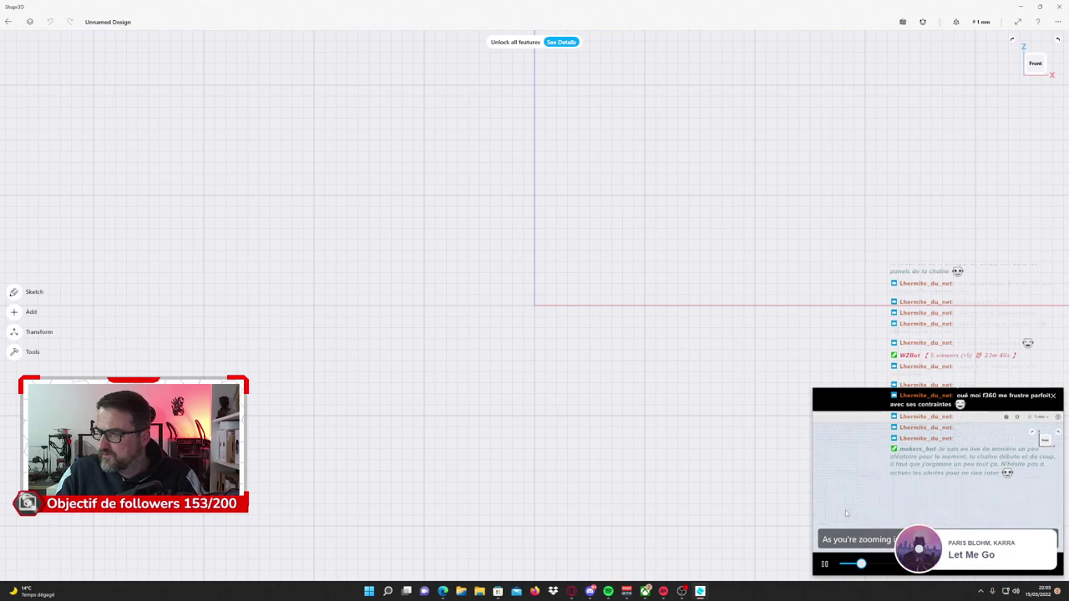
Pause the tutorial and zoom in and back out around the origin.
left_click(825, 565)
scroll(570, 302, "up", 3)
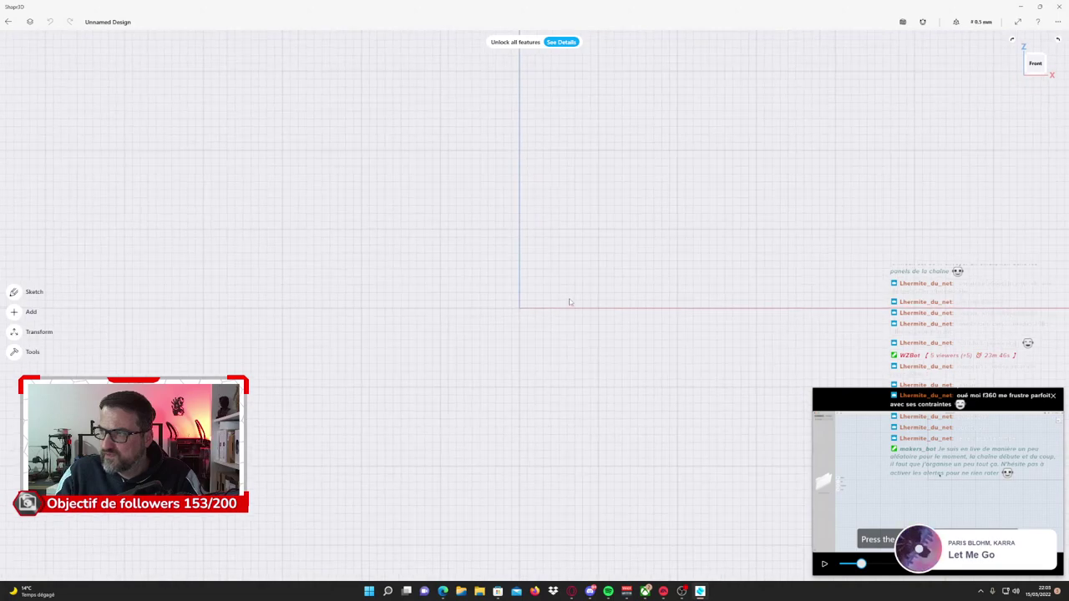
scroll(570, 302, "up", 1)
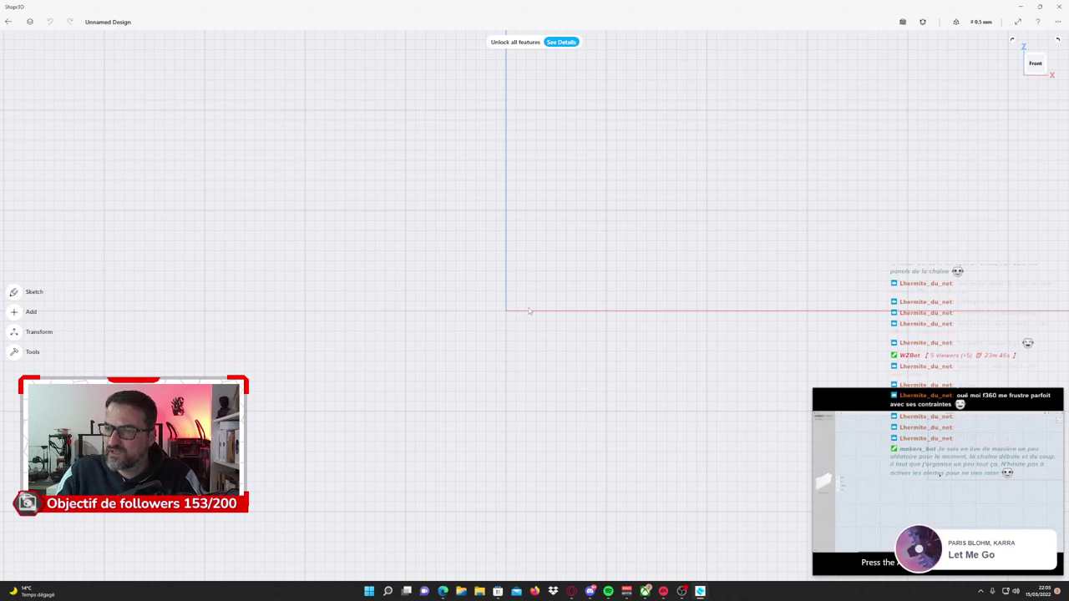
scroll(530, 311, "up", 2)
scroll(534, 314, "up", 2)
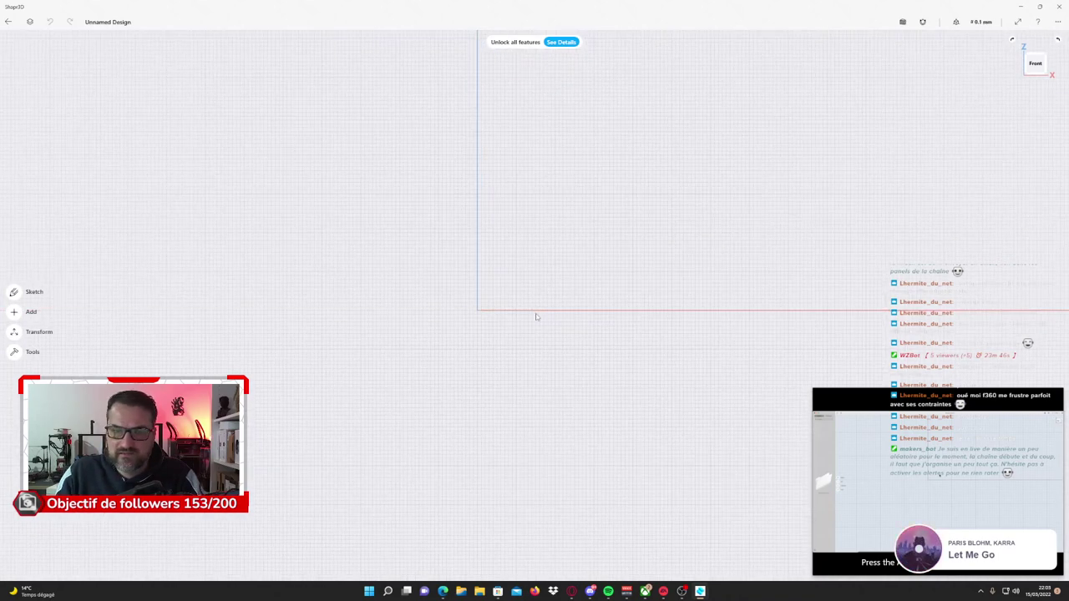
scroll(523, 316, "up", 1)
scroll(522, 317, "down", 1)
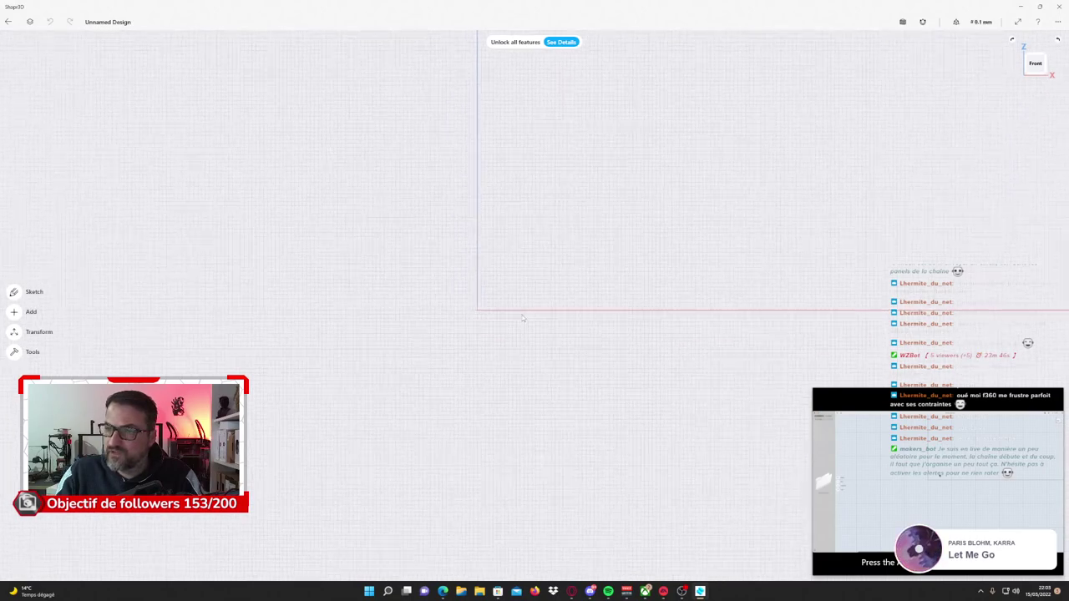
scroll(522, 318, "down", 2)
scroll(521, 315, "down", 1)
scroll(520, 317, "down", 1)
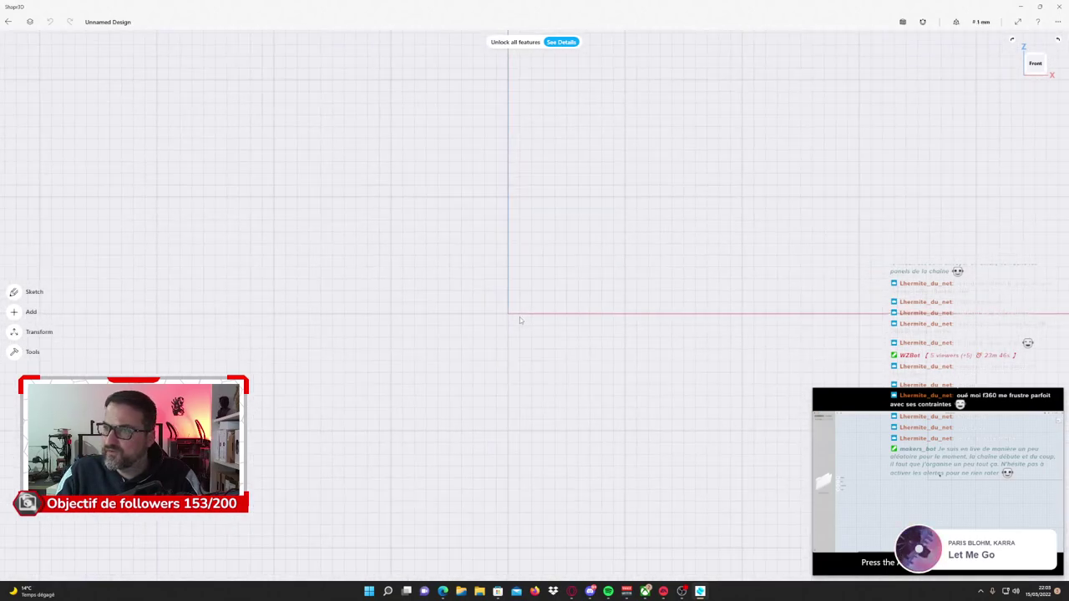
scroll(520, 319, "down", 1)
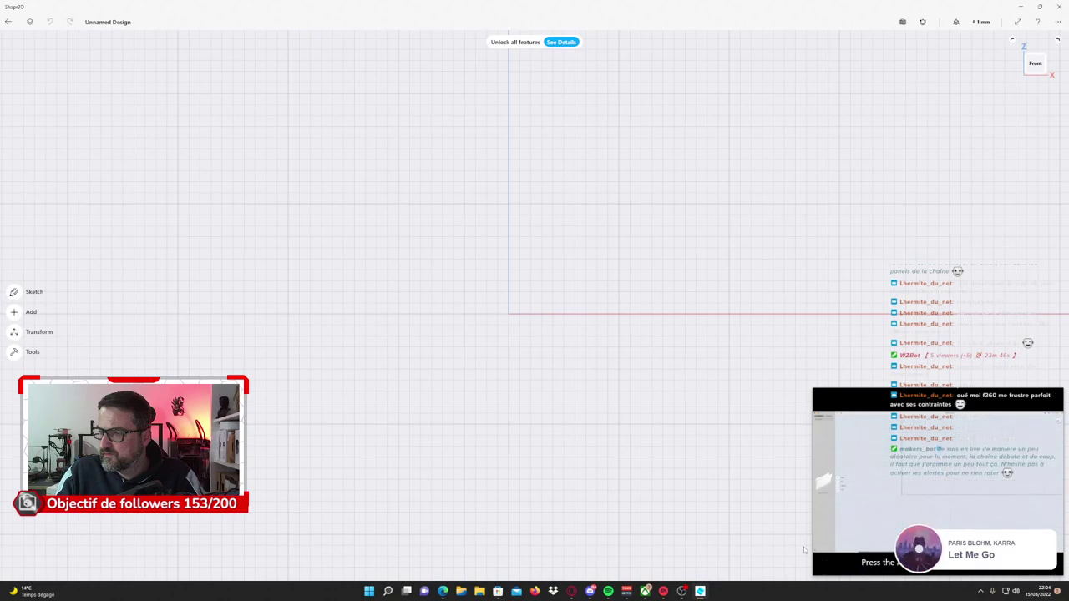
Pause the tutorial again, adjust zoom, and orbit the empty workspace into a 3D perspective.
left_click(826, 566)
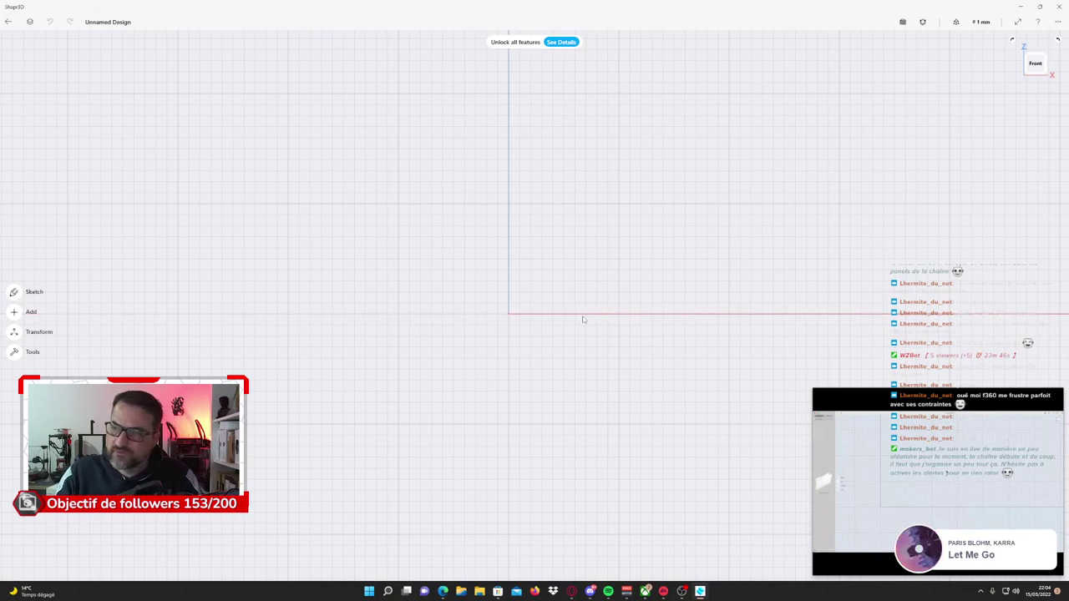
scroll(583, 316, "up", 2)
scroll(583, 316, "up", 2)
scroll(584, 316, "down", 1)
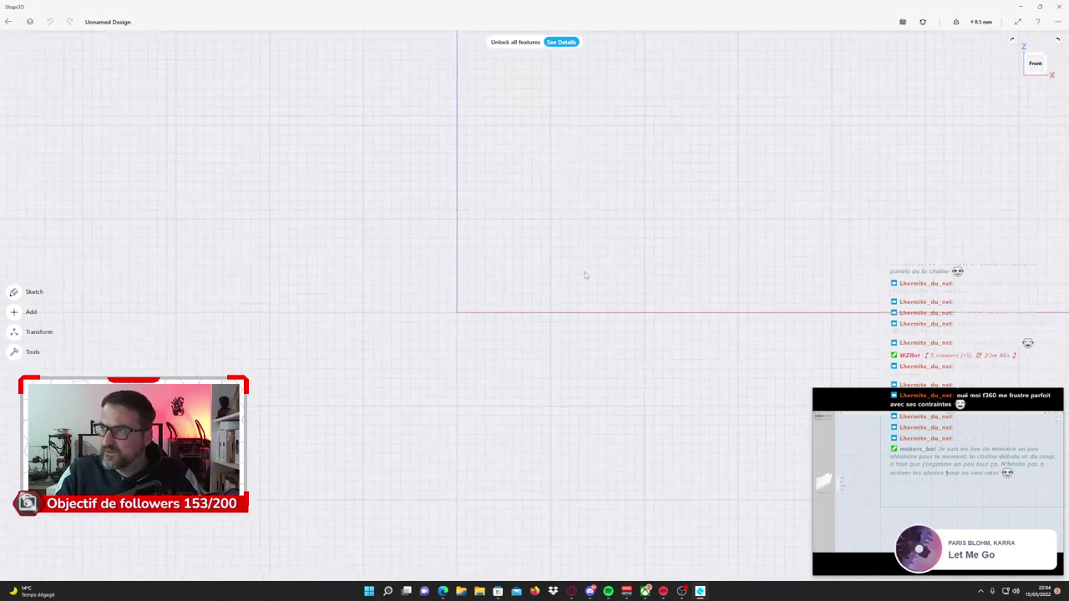
scroll(585, 314, "down", 3)
scroll(586, 314, "up", 1)
scroll(586, 315, "up", 2)
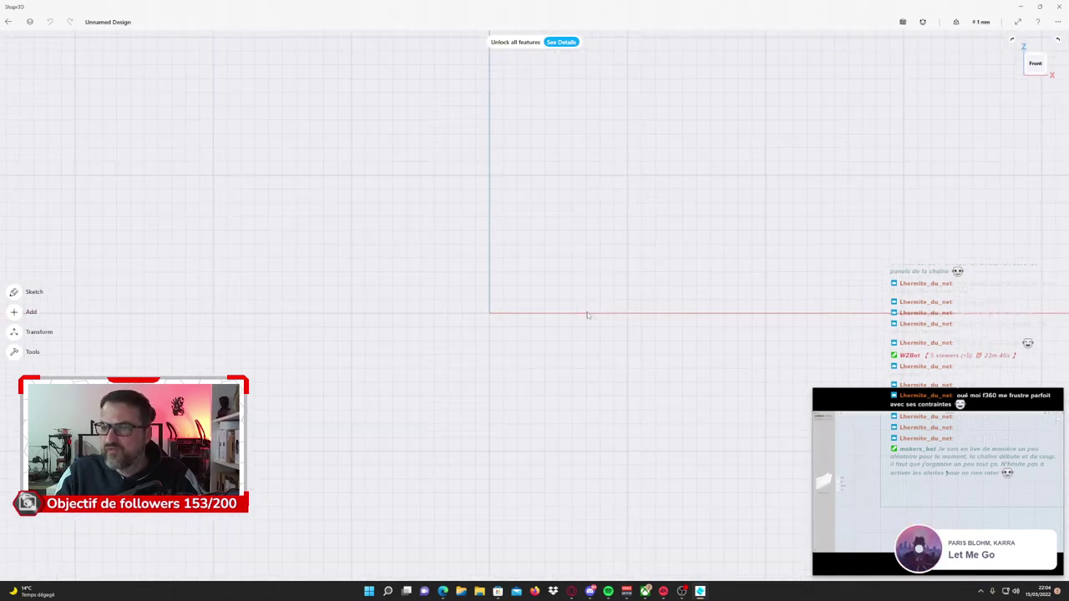
scroll(588, 316, "down", 1)
scroll(587, 305, "up", 1)
scroll(584, 276, "up", 2)
scroll(585, 284, "down", 2)
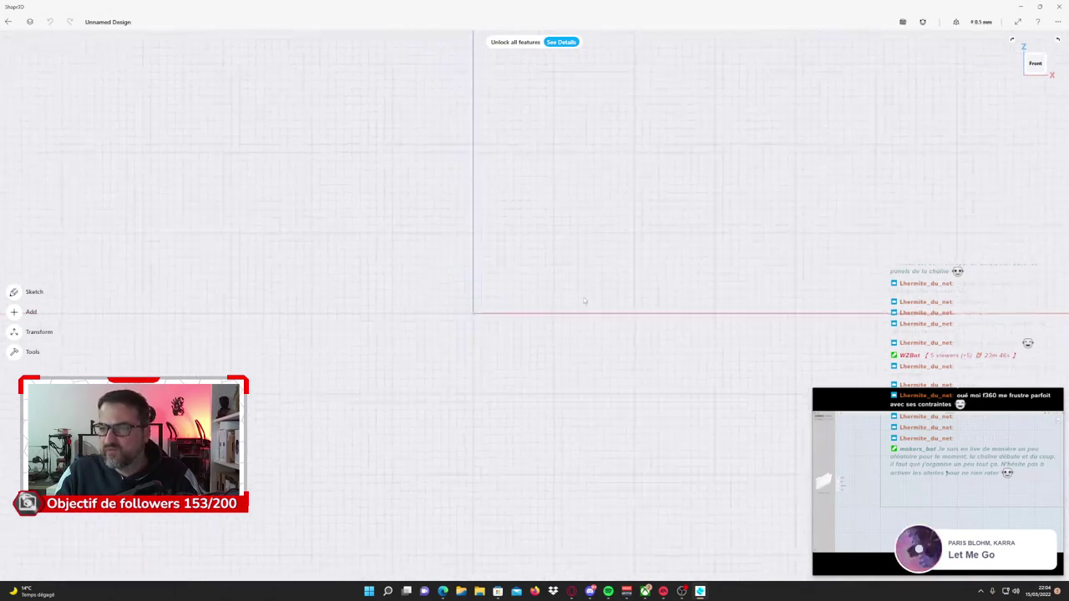
scroll(584, 288, "up", 1)
scroll(583, 275, "up", 1)
scroll(583, 293, "down", 2)
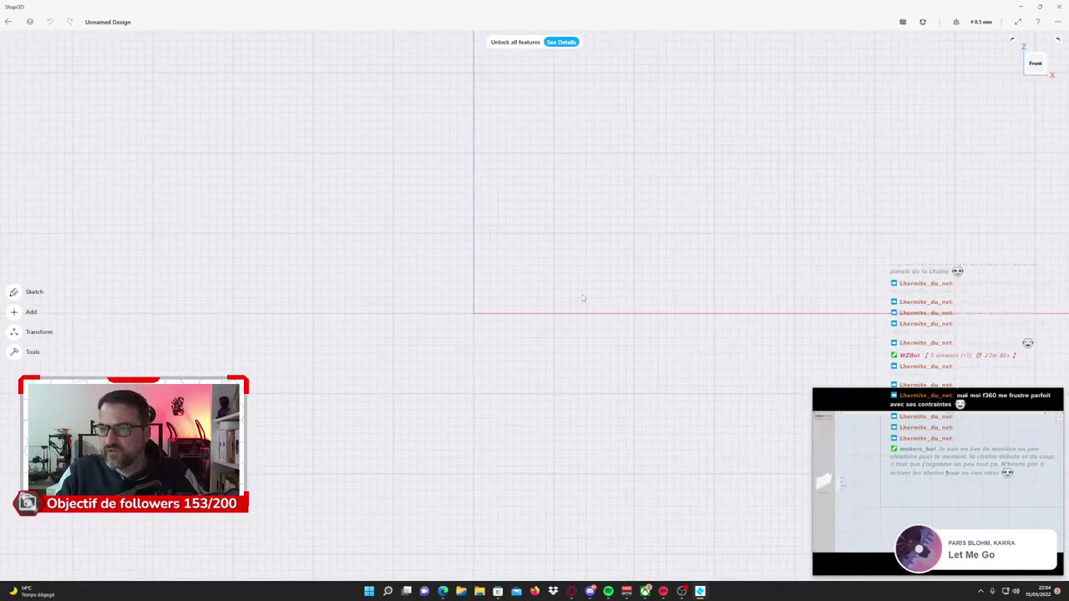
right_click_drag(583, 297, 567, 301)
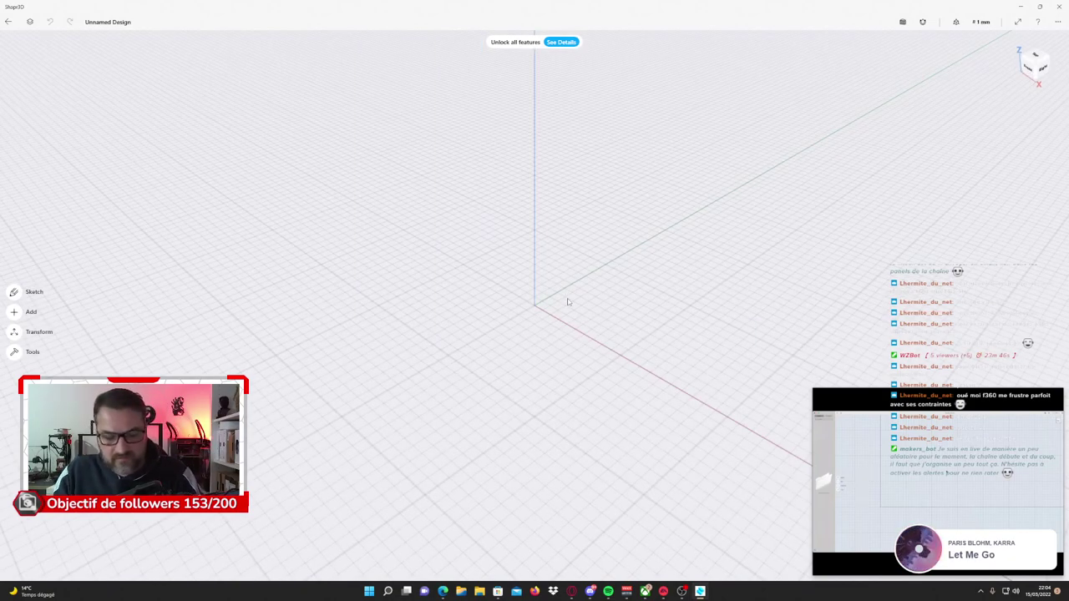
Snap to the front view, zoom out to a 5 mm grid, and pan the origin lower left.
key("1")
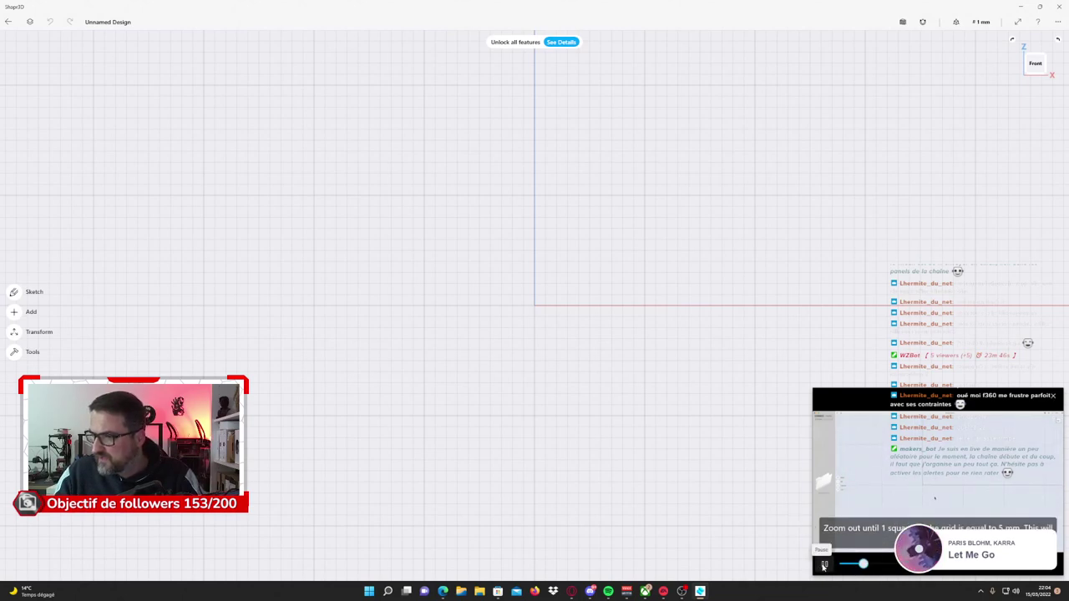
left_click(824, 566)
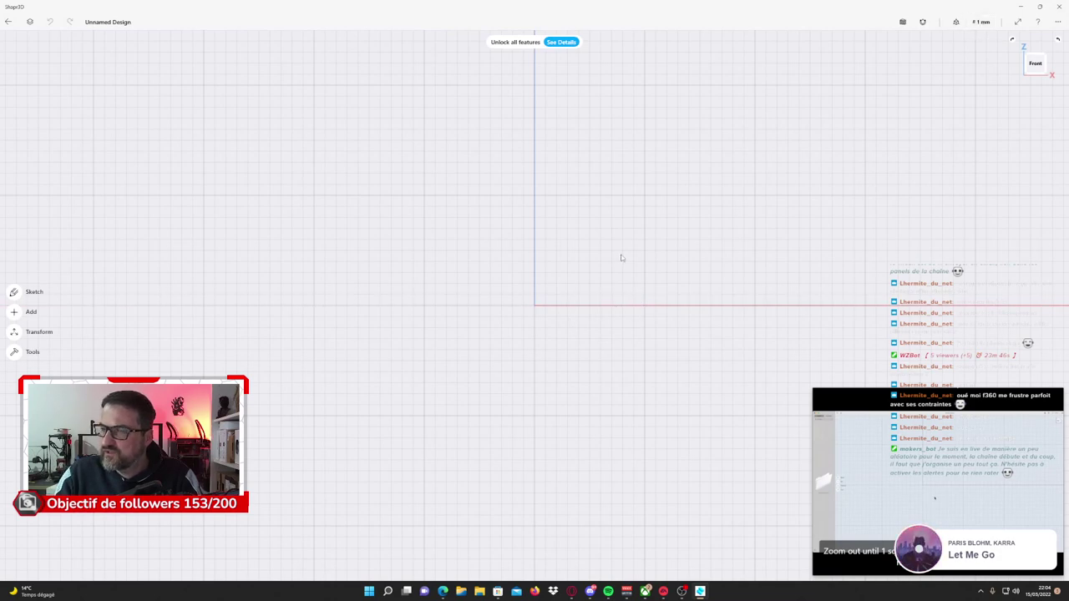
scroll(620, 256, "down", 2)
scroll(616, 254, "down", 2)
scroll(611, 252, "down", 2)
scroll(609, 252, "down", 1)
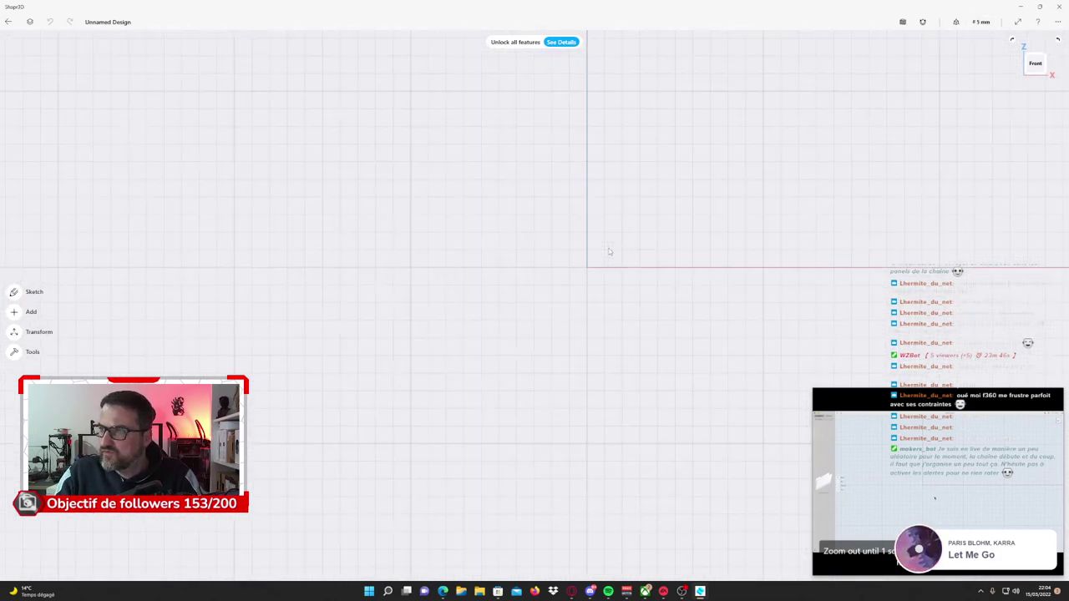
mouse_move(634, 256)
middle_mouse_down()
mouse_move(453, 320)
mouse_move(365, 370)
mouse_move(341, 420)
middle_mouse_up()
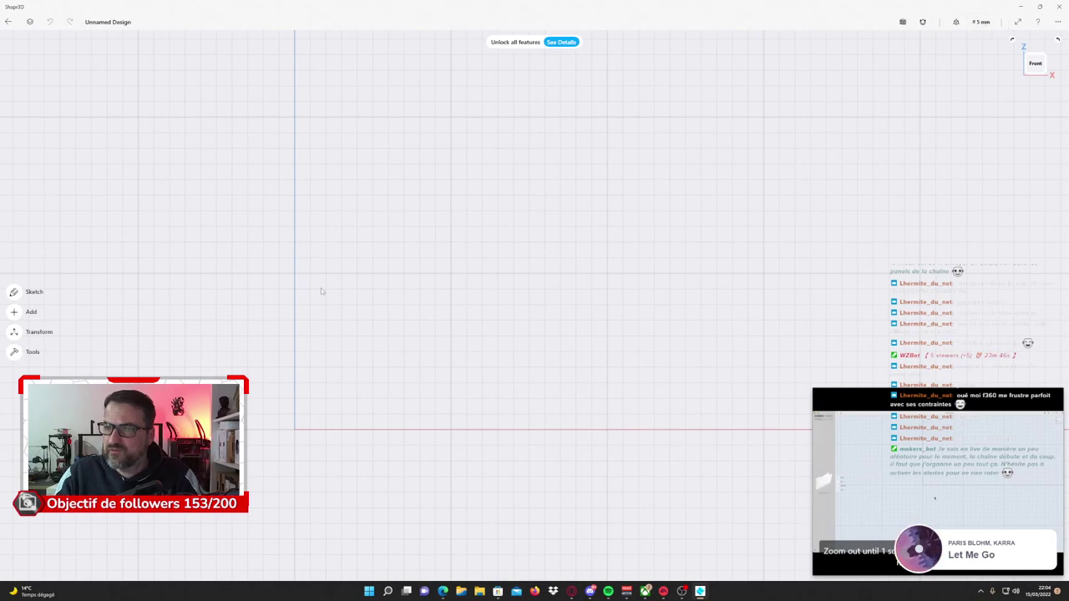
mouse_move(443, 388)
middle_mouse_down()
mouse_move(320, 389)
mouse_move(353, 378)
middle_mouse_up()
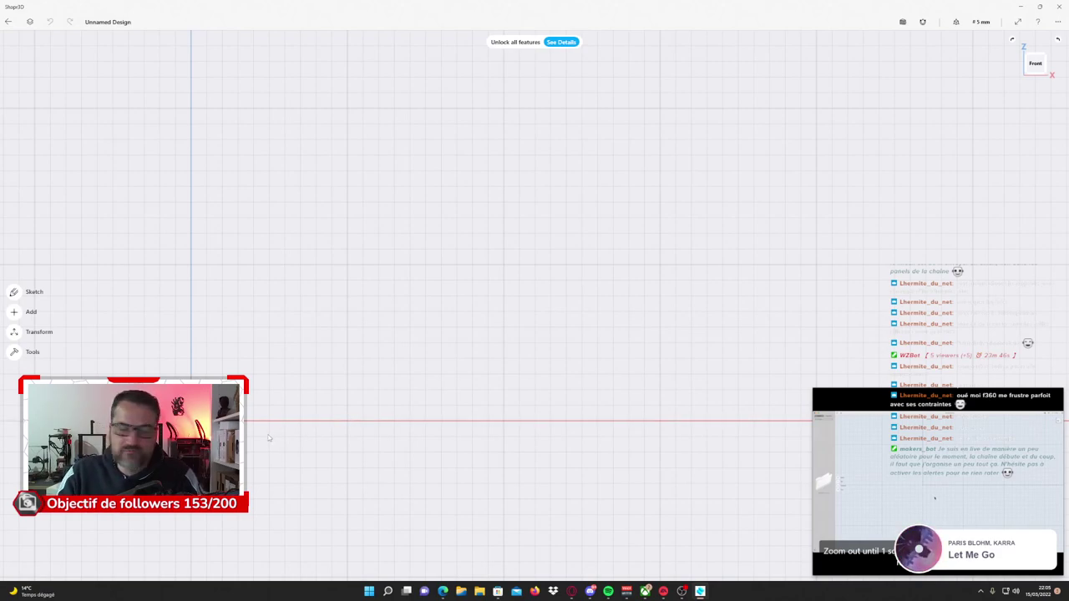
Watch more of the tutorial, then start a front-plane sketch with the Line tool active.
mouse_move(936, 480)
left_click(825, 566)
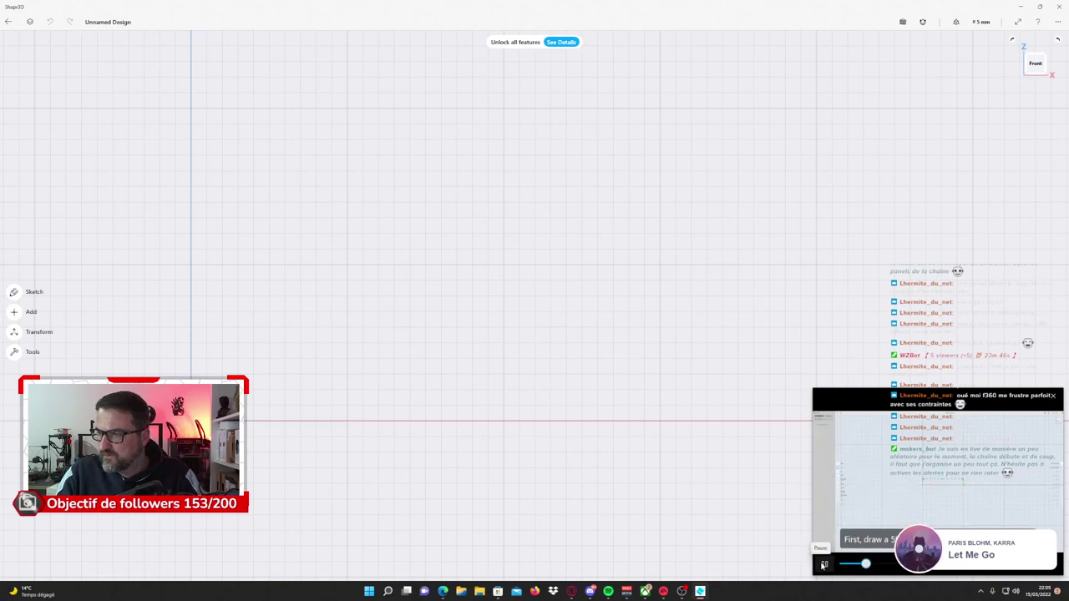
left_click(823, 565)
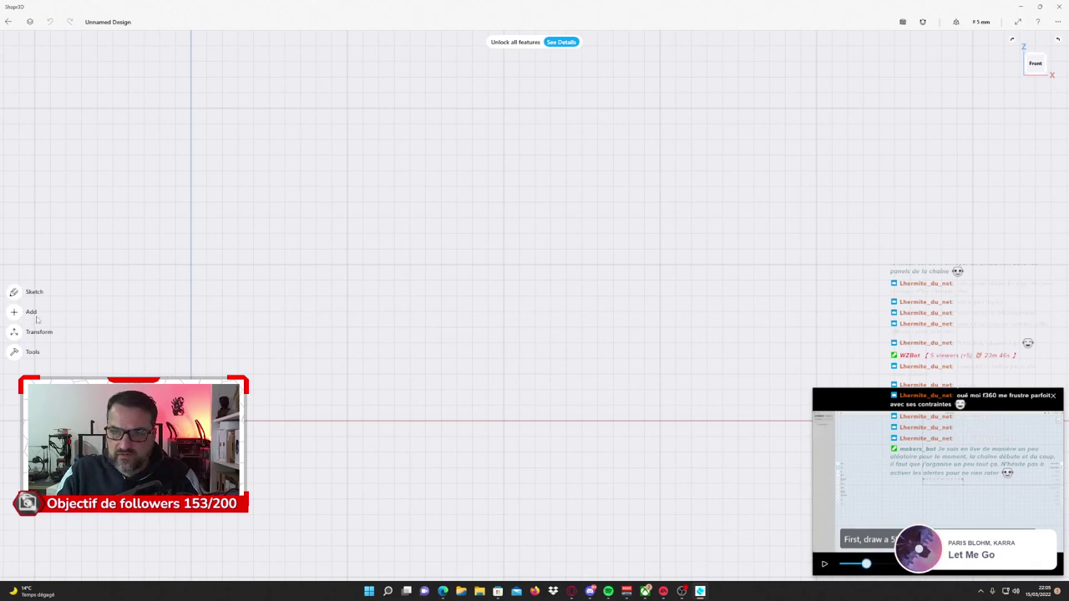
left_click(15, 294)
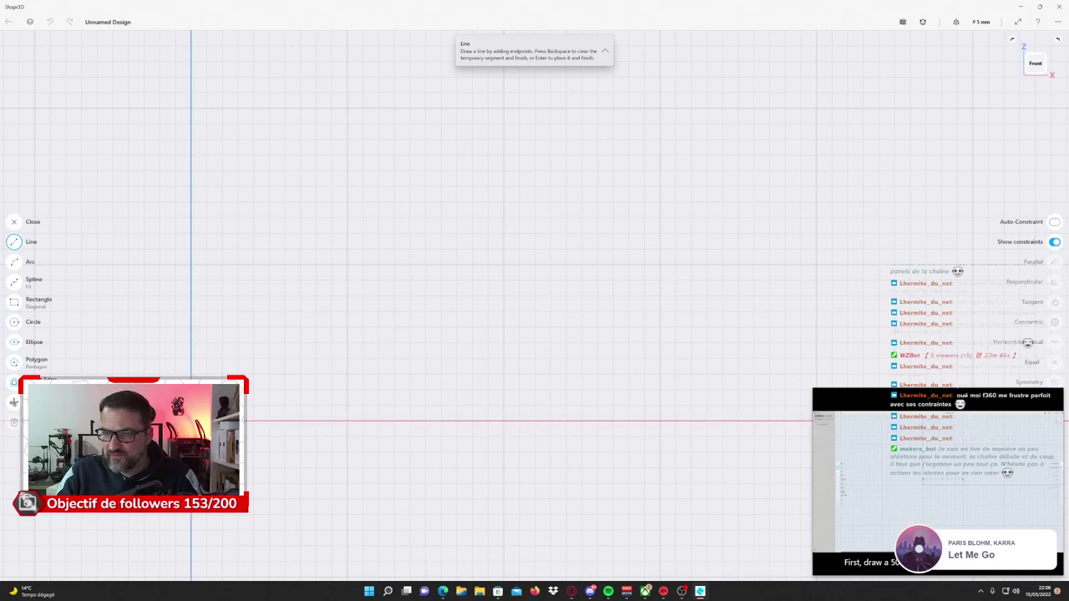
Draw a line from the origin to the 50 mm mark on the X axis and finish it.
left_click(191, 420)
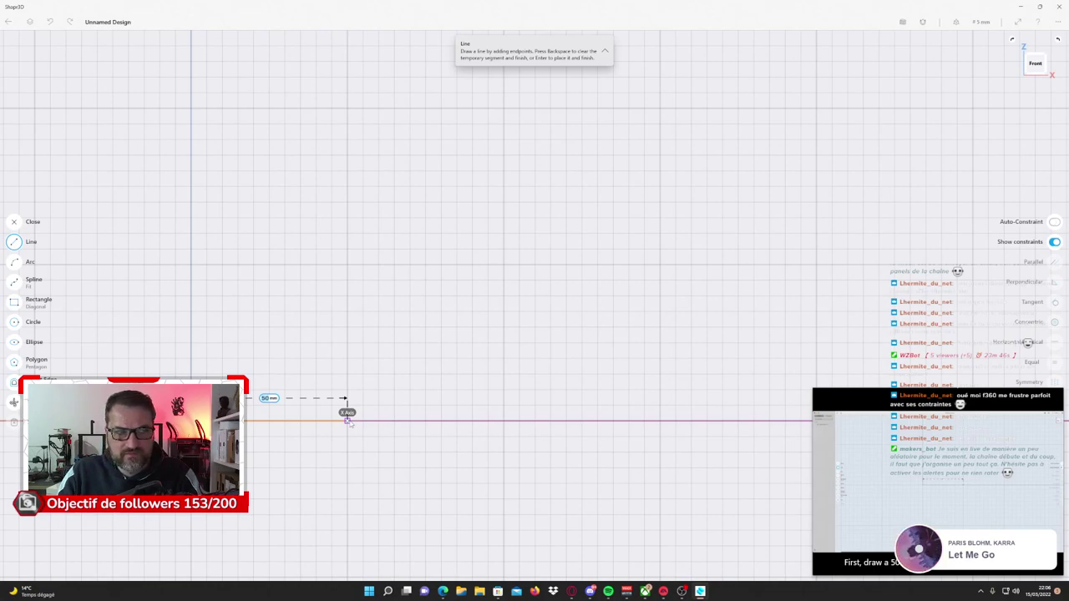
left_click(347, 420)
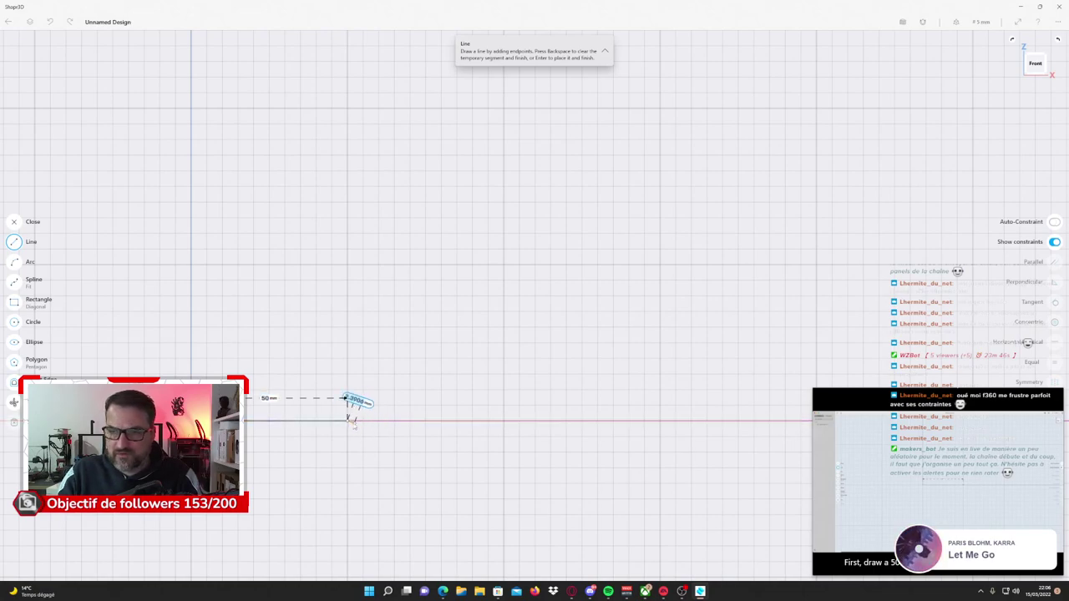
key("Return")
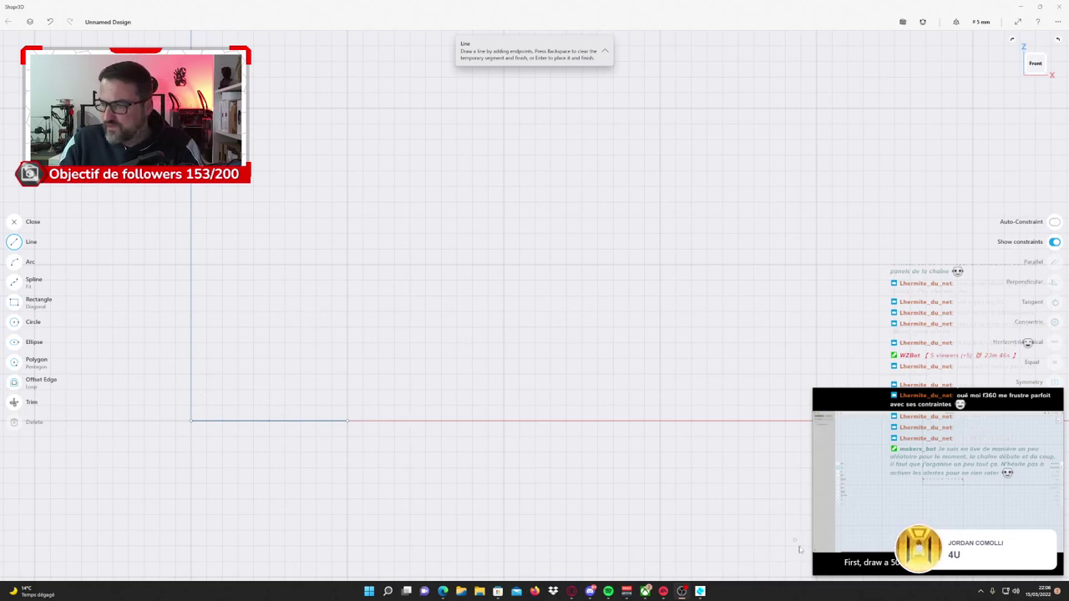
mouse_move(935, 484)
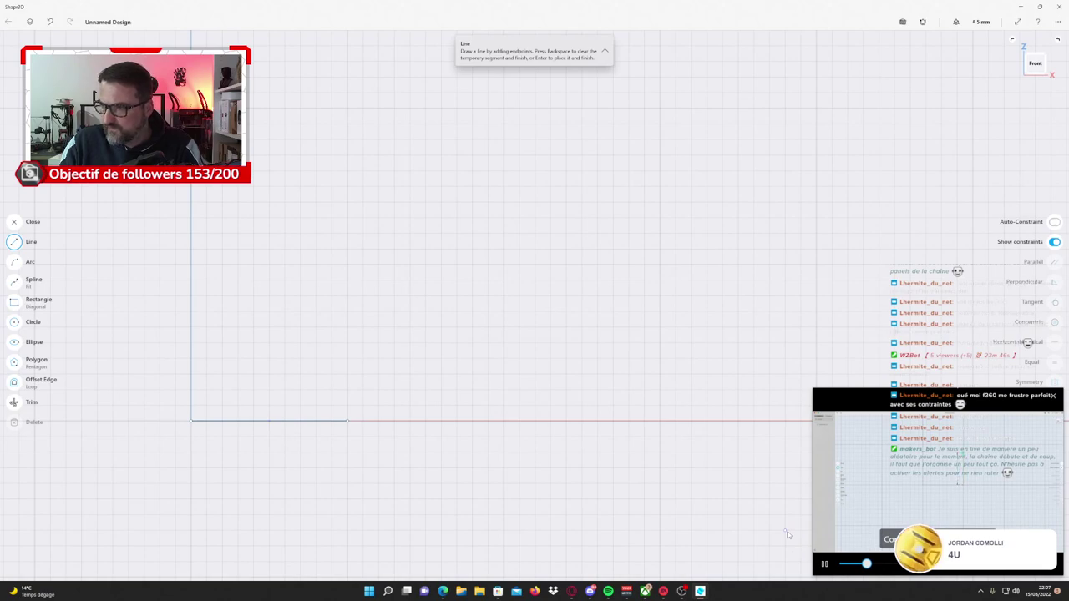
Watch a short stretch of the tutorial video and pause it.
left_click(825, 565)
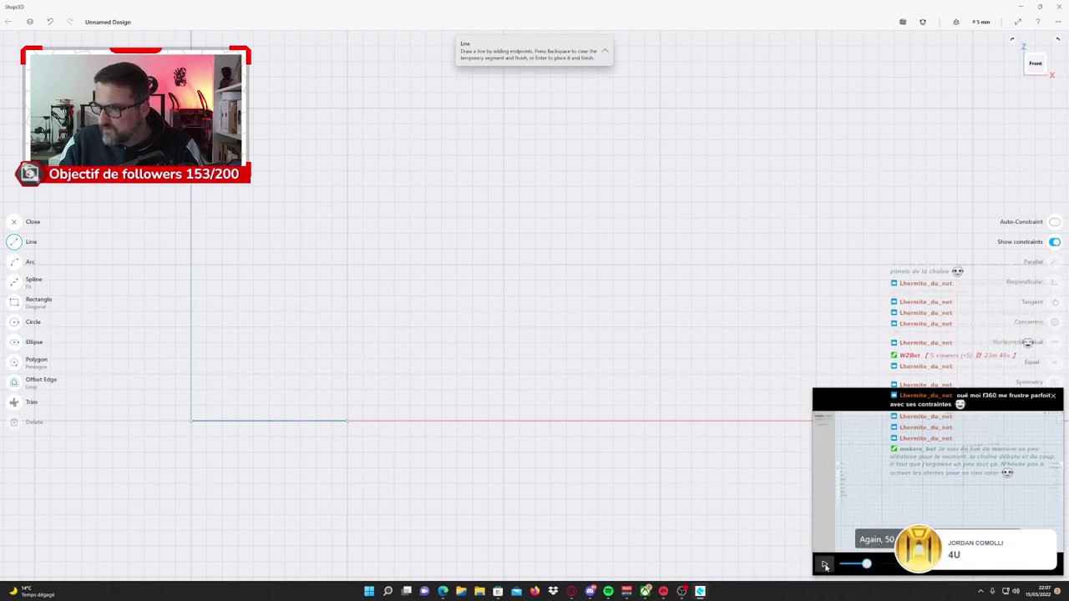
left_click(825, 565)
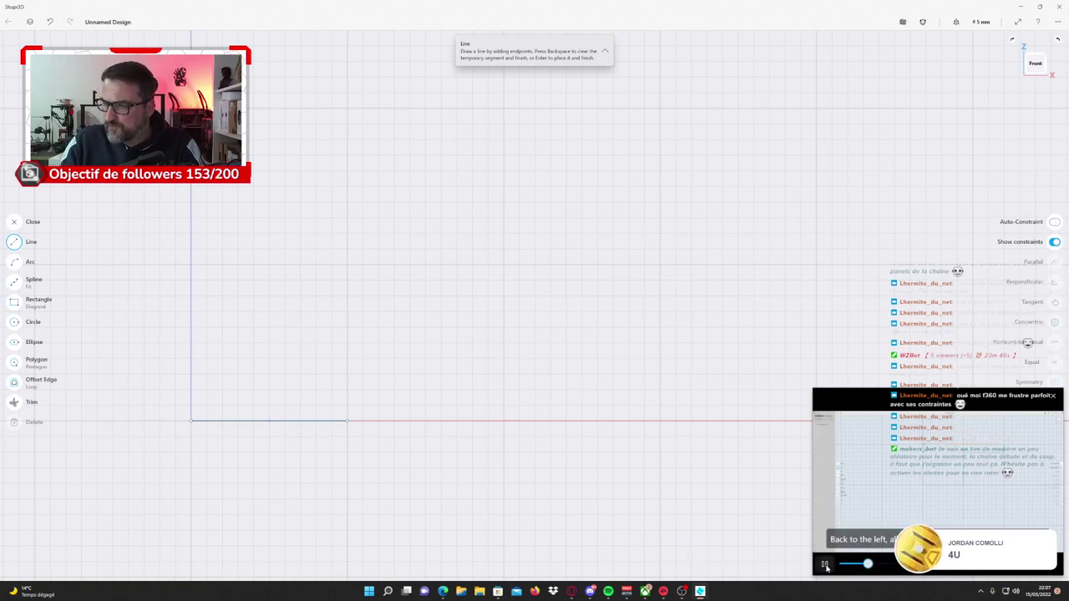
left_click(825, 565)
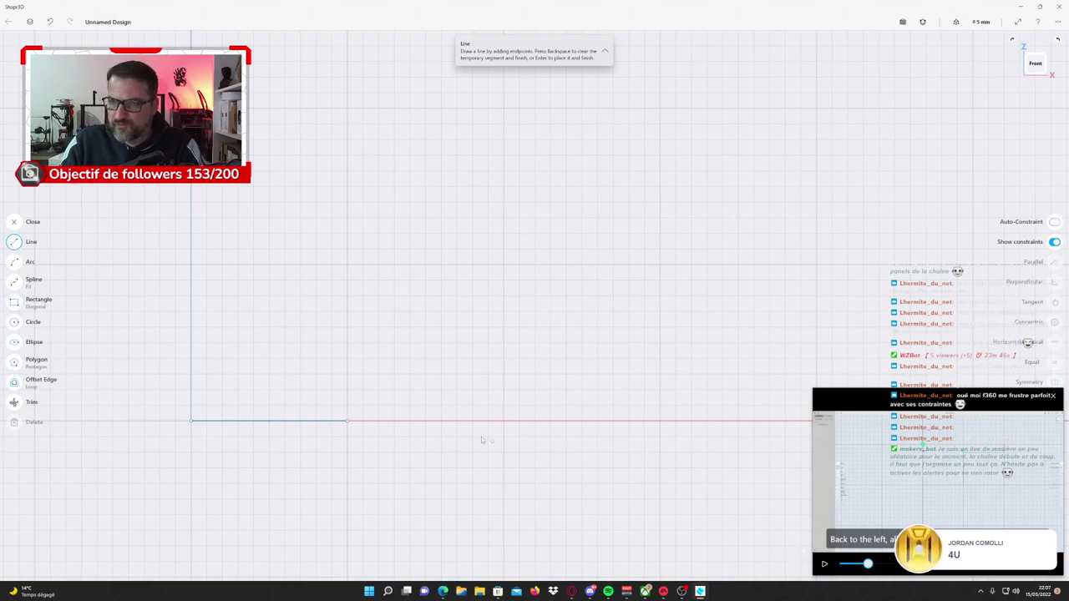
Draw lines up, right, up, 100 mm left and down to the origin, then close the sketch.
left_click(15, 241)
left_click(14, 241)
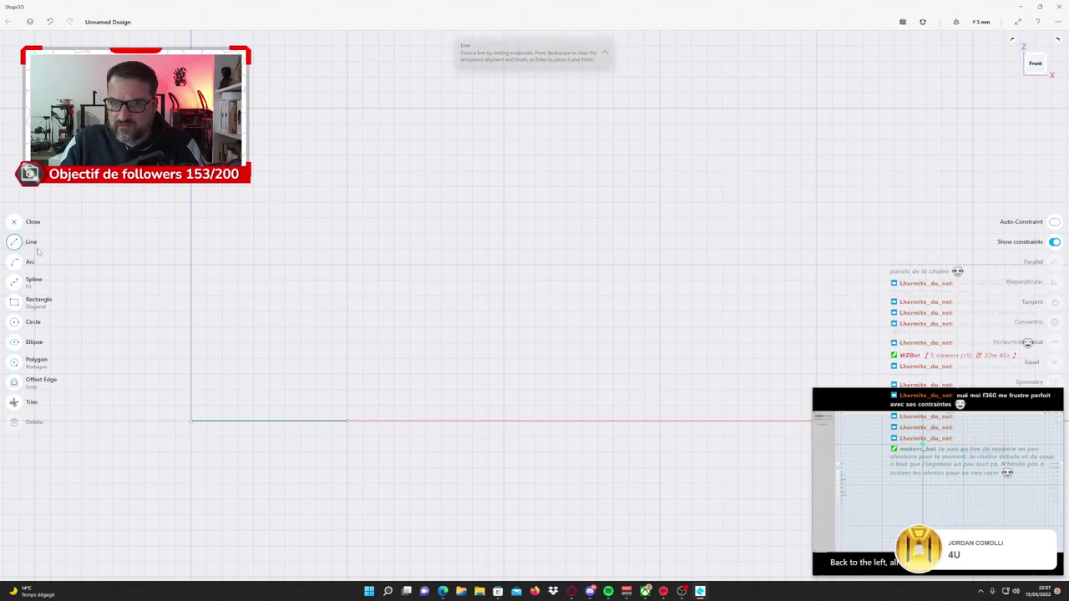
left_click(347, 422)
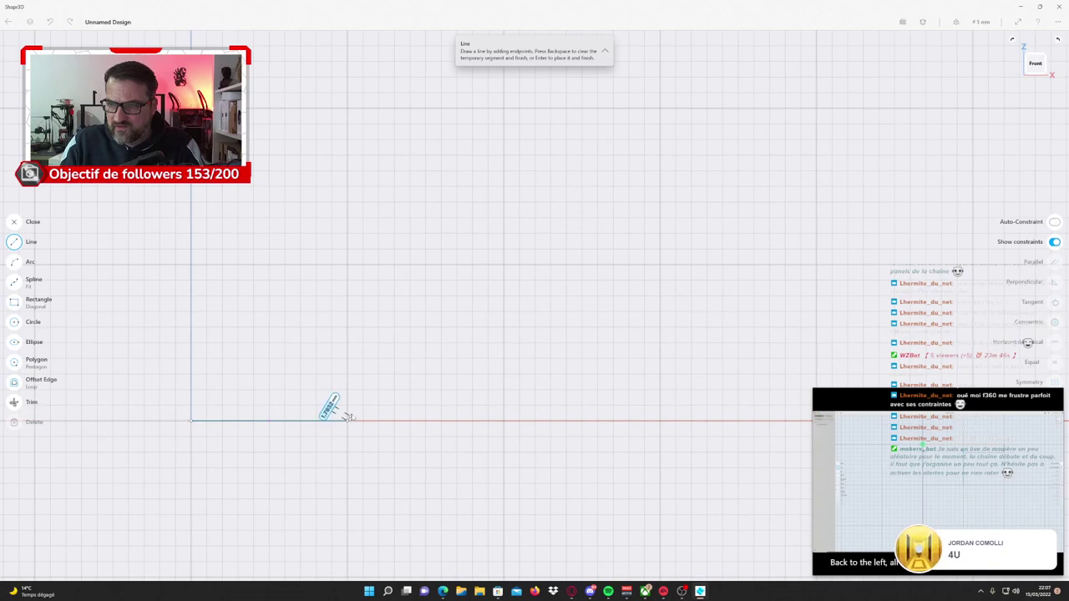
left_click(348, 297)
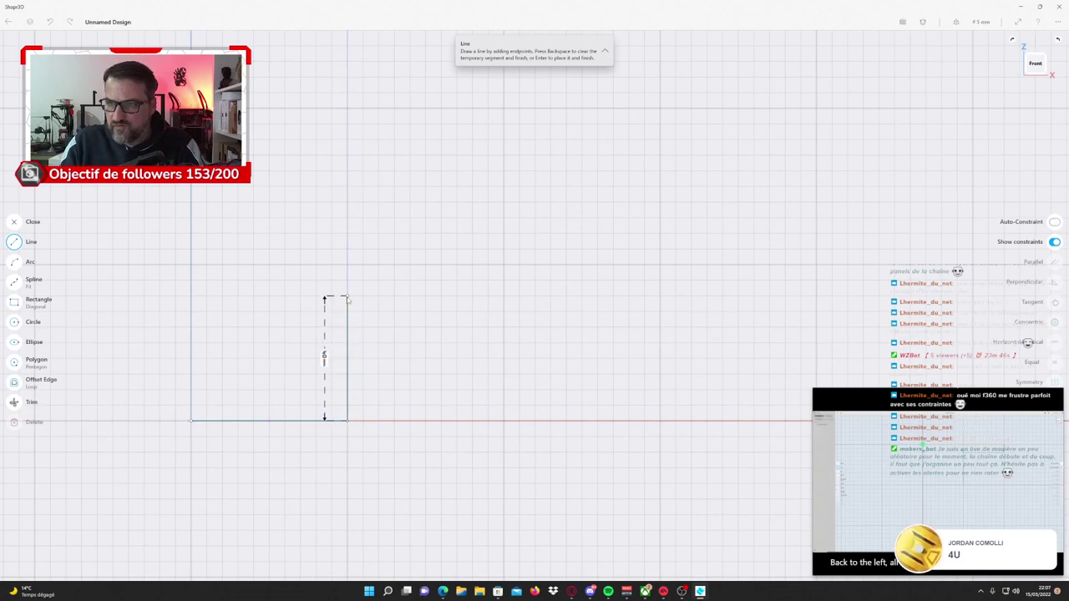
left_click(505, 298)
left_click(504, 266)
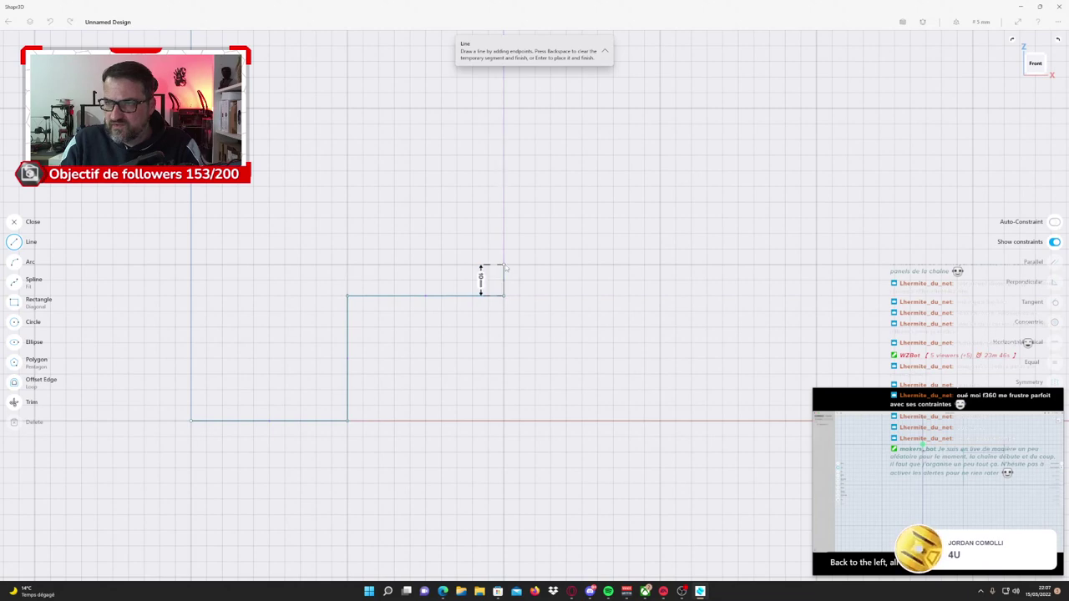
left_click(191, 266)
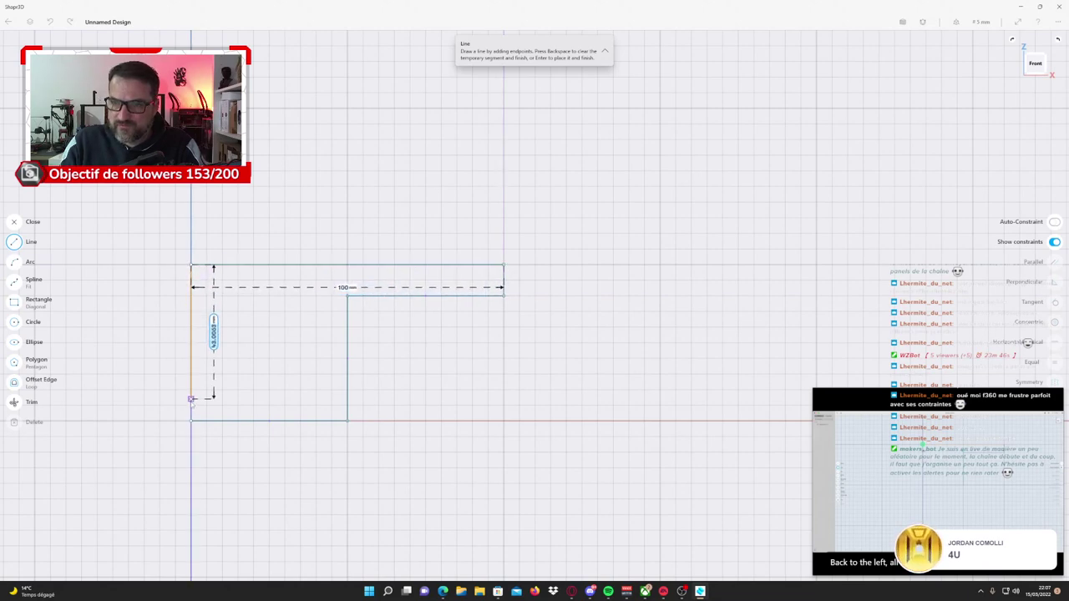
left_click(191, 422)
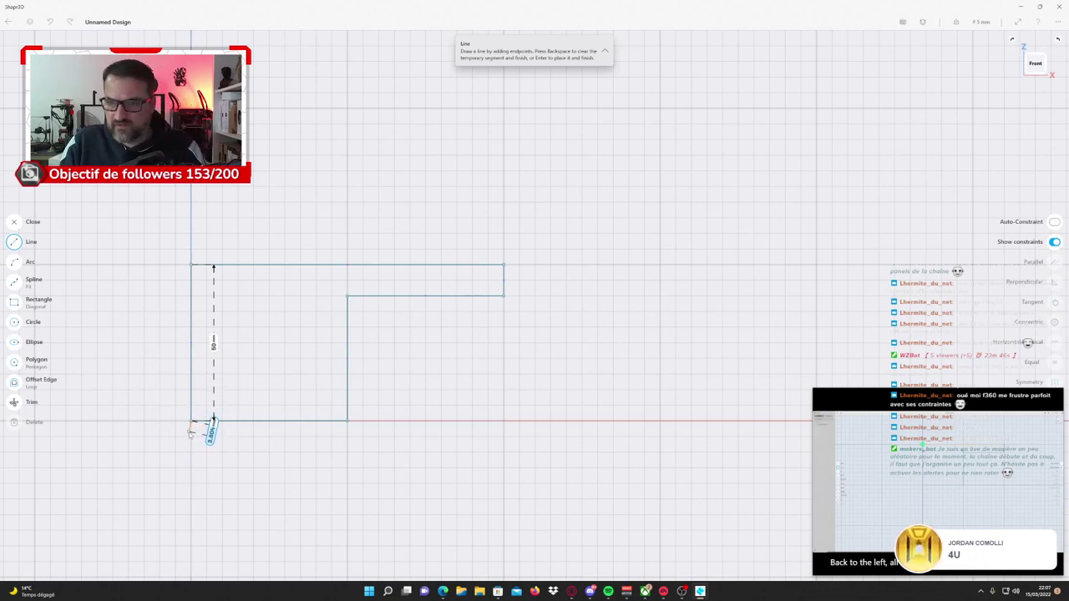
key("Escape")
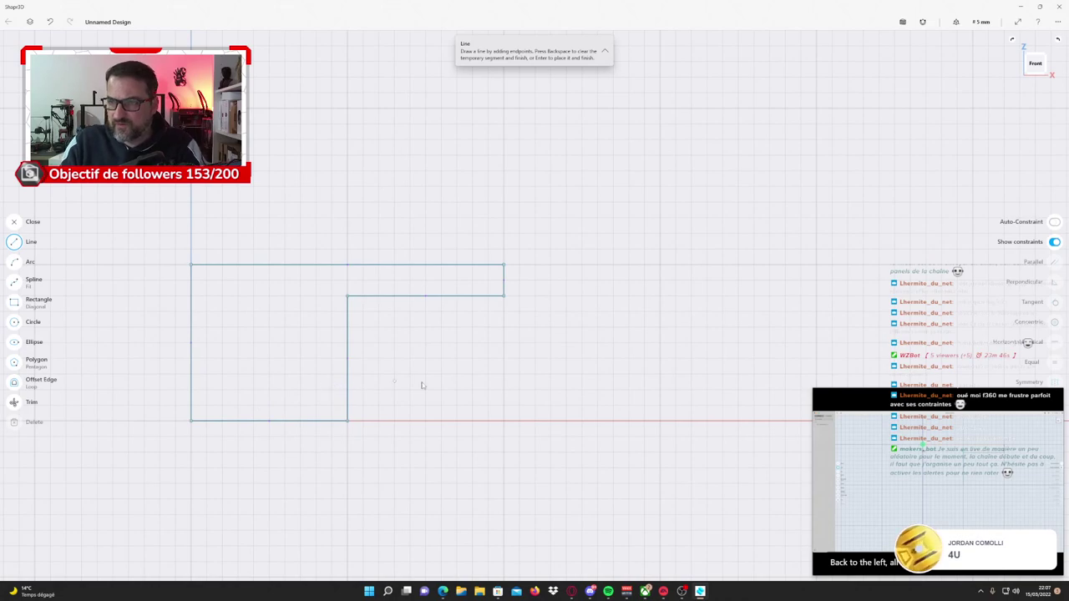
mouse_move(838, 485)
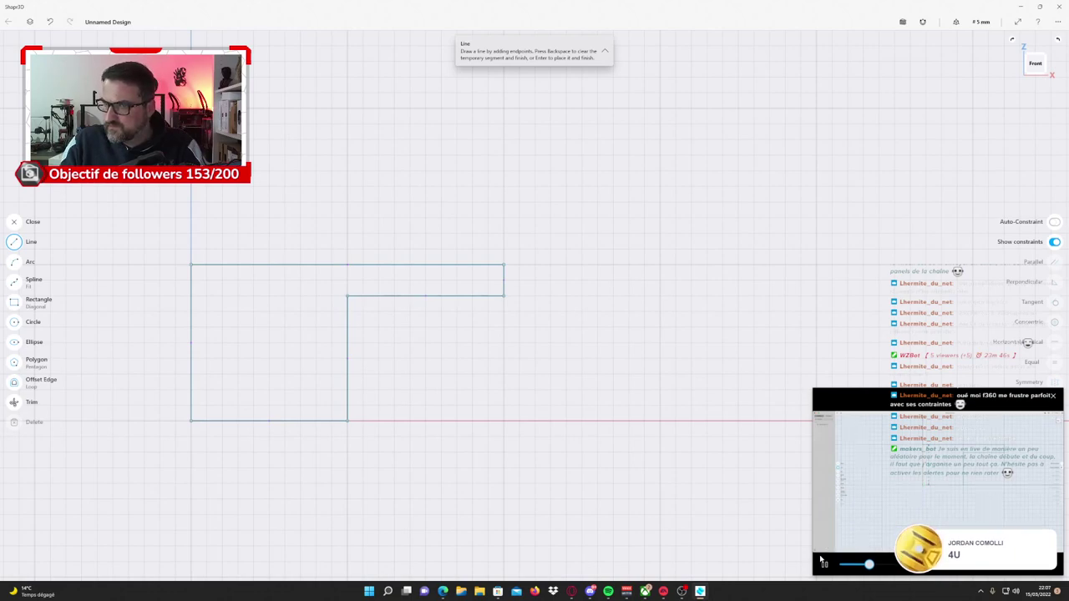
mouse_move(937, 485)
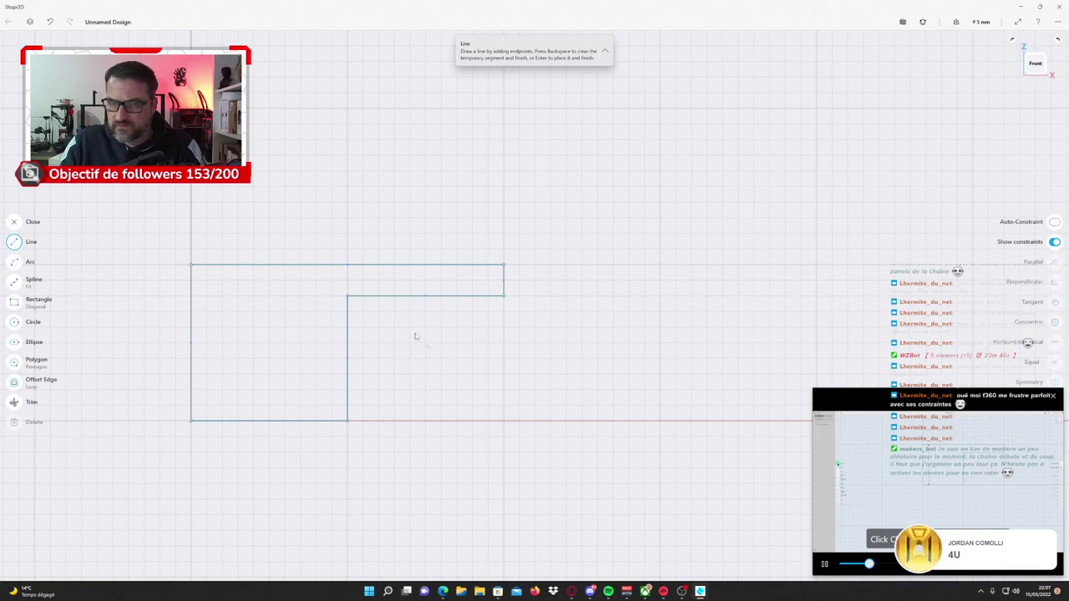
left_click(14, 223)
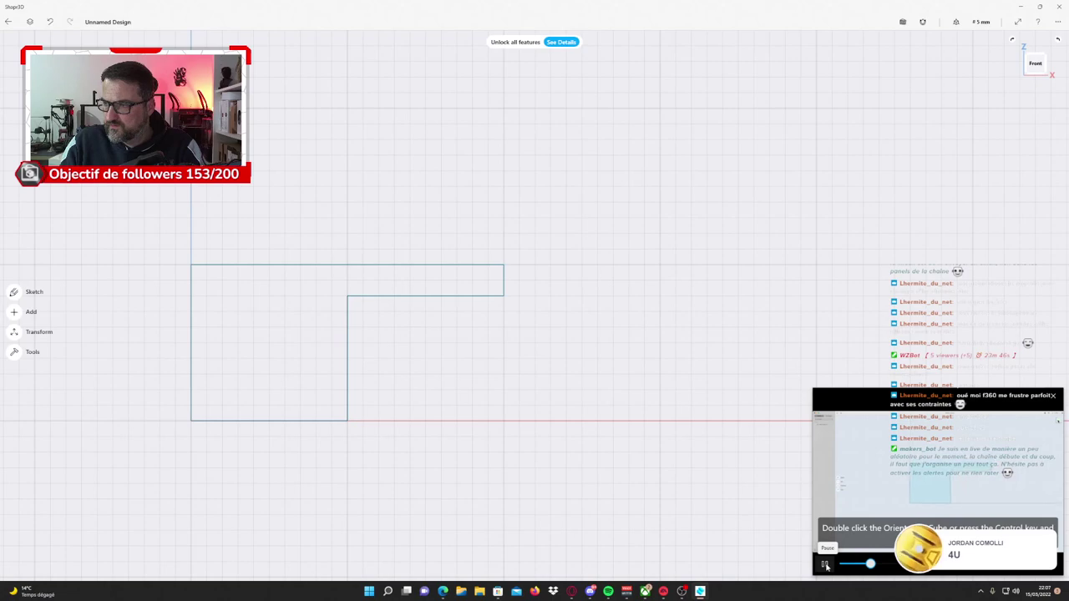
left_click(825, 565)
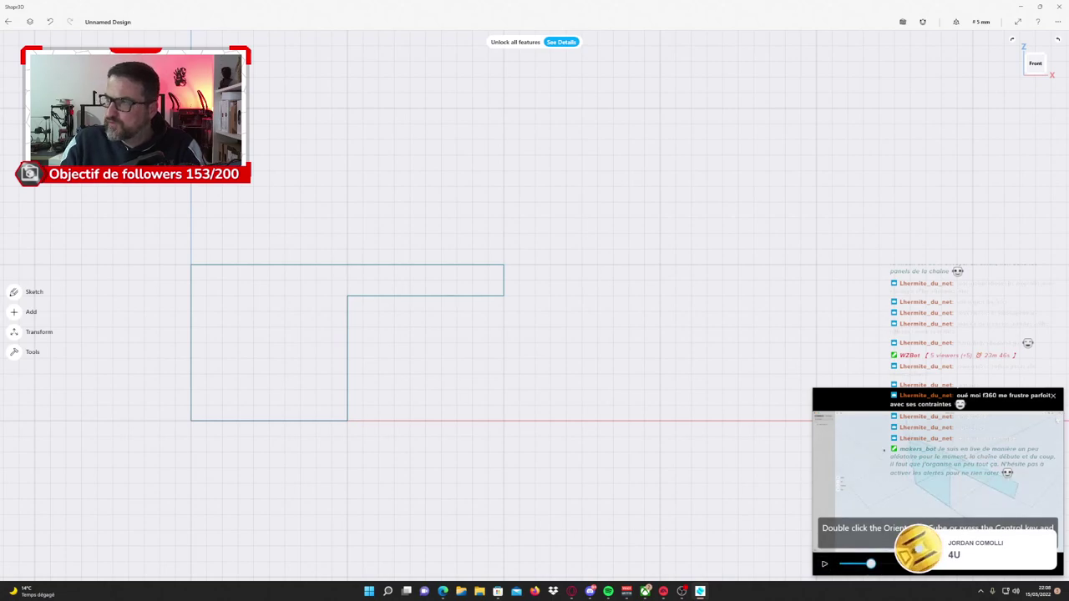
left_click(1036, 67)
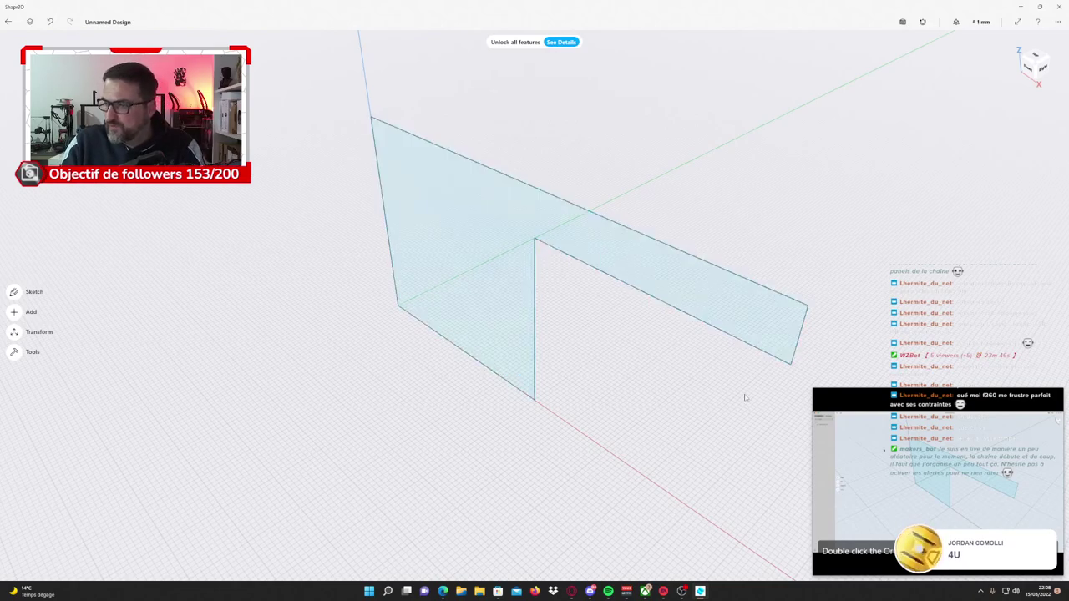
mouse_move(937, 483)
left_click(825, 565)
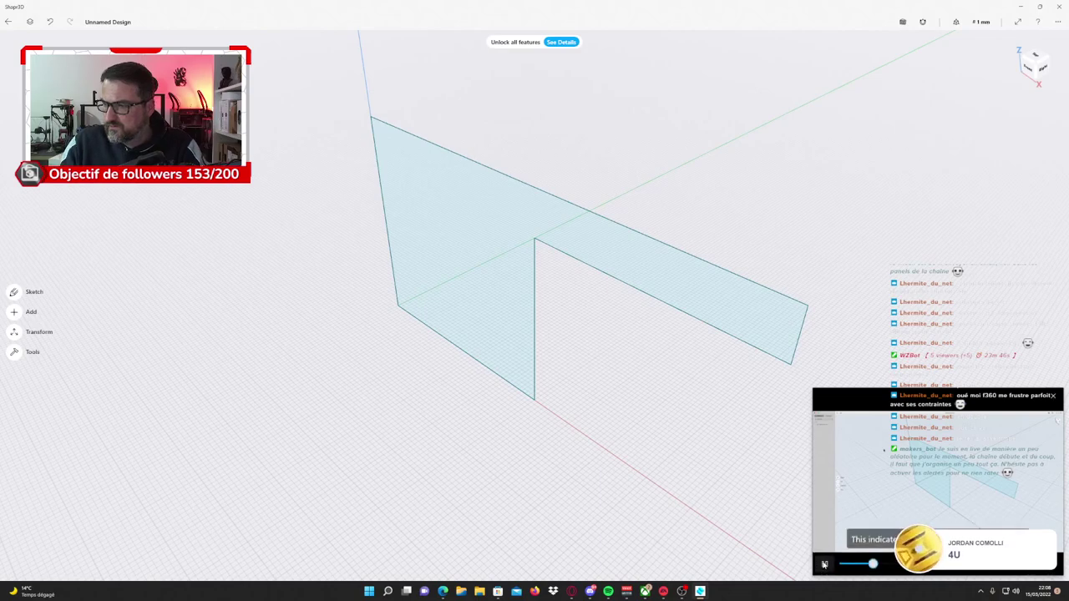
left_click(824, 565)
left_click(472, 275)
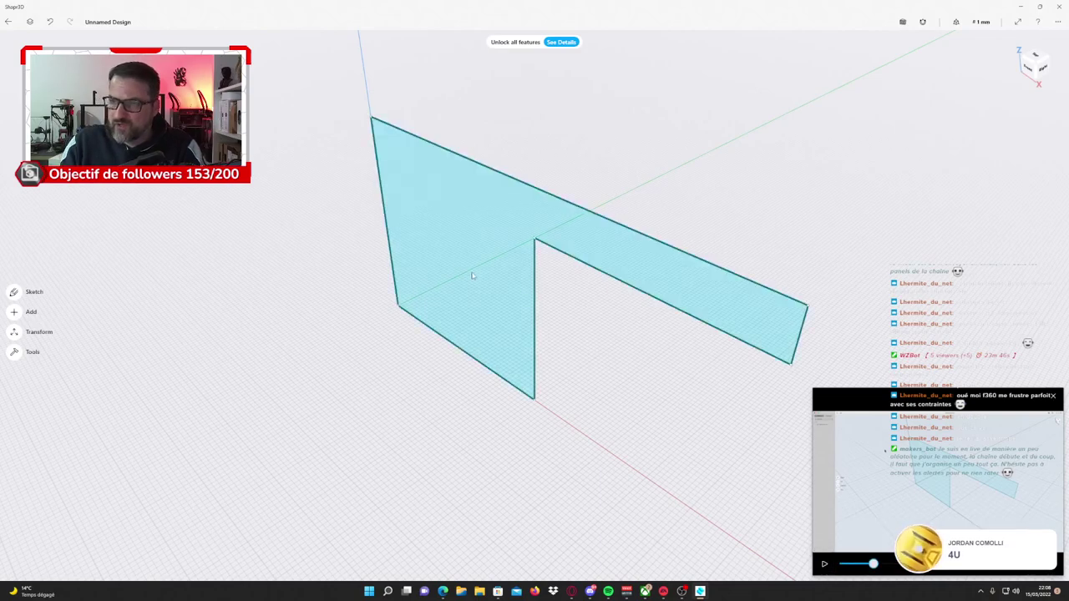
left_click(375, 302)
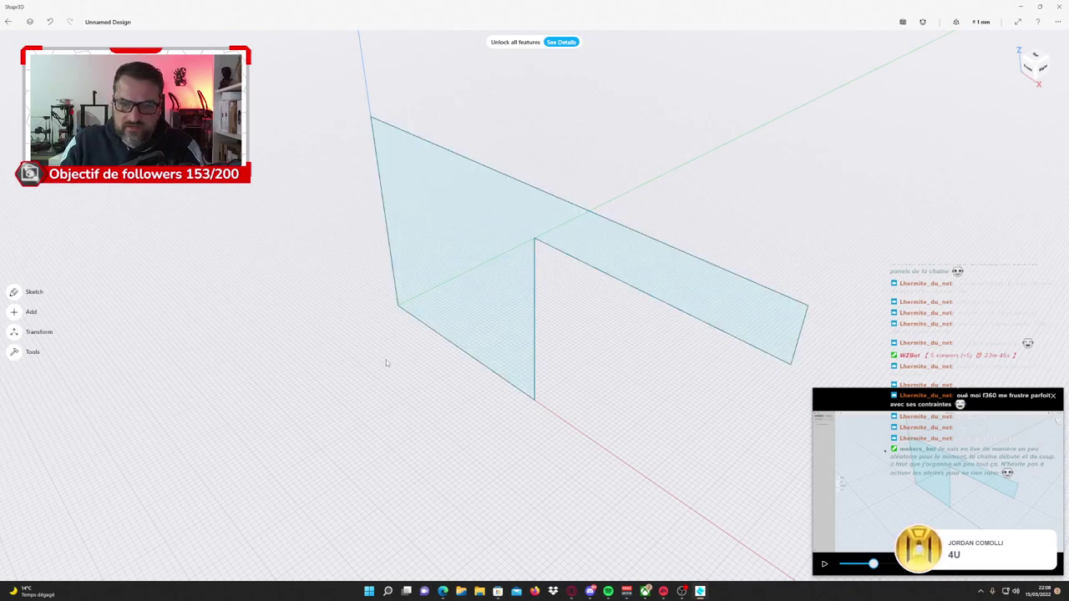
left_click(450, 277)
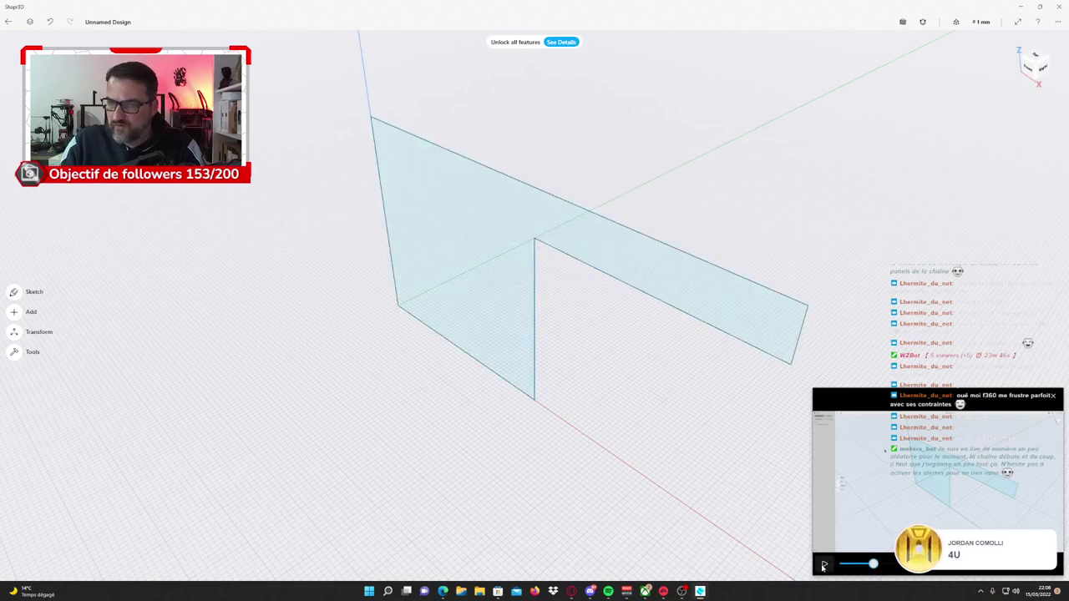
mouse_move(824, 565)
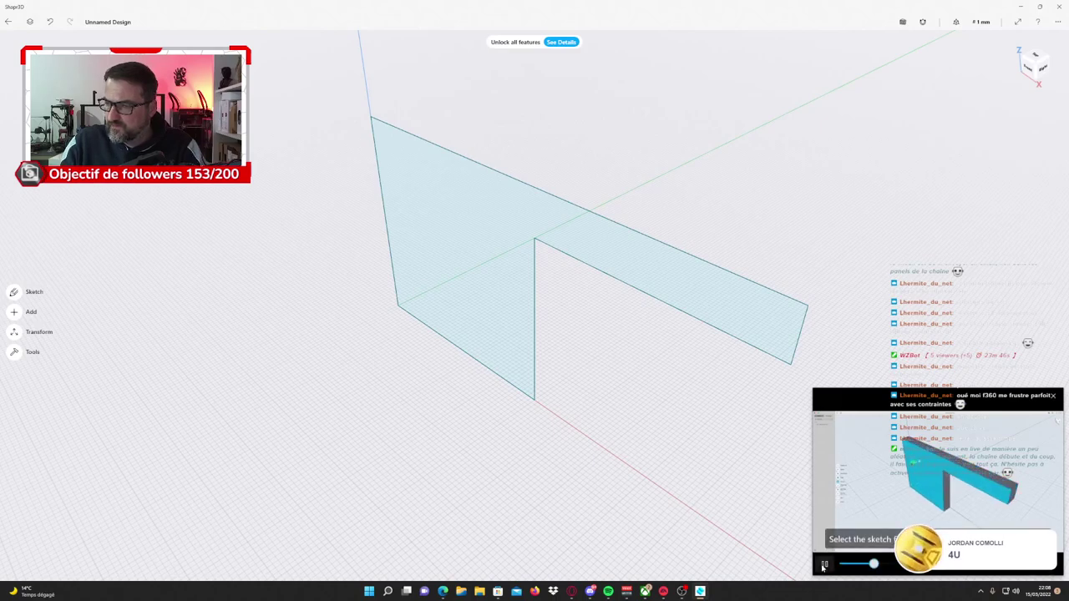
left_click(824, 565)
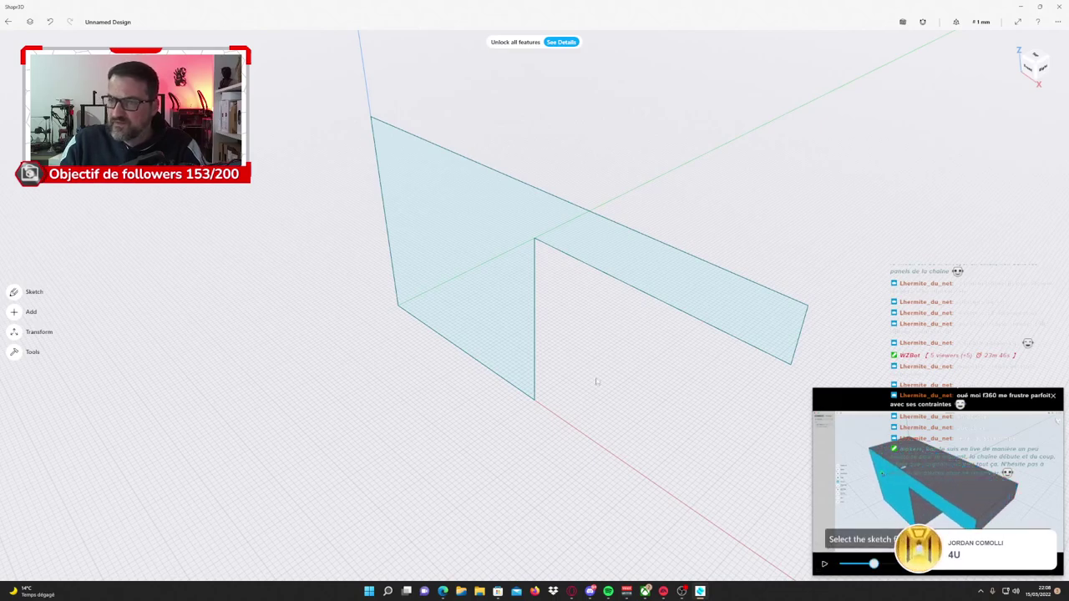
left_click(434, 266)
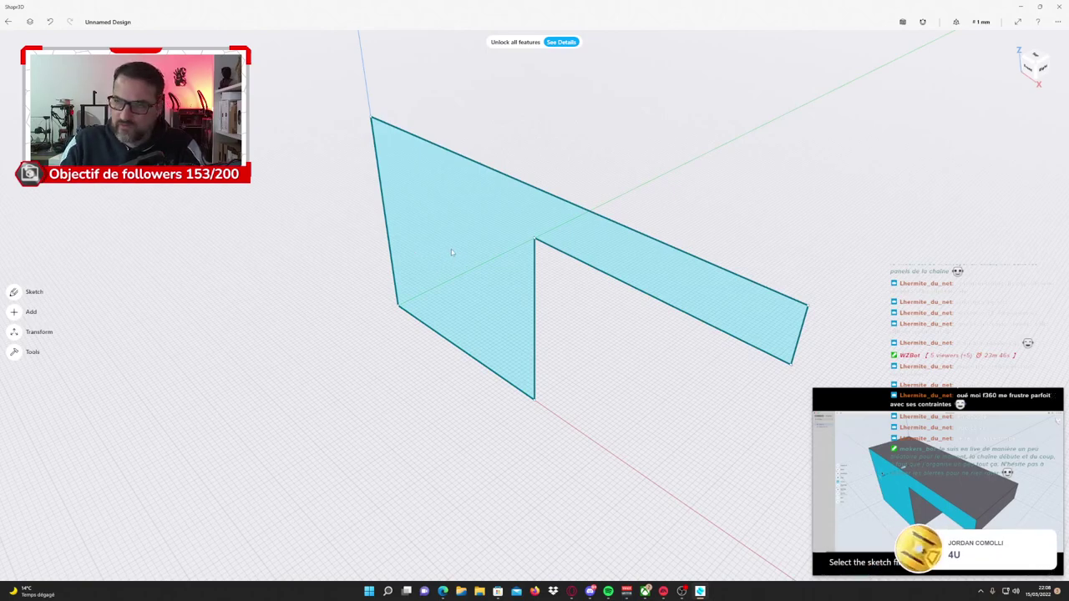
left_click(451, 248)
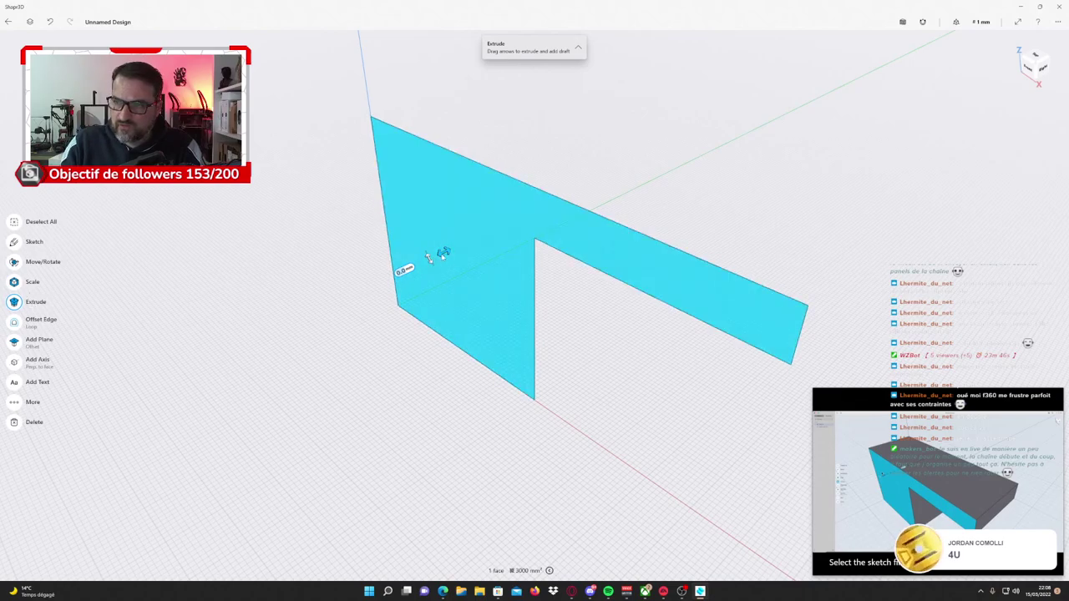
Extrude the L-shaped profile 40 mm into a solid and reframe the view around it.
left_click_drag(427, 257, 334, 302)
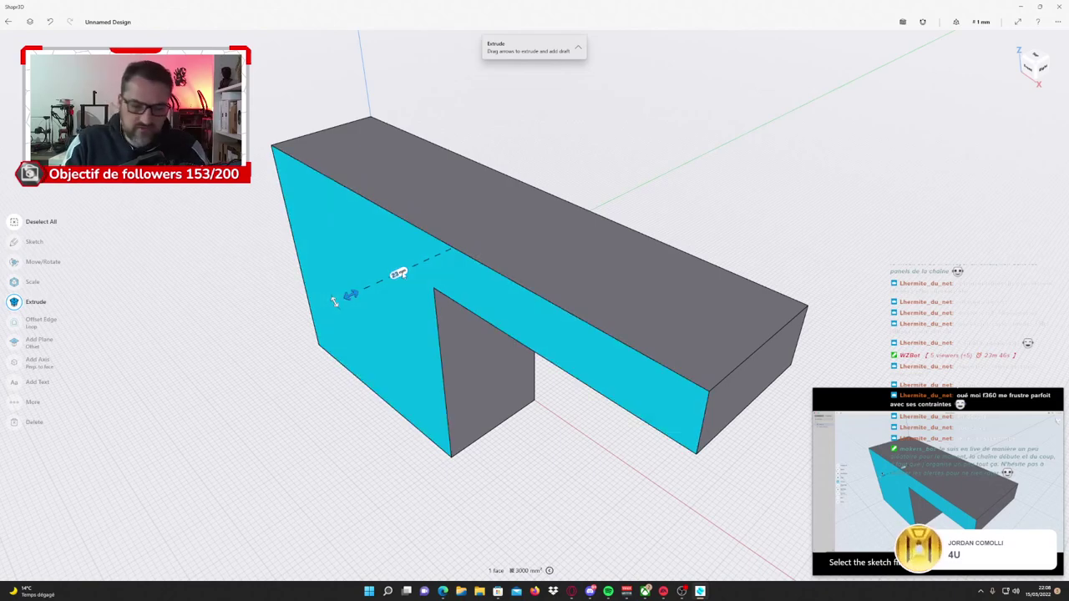
key("Return")
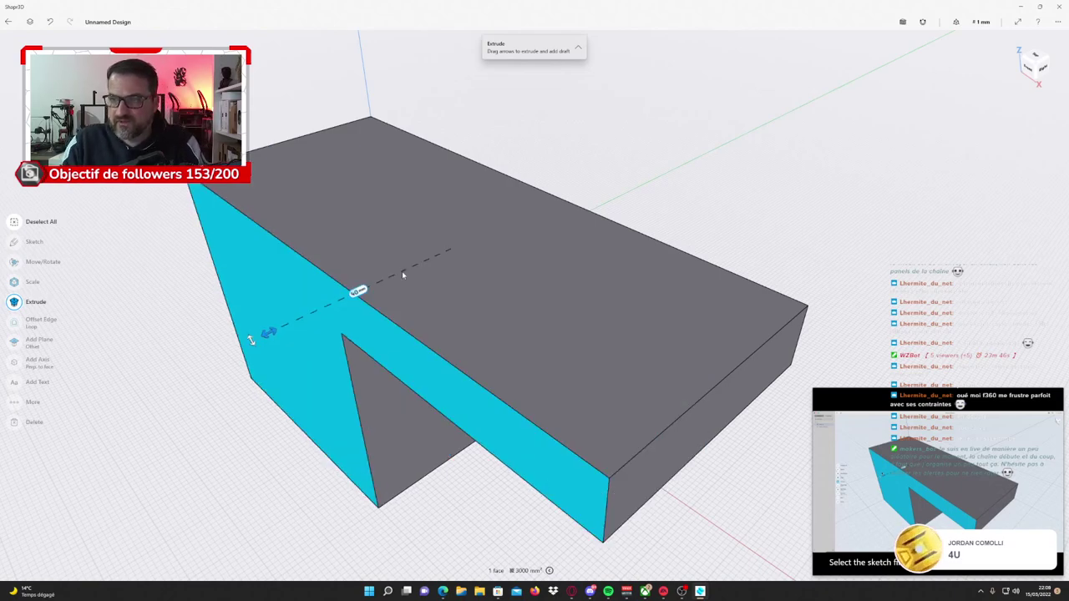
left_click(223, 345)
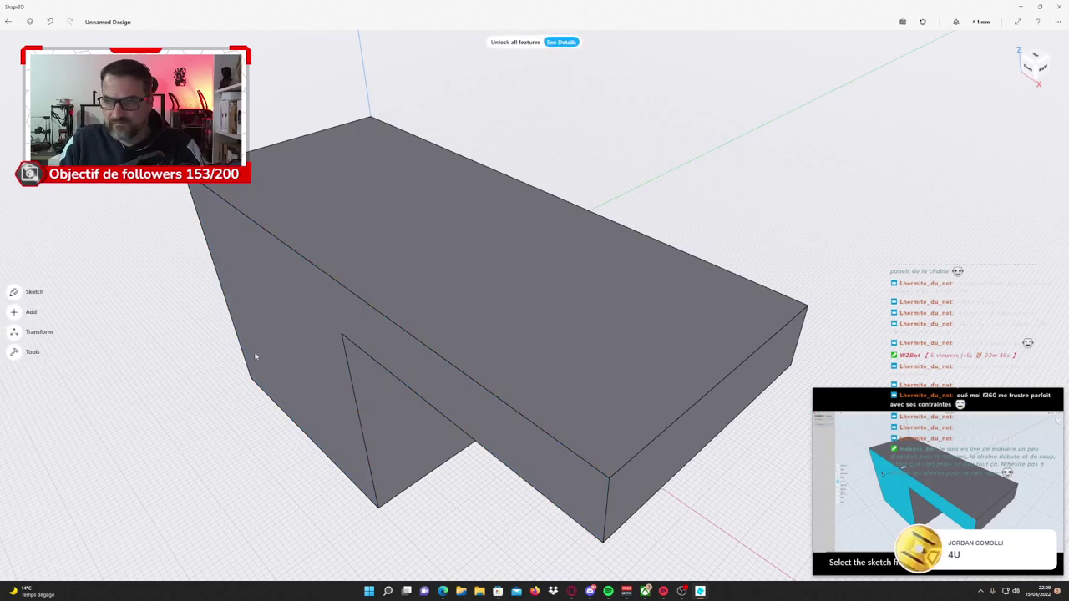
right_click_drag(255, 356, 460, 393)
scroll(462, 391, "down", 1)
scroll(461, 391, "down", 2)
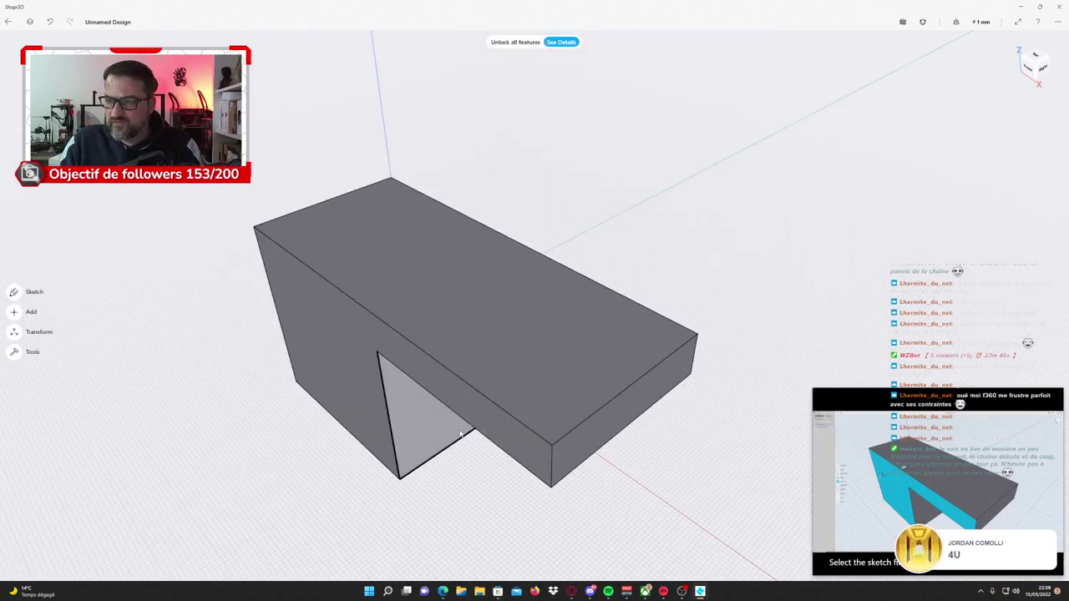
scroll(459, 468, "down", 2)
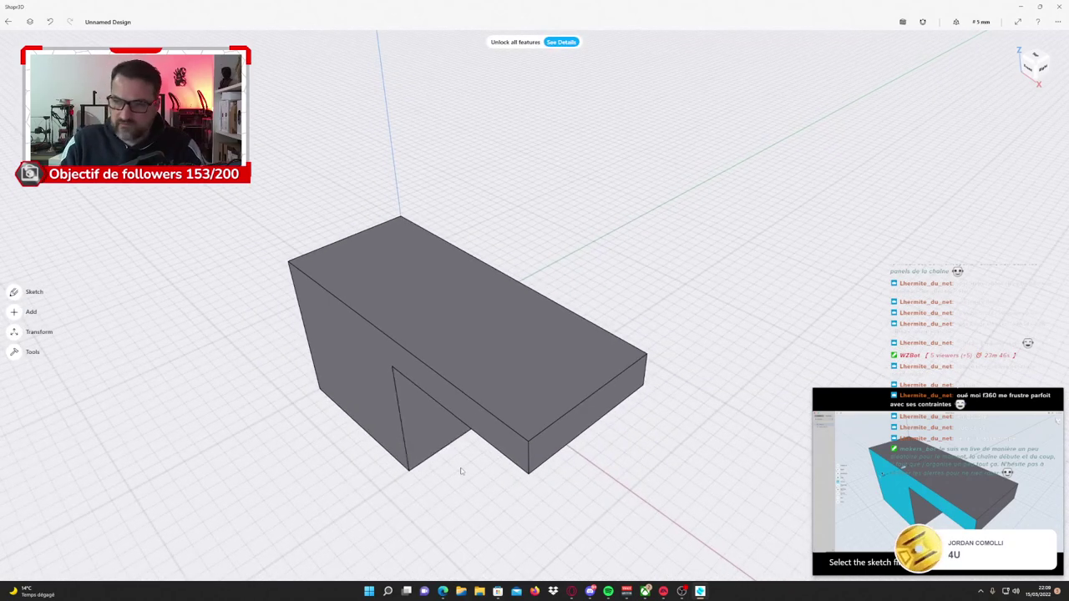
middle_click_drag(458, 454, 469, 326)
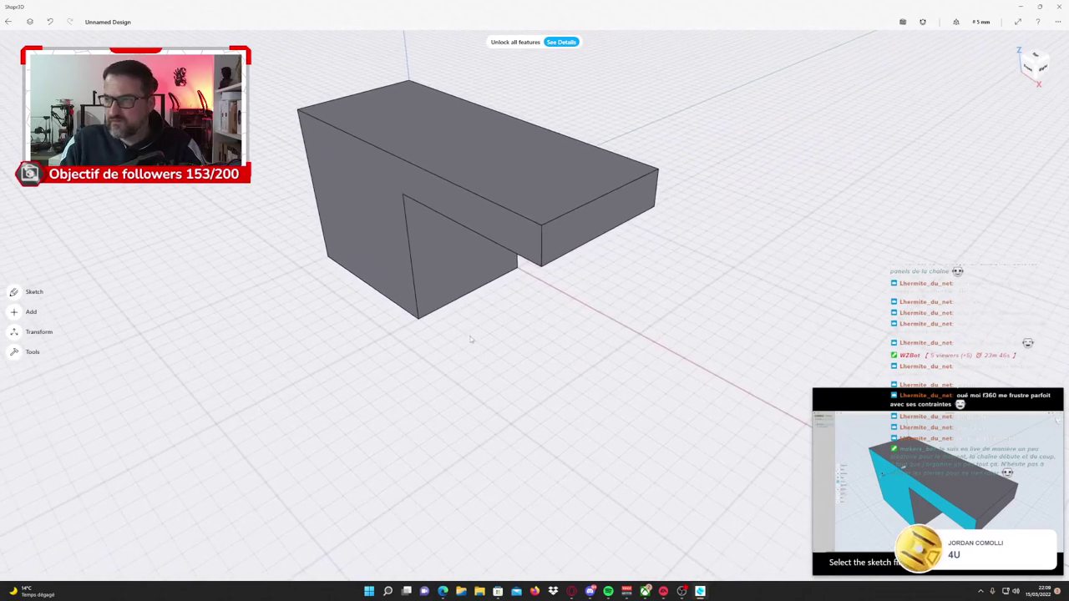
Watch more of the tutorial, then orbit the view toward the block's front face.
left_click(823, 564)
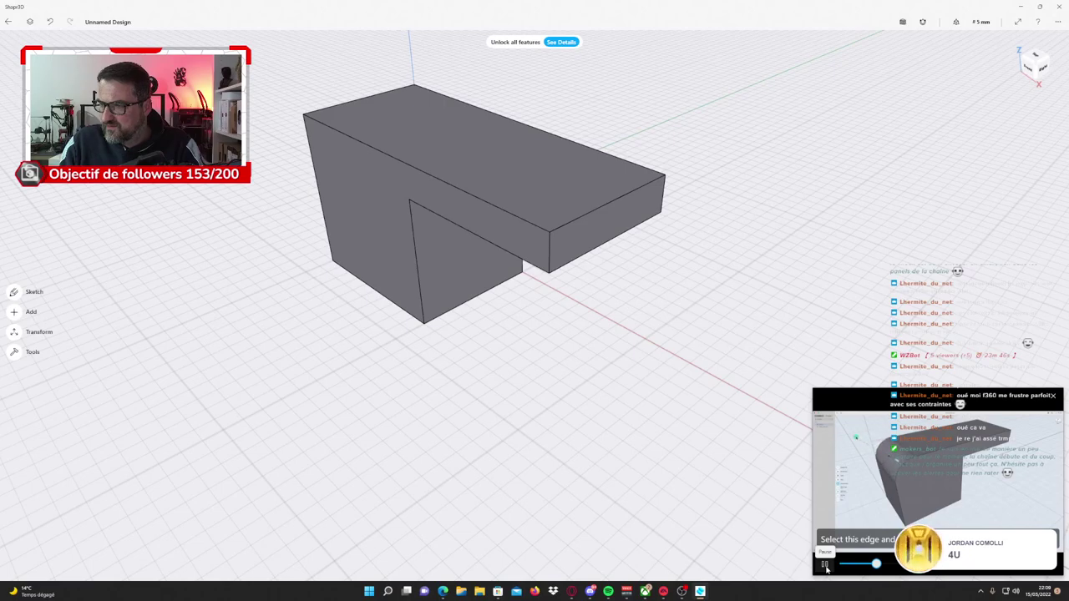
left_click(826, 566)
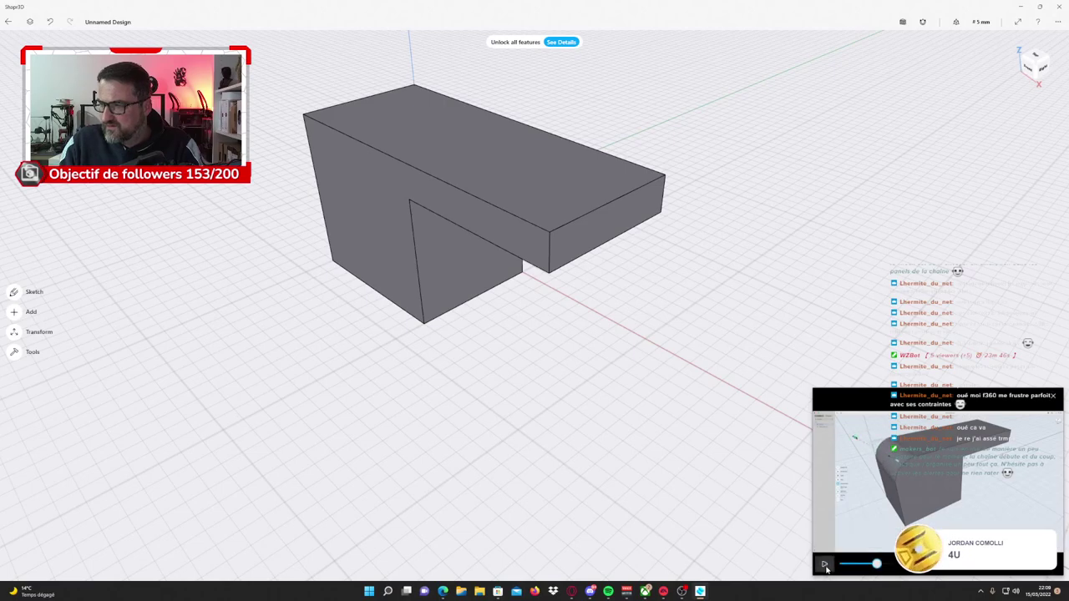
middle_click_drag(656, 489, 598, 466)
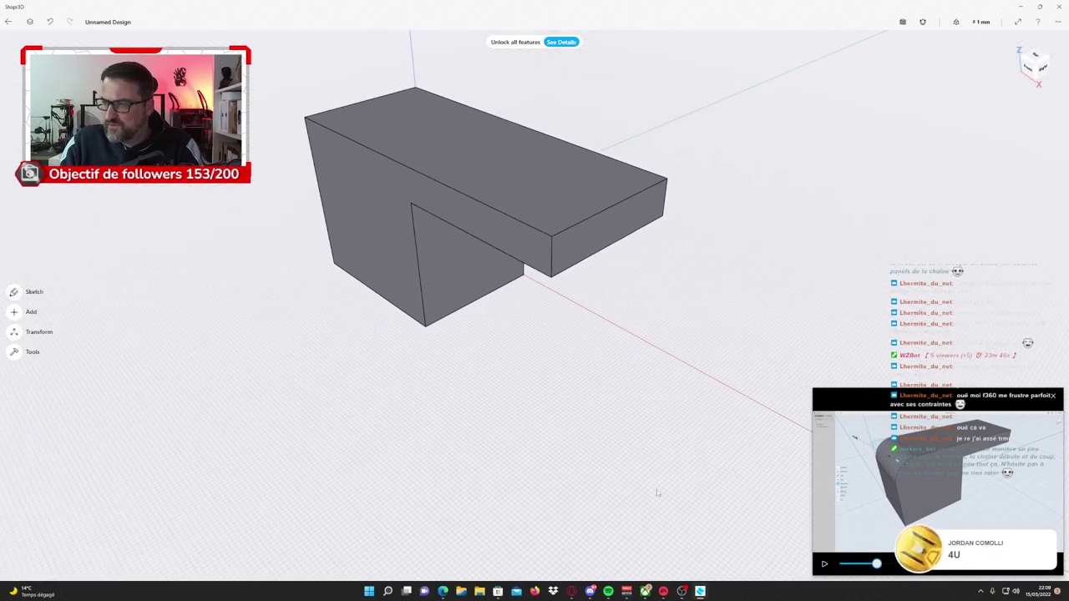
left_click_drag(572, 462, 598, 471)
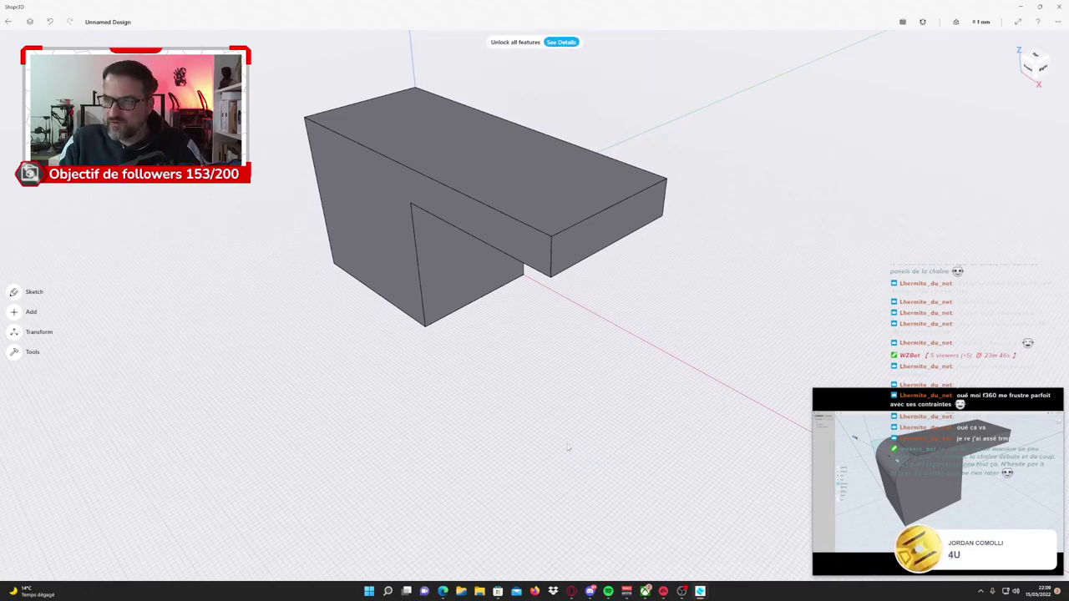
mouse_move(543, 430)
middle_mouse_down()
mouse_move(550, 422)
mouse_move(498, 279)
middle_mouse_up()
scroll(613, 408, "up", 10)
scroll(599, 411, "down", 5)
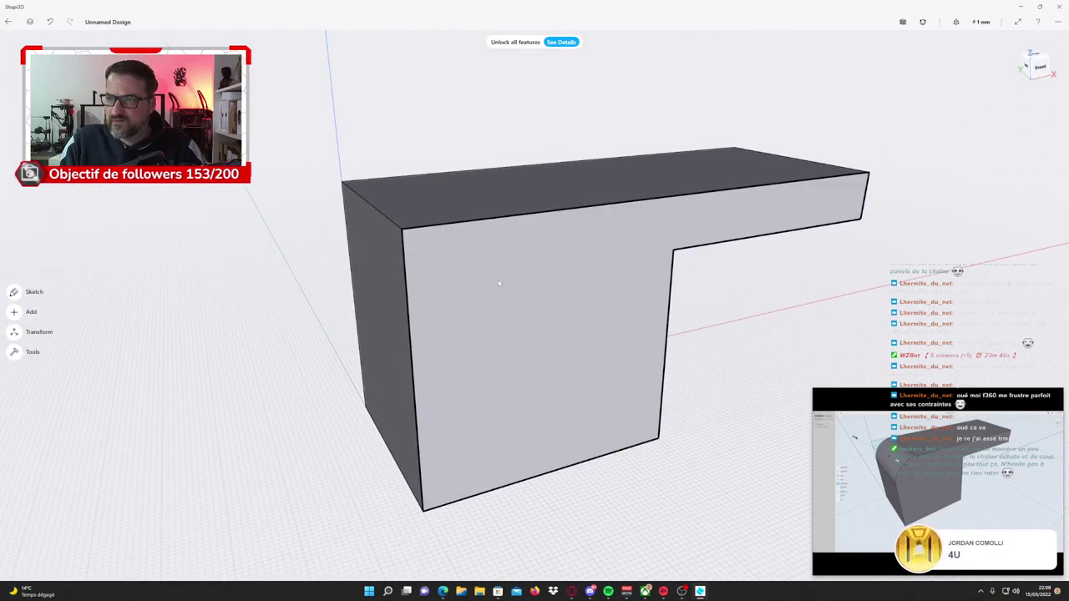
Fillet the block's top-left edge with radius 30 and exit the fillet tool.
left_click(383, 219)
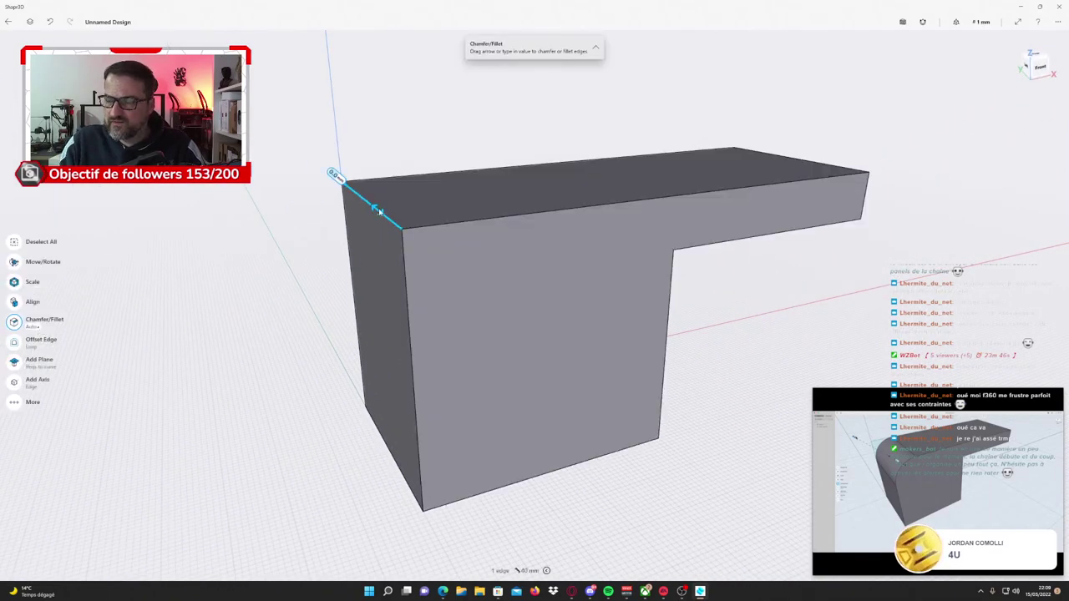
mouse_move(379, 211)
left_mouse_down()
mouse_move(357, 200)
mouse_move(425, 248)
mouse_move(401, 215)
mouse_move(312, 167)
mouse_move(326, 167)
mouse_move(327, 145)
left_mouse_up()
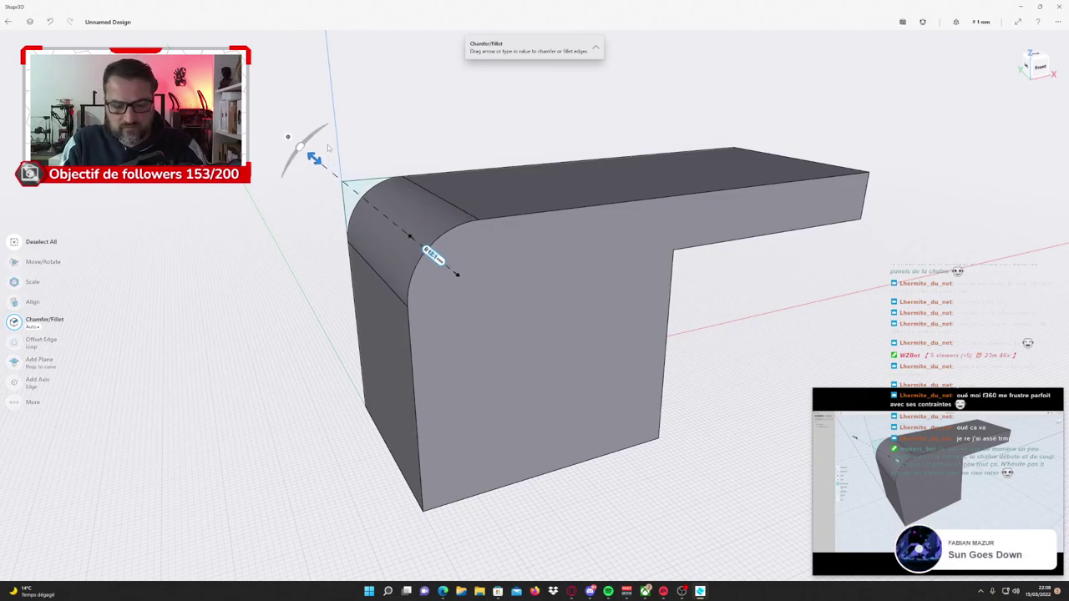
type("30")
key("Return")
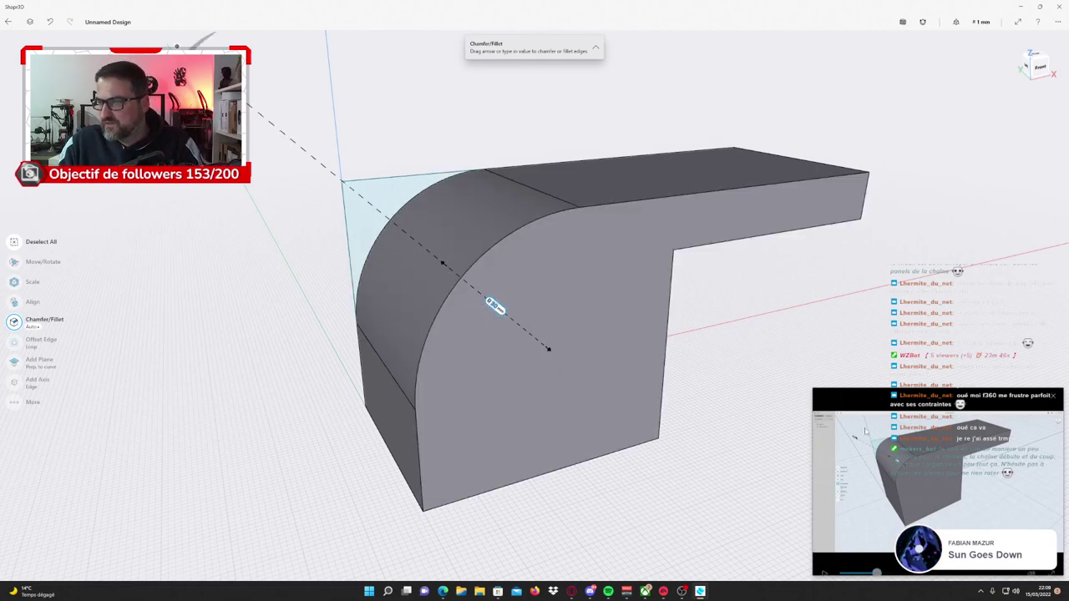
mouse_move(868, 468)
left_click(825, 563)
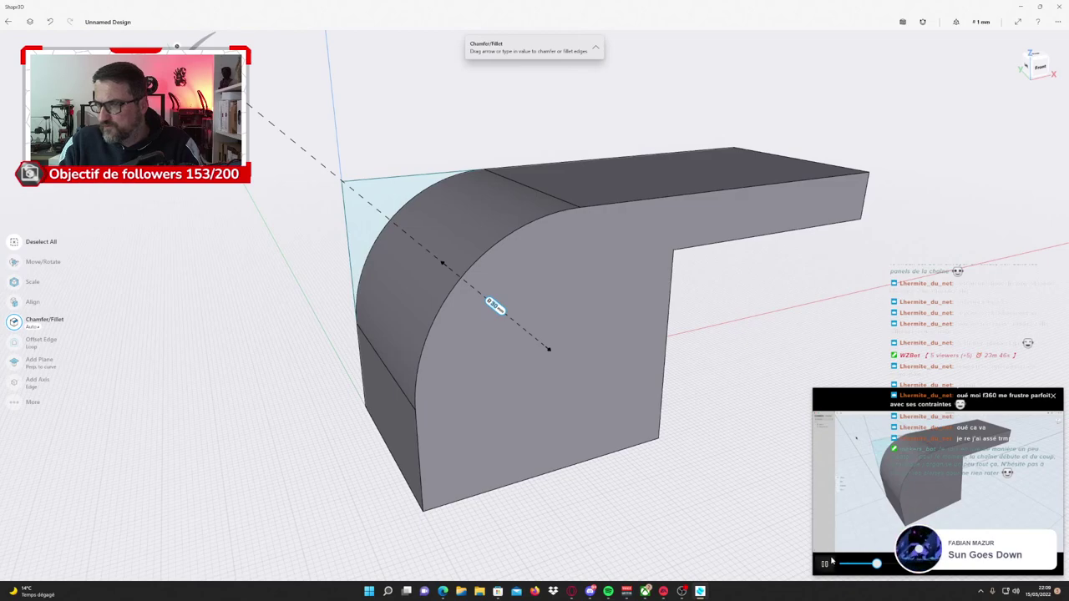
key("Escape")
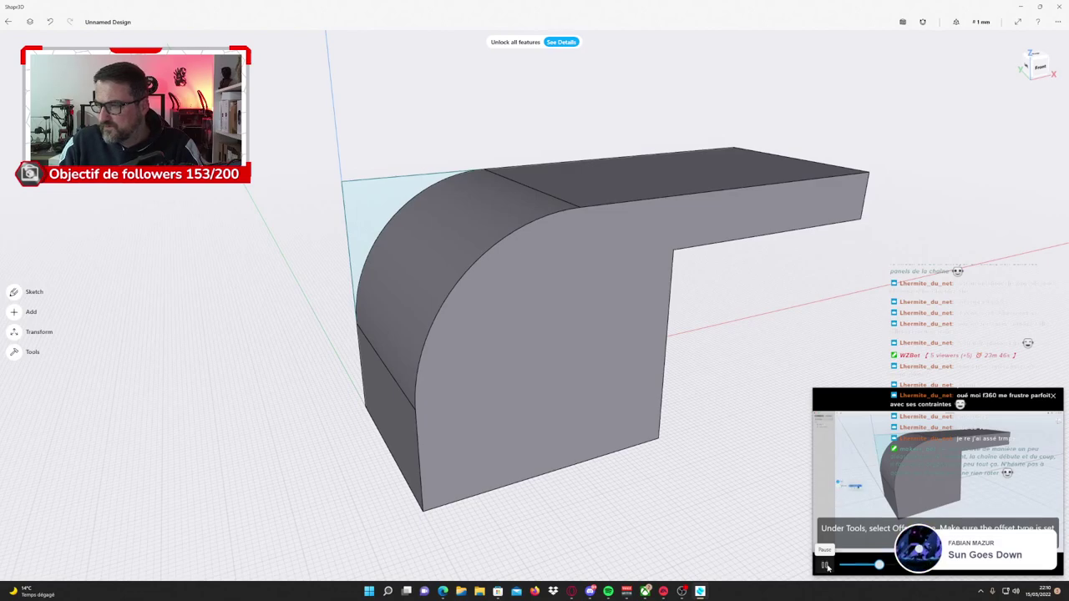
left_click(825, 565)
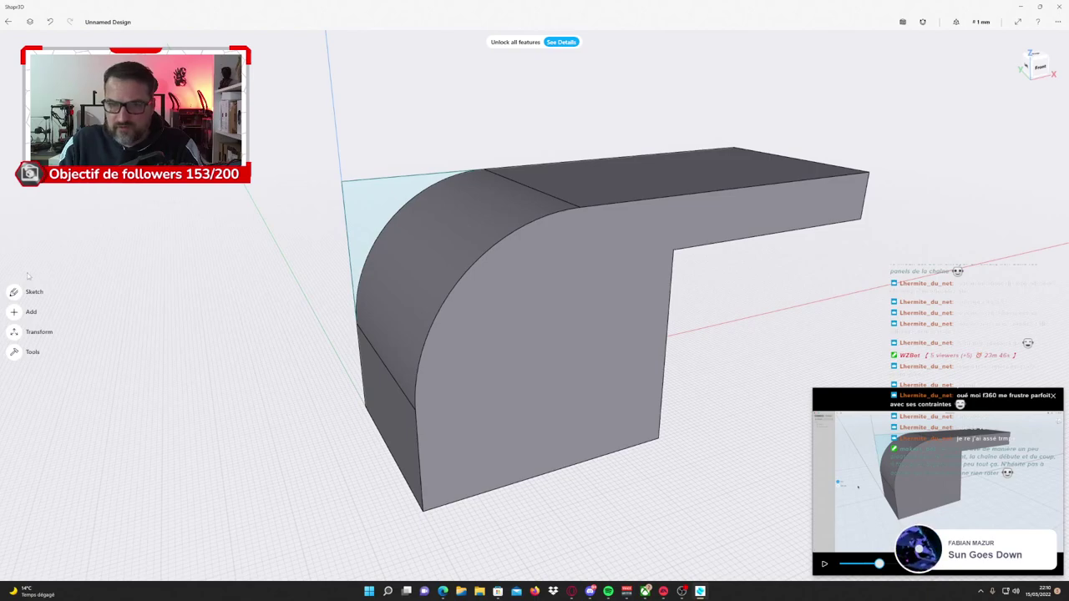
Offset the front face's outline loop inward to create an inset arched loop.
left_click(31, 353)
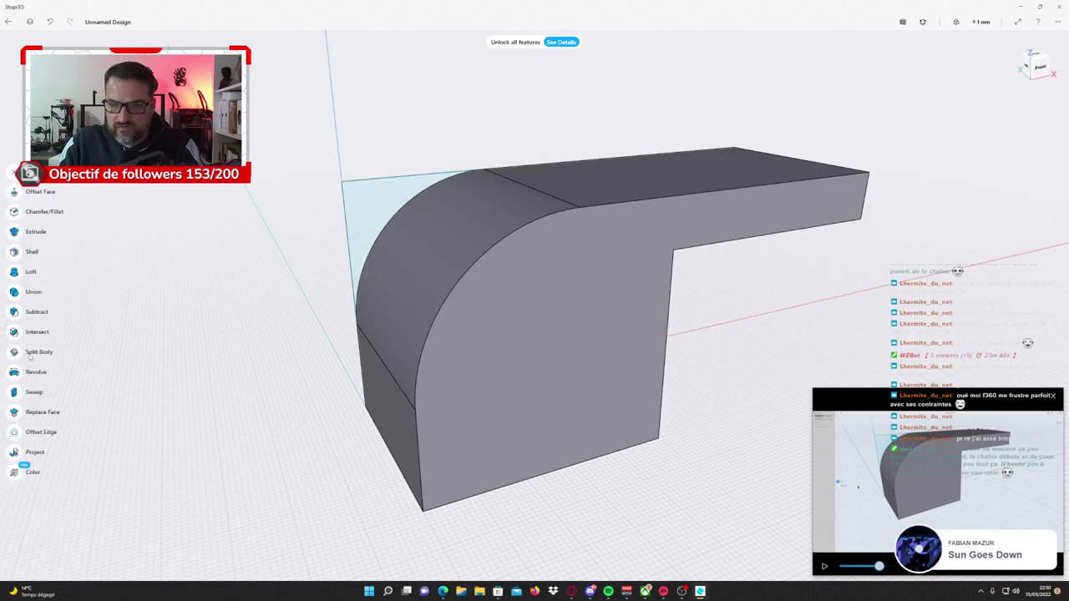
left_click(42, 433)
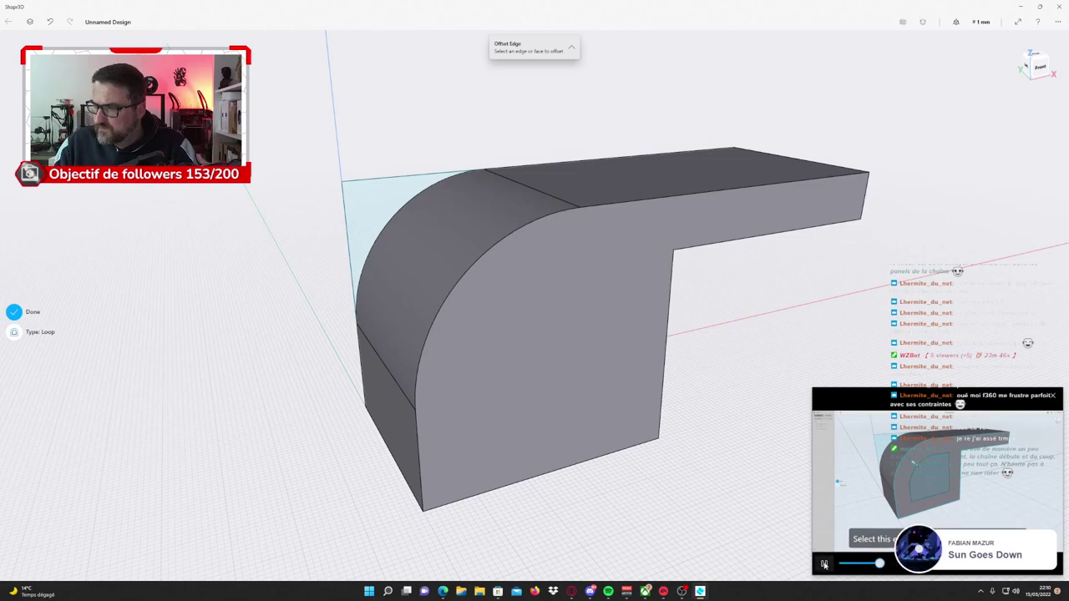
left_click(824, 565)
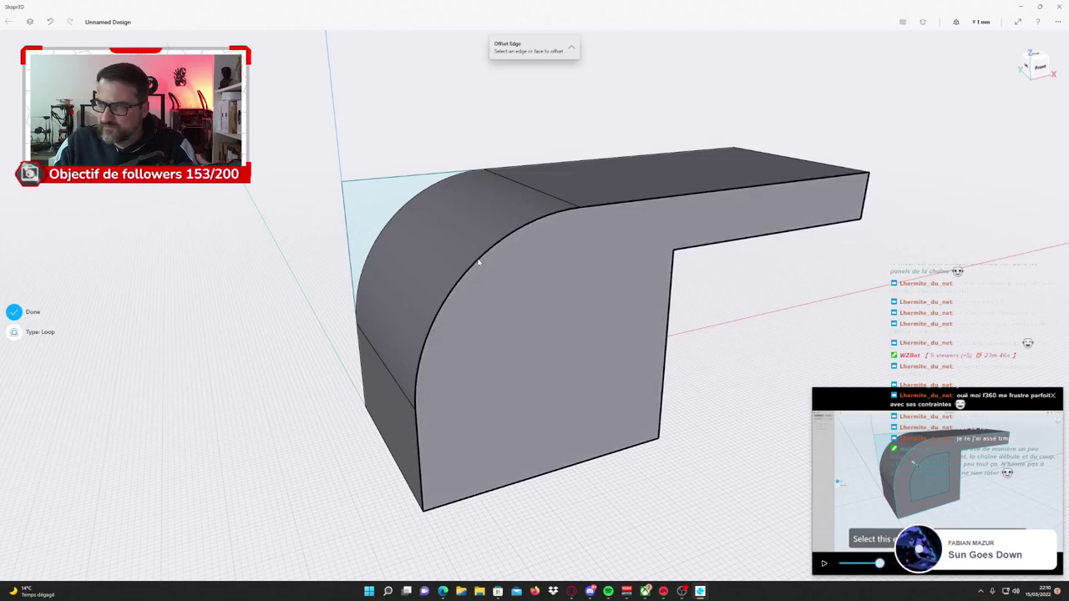
left_click(480, 261)
left_click_drag(480, 261, 517, 286)
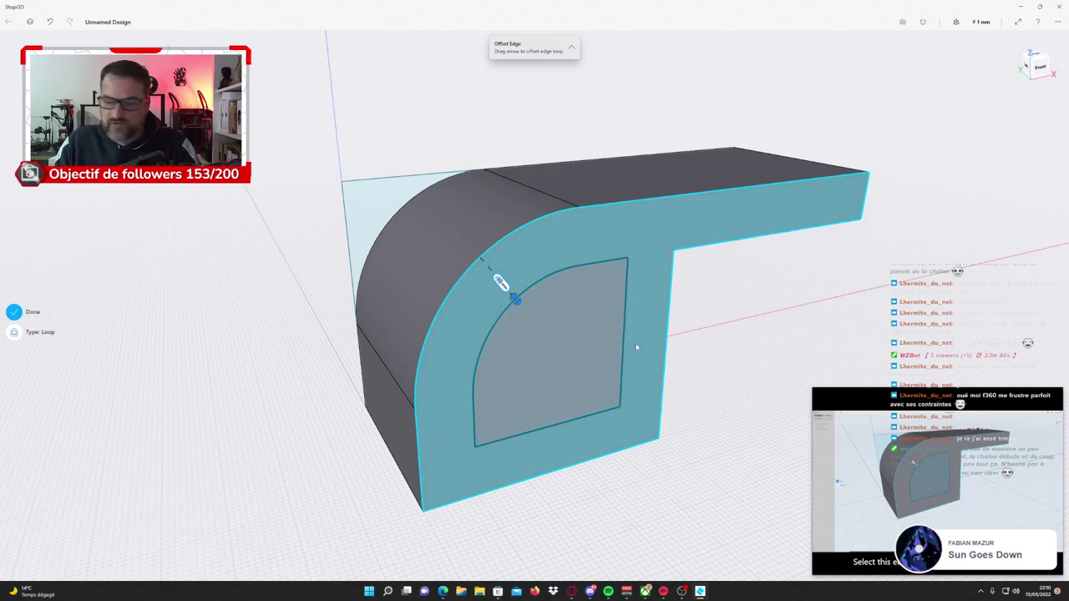
left_click(715, 370)
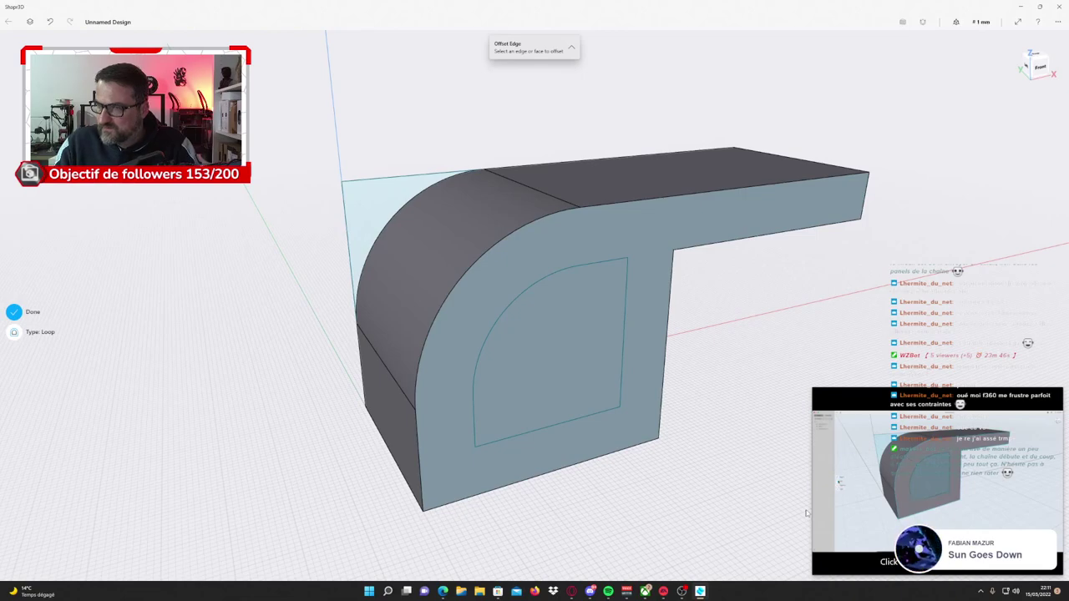
left_click(15, 312)
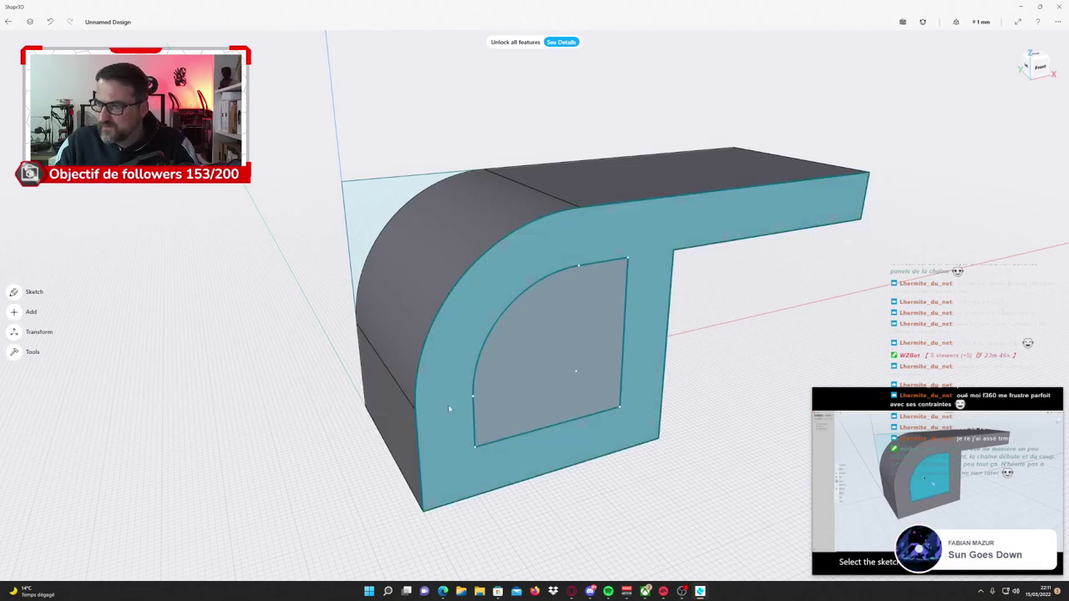
Extrude the inner arched face back through the body to cut an open hole.
left_click(487, 402)
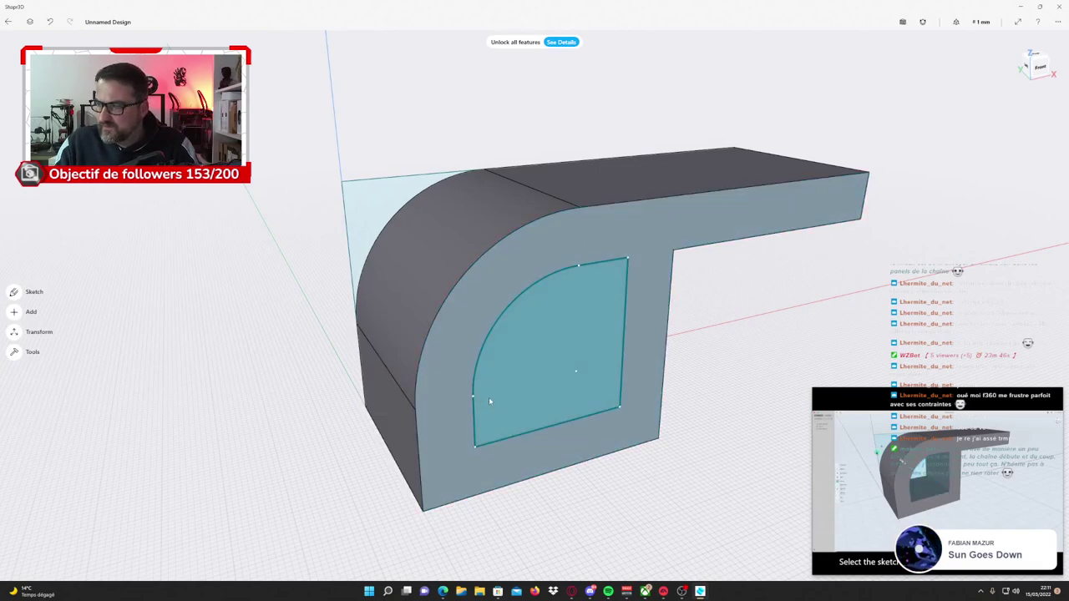
left_click(643, 465)
left_click(556, 389)
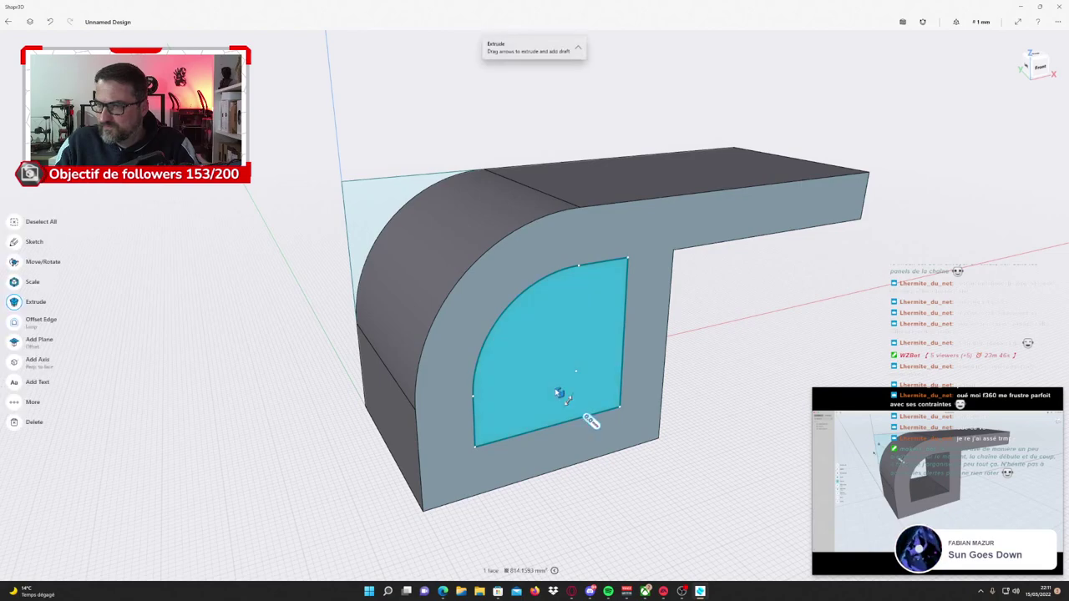
left_click_drag(559, 393, 410, 227)
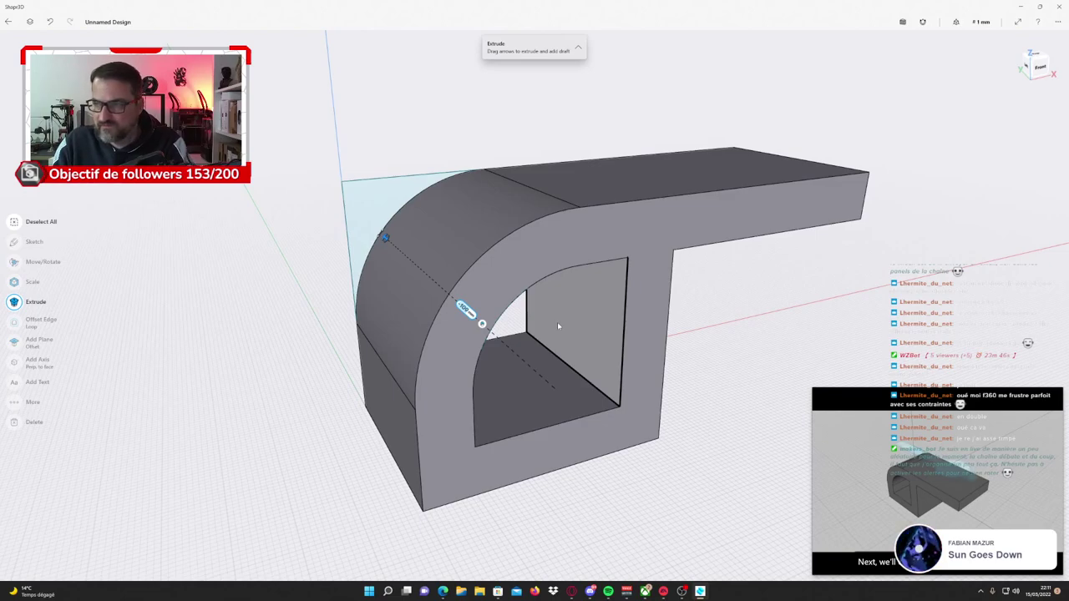
left_click(230, 292)
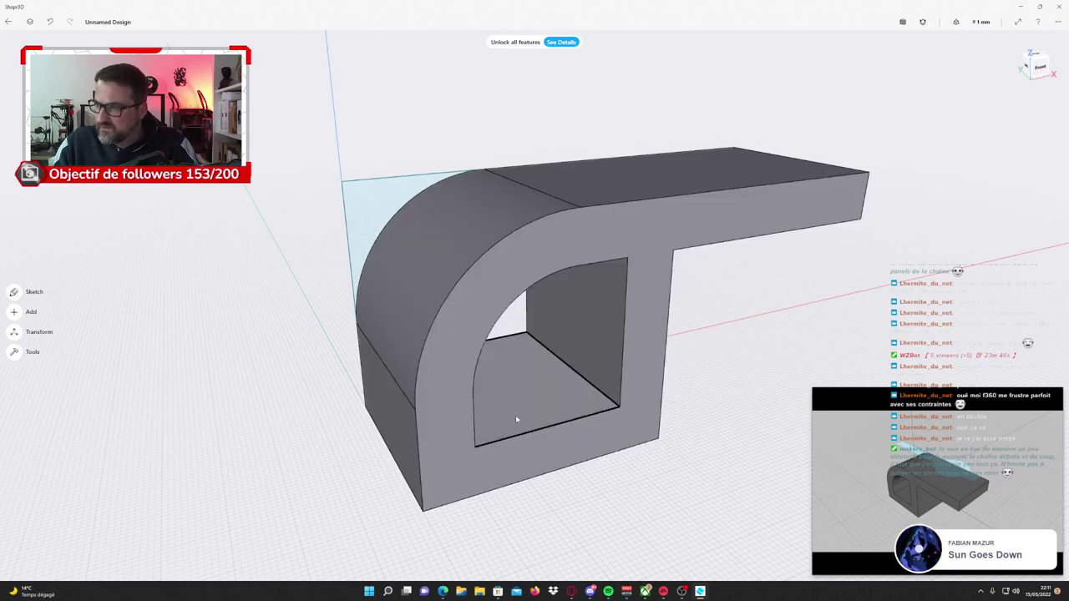
mouse_move(937, 480)
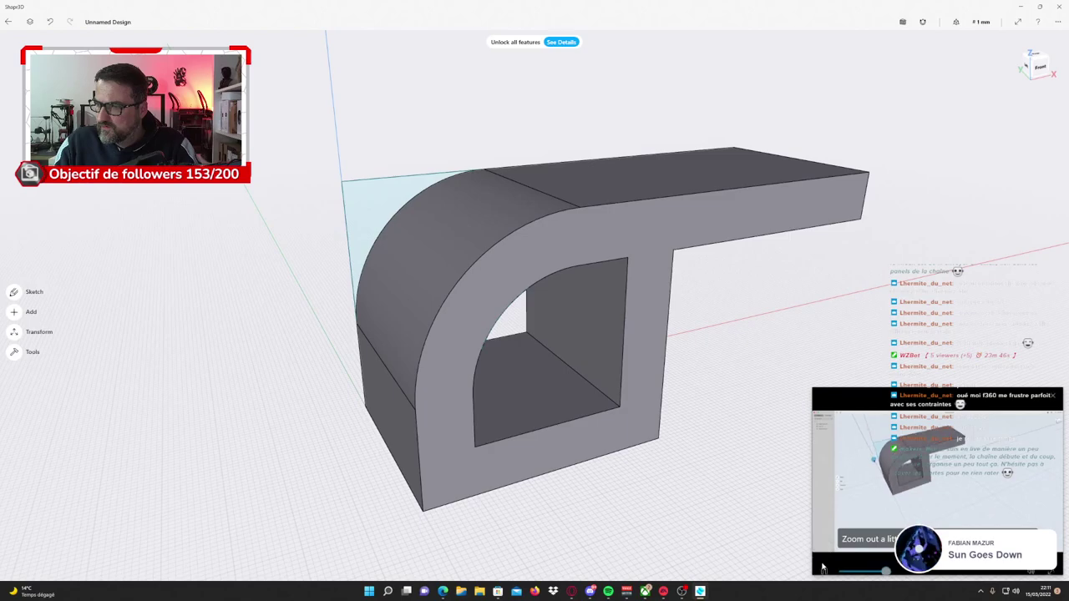
Zoom out, pan and orbit the view to look down onto the tab's top face.
left_click(823, 564)
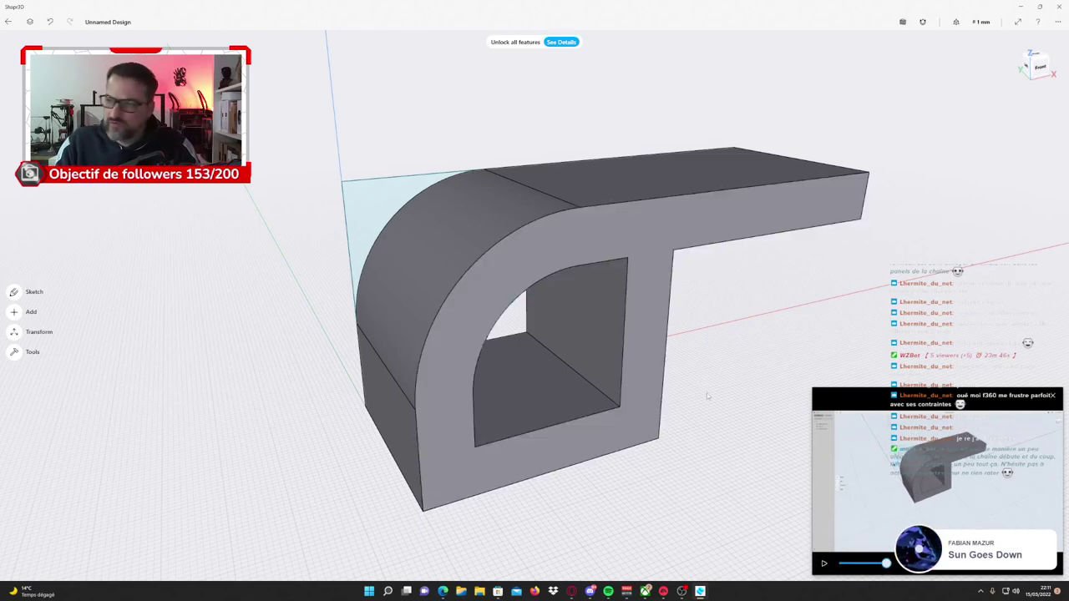
scroll(721, 401, "down", 2)
scroll(710, 418, "up", 2)
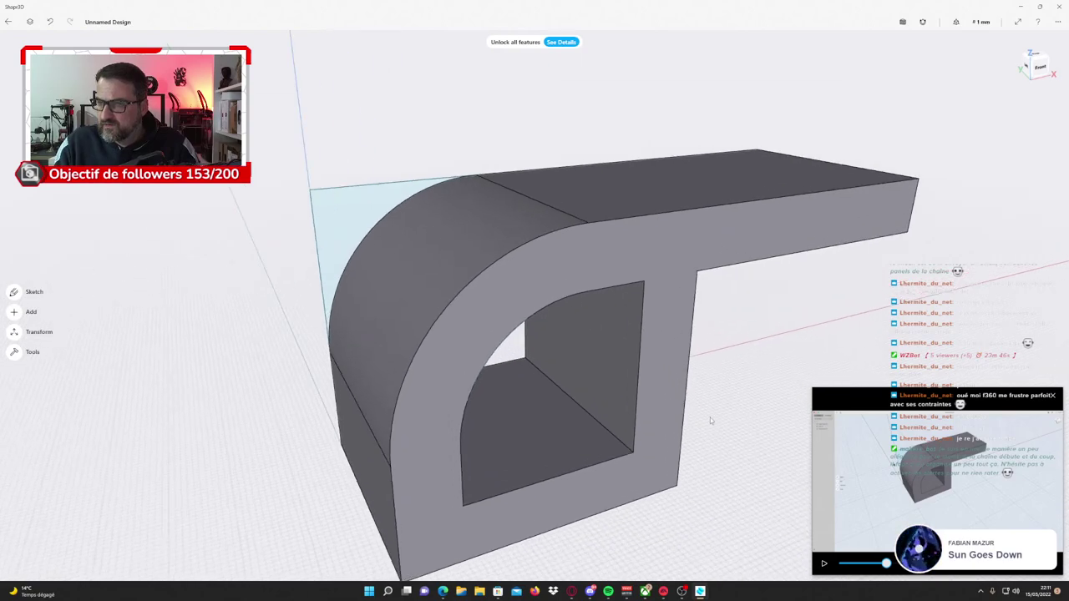
scroll(716, 428, "down", 2)
middle_click_drag(720, 427, 634, 371)
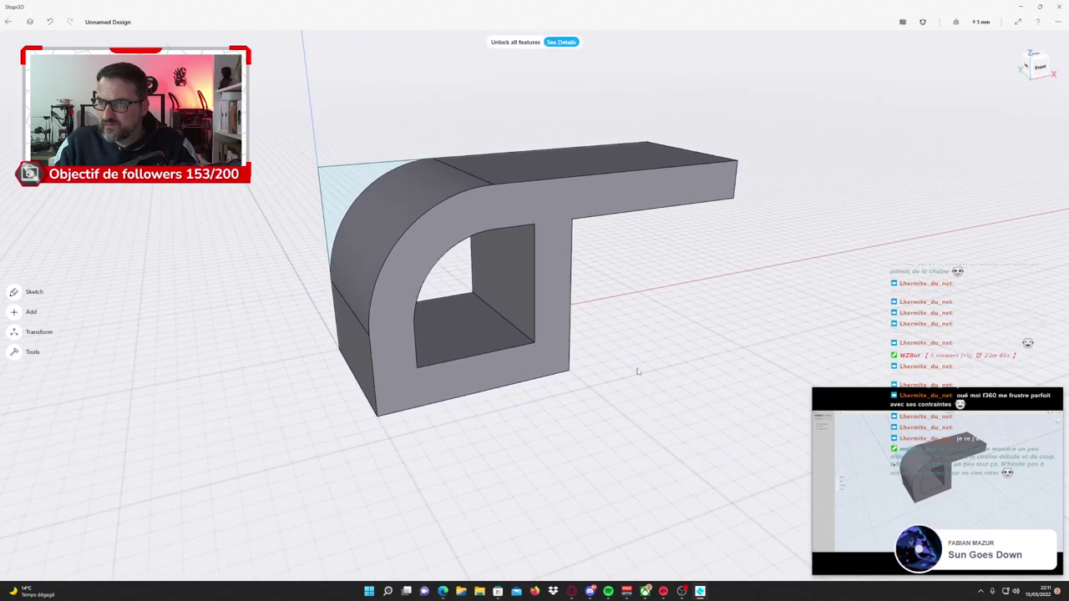
right_click_drag(638, 372, 630, 388)
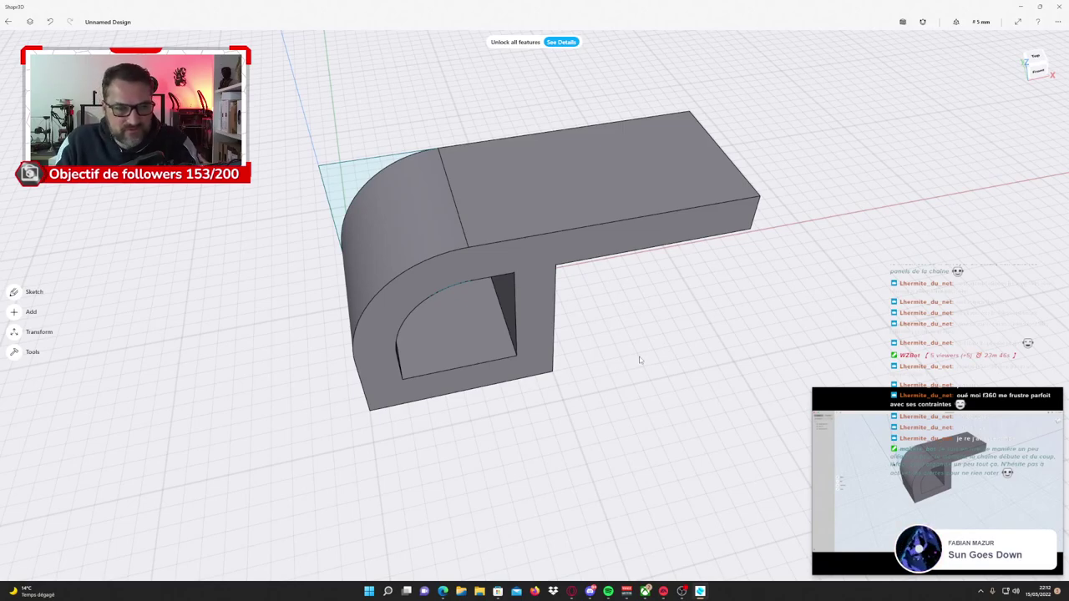
mouse_move(865, 522)
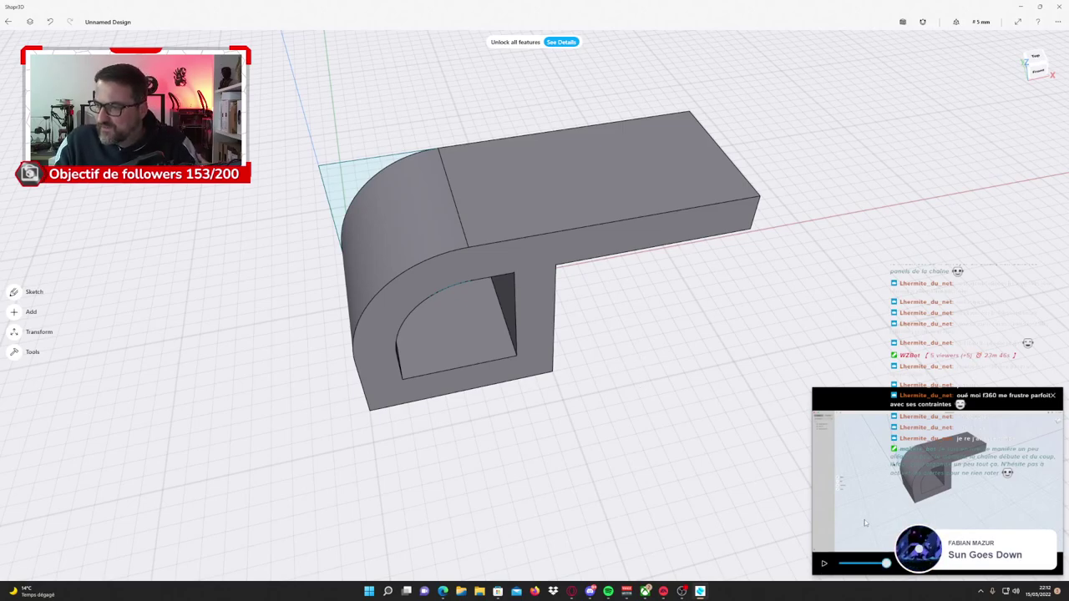
Select the flat top face of the overhanging tab.
left_click(824, 564)
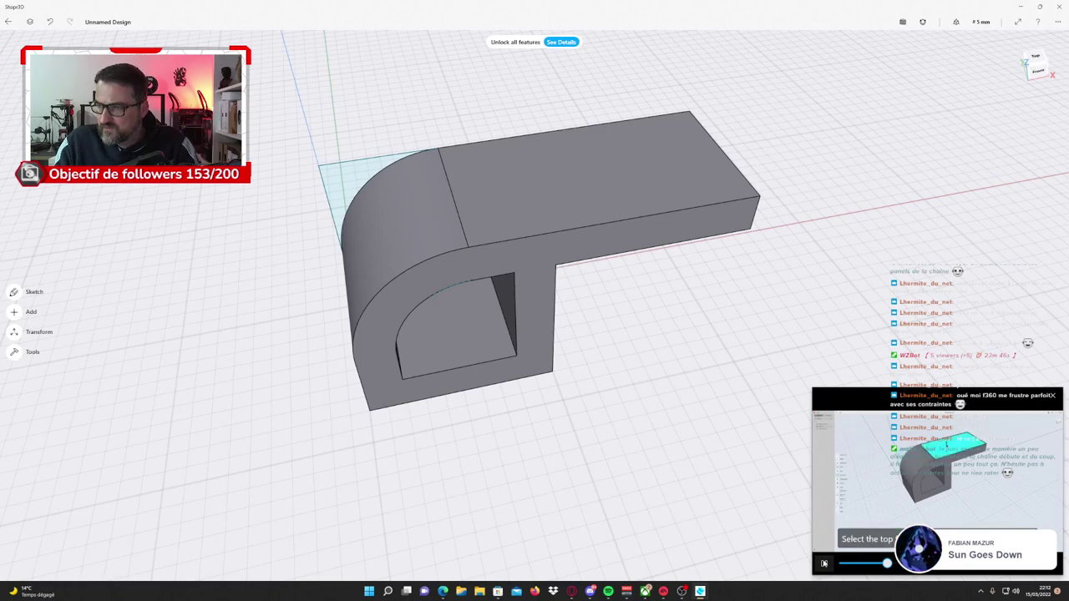
left_click(824, 563)
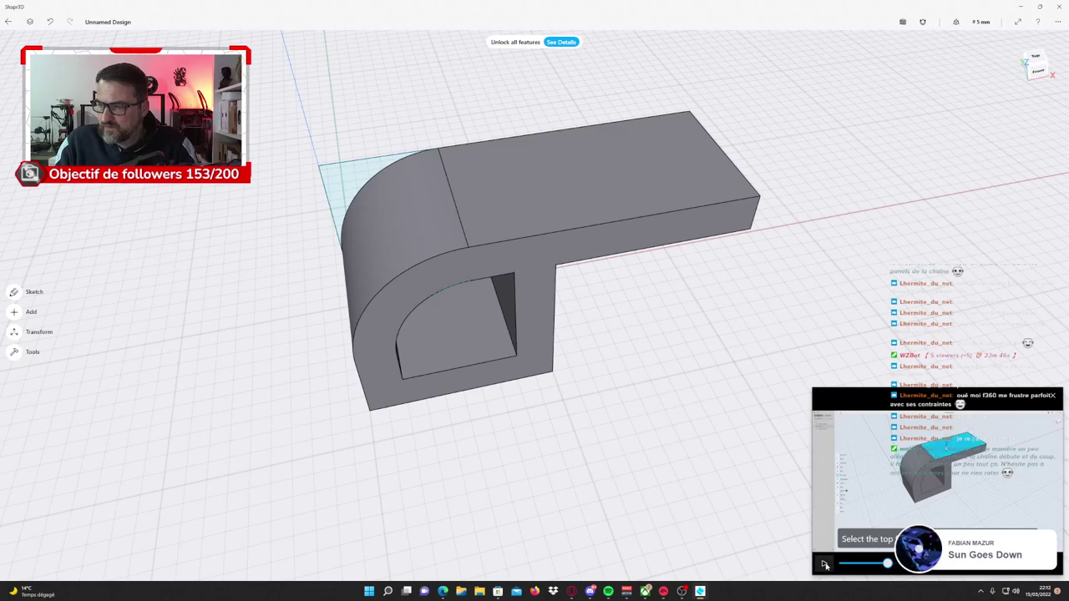
left_click(588, 168)
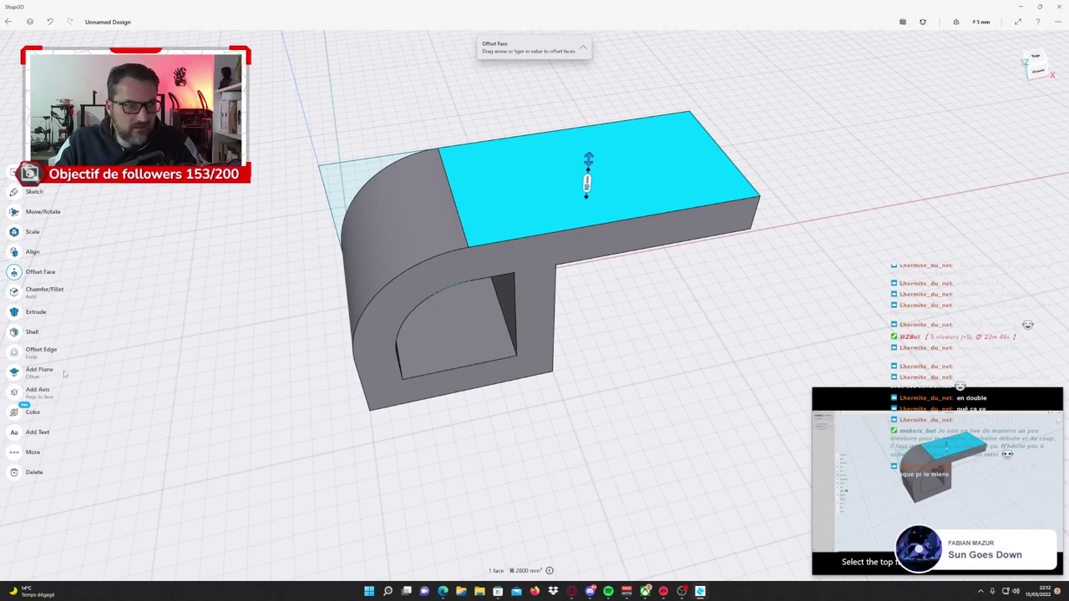
Add a construction plane raised slightly above the tab's top face.
left_click(14, 373)
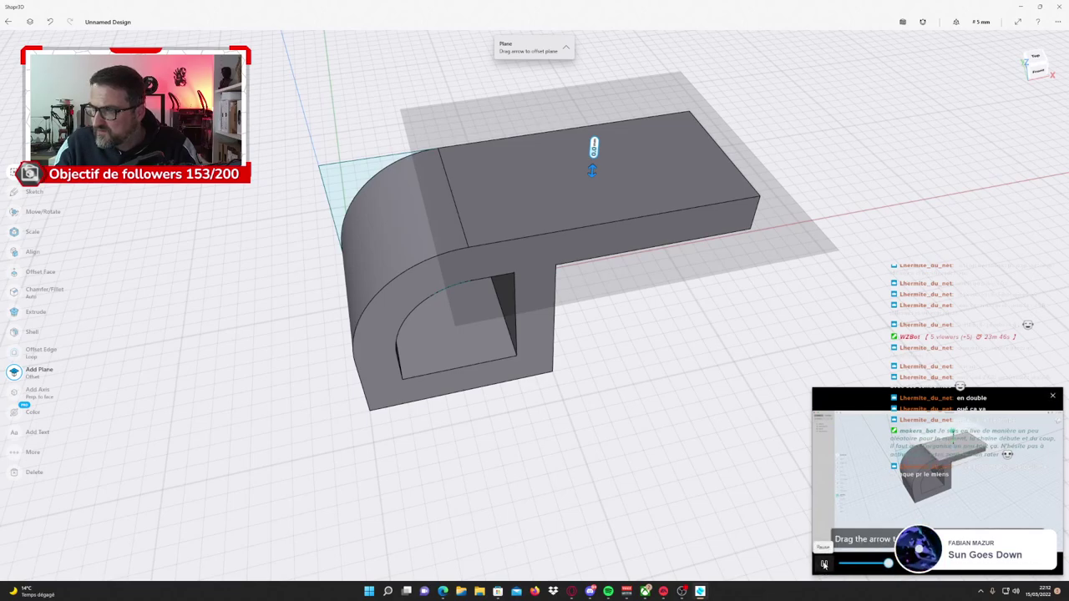
left_click(823, 564)
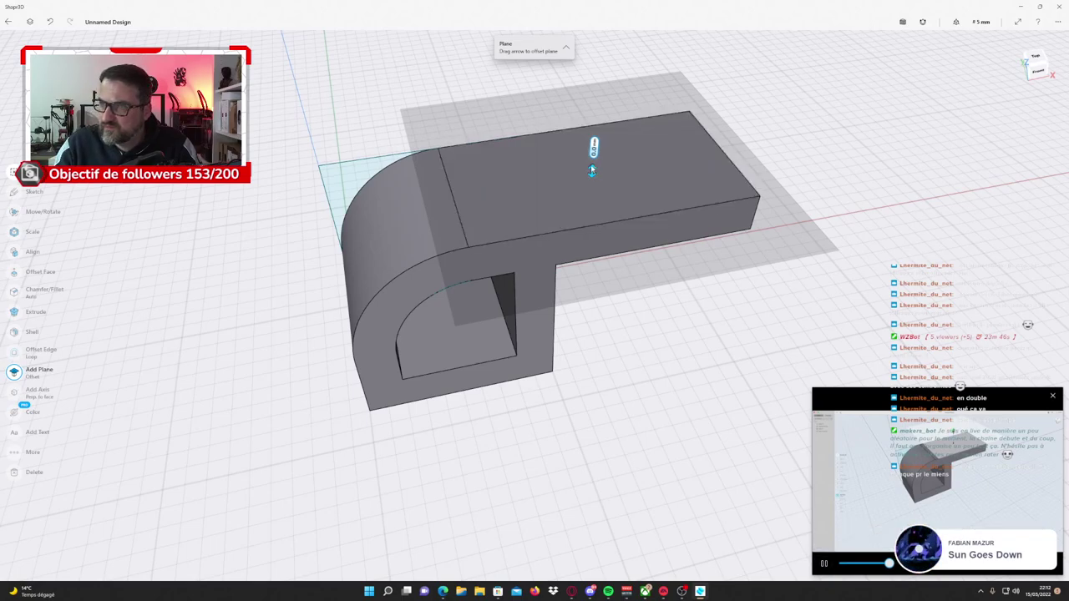
left_click_drag(592, 170, 595, 127)
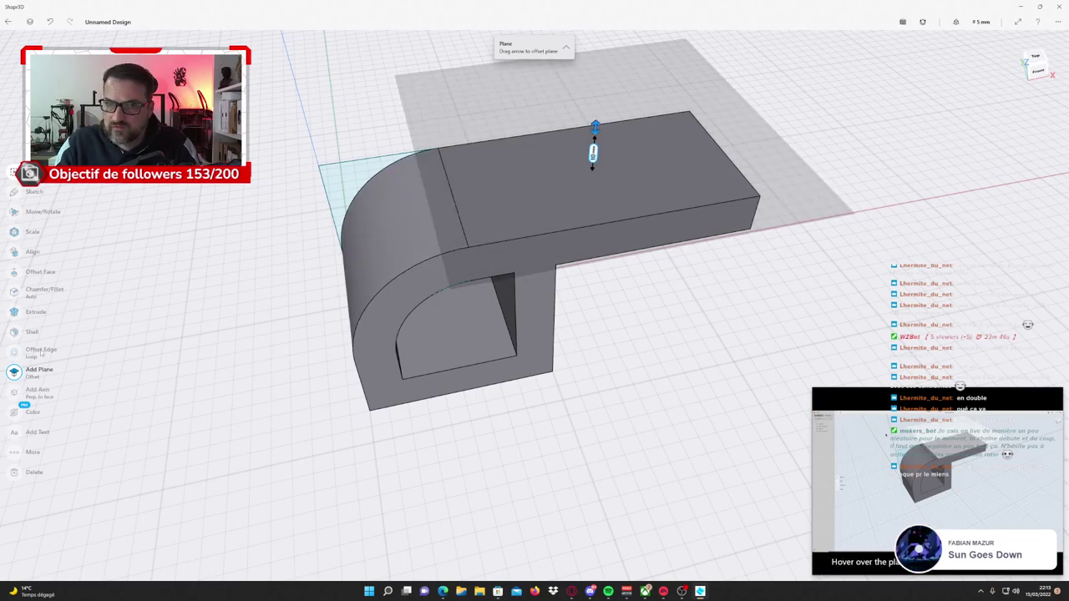
key("Escape")
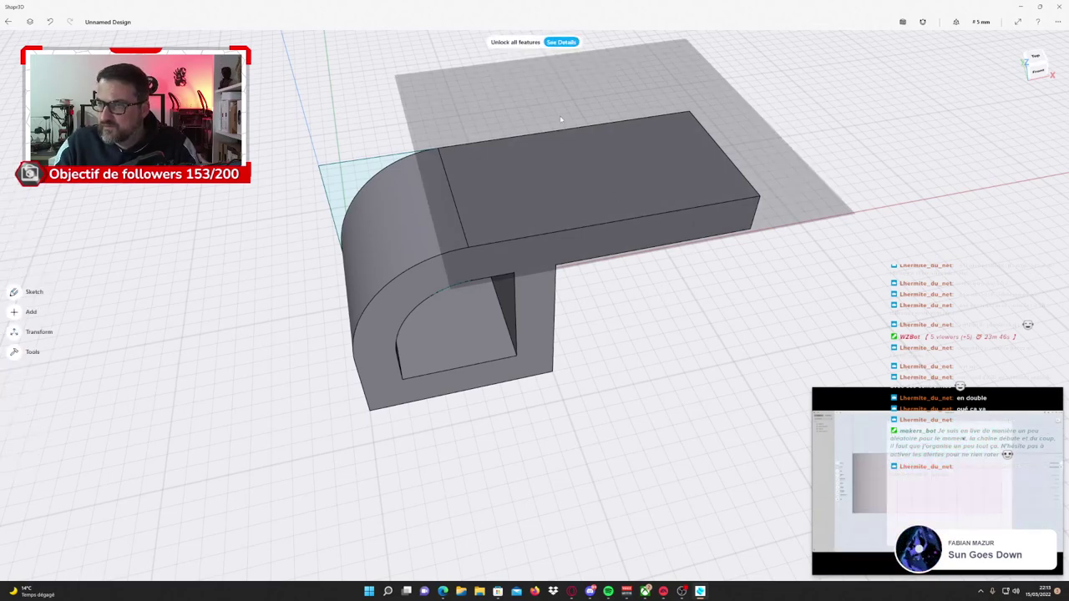
Start a sketch on the tab's top face and rotate the view a quarter turn, looking straight down.
left_click(823, 565)
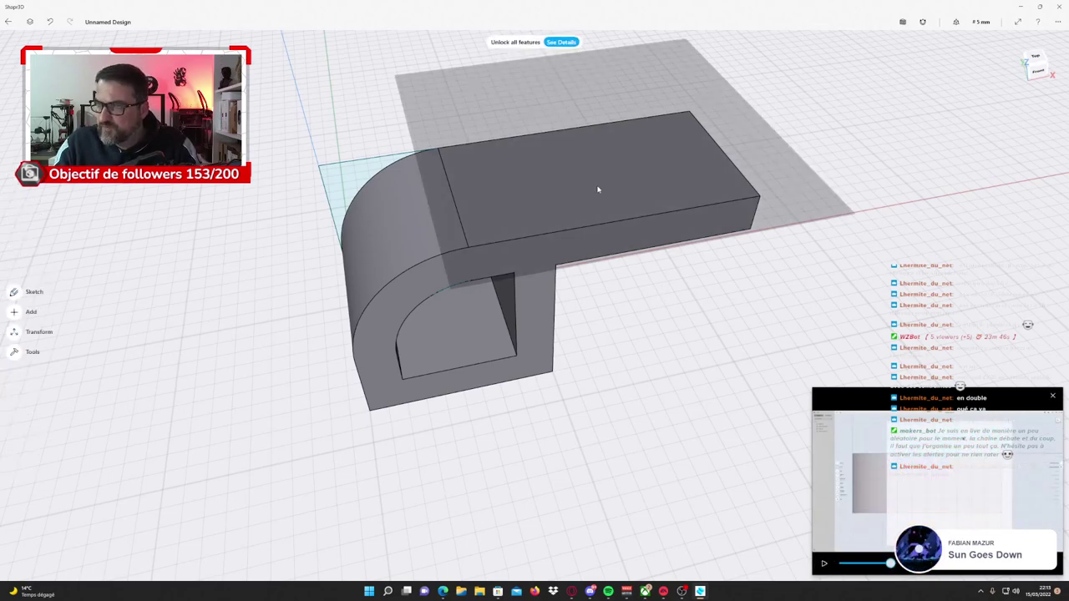
mouse_move(935, 480)
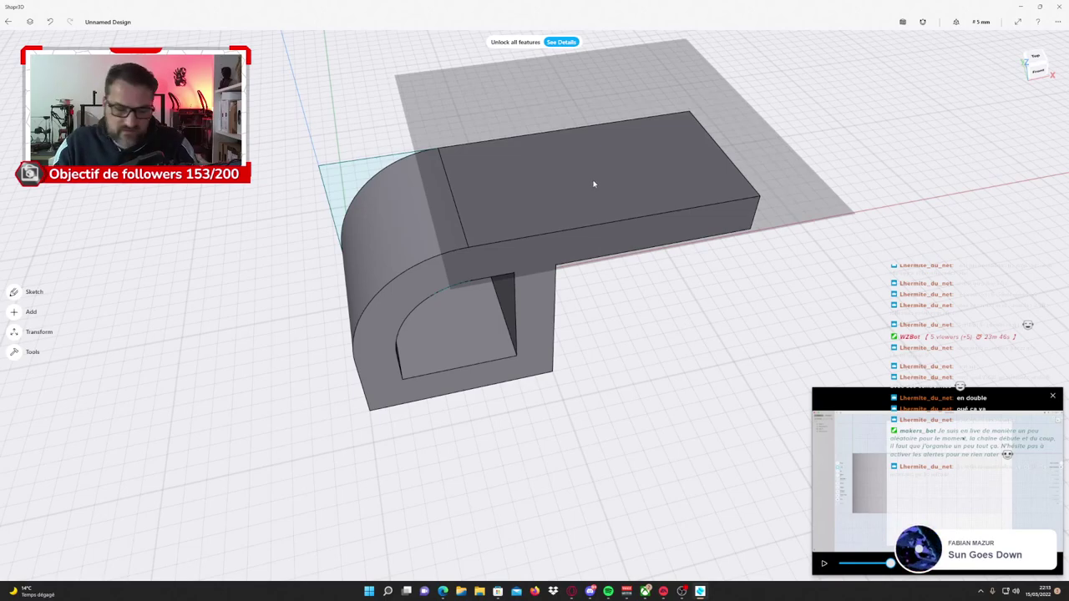
key("l")
left_click(593, 183)
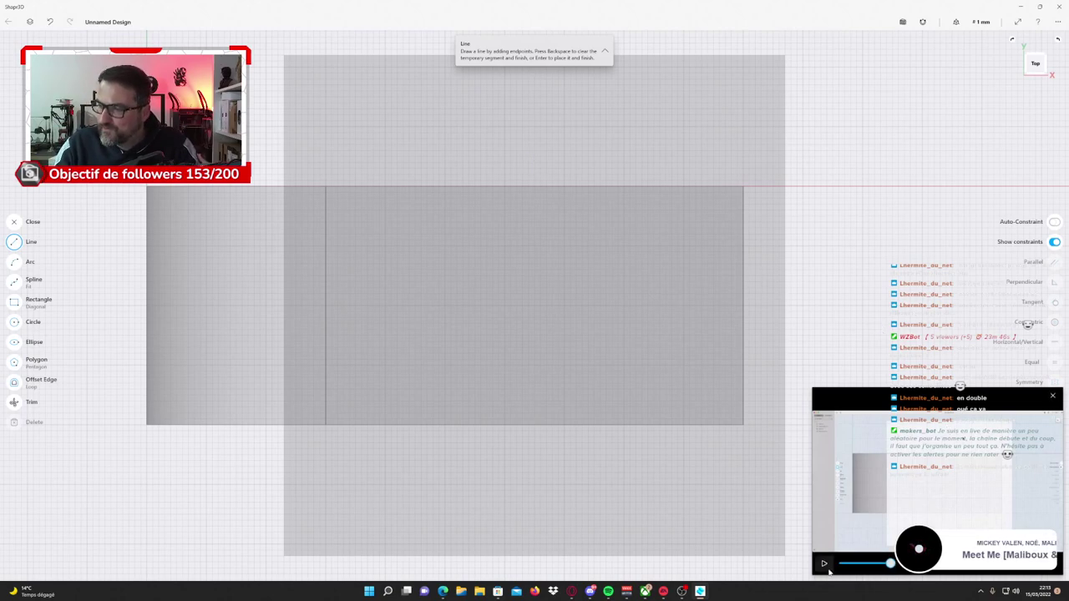
left_click(824, 563)
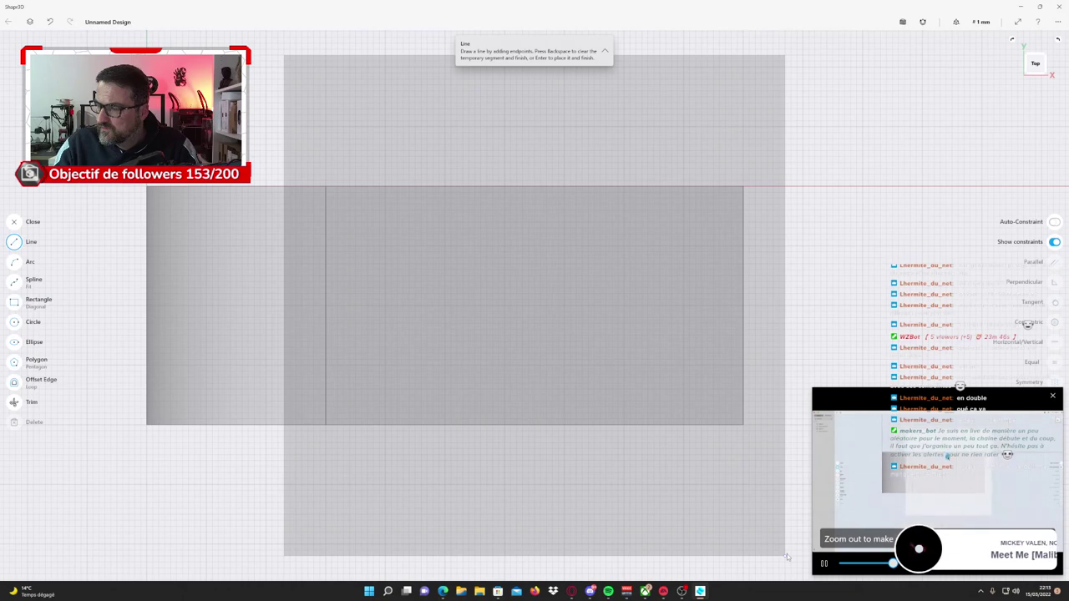
left_click(823, 565)
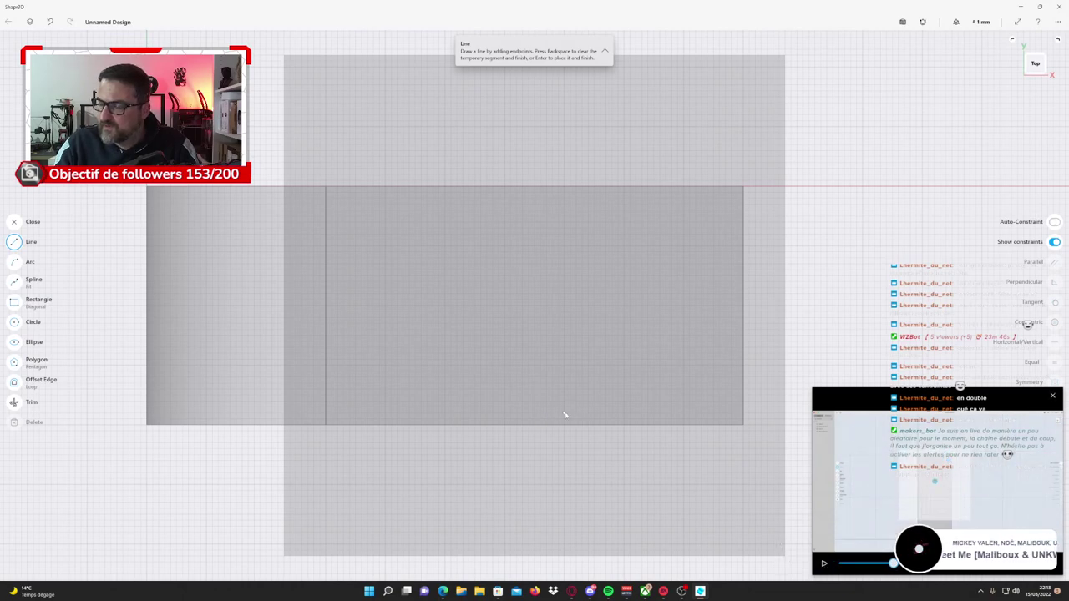
scroll(565, 414, "down", 2)
scroll(564, 414, "down", 1)
scroll(565, 415, "down", 1)
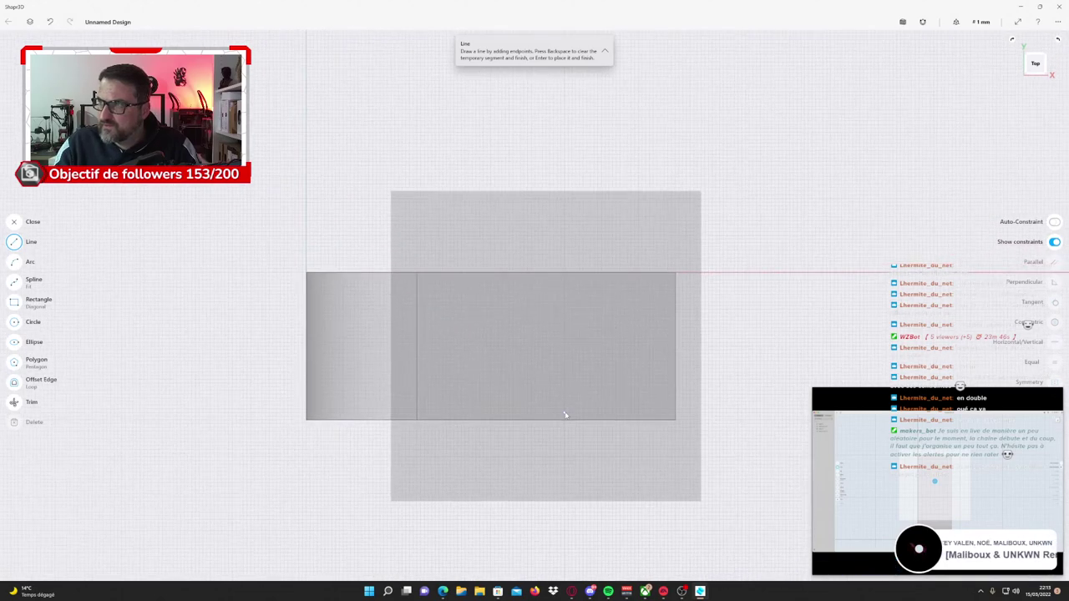
scroll(741, 183, "down", 1)
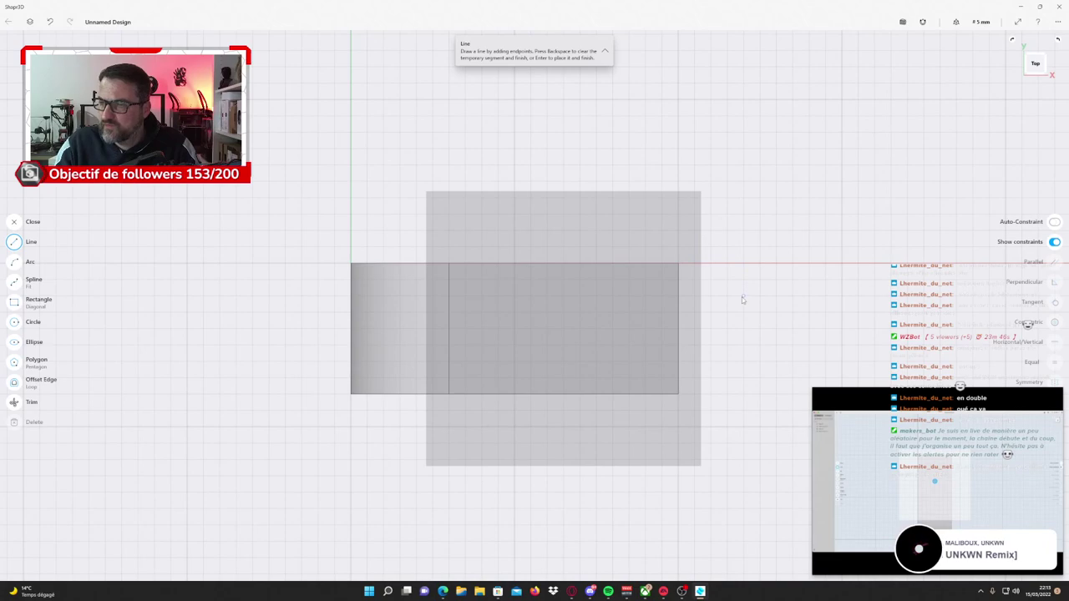
middle_click_drag(743, 298, 721, 248)
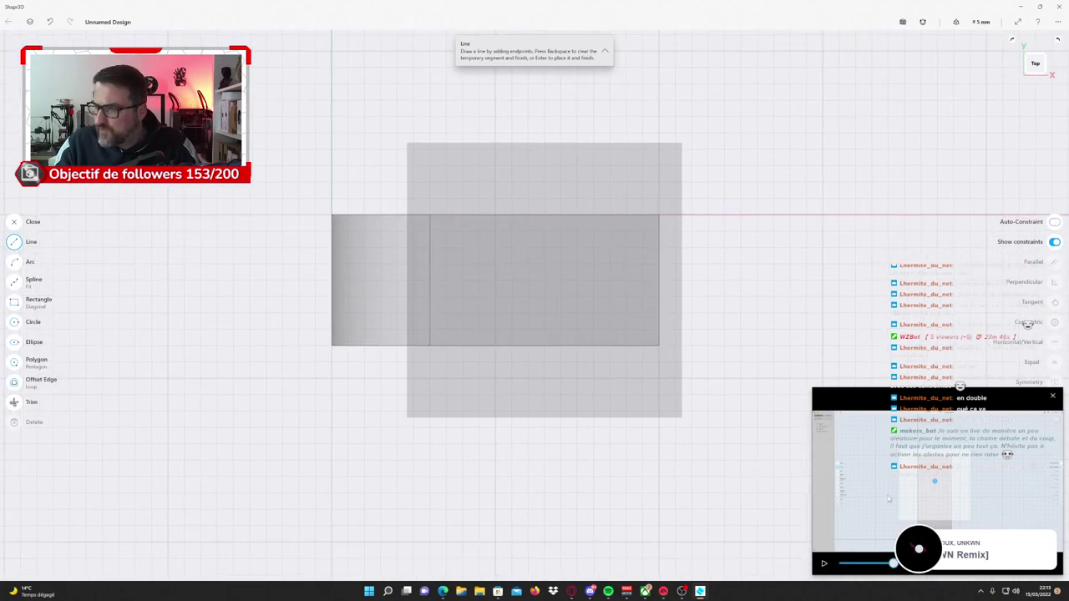
left_click(1057, 40)
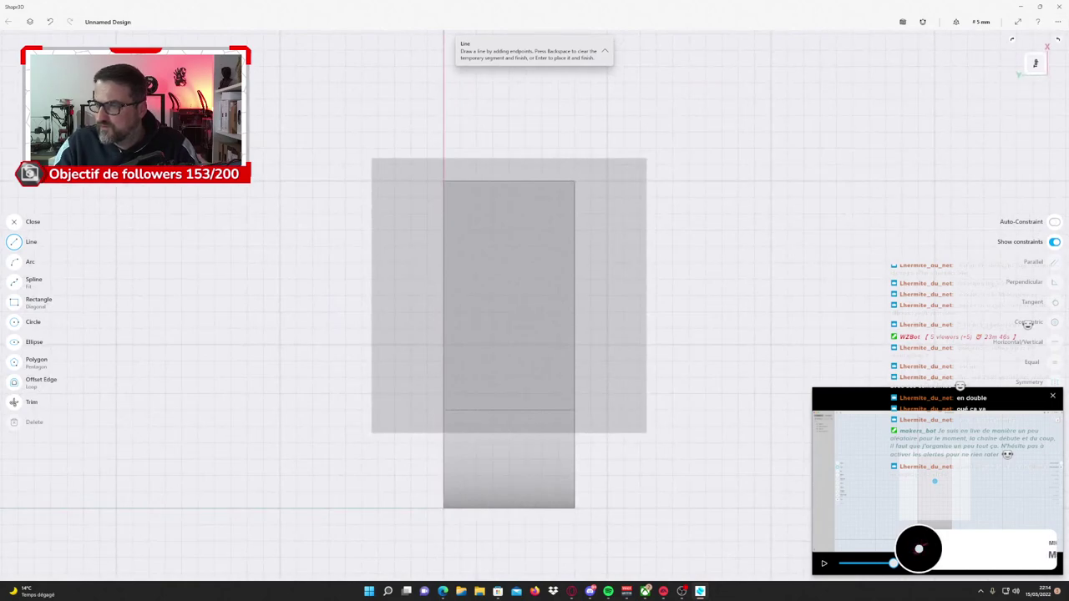
Draw a 25 mm line running down from the top edge of the tab outline.
left_click(823, 564)
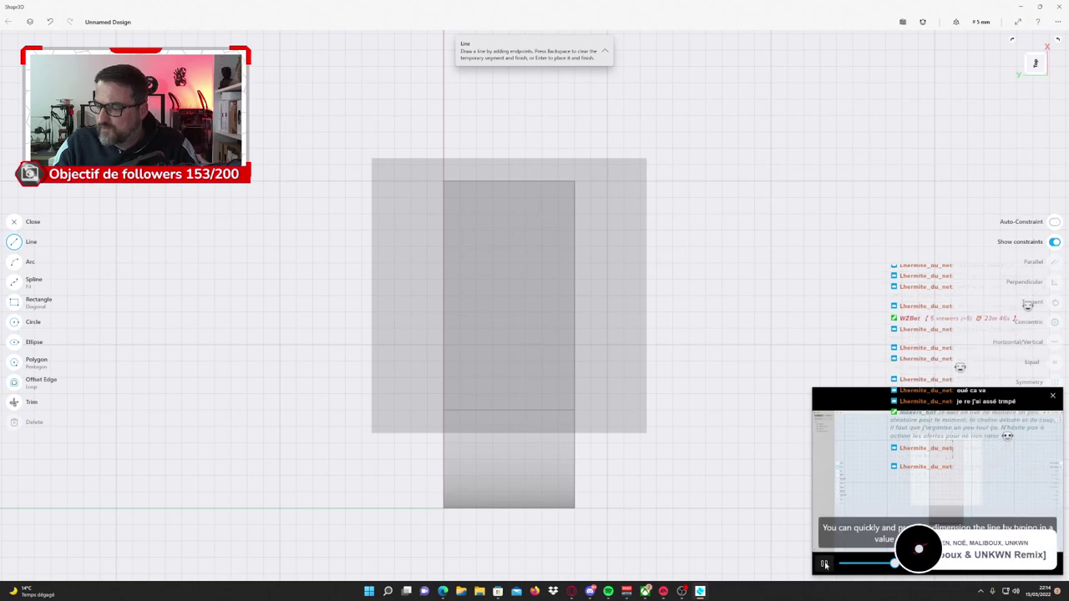
left_click(824, 564)
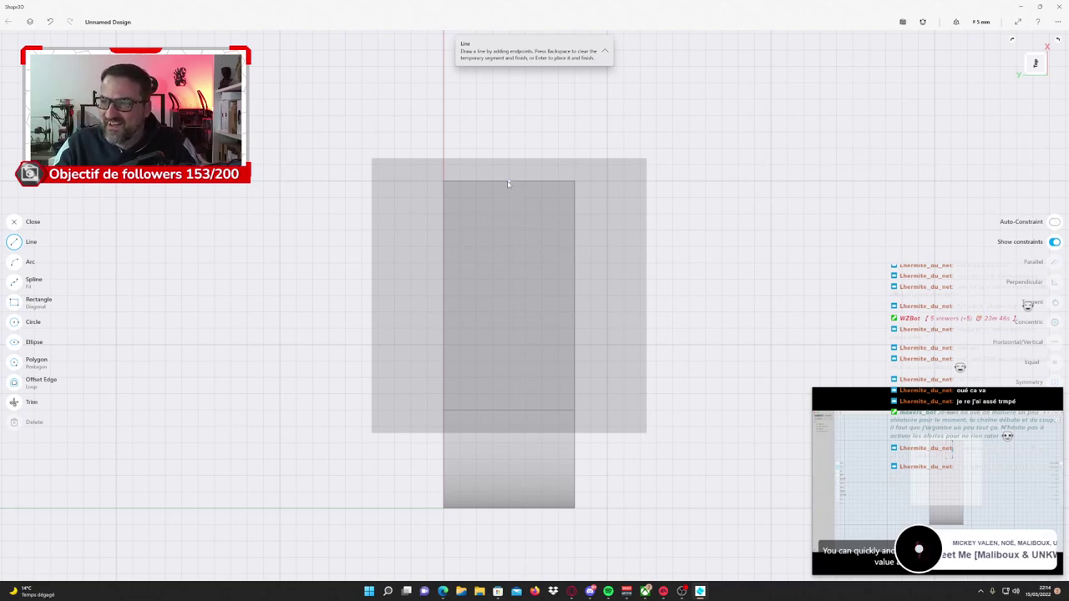
left_click(508, 182)
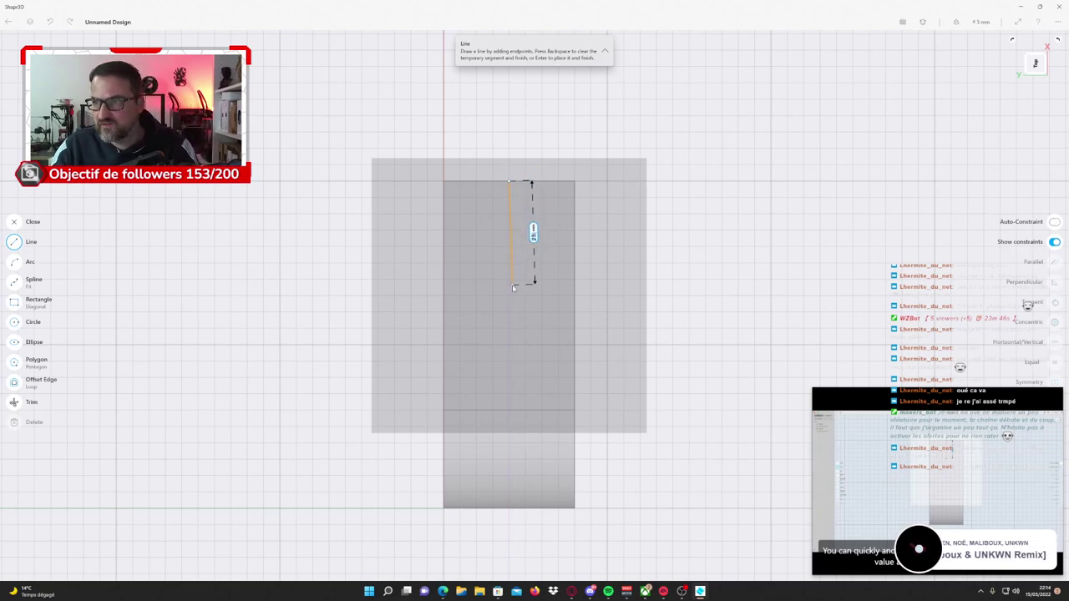
type("25")
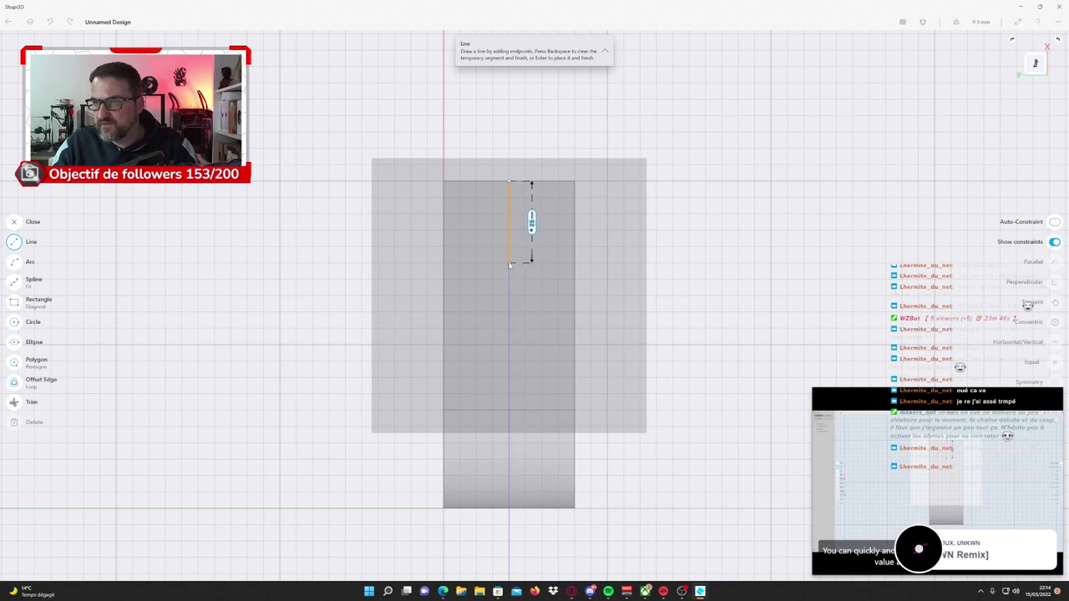
left_click(510, 264)
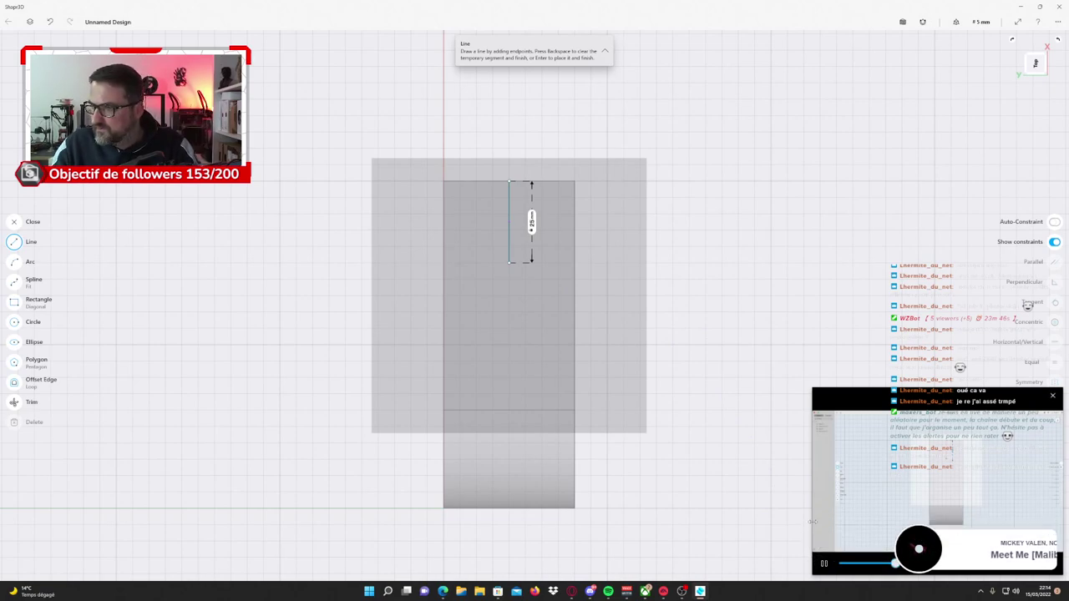
left_click_drag(816, 389, 715, 315)
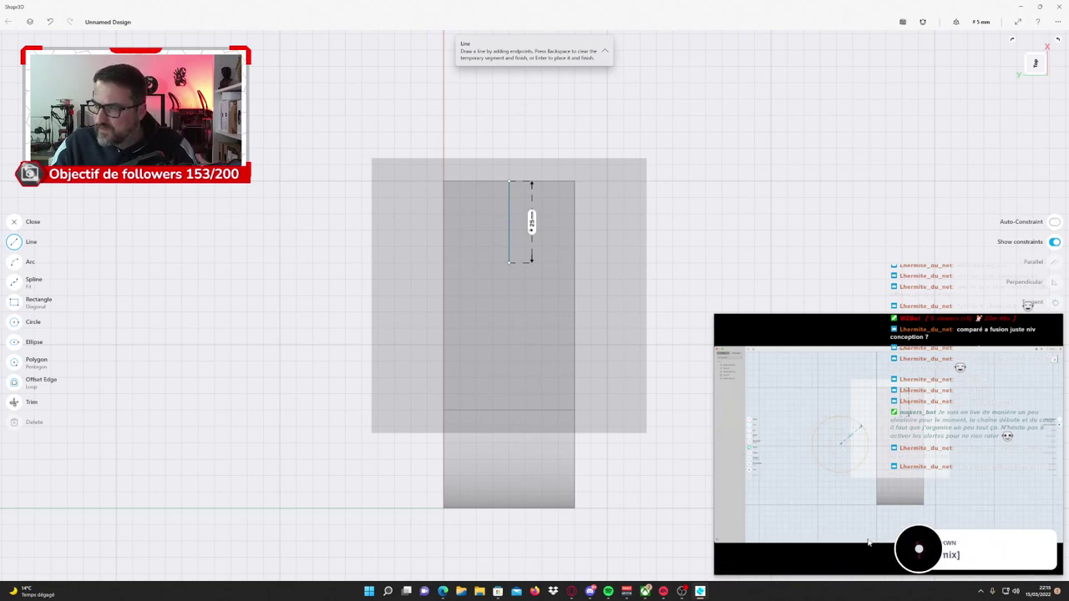
left_click_drag(830, 563, 828, 563)
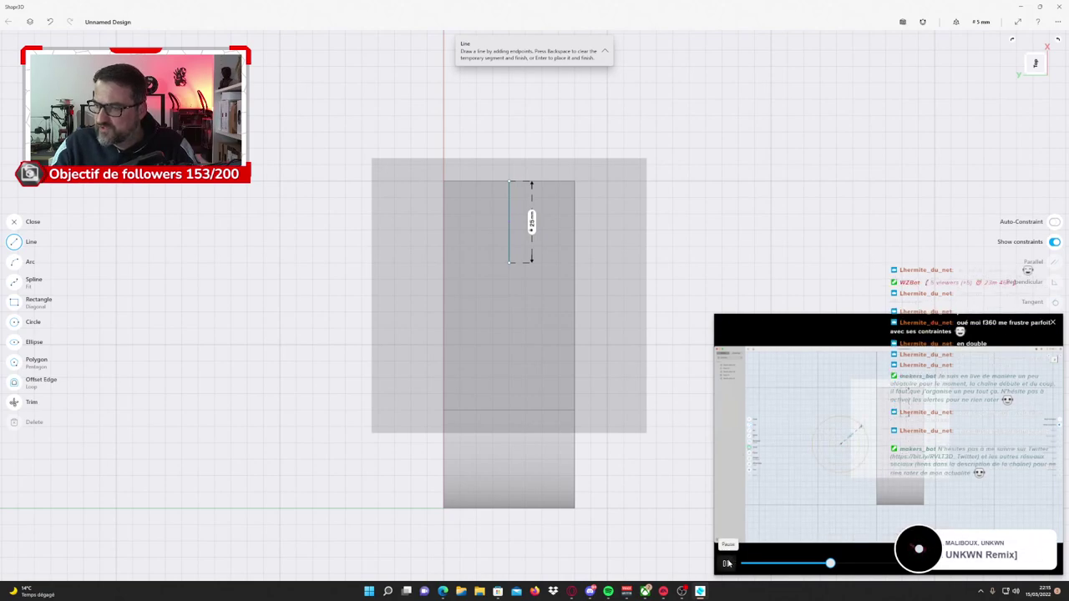
left_click(726, 564)
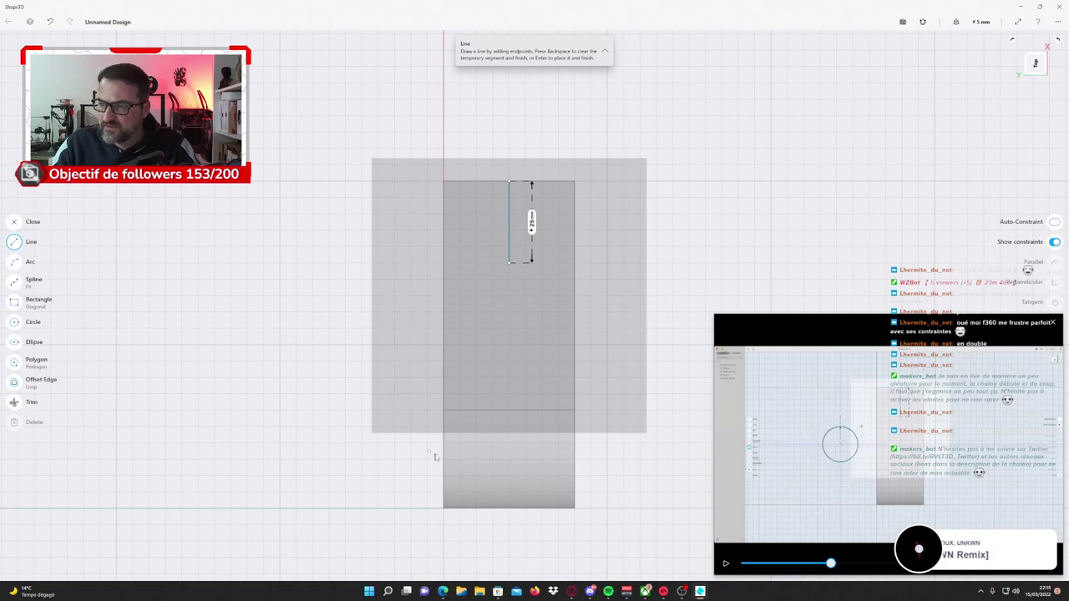
Draw a circle and set its radius to 15 mm.
left_click(14, 324)
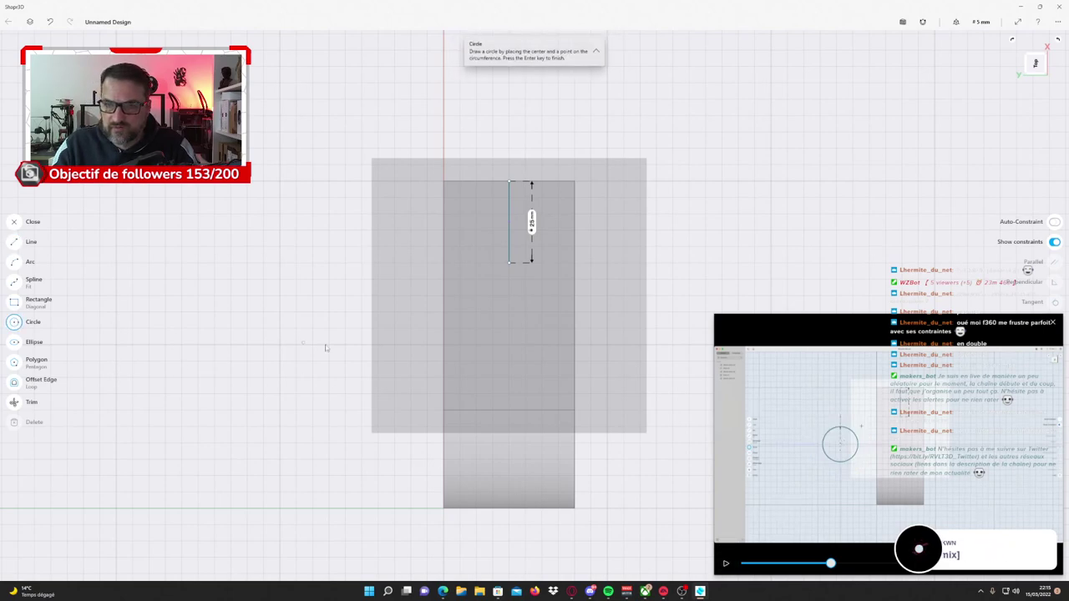
left_click(300, 316)
left_click(338, 349)
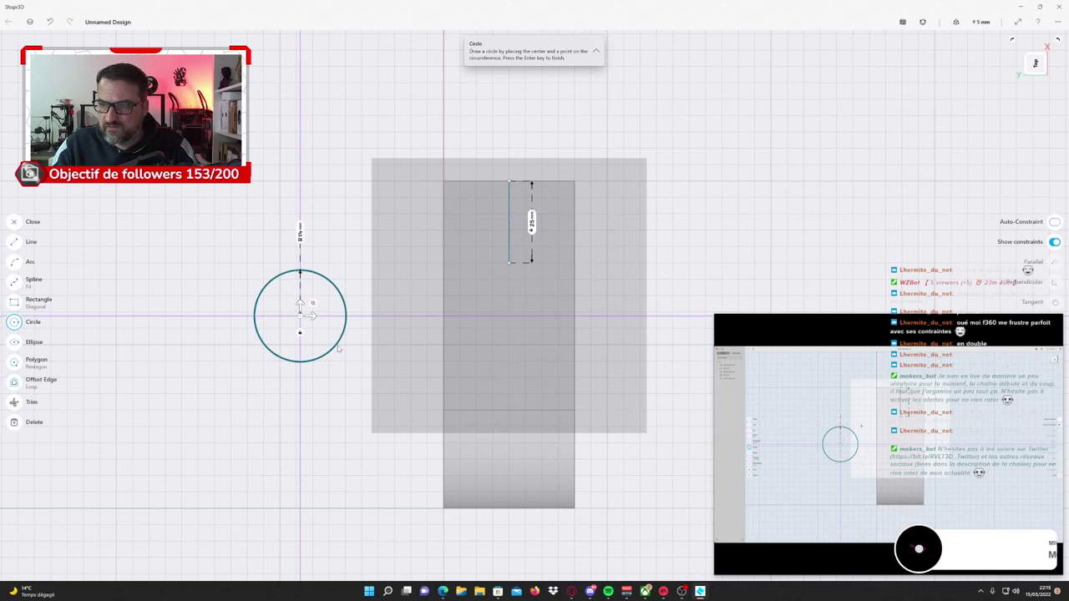
left_click(300, 233)
left_click(304, 242)
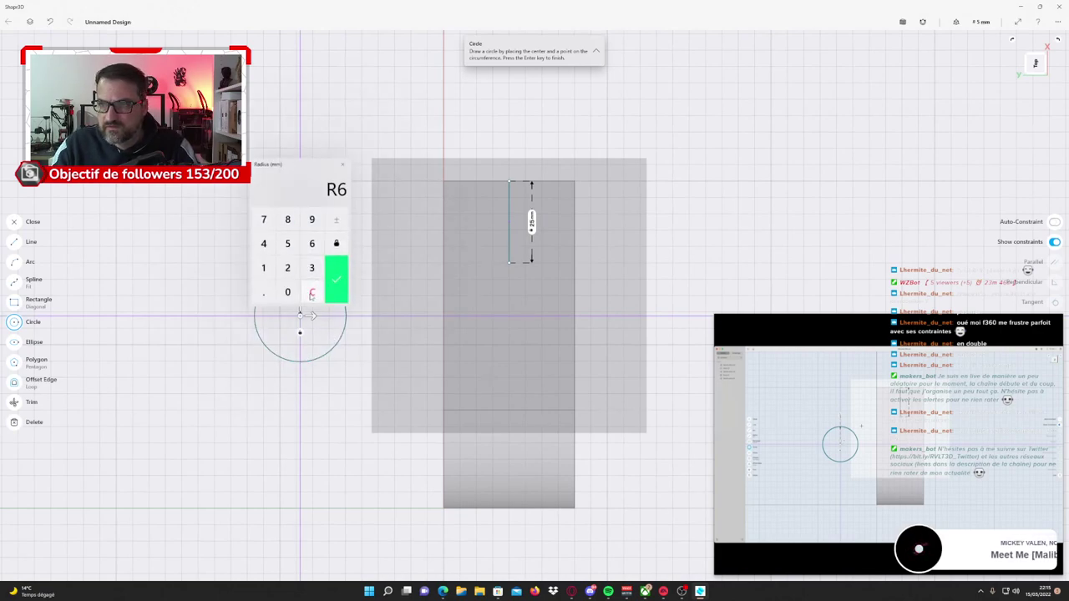
left_click(311, 293)
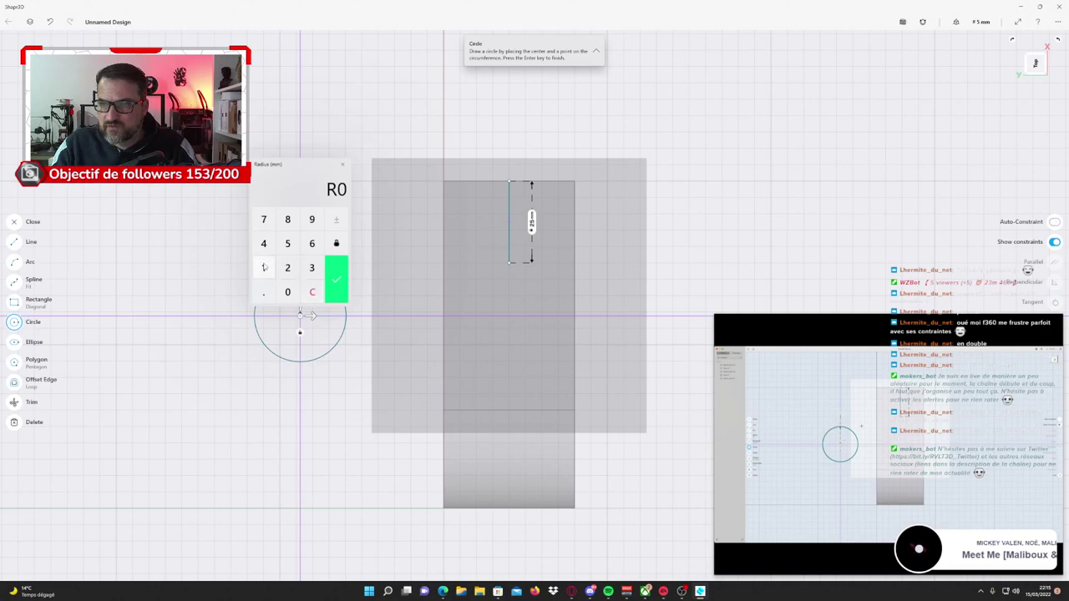
left_click(264, 267)
left_click(287, 268)
left_click(337, 282)
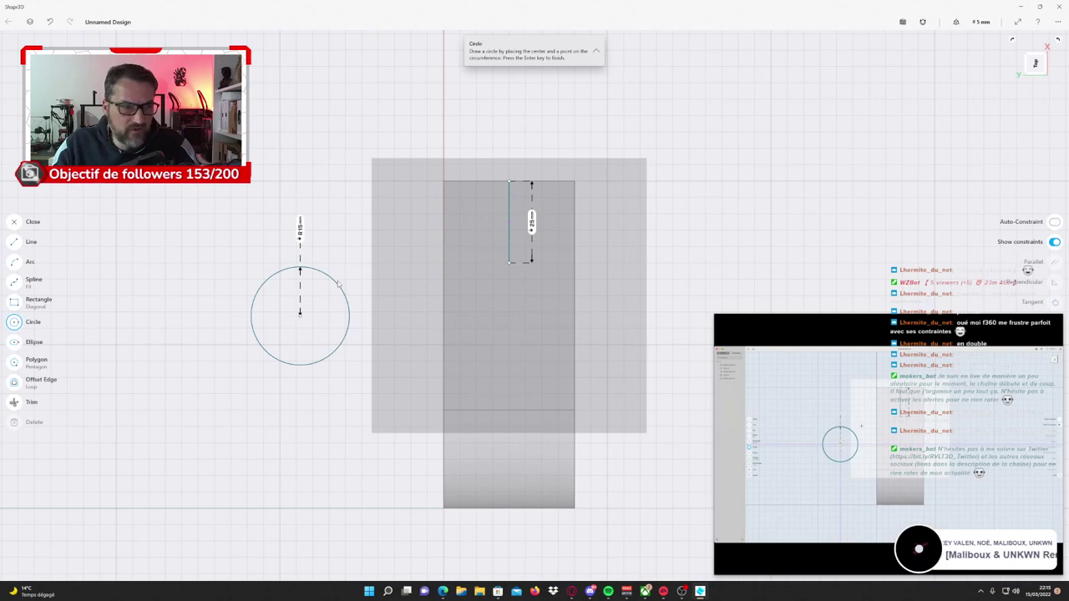
Move the circle's centre onto the lower end of the 25 mm line.
left_click(726, 564)
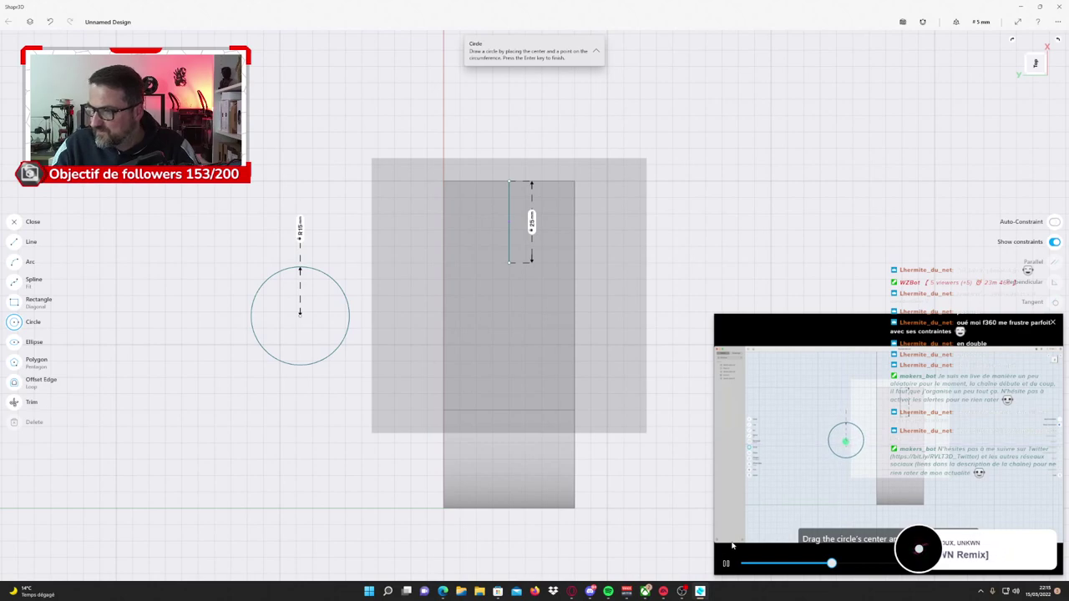
left_click(725, 563)
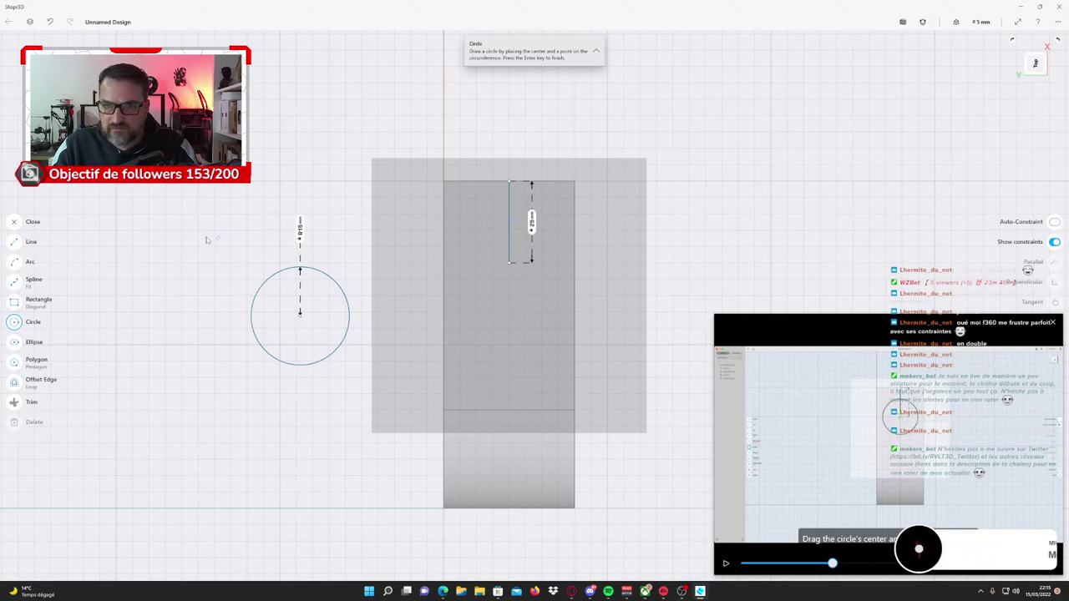
left_click(14, 222)
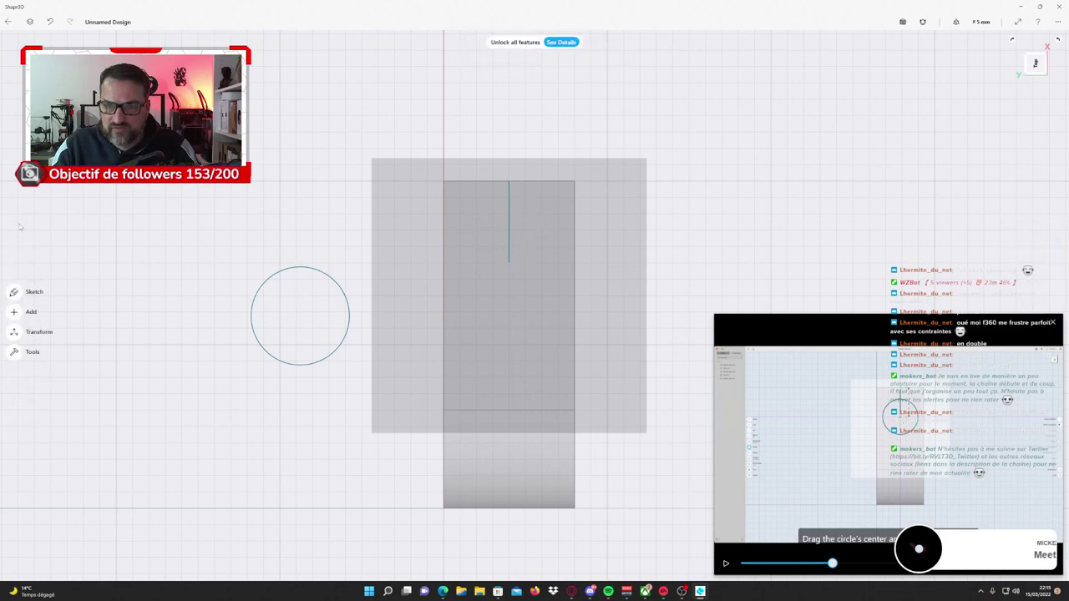
left_click(344, 341)
left_click_drag(300, 315, 510, 264)
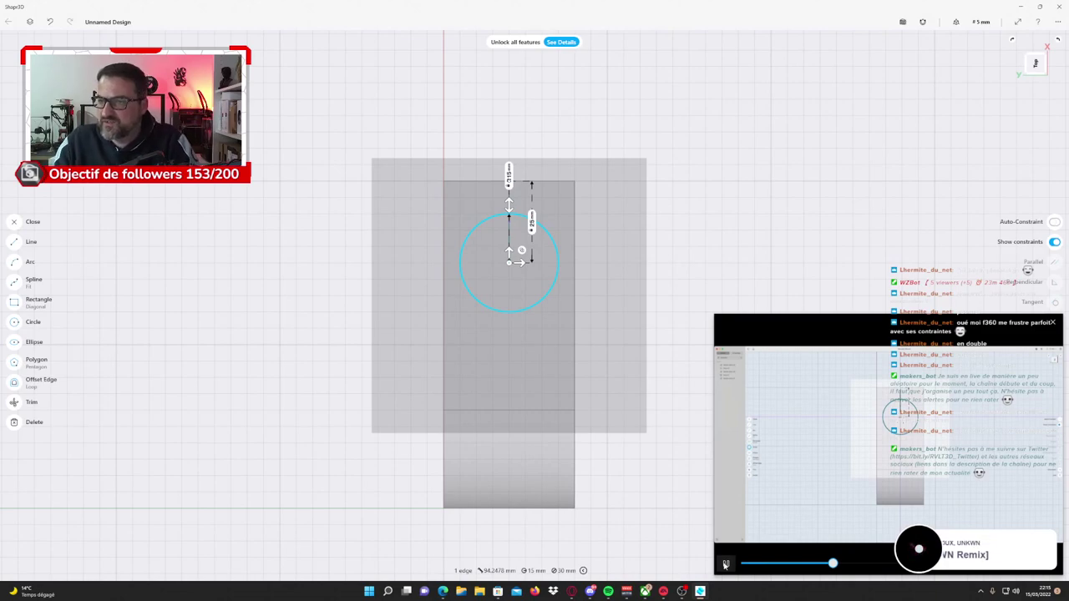
left_click(725, 564)
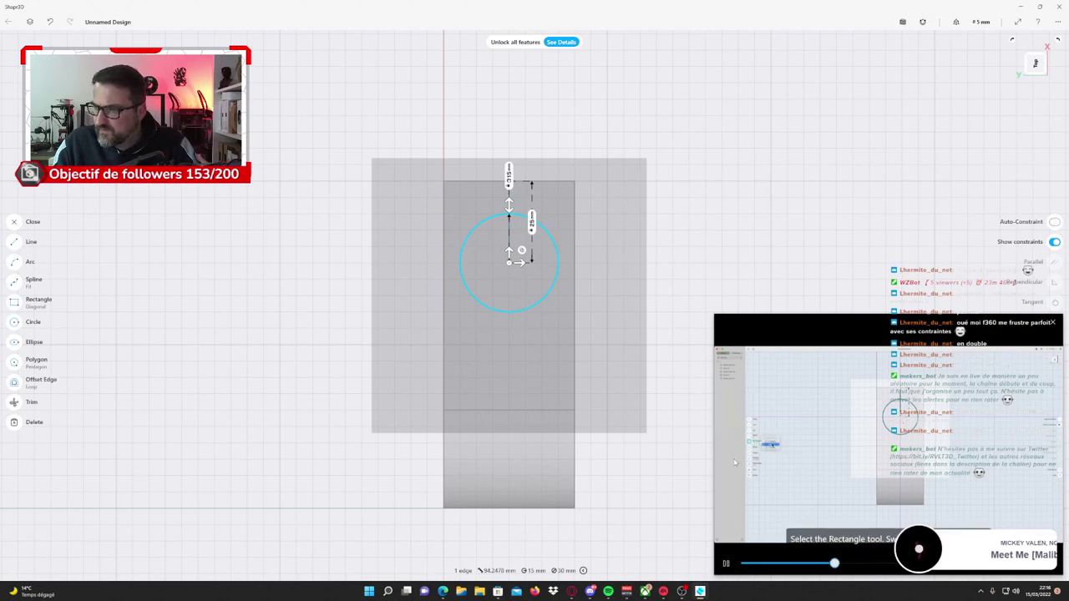
Choose the Rectangle tool with the Diagonal drawing method.
left_click(732, 563)
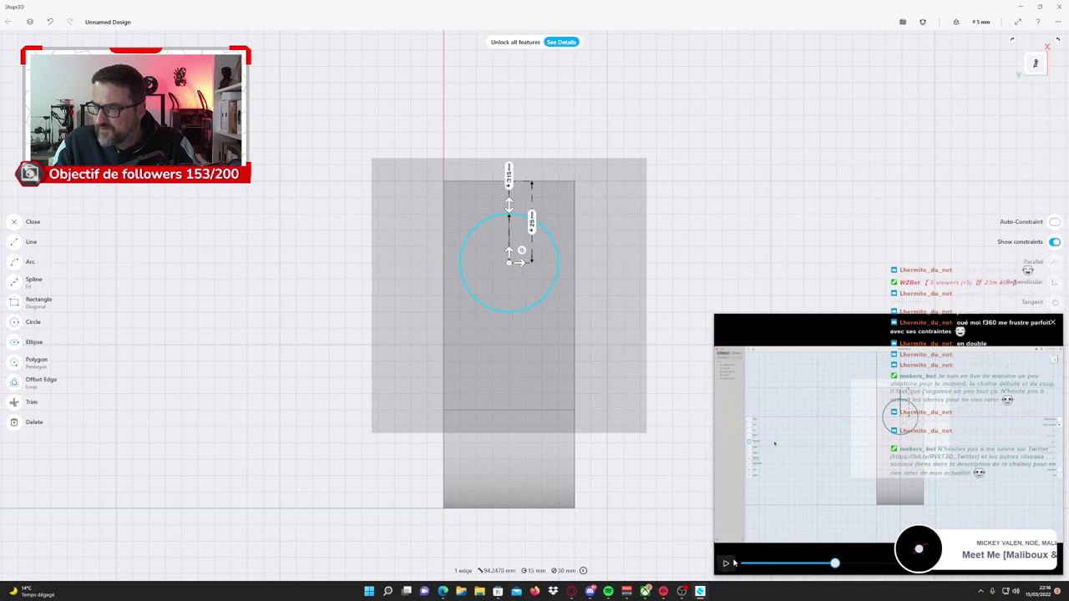
left_click(23, 304)
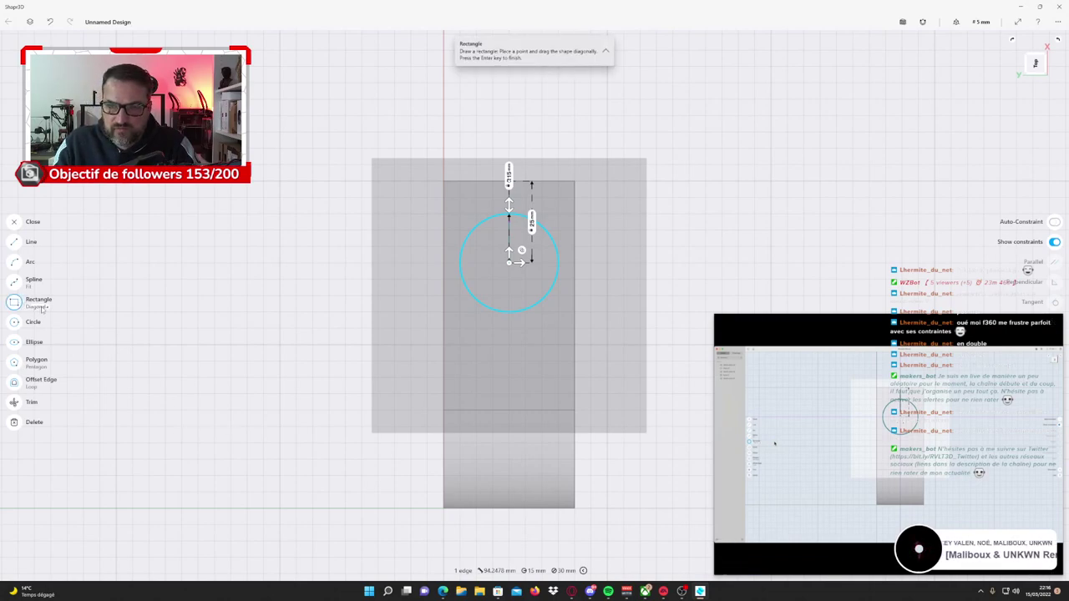
left_click(45, 308)
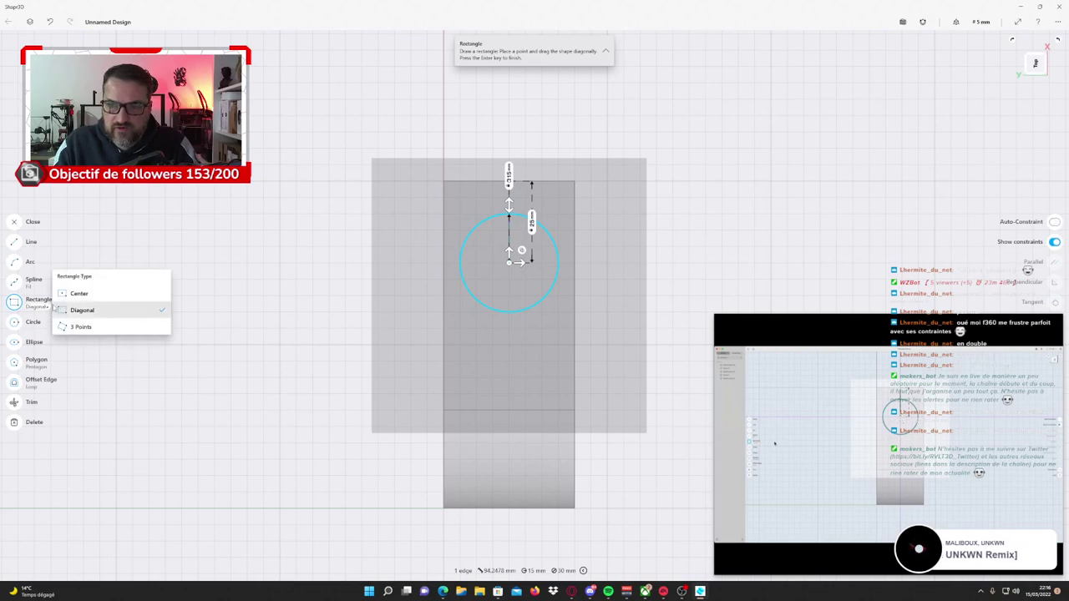
left_click(34, 311)
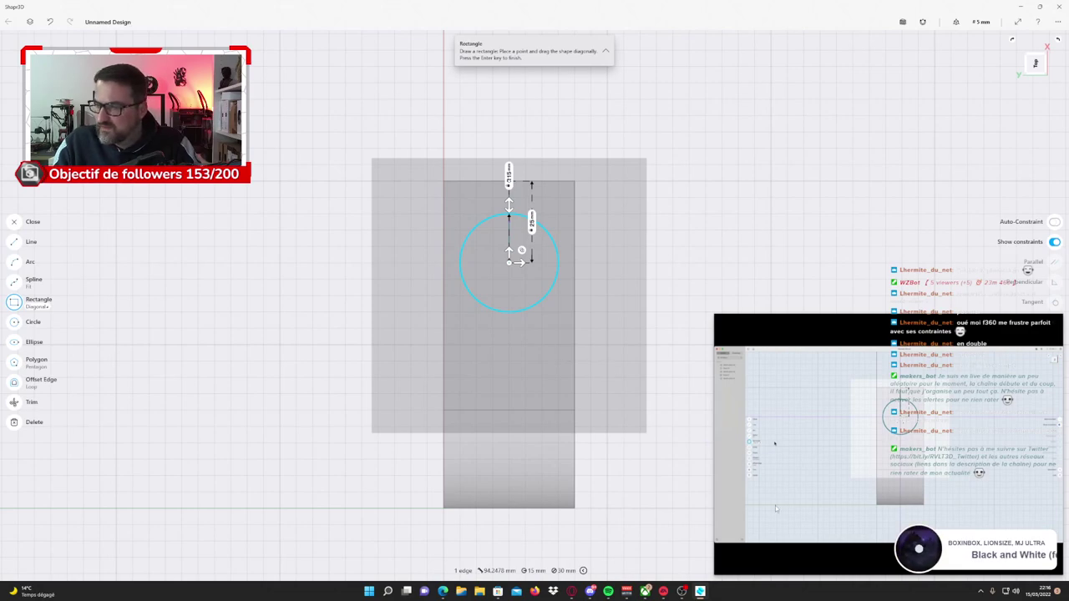
Draw a 100 mm long rectangle running down from the solid's top edge through the circle.
mouse_move(888, 444)
left_click(726, 566)
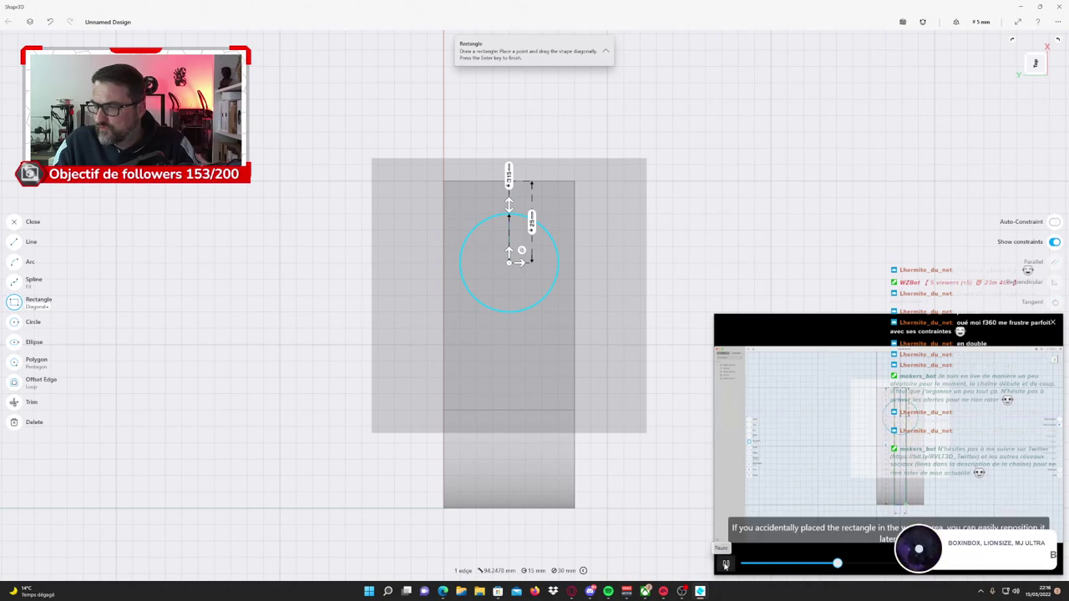
left_click(725, 565)
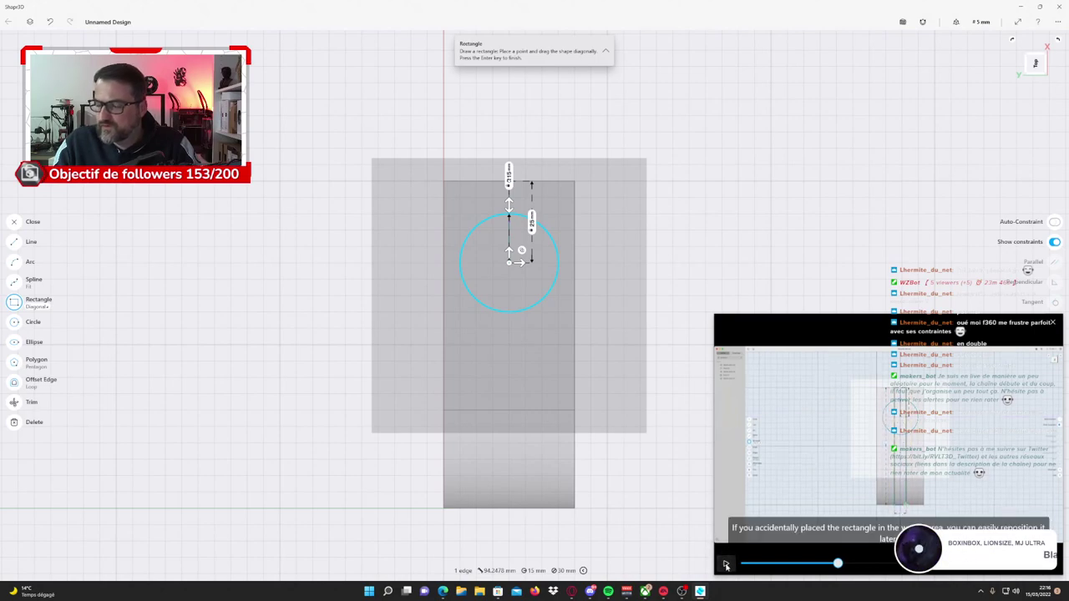
left_click(473, 180)
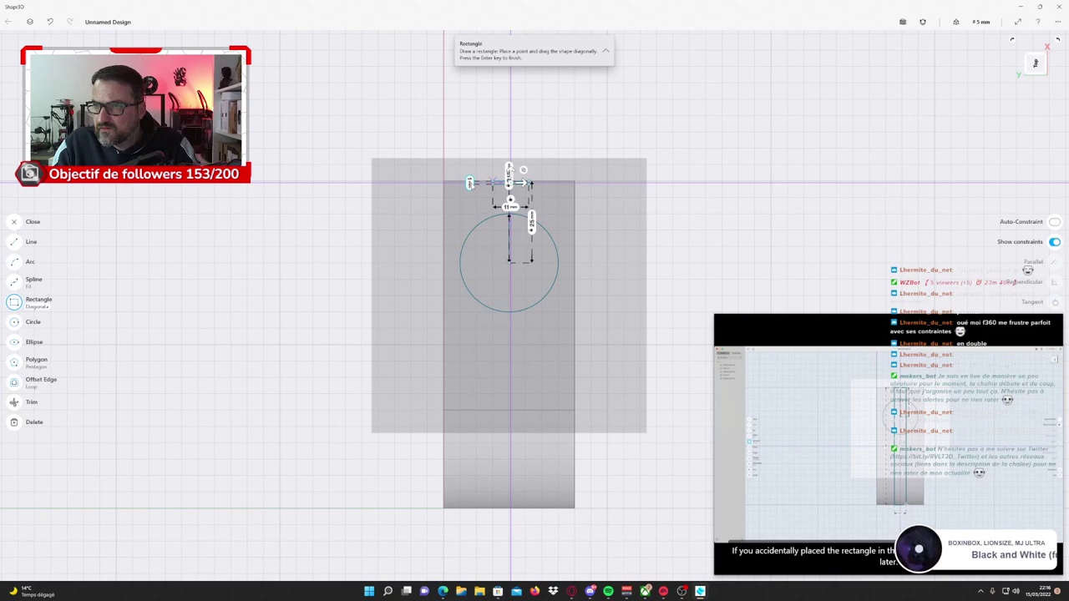
type("1")
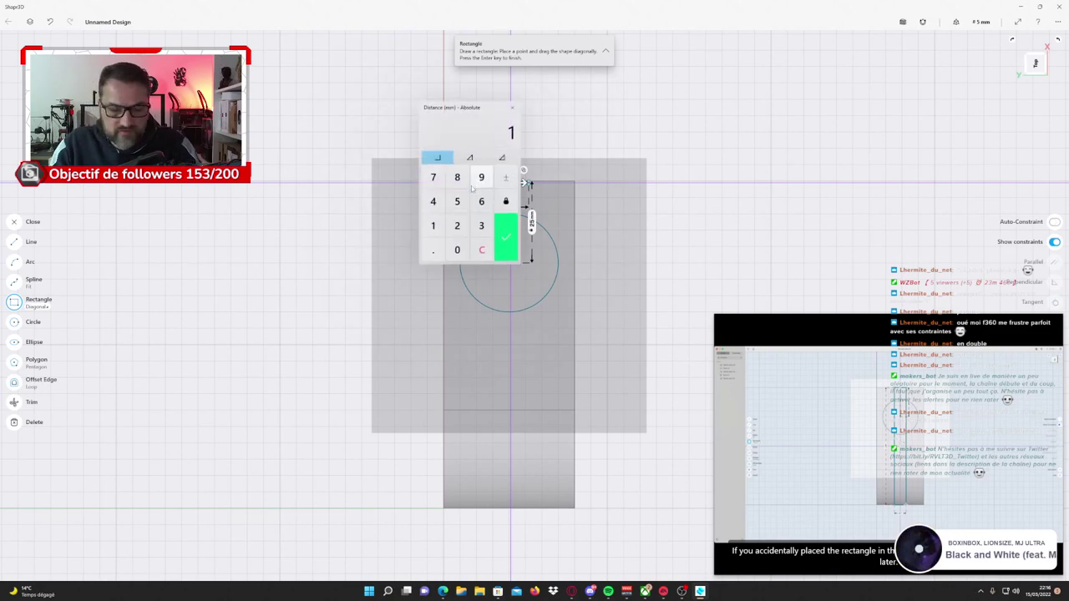
left_click(482, 250)
left_click(433, 226)
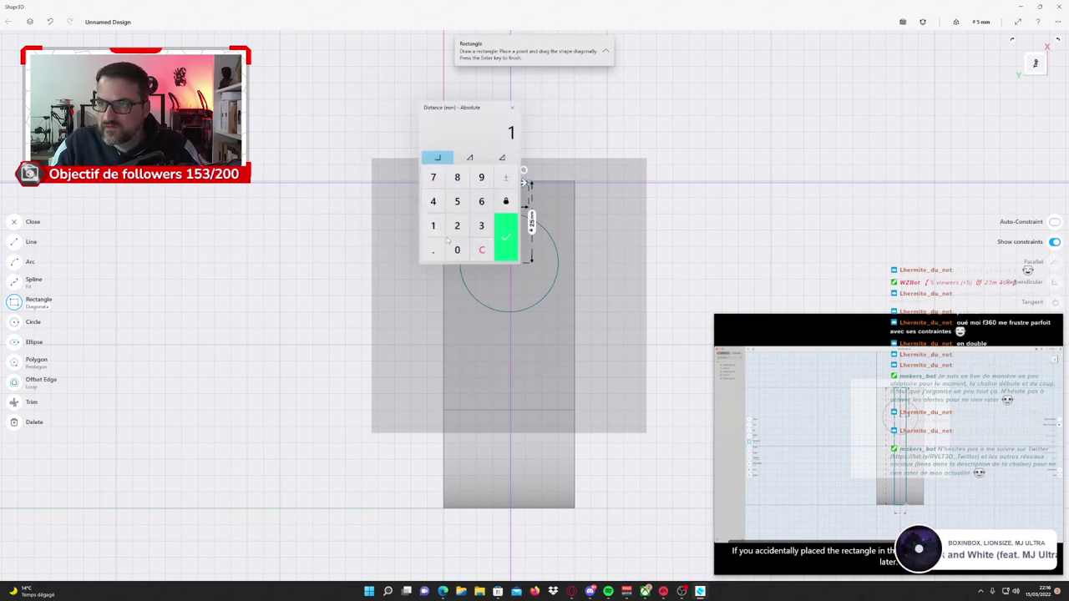
left_click(457, 249)
left_click(456, 250)
left_click(505, 232)
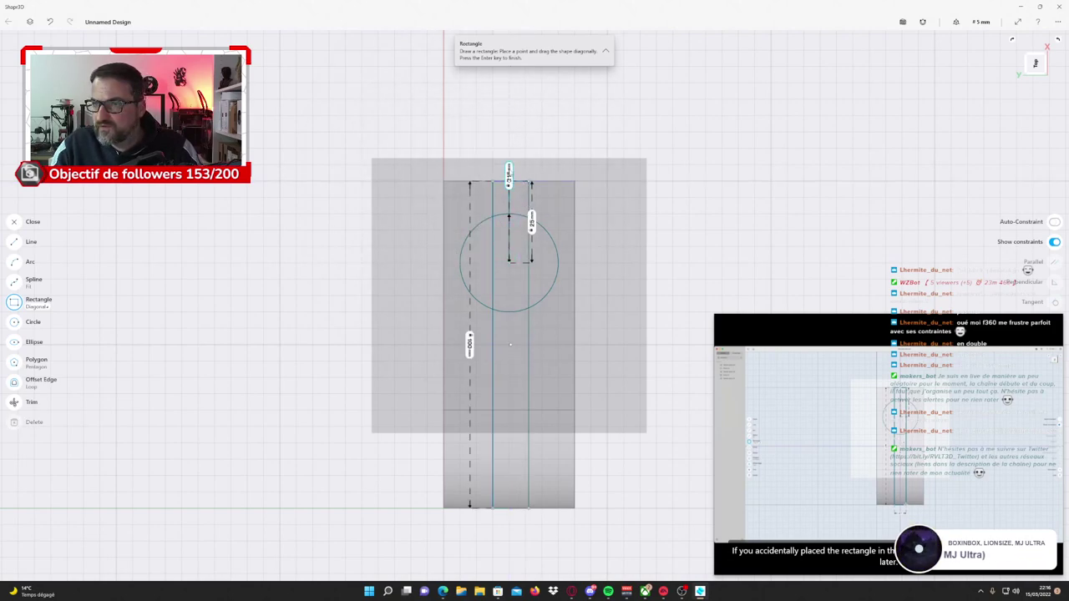
left_click_drag(509, 173, 514, 276)
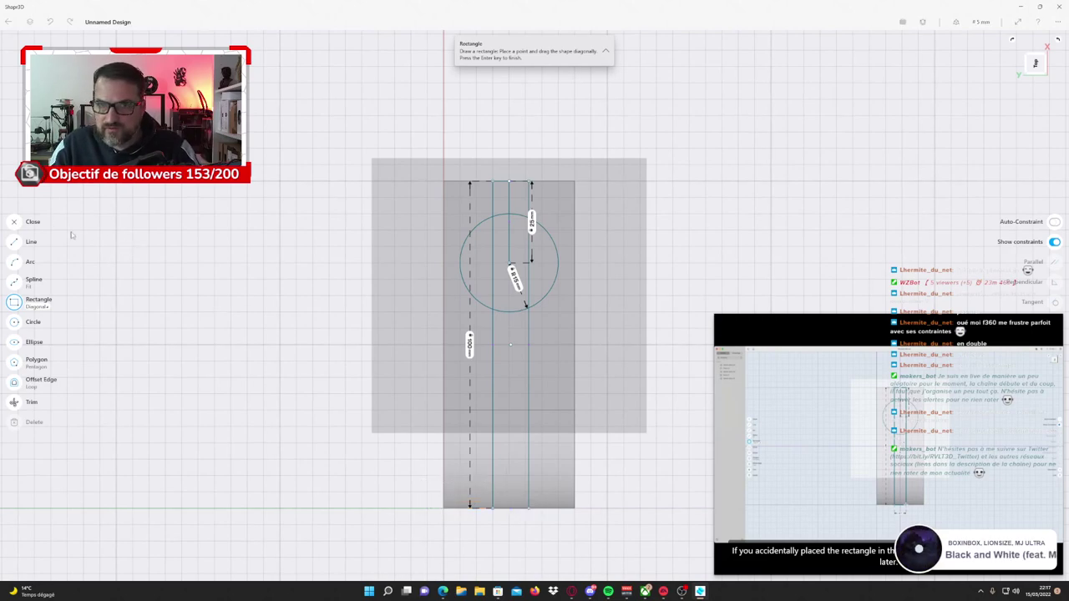
Set the rectangle's width to 10 mm.
left_click(23, 224)
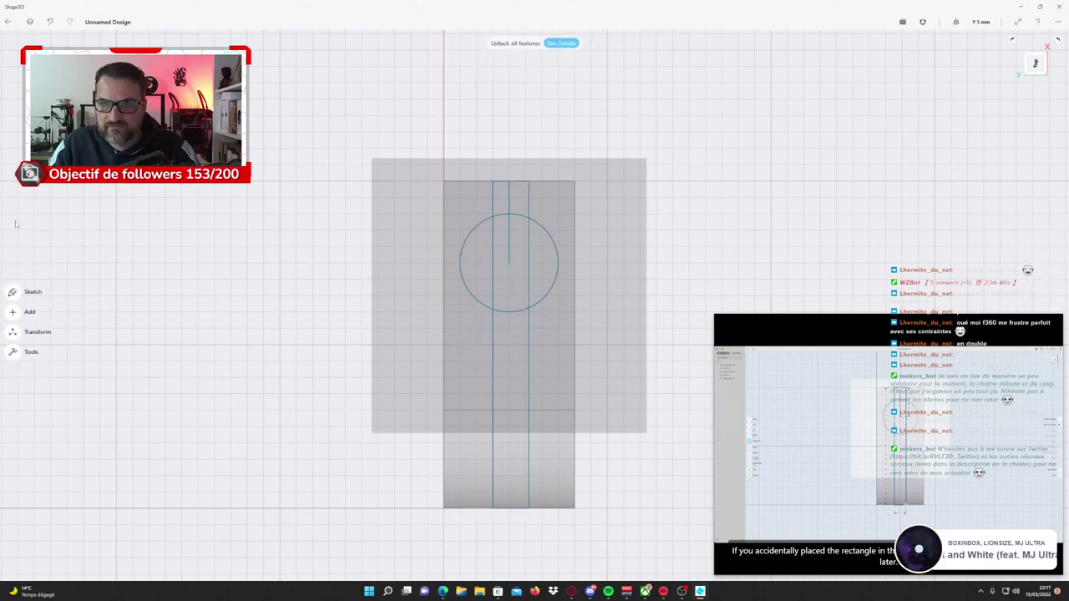
left_click(514, 509)
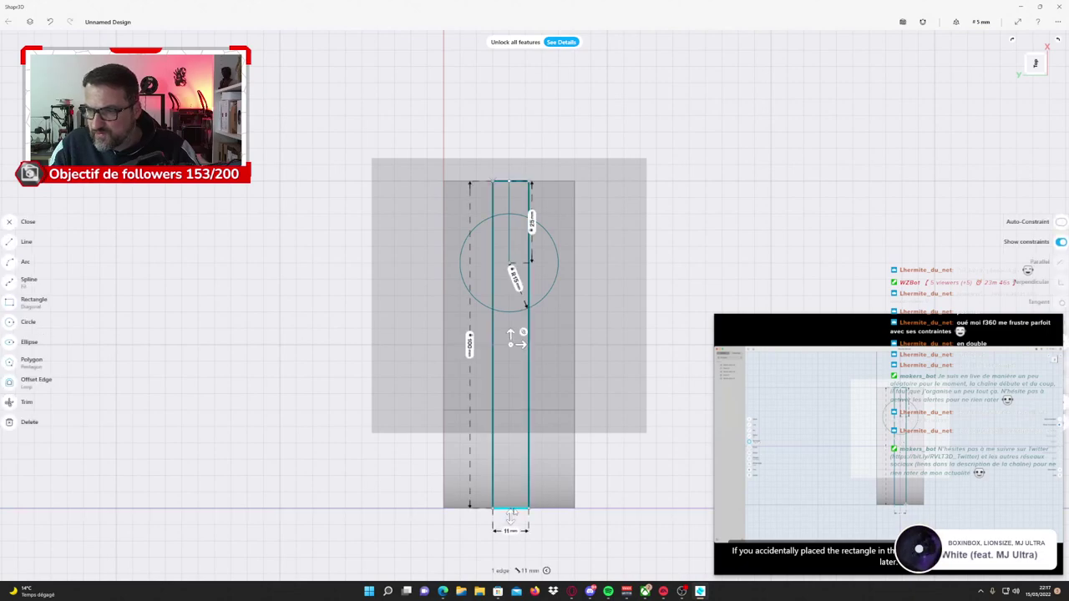
left_click(511, 529)
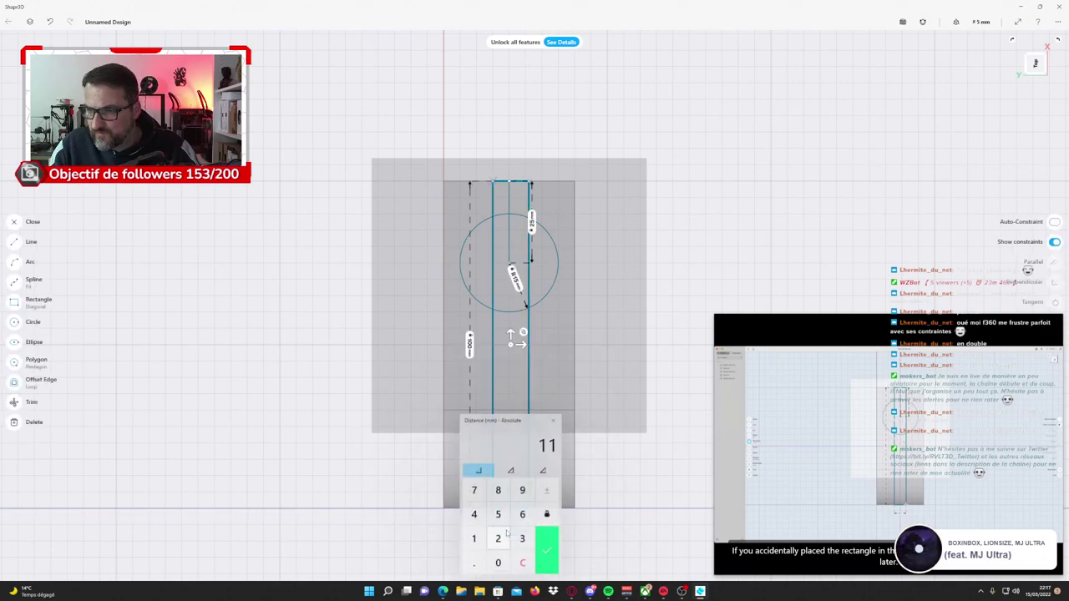
left_click(498, 537)
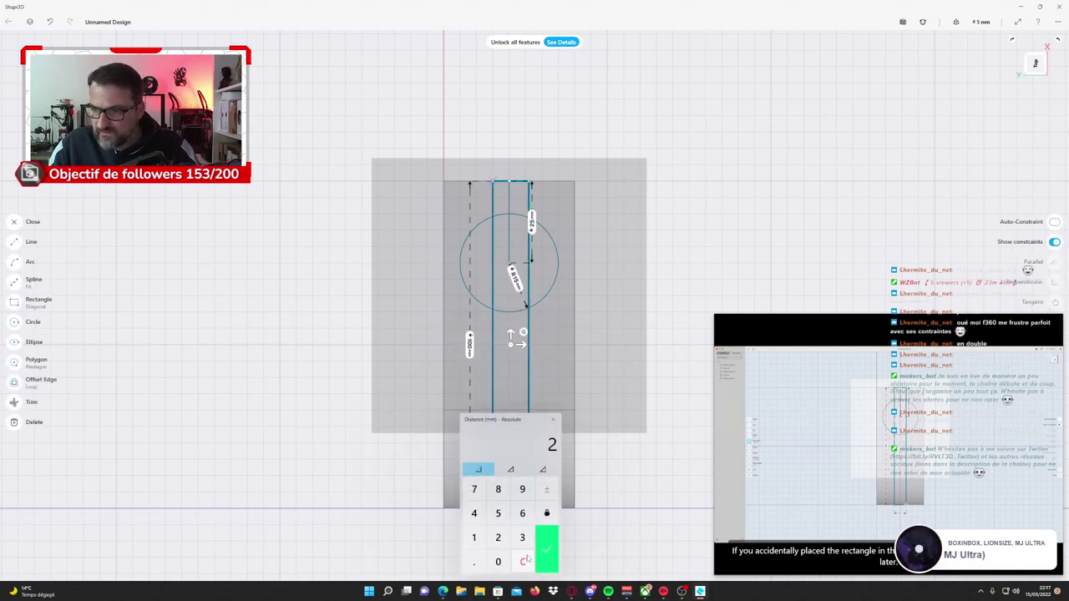
left_click(522, 561)
left_click(473, 537)
left_click(498, 562)
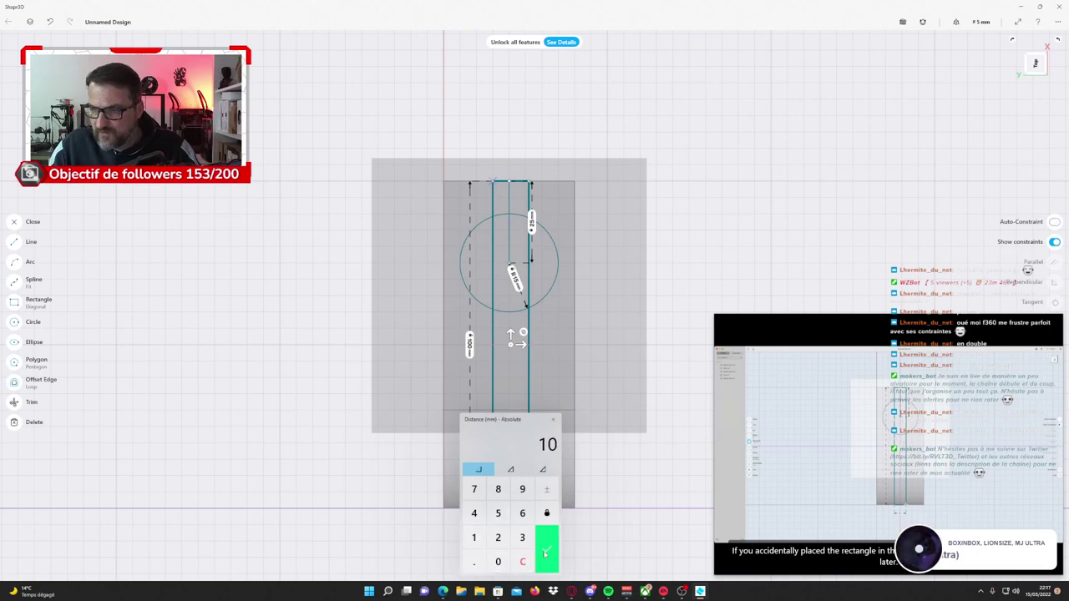
left_click(546, 551)
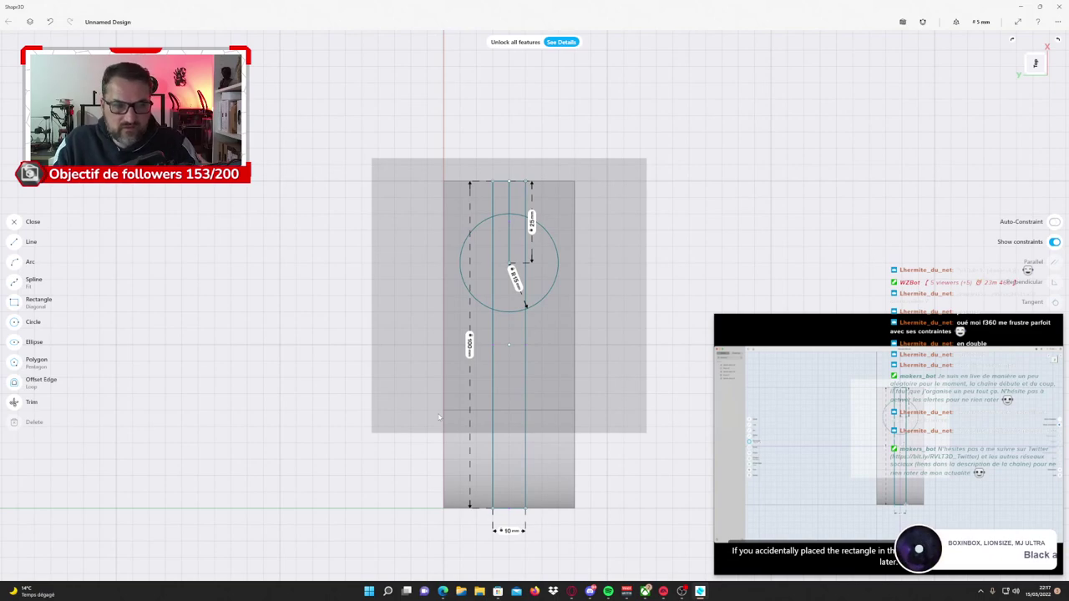
mouse_move(888, 443)
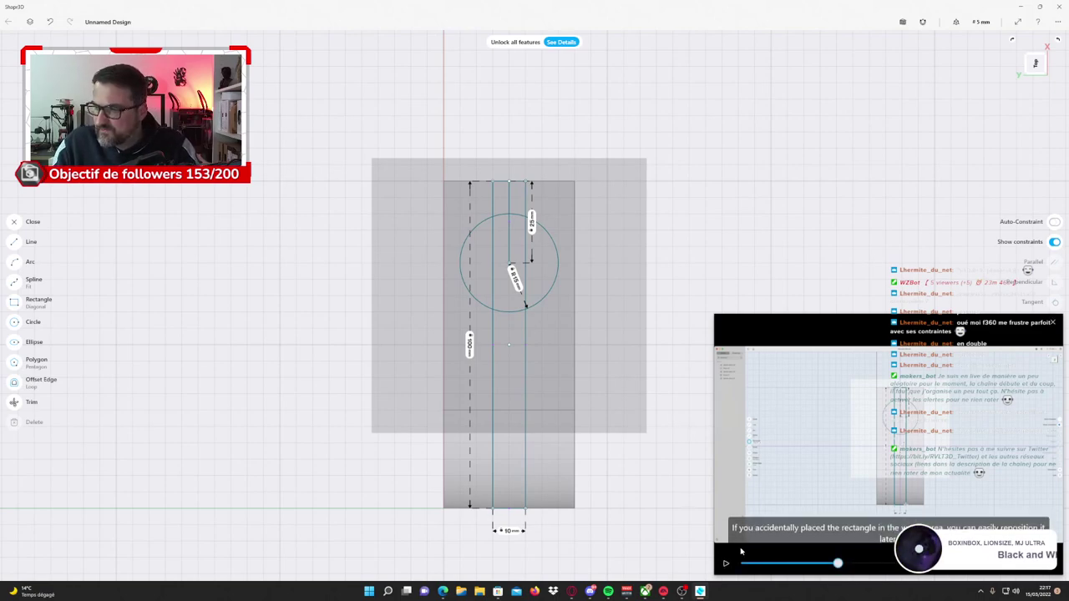
Centre the 10 mm strip on the circle.
left_click(725, 564)
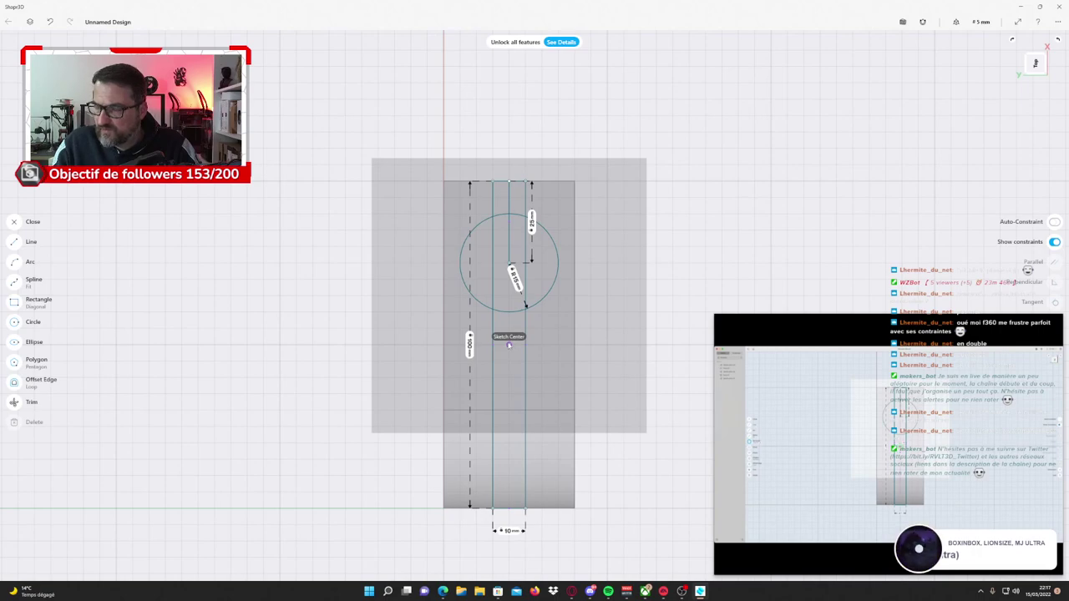
mouse_move(509, 345)
left_mouse_down()
mouse_move(531, 338)
mouse_move(508, 344)
left_mouse_up()
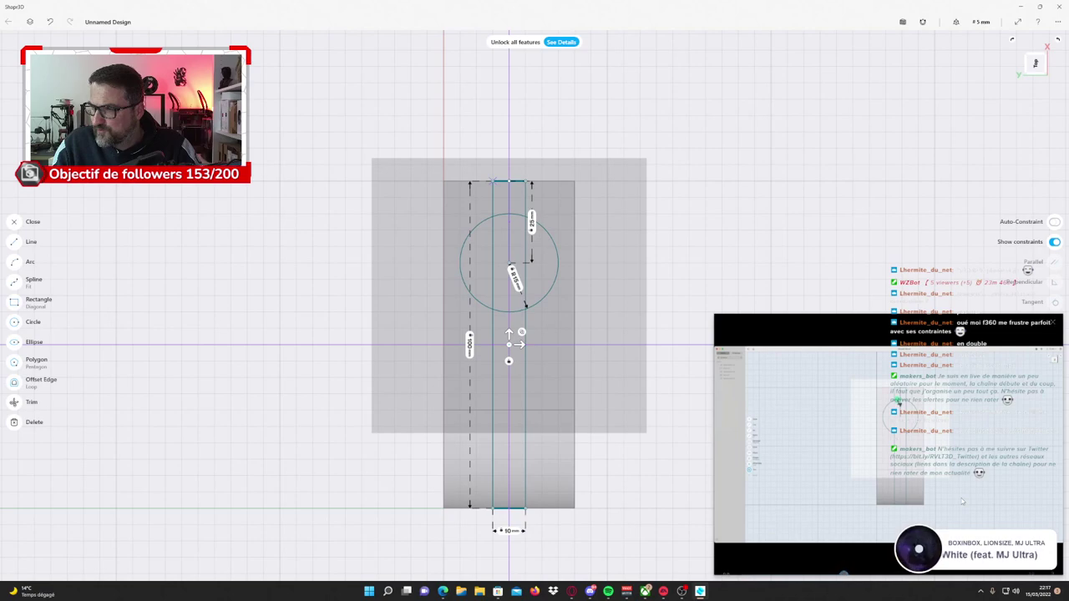
left_click(723, 571)
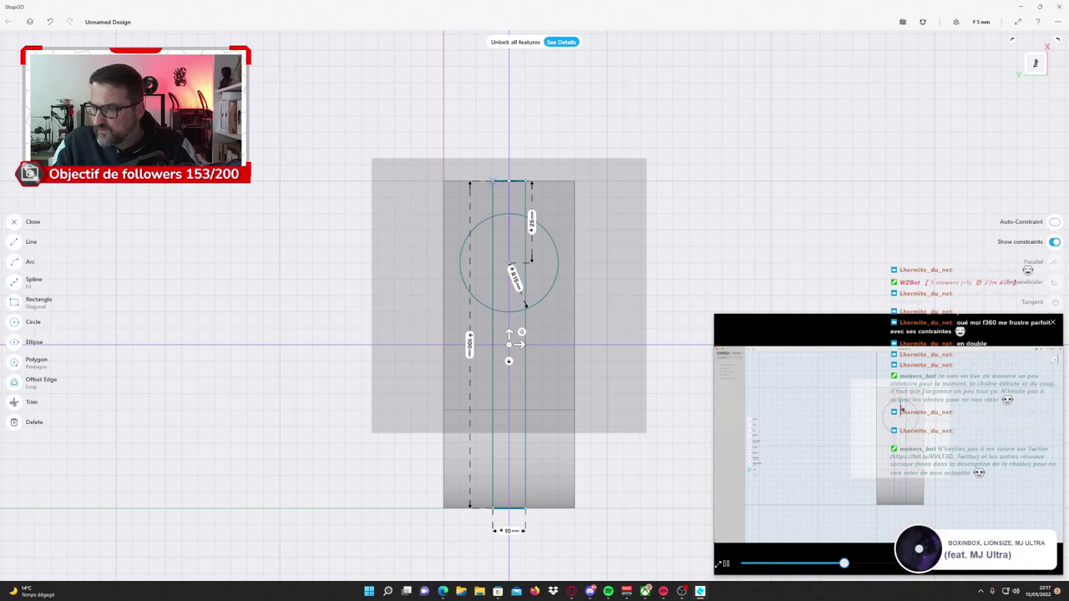
left_click(605, 402)
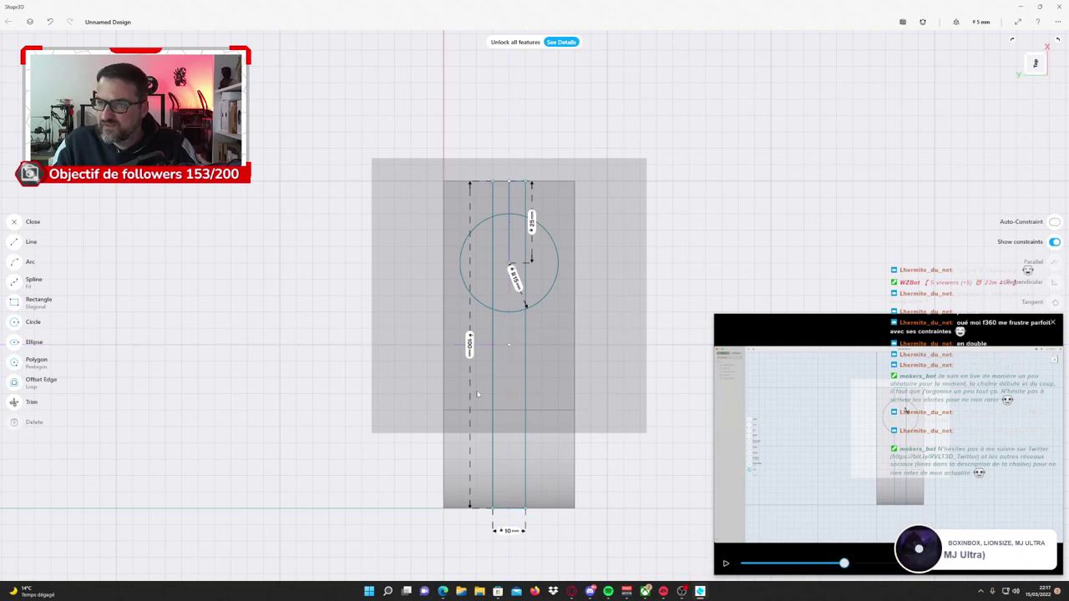
Trim the line pieces inside the circle and the arcs between the lines into a keyhole, then close.
left_click(15, 403)
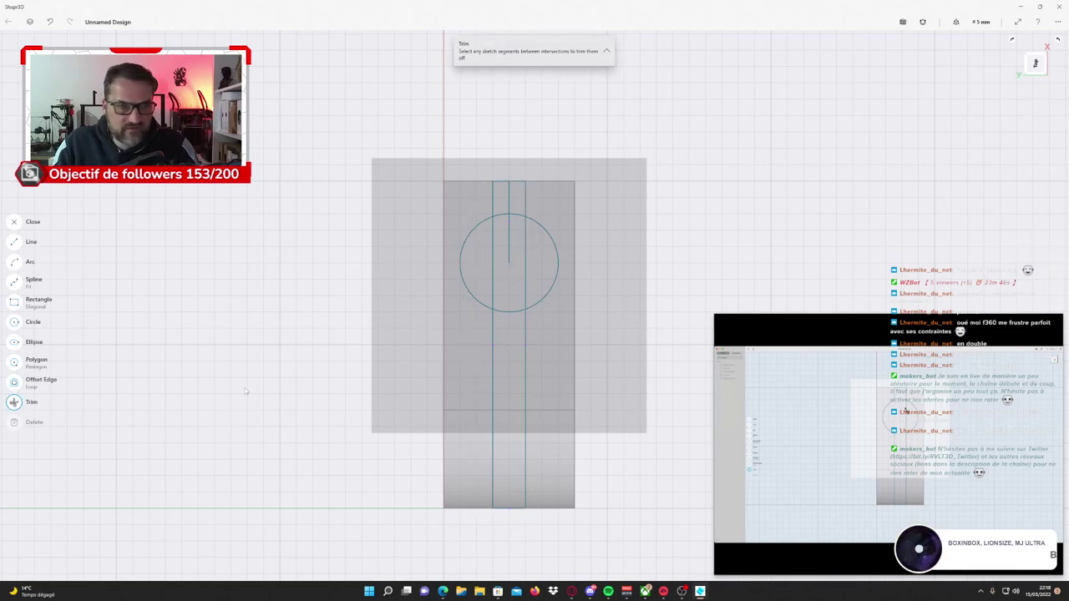
left_click(508, 309)
left_click(493, 275)
left_click(525, 276)
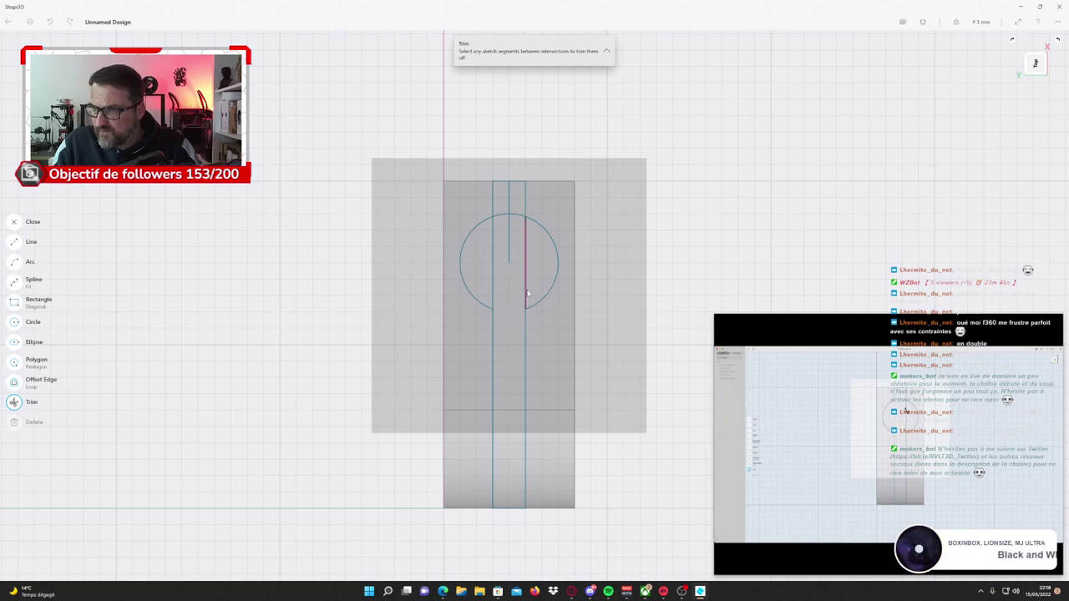
left_click(510, 251)
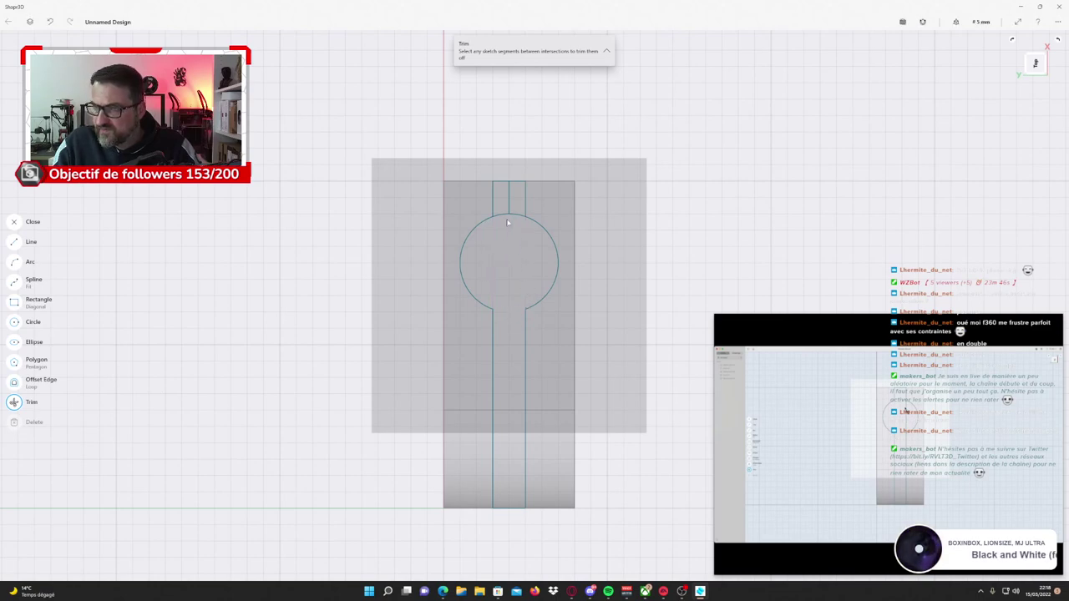
left_click(506, 218)
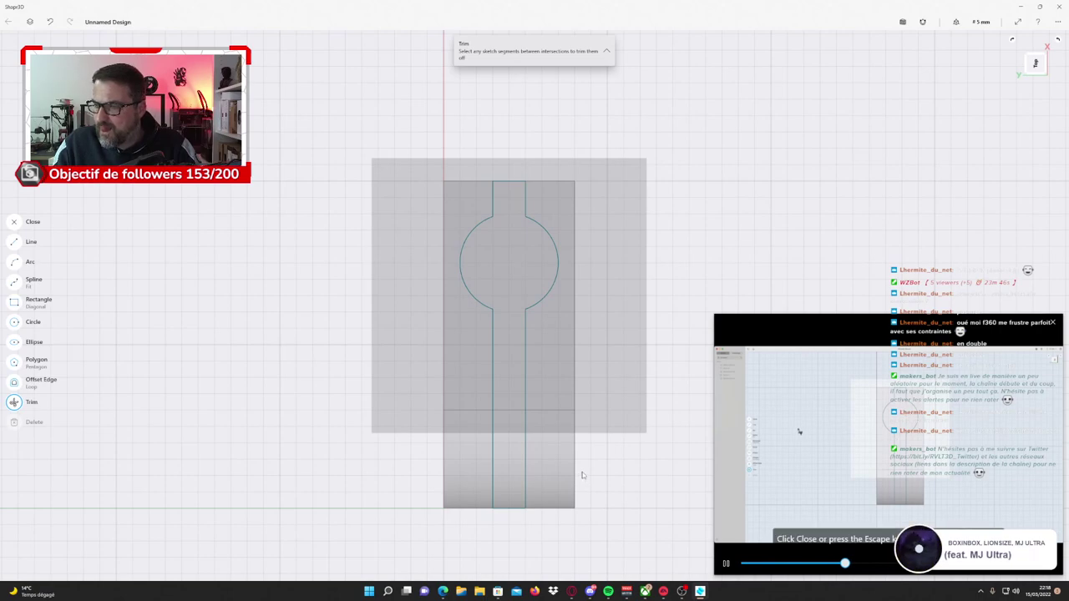
left_click(15, 223)
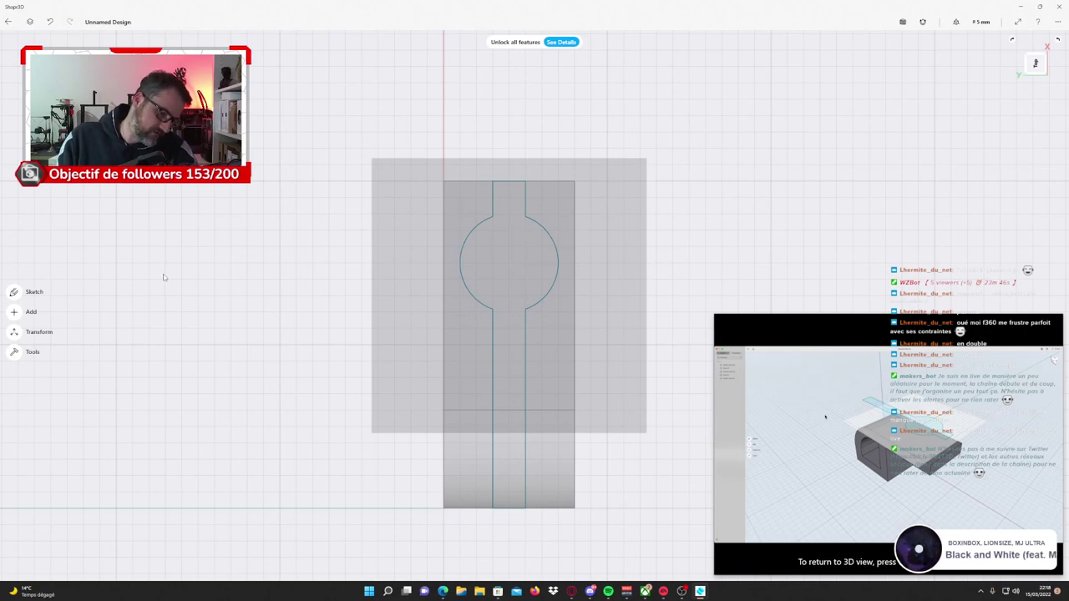
Leave the sketch for the 3D view and show the All Items list.
key("Escape")
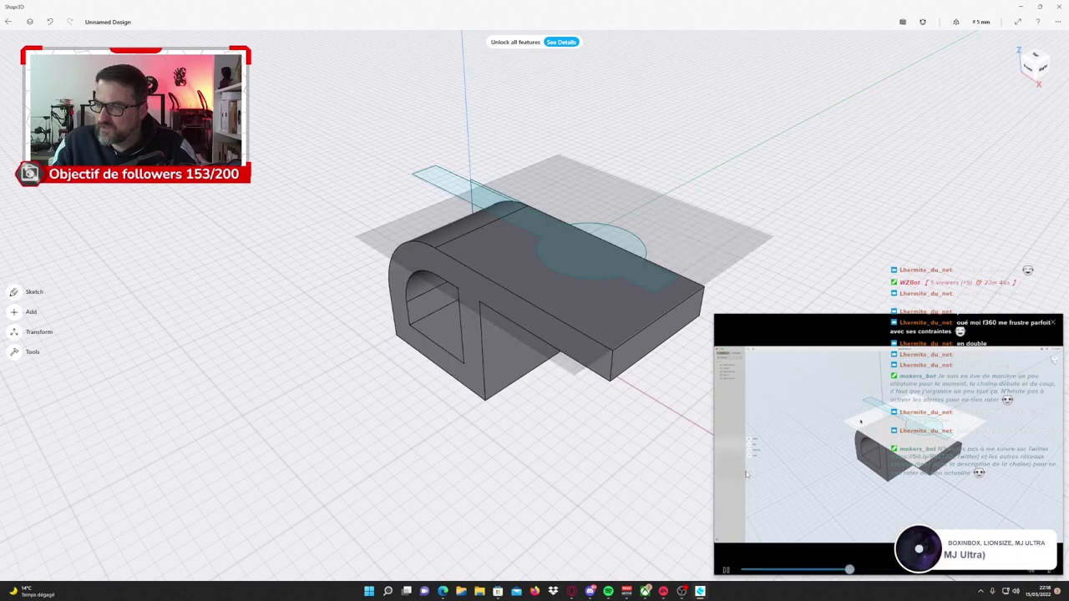
mouse_move(759, 483)
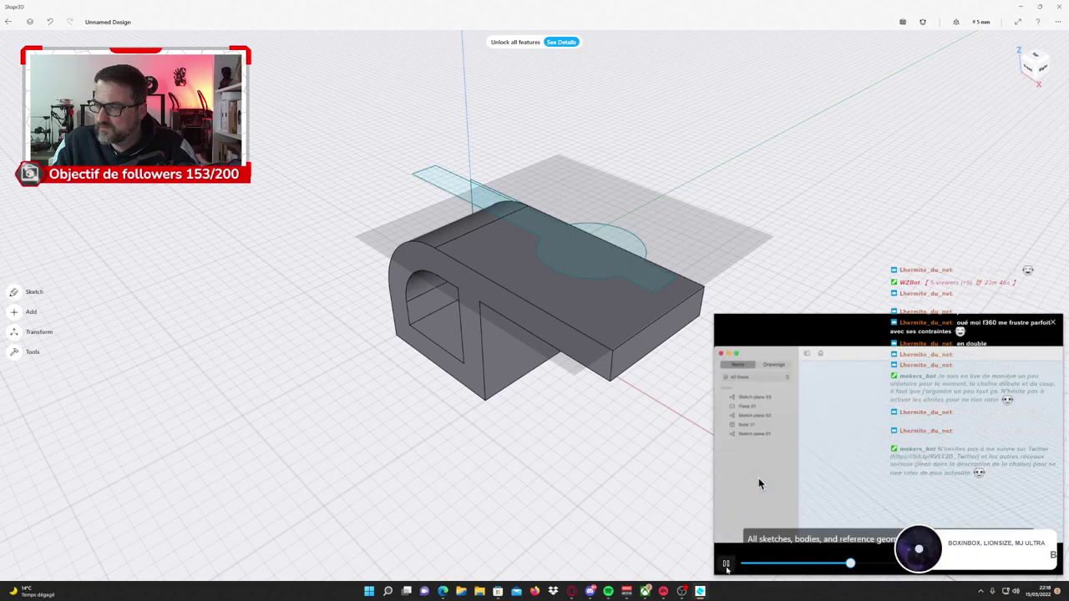
left_click(29, 22)
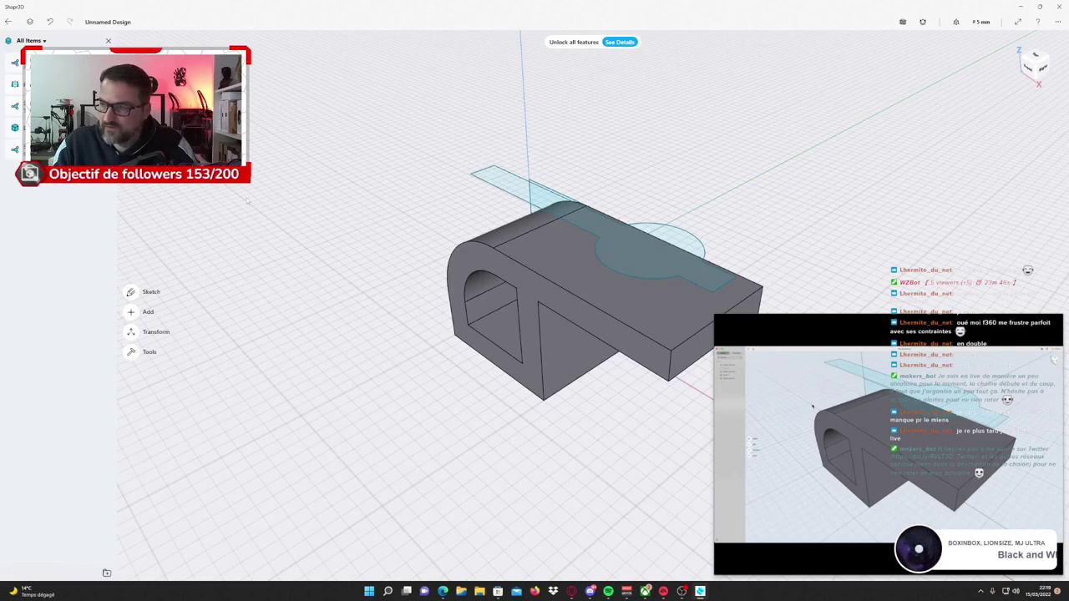
Extrude the keyhole region down through the body as an Intersect, trimming the arm to a keyhole.
left_click(651, 263)
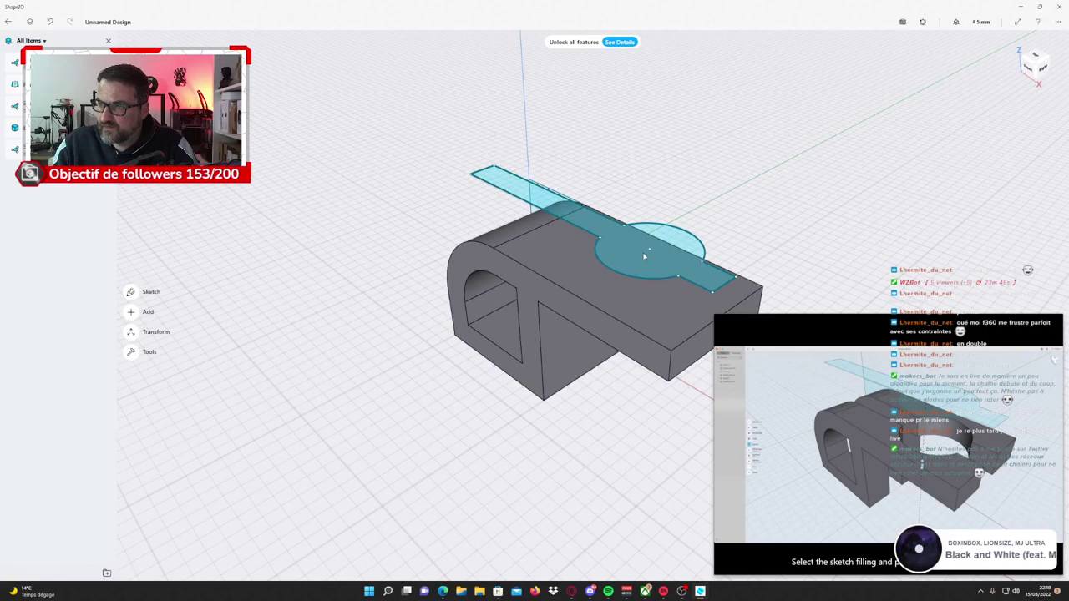
left_click(644, 256)
left_click_drag(644, 255, 632, 427)
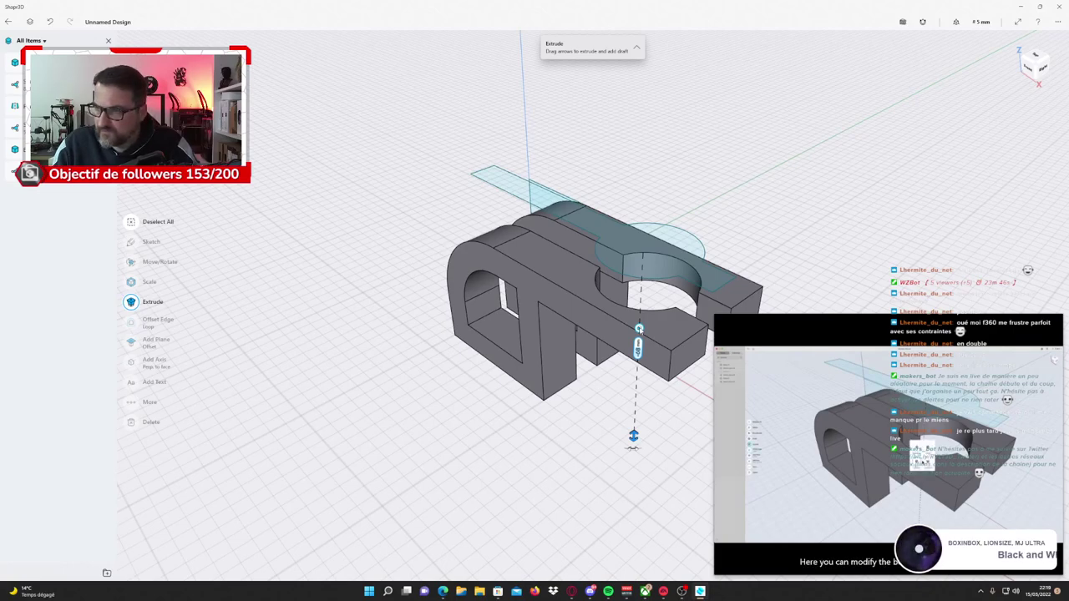
left_click(638, 330)
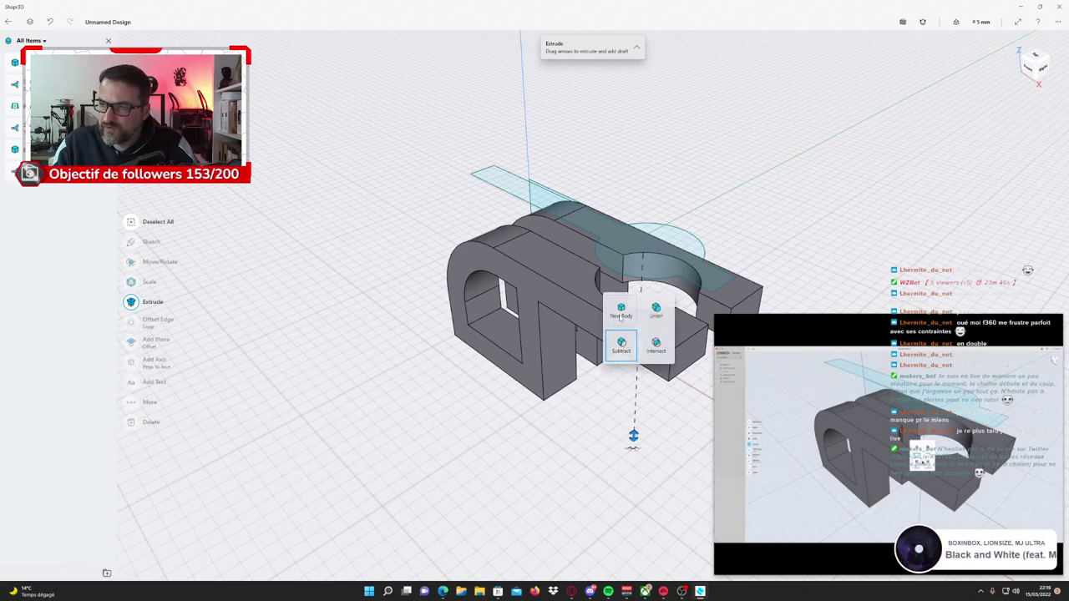
left_click(656, 345)
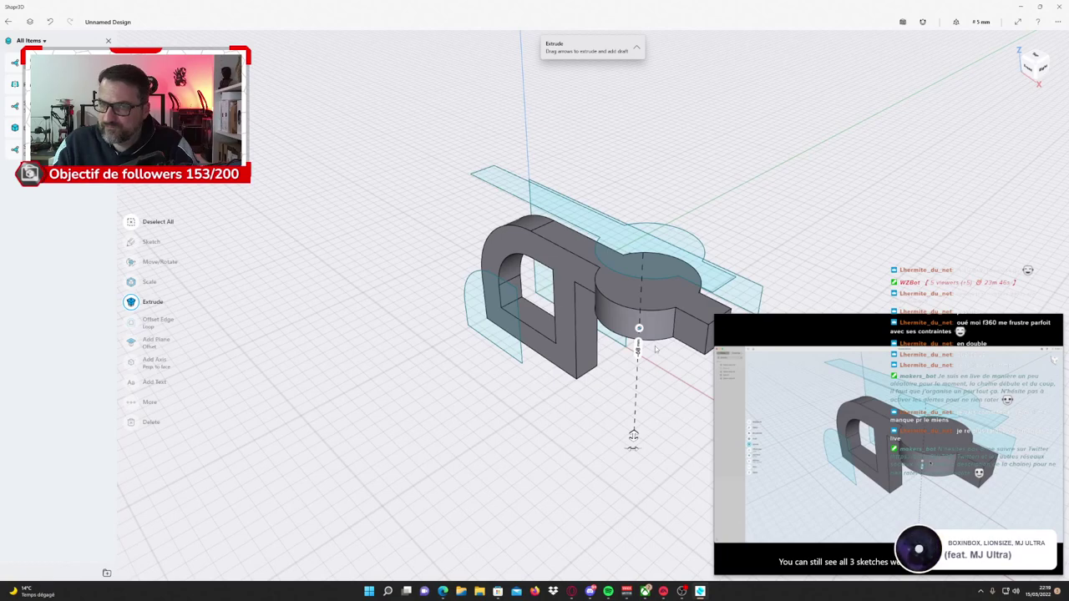
key("Escape")
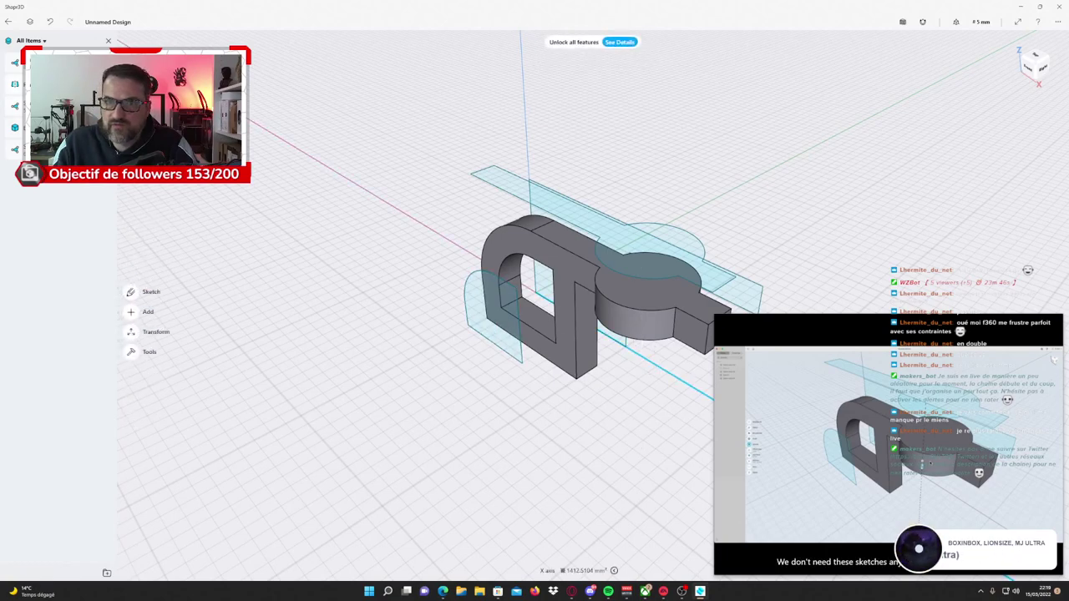
Delete the horizontal sketch with its circle and the curved sketch with the vertical plane, then recentre the view.
key("Delete")
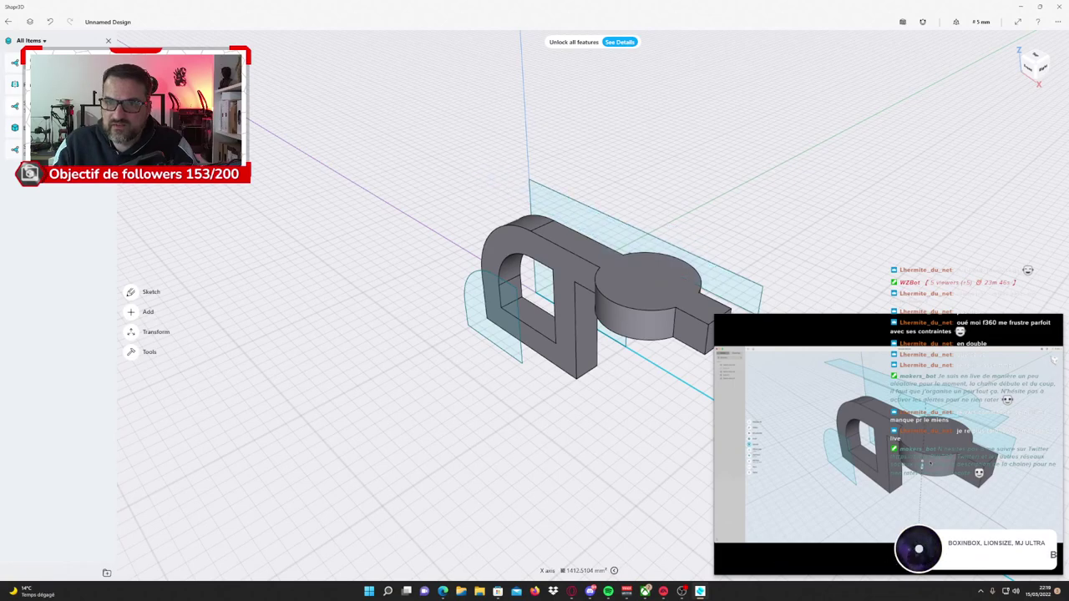
key("Delete")
key("Delete")
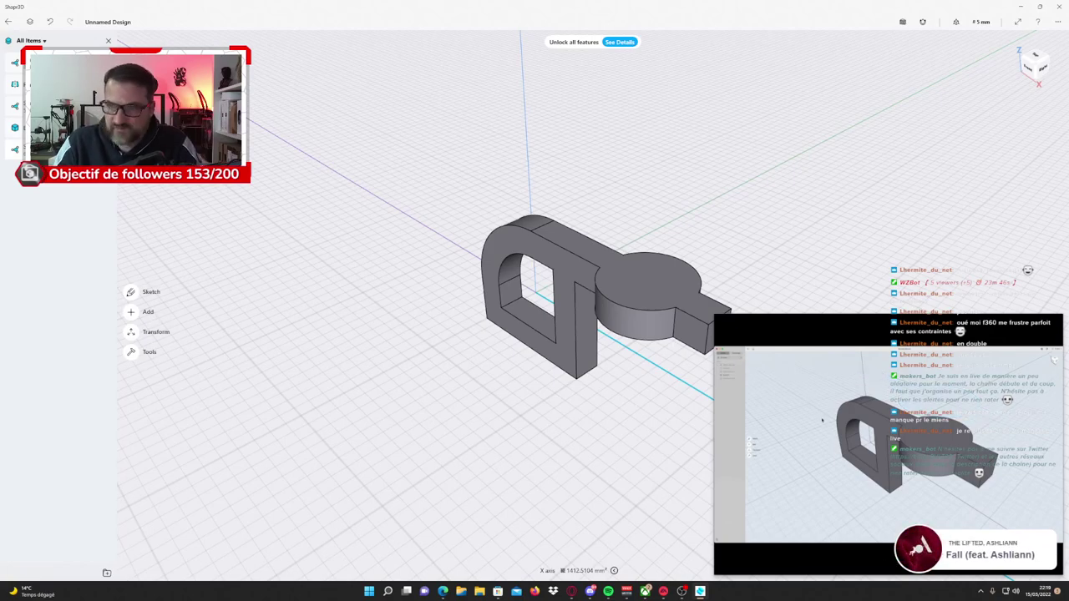
middle_click_drag(470, 357, 404, 296)
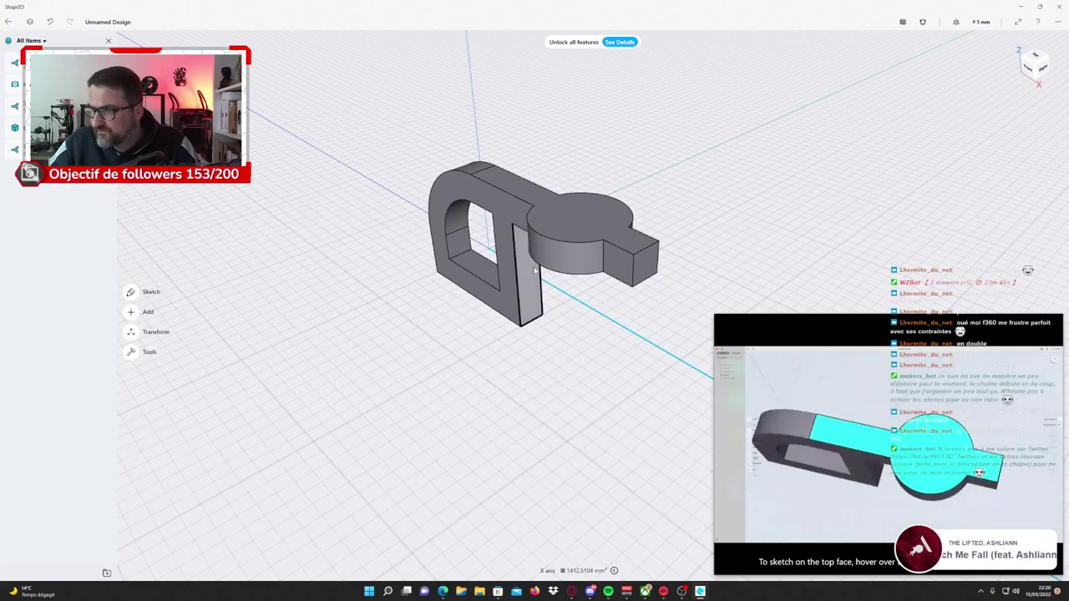
Open a top-down sketch on the tab's top face, pan it left, and pick the Circle tool.
key("l")
left_click(584, 226)
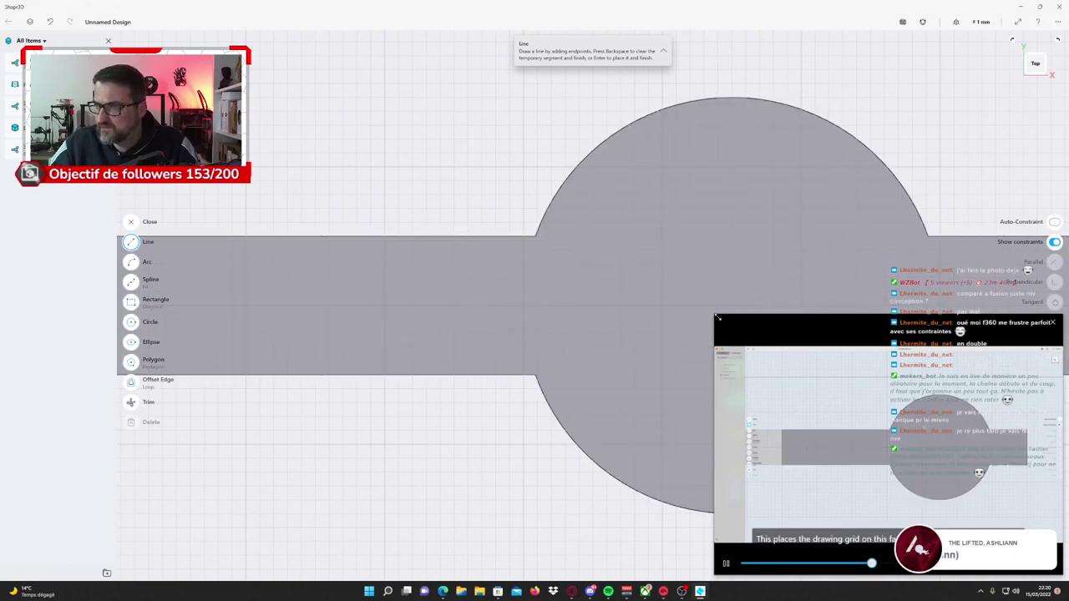
left_click_drag(716, 316, 789, 371)
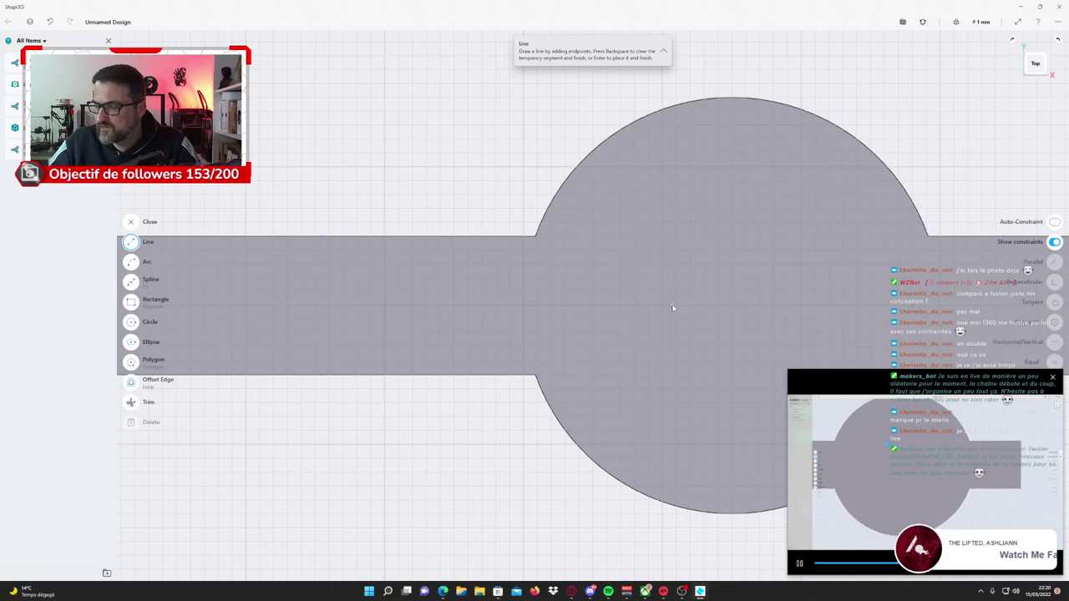
mouse_move(683, 314)
middle_mouse_down()
mouse_move(455, 303)
mouse_move(424, 292)
mouse_move(422, 273)
middle_mouse_up()
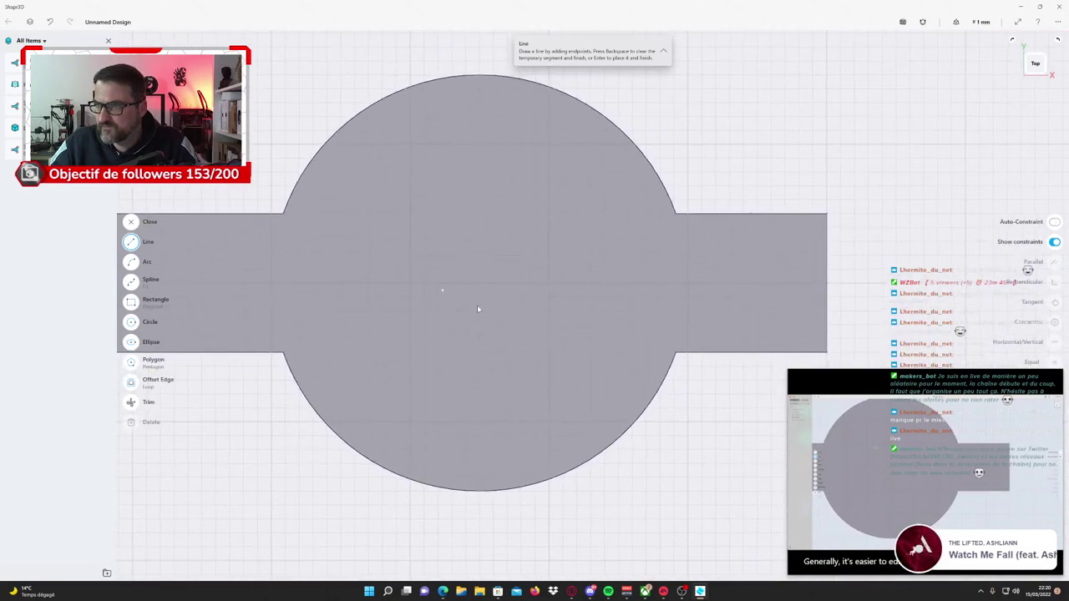
left_click_drag(787, 370, 714, 314)
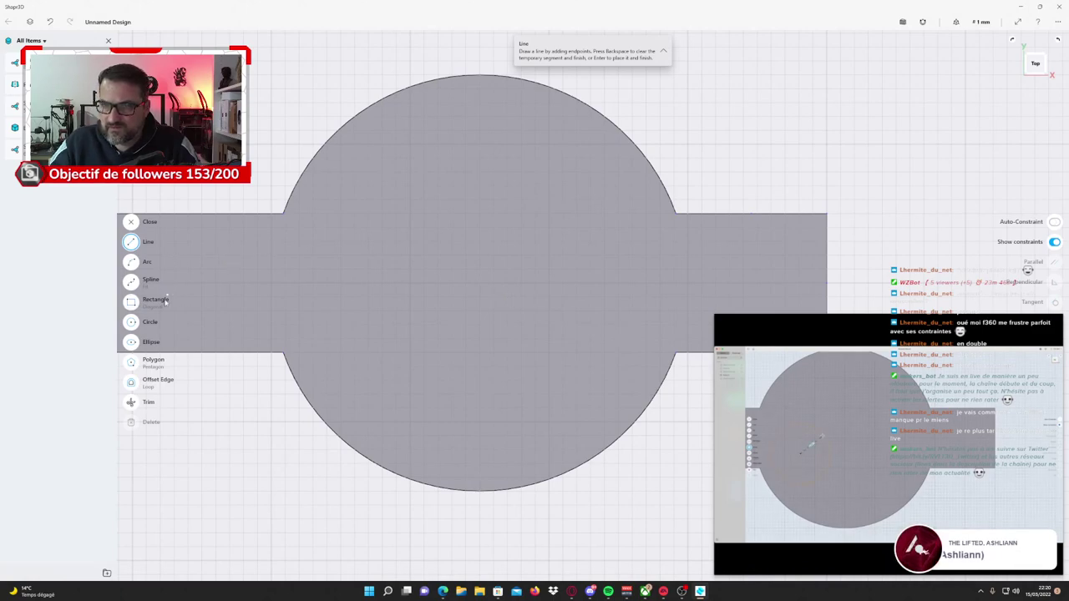
left_click(131, 323)
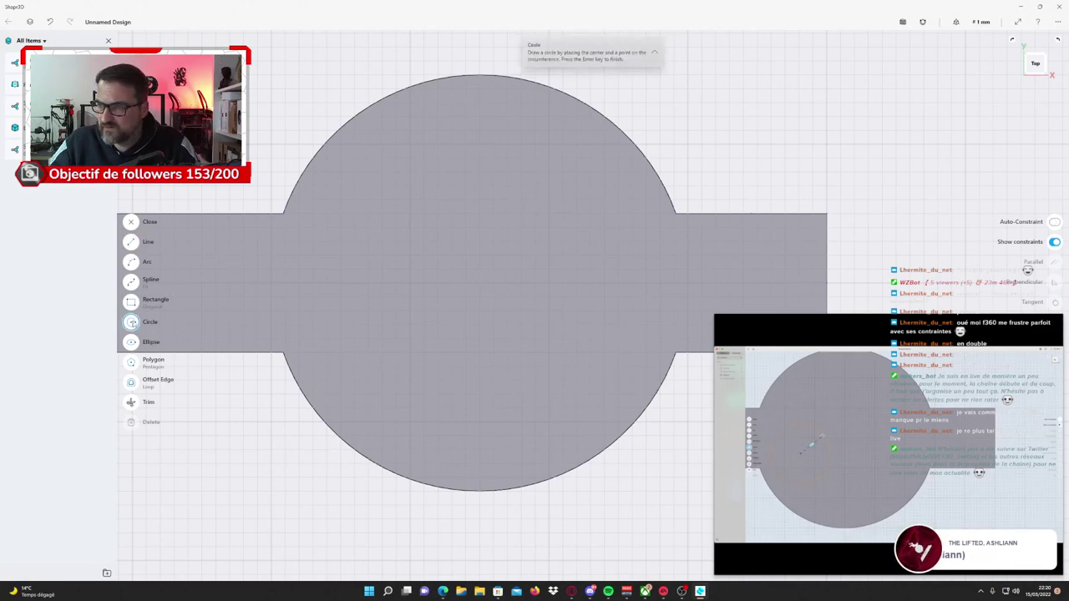
Draw a circle on the tab's left side and set its radius to 10 mm.
left_click(339, 269)
left_click(401, 309)
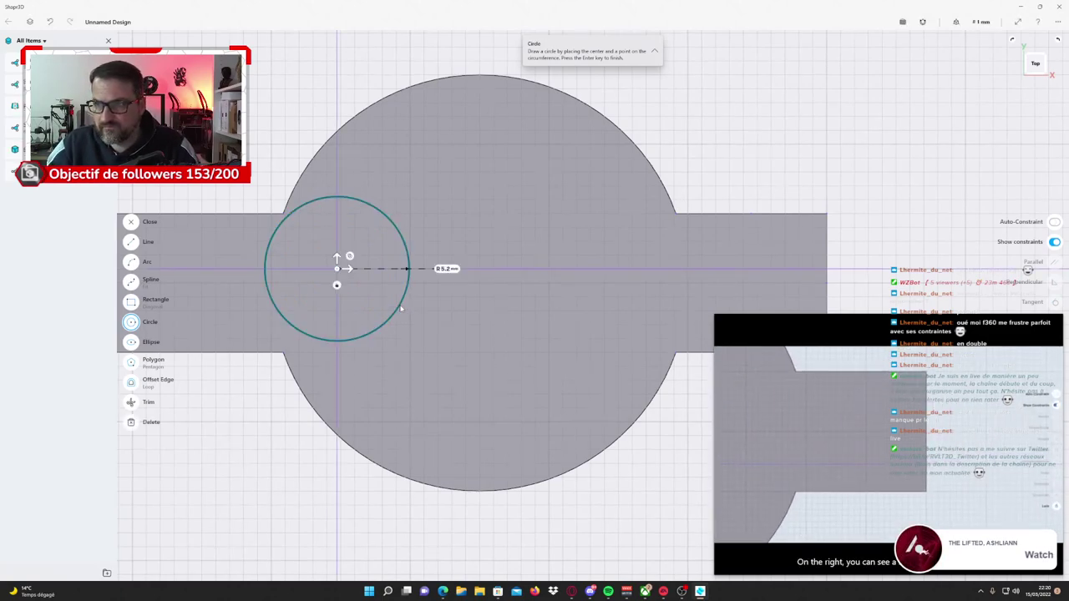
left_click(447, 268)
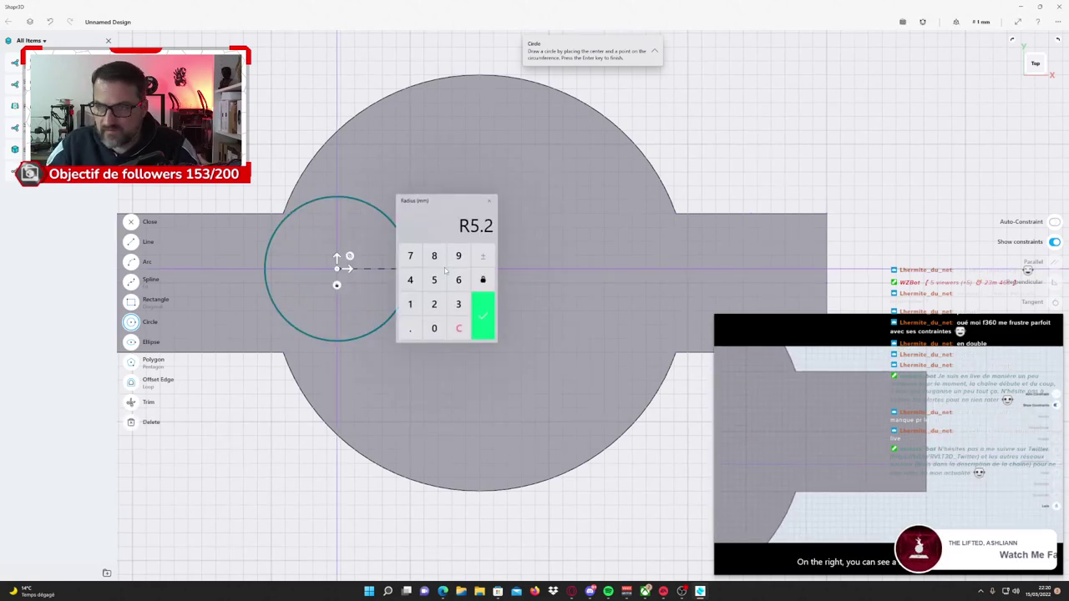
left_click(459, 328)
left_click(410, 304)
left_click(434, 328)
left_click(483, 317)
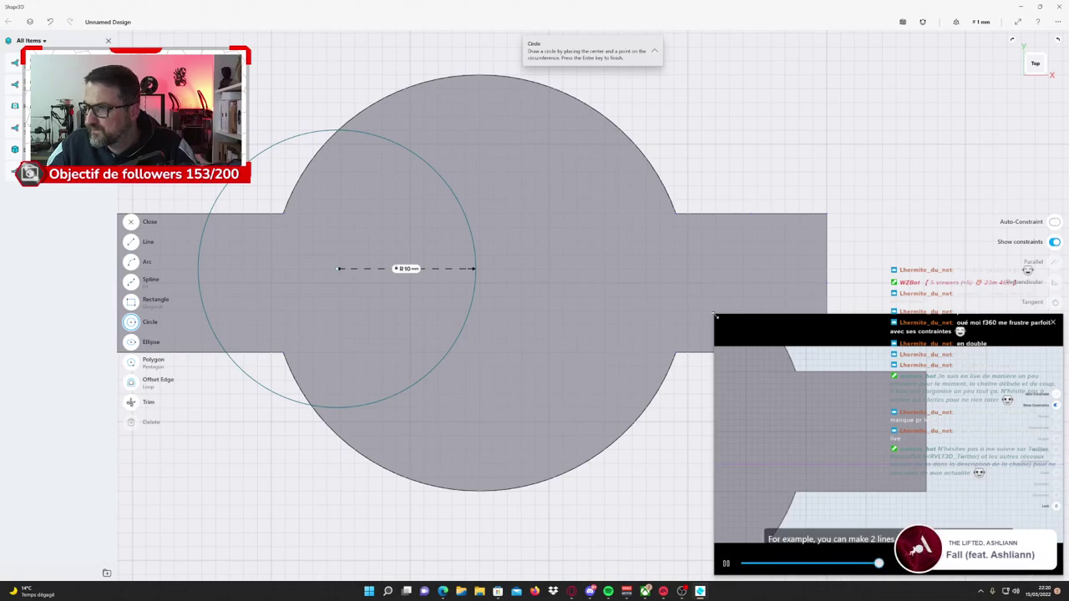
Exit the sketch tools and select the 10 mm circle together with the large circular arc.
mouse_move(716, 316)
left_mouse_down()
mouse_move(825, 394)
mouse_move(777, 362)
left_mouse_up()
left_click_drag(859, 382, 778, 380)
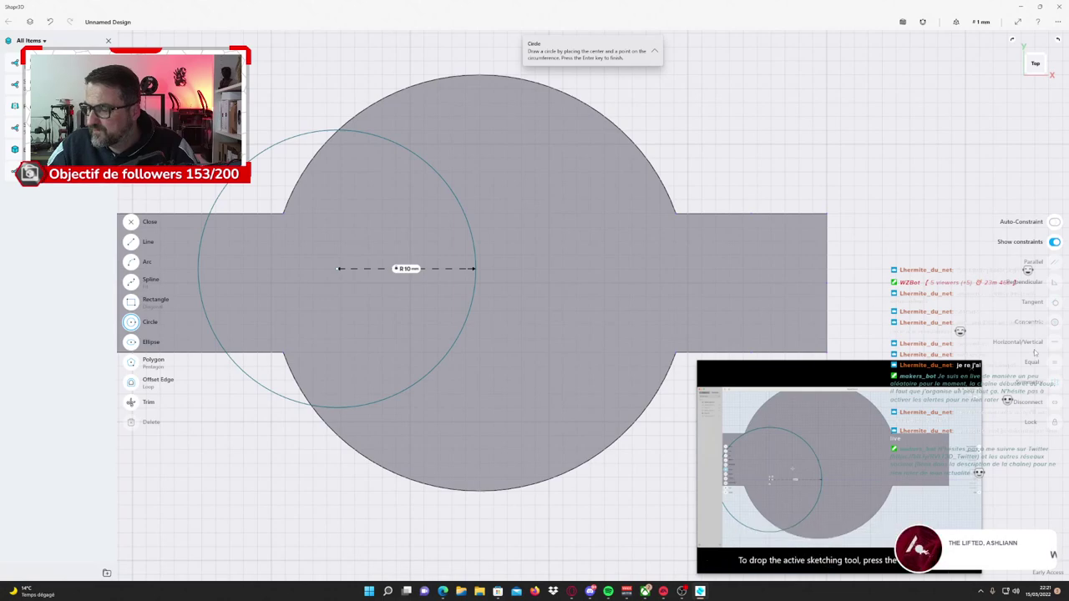
left_click(131, 223)
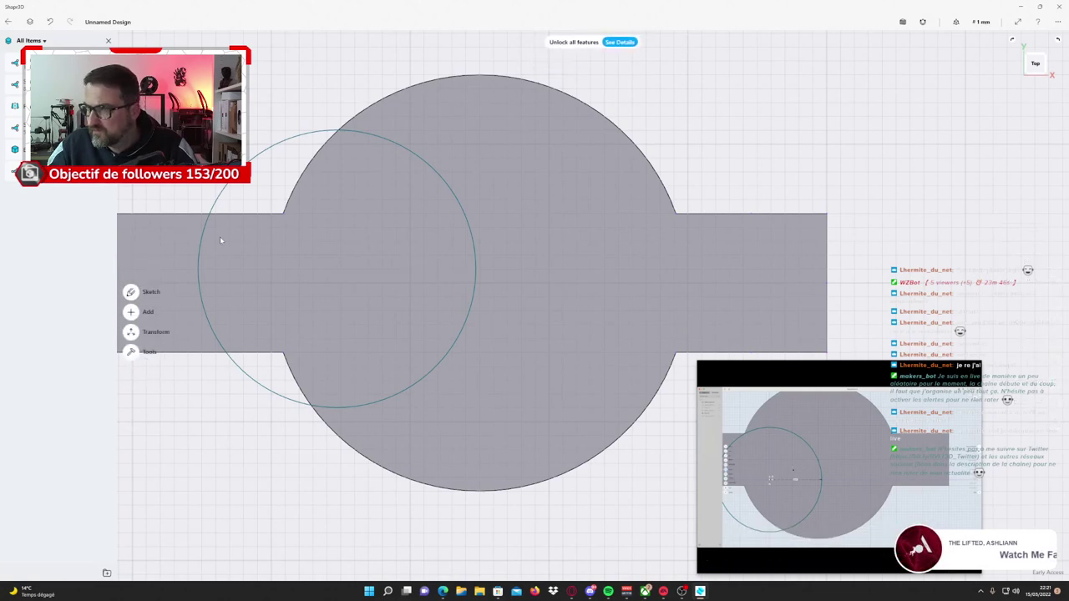
left_click(465, 225)
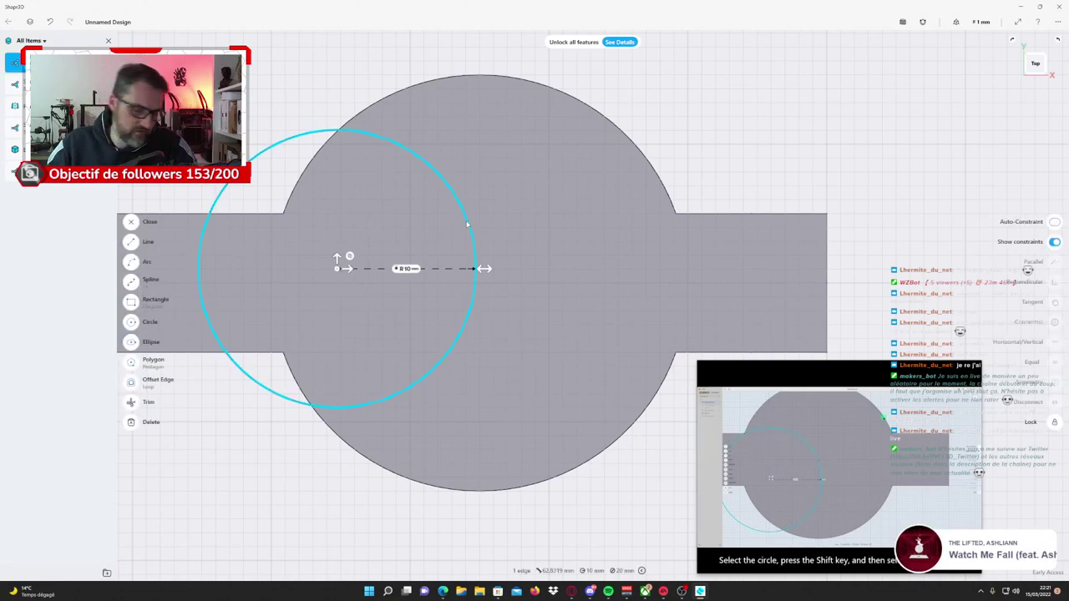
left_click(650, 164)
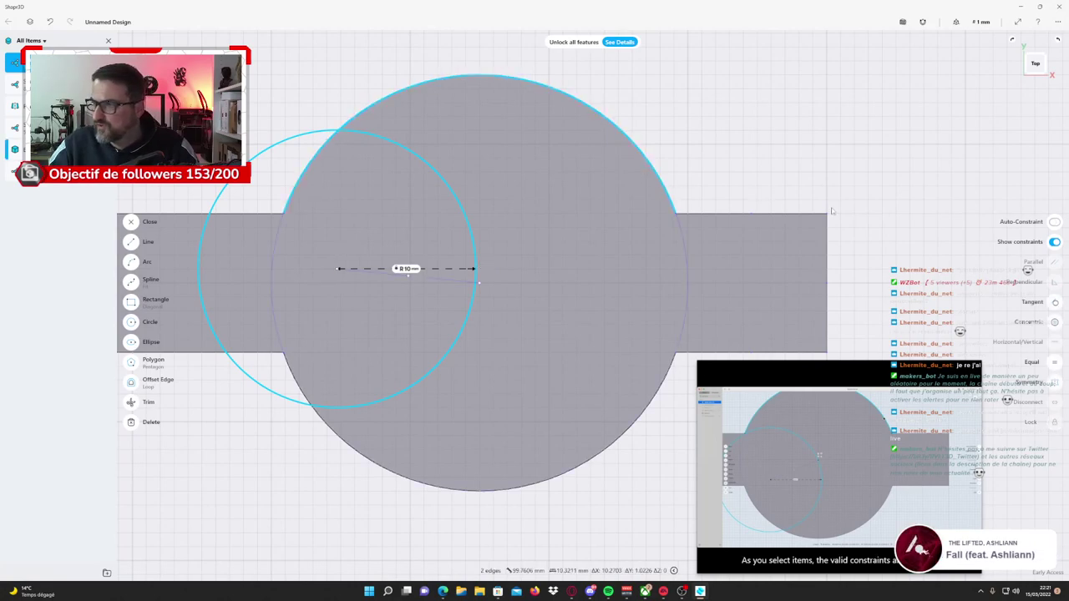
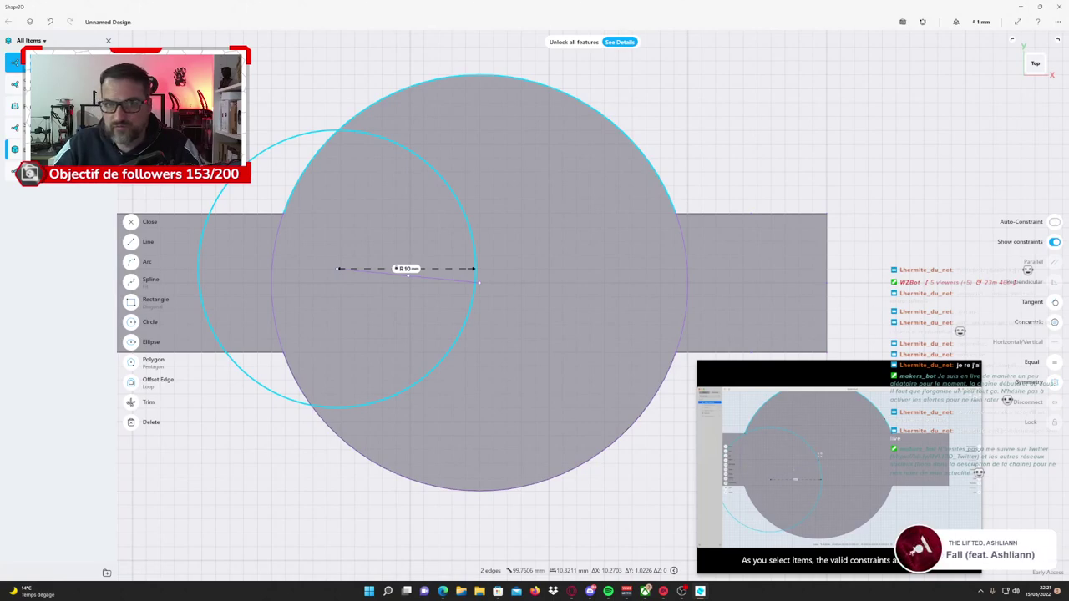
Make the R10 mm circle concentric with the large round plate outline.
left_click(1042, 202)
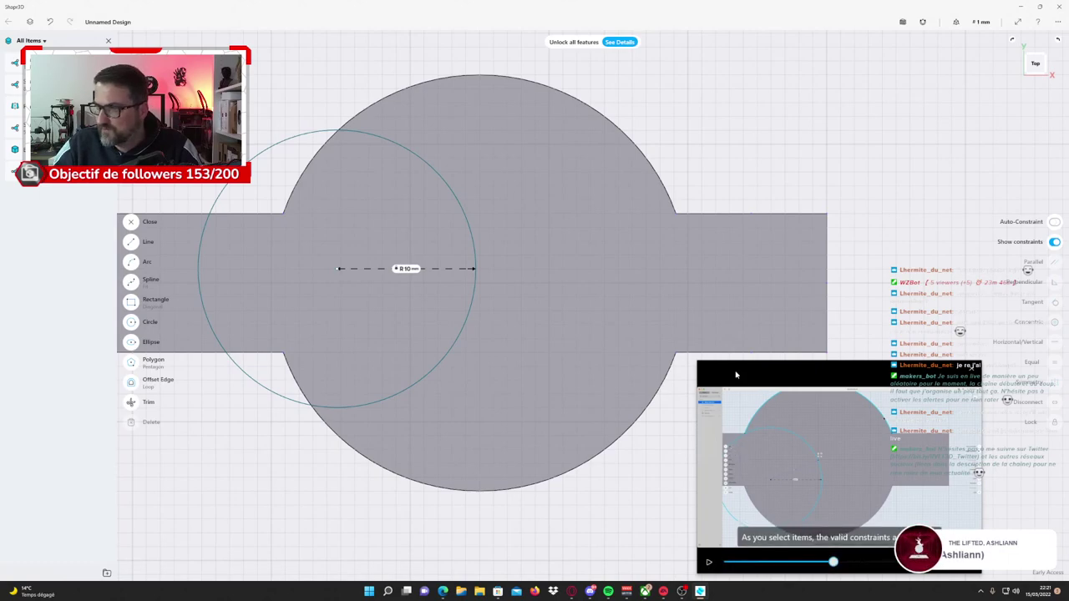
left_click(708, 564)
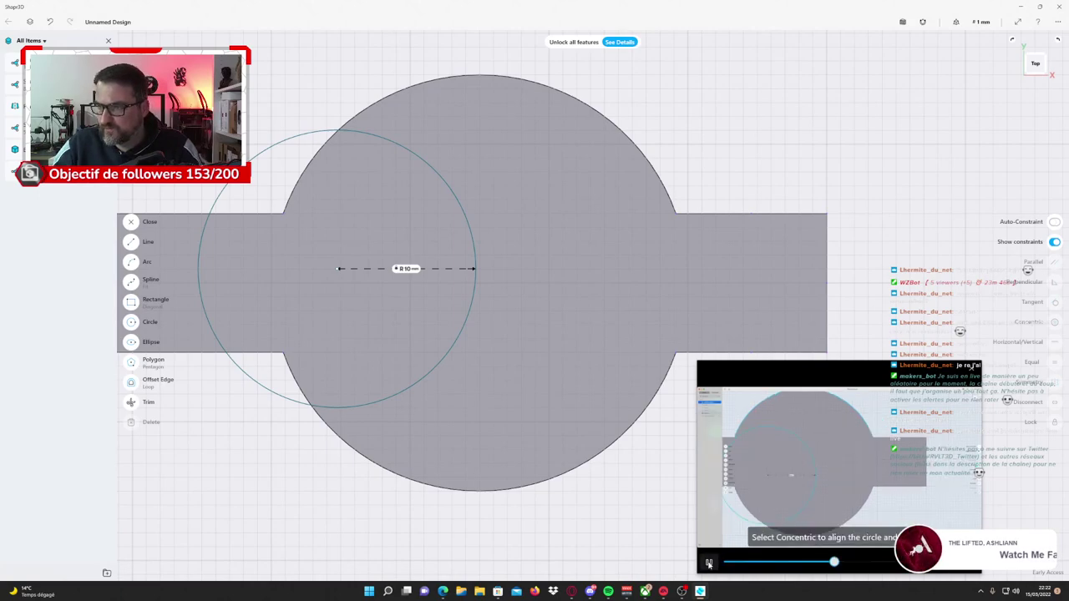
left_click(708, 564)
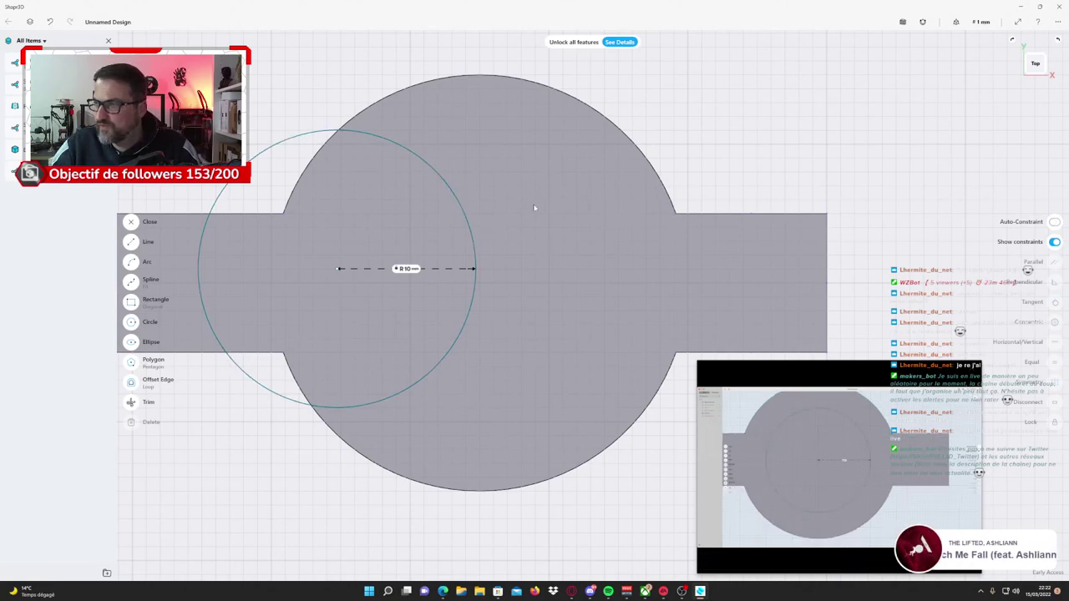
left_click(636, 144)
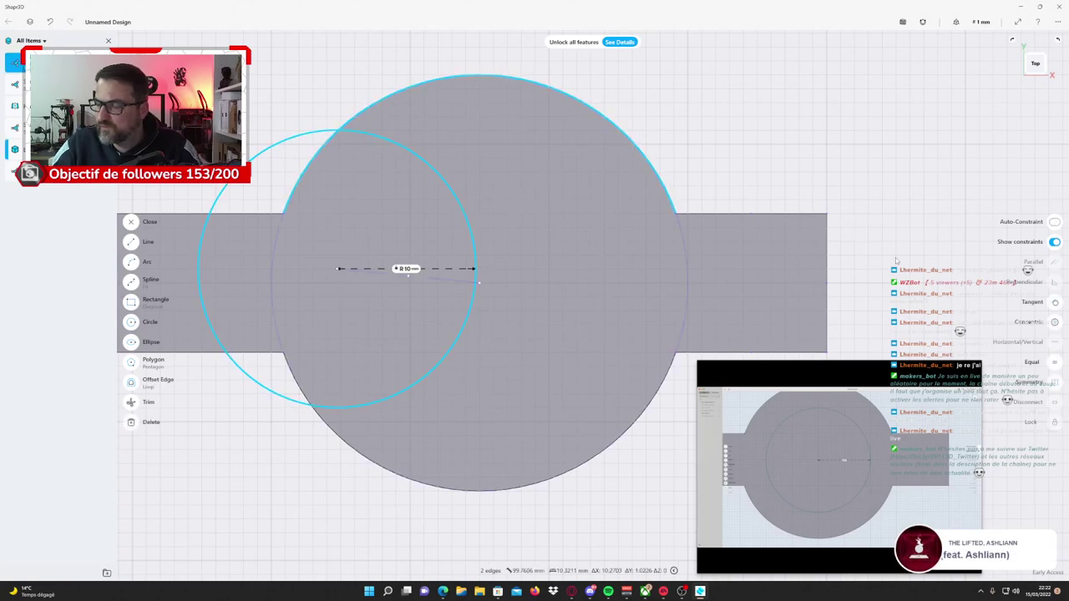
left_click(1055, 323)
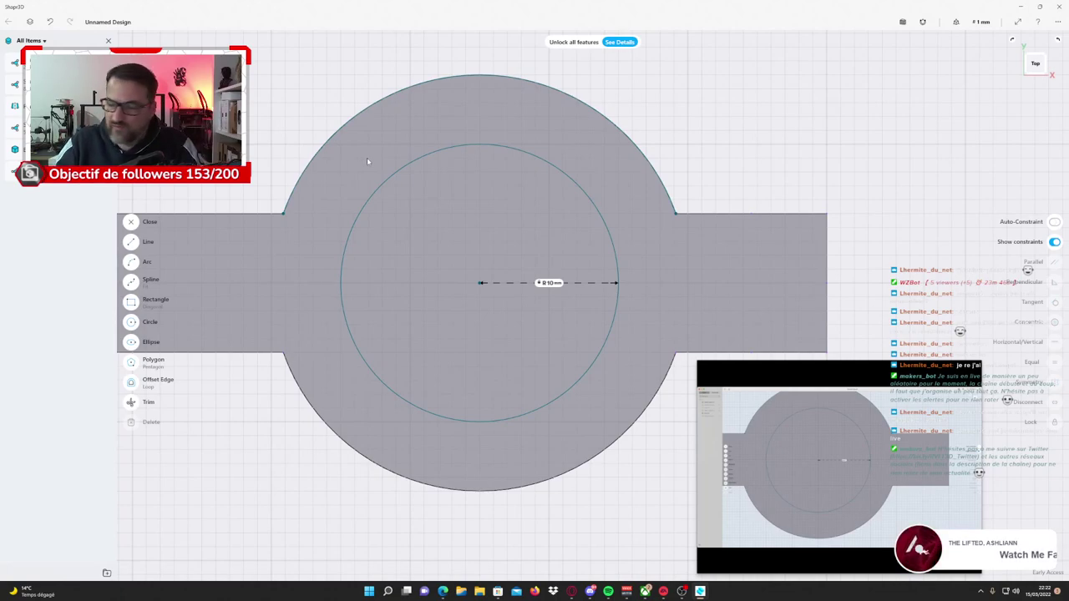
Draw a 25 × 2 mm rectangle from the circles' centre to the plate's right edge.
mouse_move(801, 467)
left_click(708, 564)
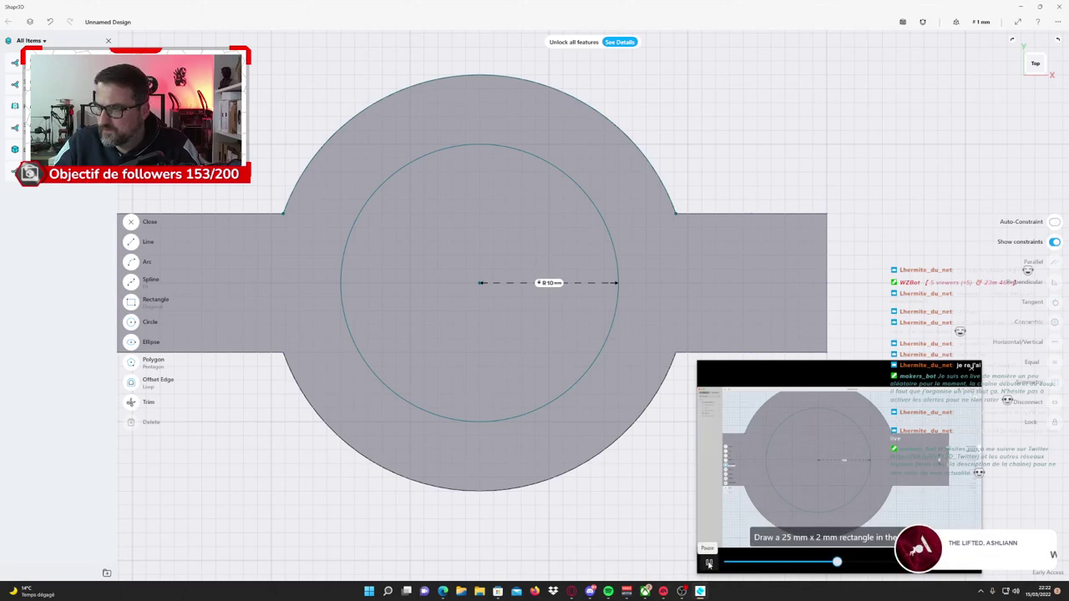
left_click(709, 564)
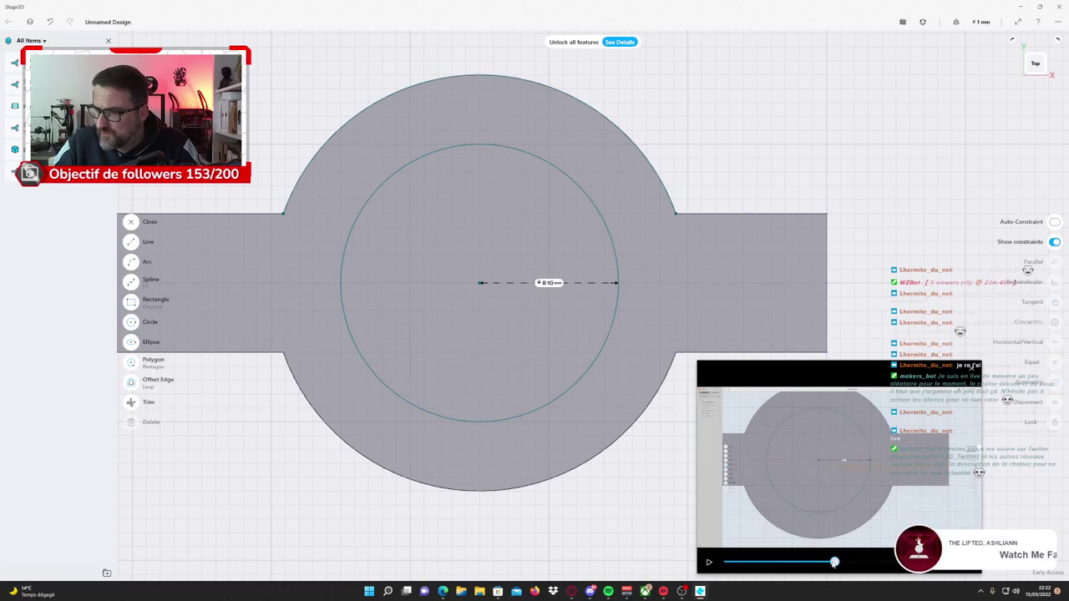
left_click(708, 564)
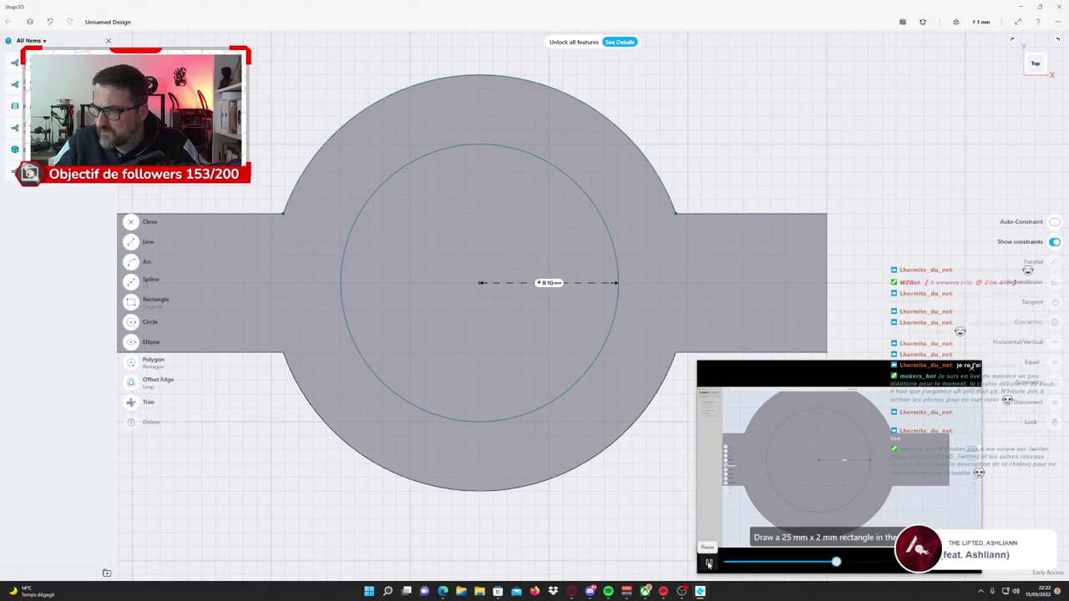
left_click(708, 563)
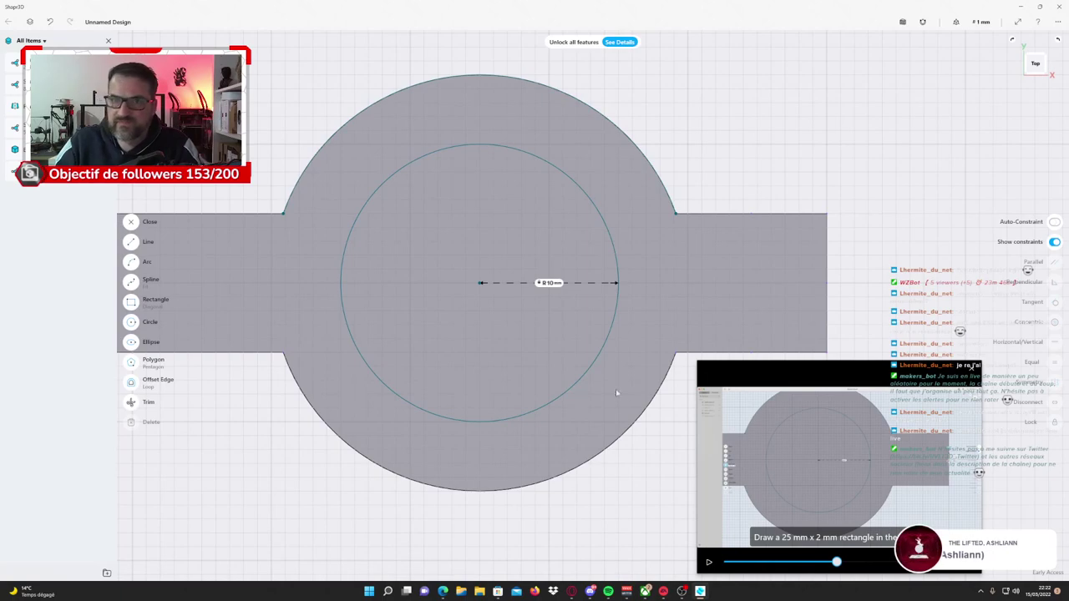
left_click(142, 300)
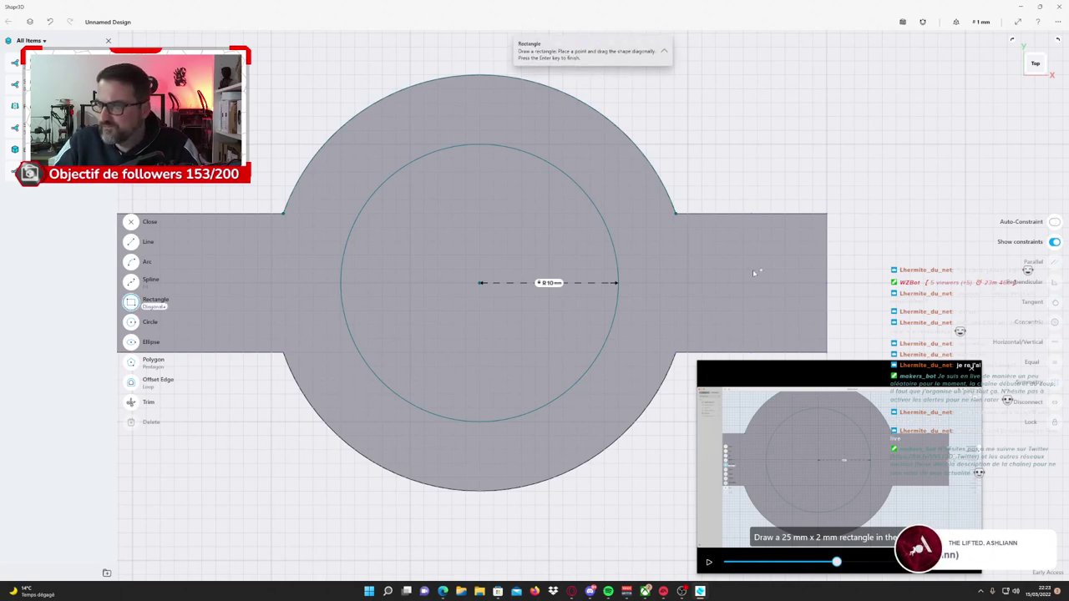
left_click(825, 268)
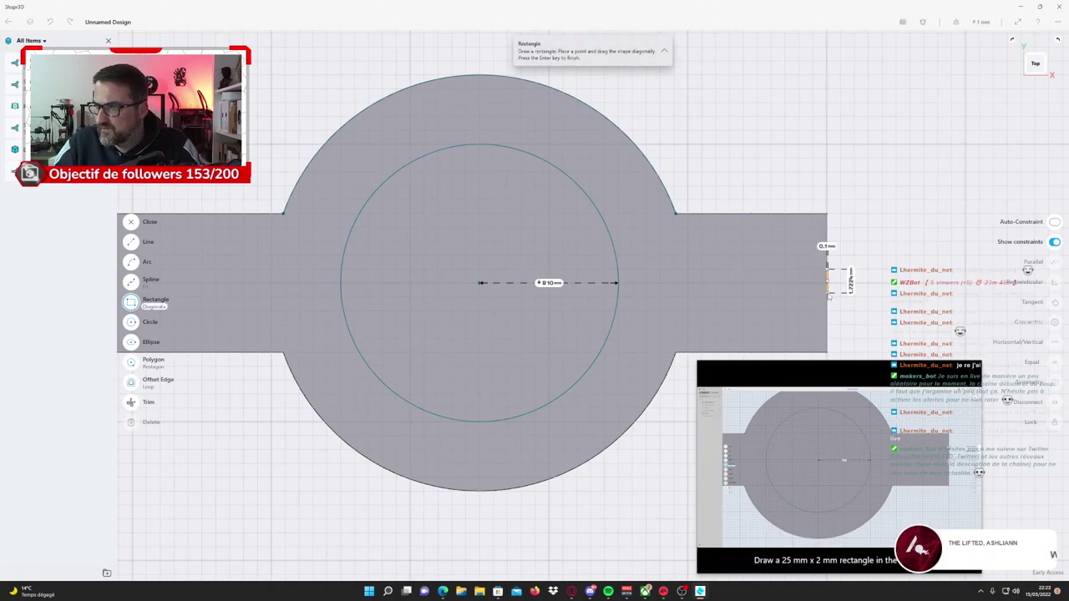
left_click(480, 299)
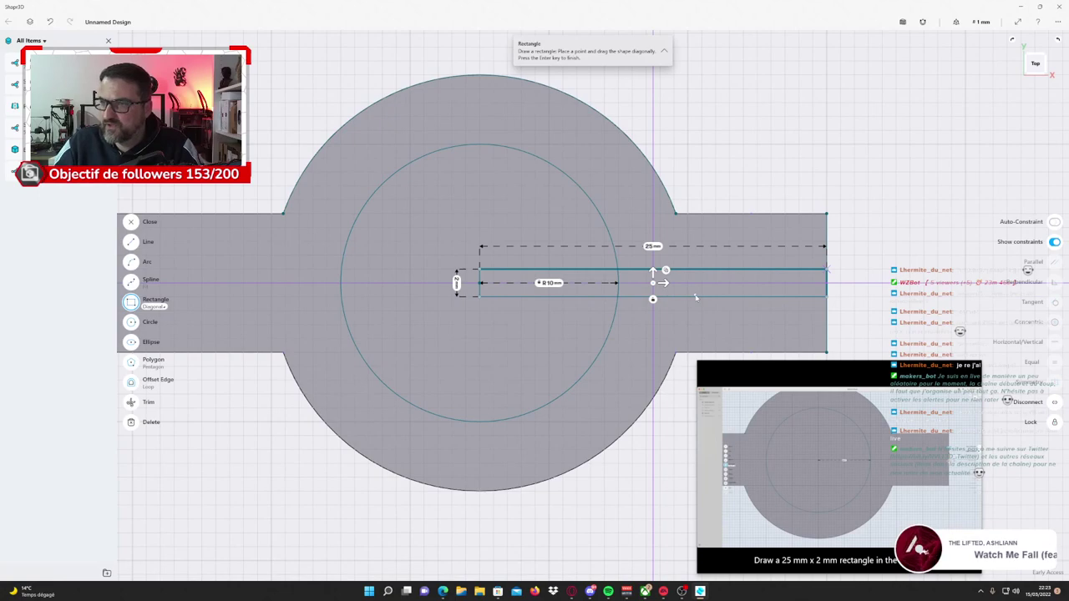
left_click(130, 221)
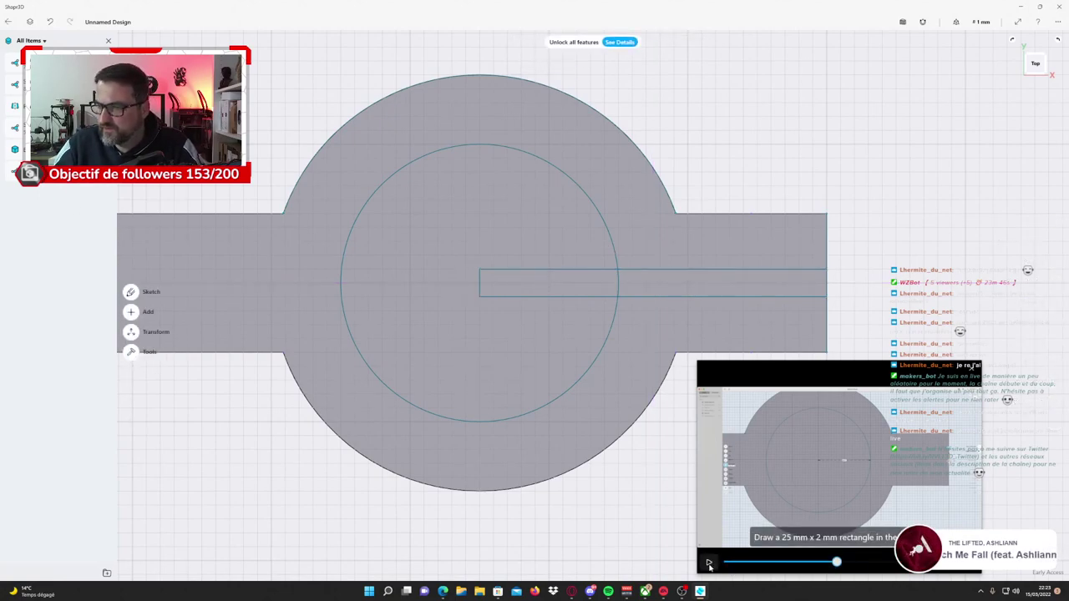
Back in the sketch, trim the arc across the slot opening and the top rectangle edge inside the circle.
left_click(709, 566)
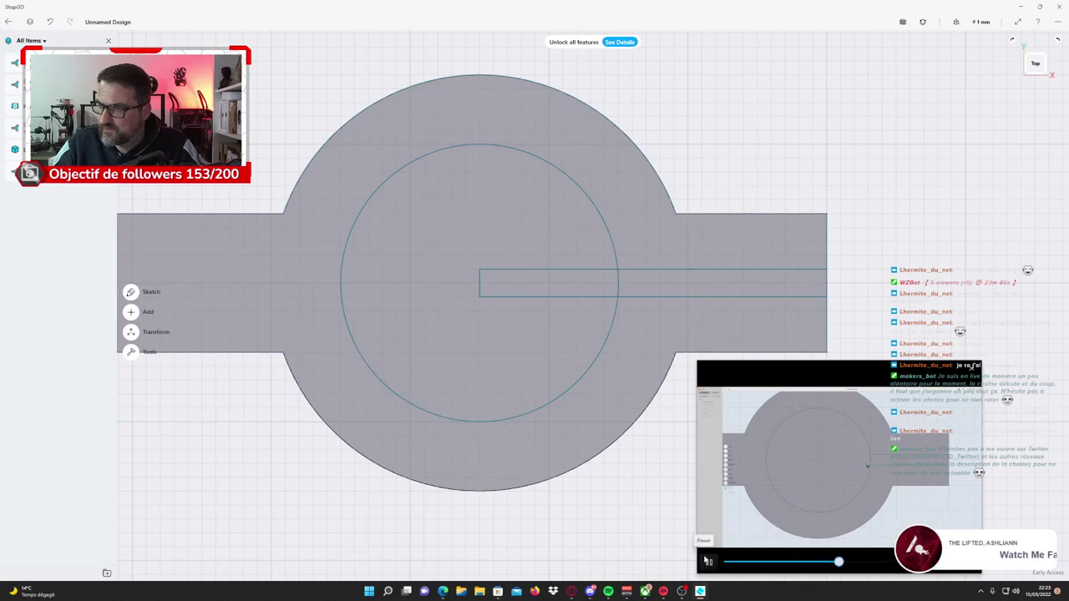
left_click(707, 561)
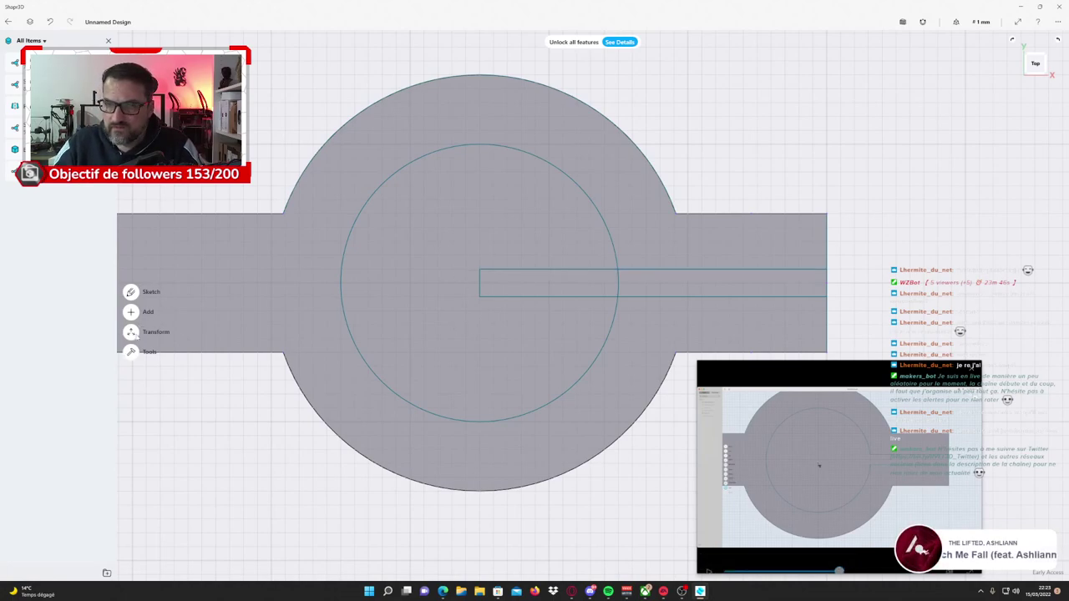
left_click(130, 352)
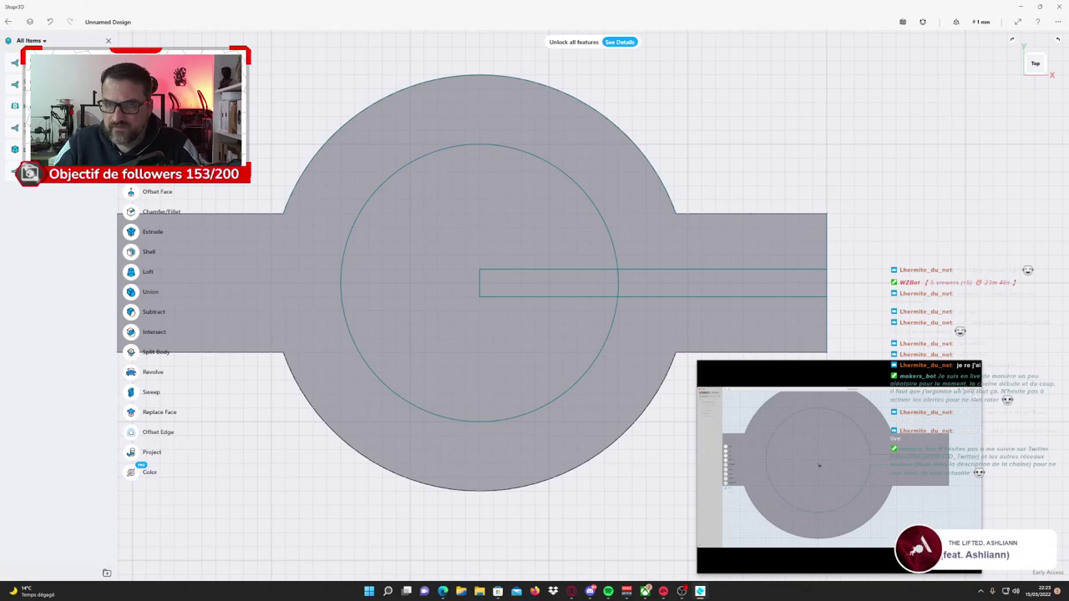
left_click(141, 215)
left_click(130, 292)
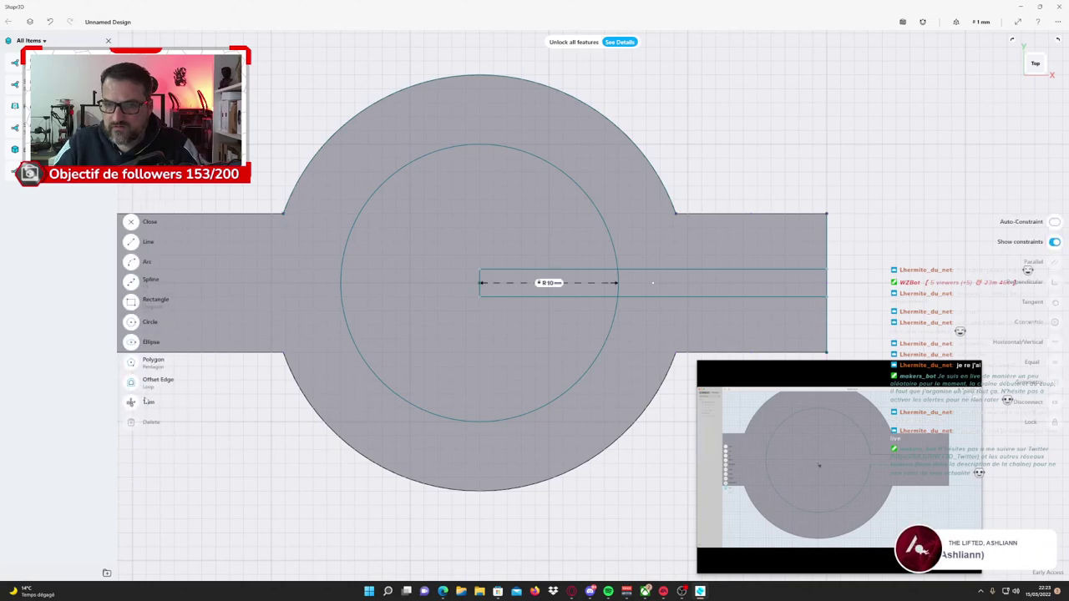
left_click(145, 402)
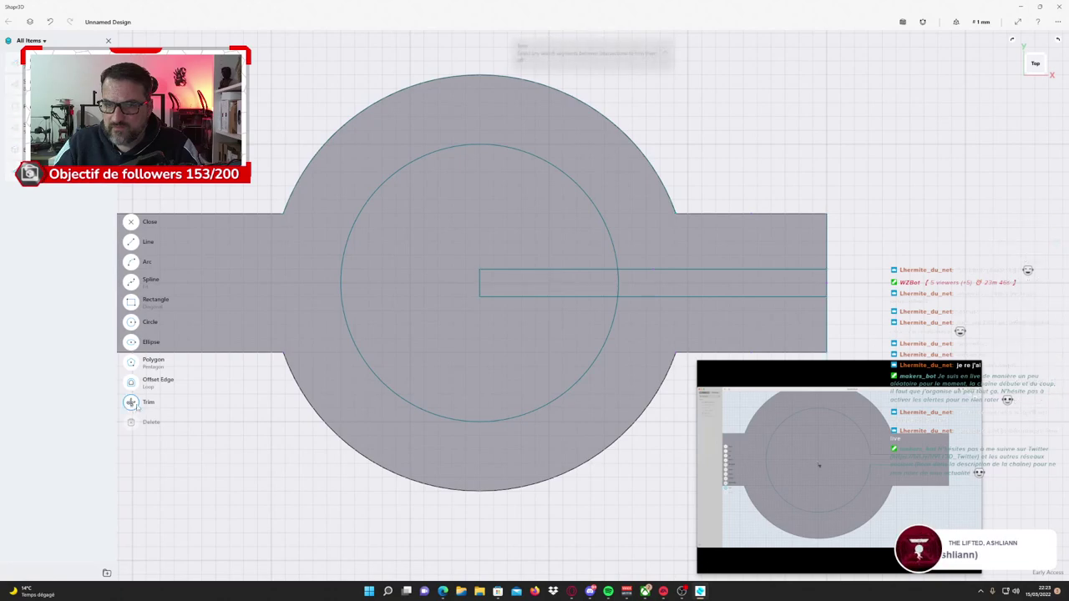
left_click(619, 284)
left_click(592, 272)
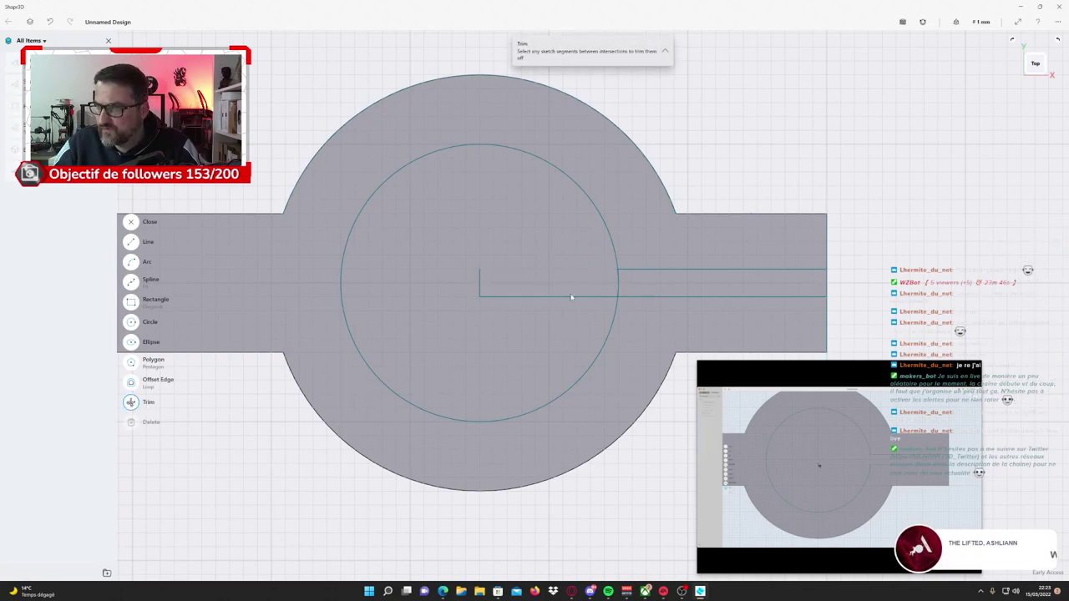
key("Escape")
Trim the leftover centre edge, lower line and short vertical segment inside the inner circle.
left_click(498, 296)
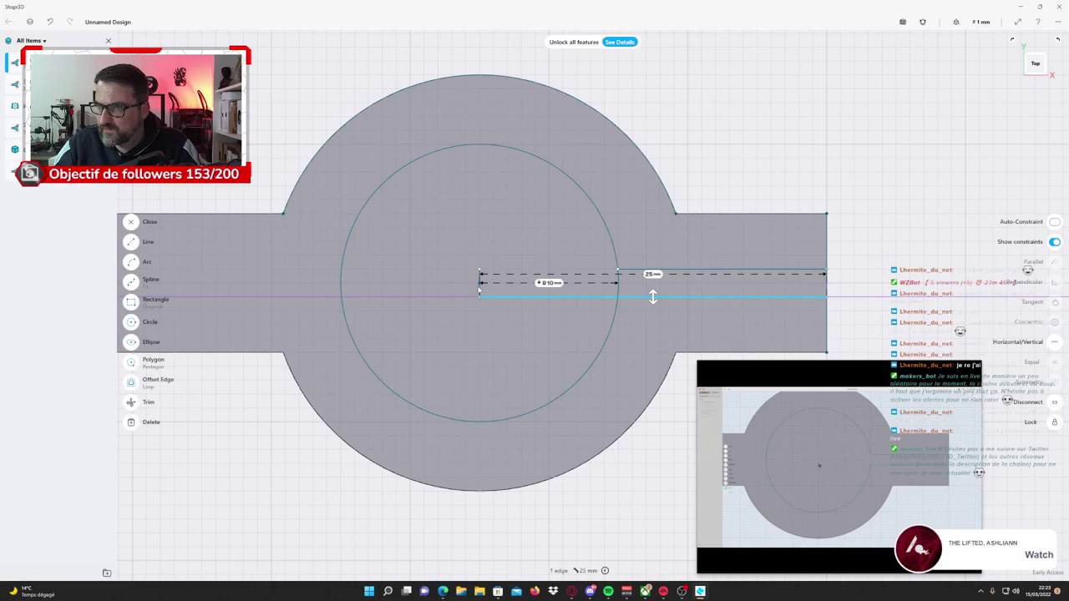
key("Escape")
left_click(480, 289)
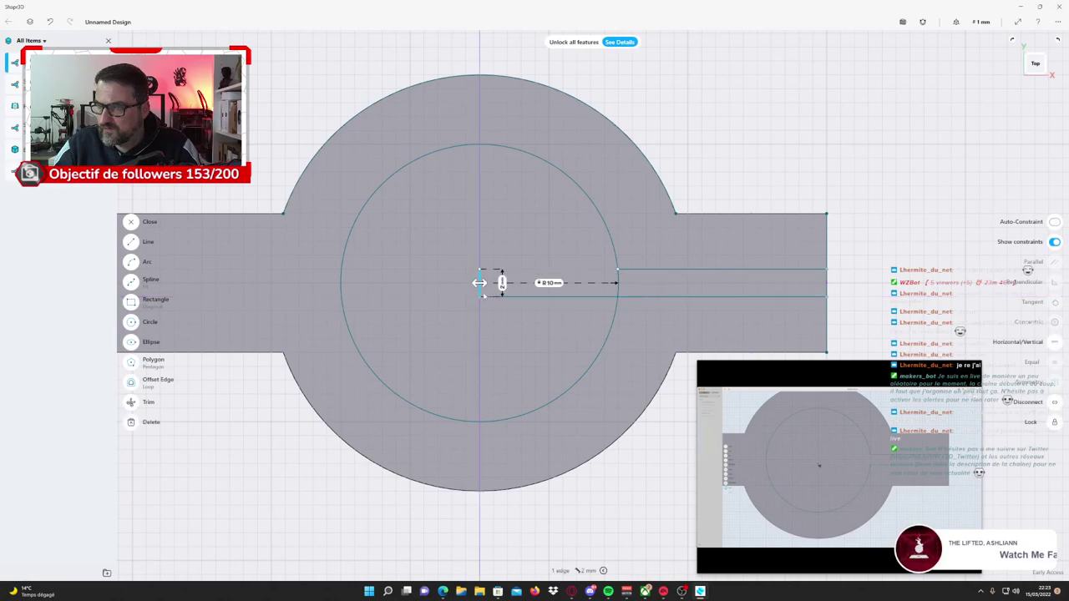
left_click(148, 402)
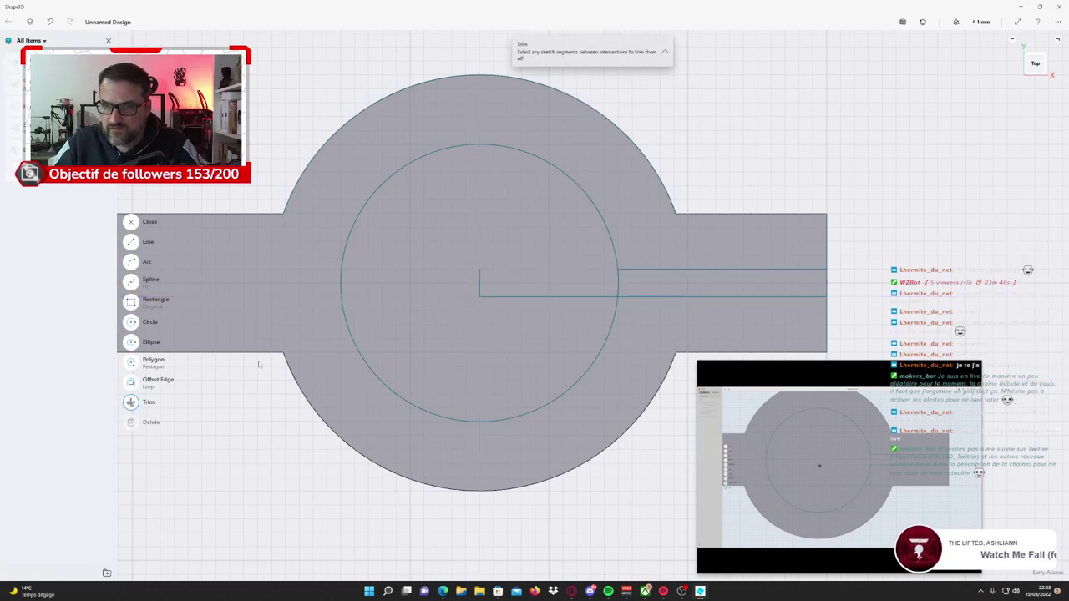
left_click(479, 283)
left_click(499, 298)
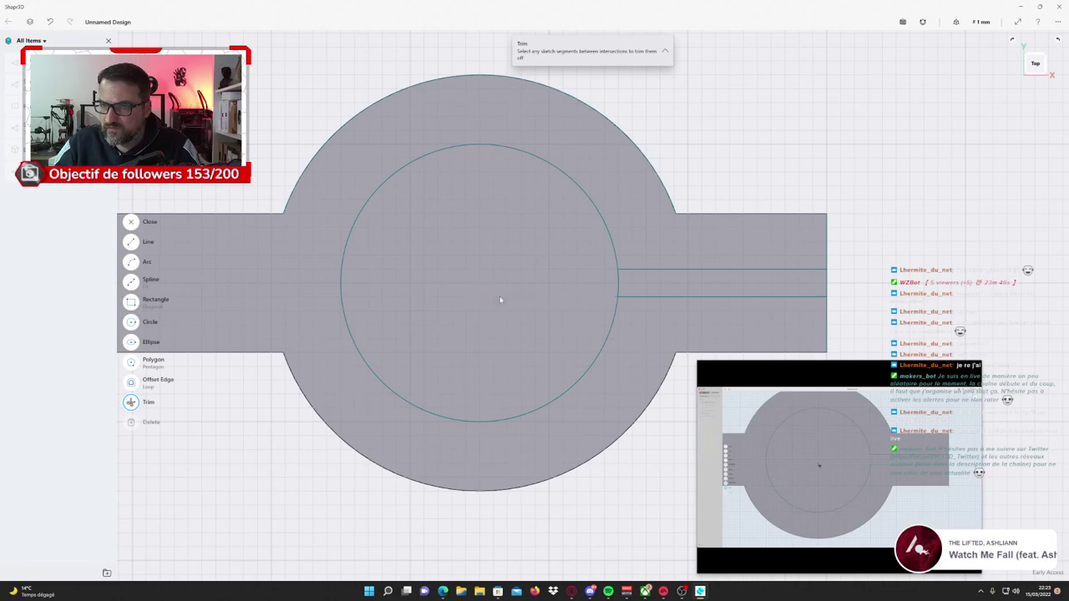
left_click(618, 285)
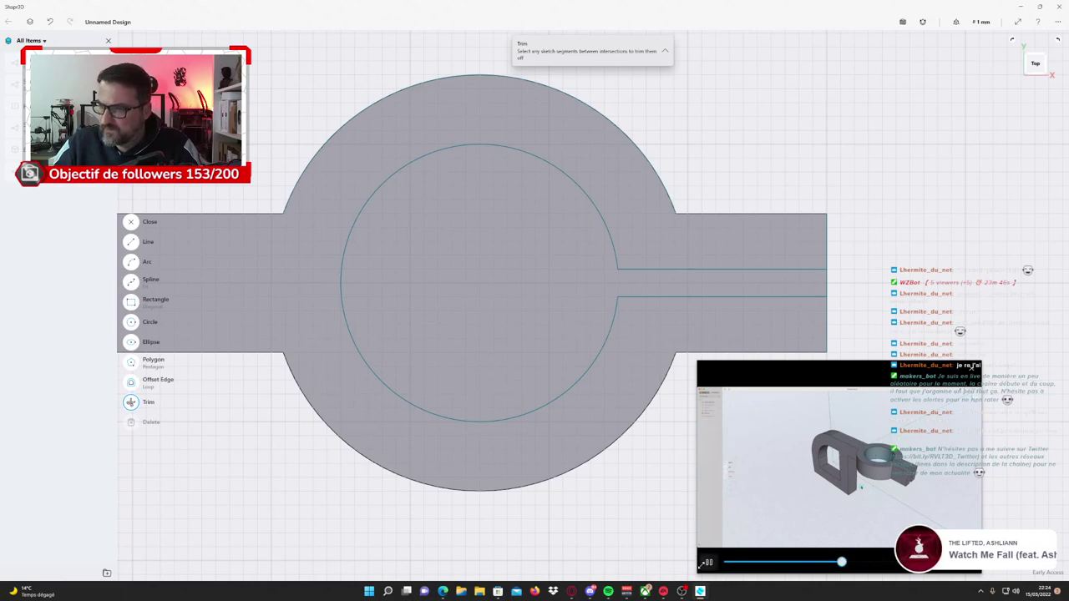
left_click(709, 563)
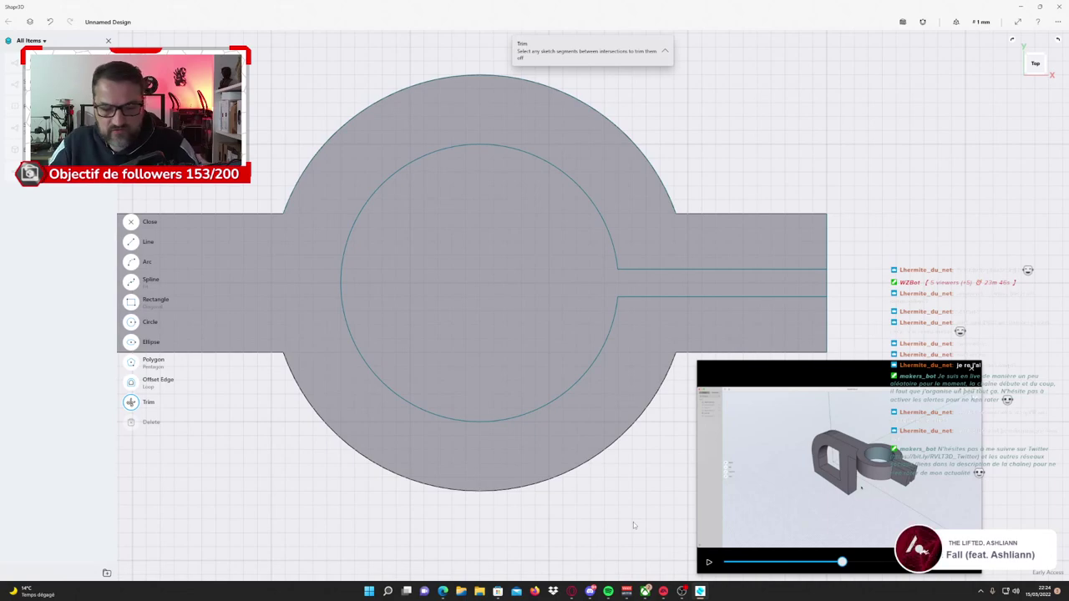
Extrude the inner circle and slot faces downward to cut through the ring.
right_click_drag(633, 522, 610, 420)
left_click(696, 257)
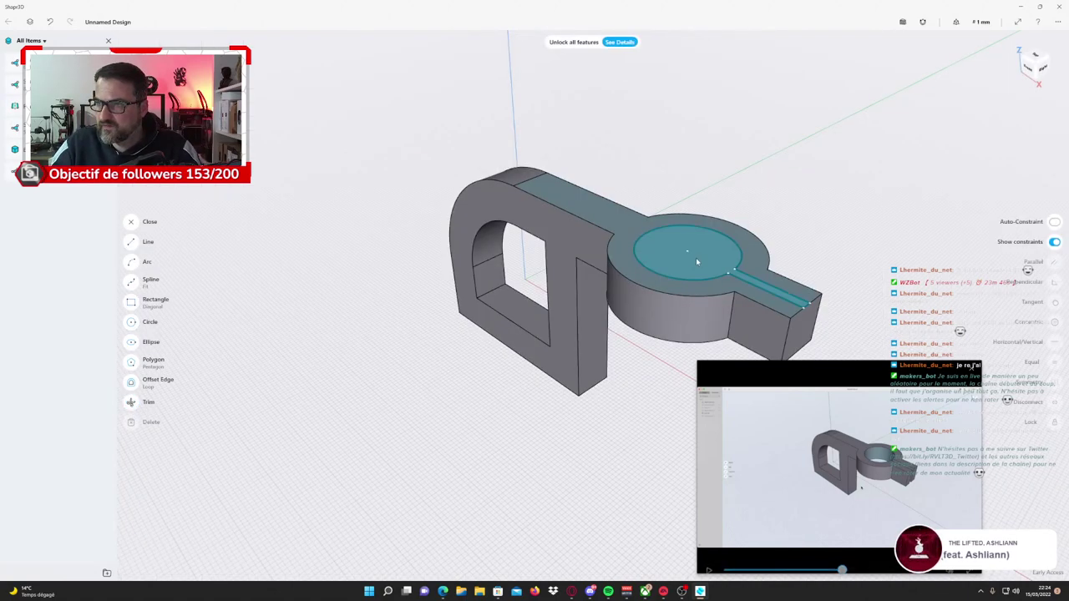
left_click_drag(698, 250, 684, 367)
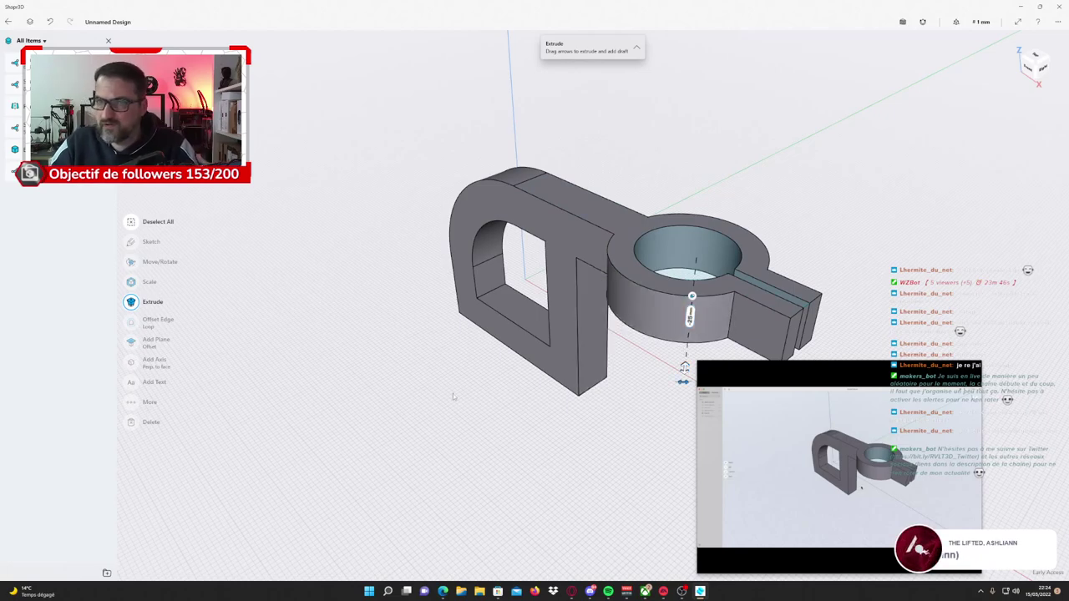
left_click(282, 351)
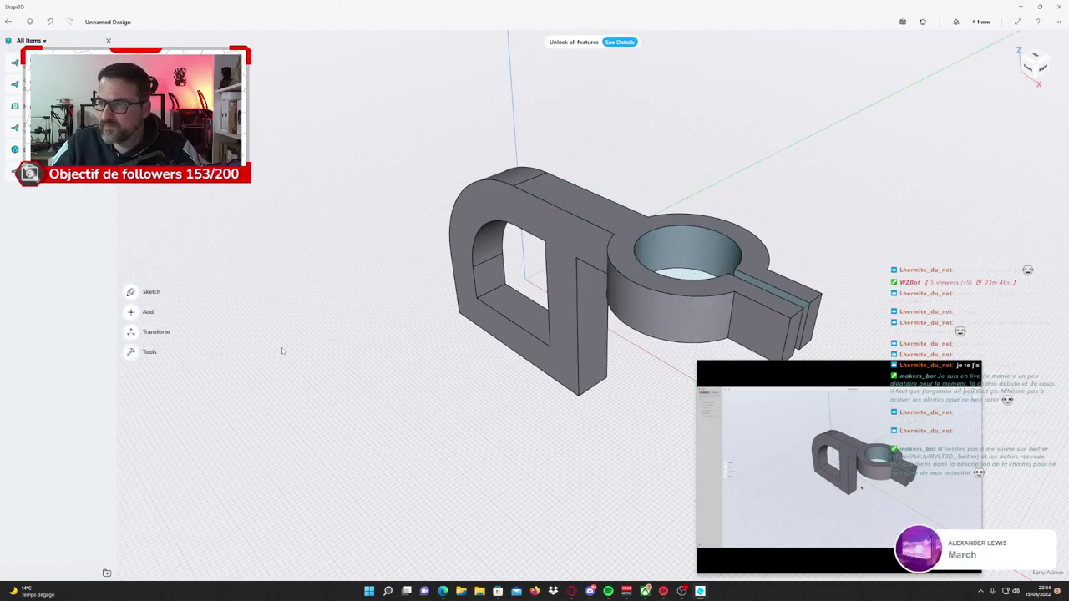
middle_click_drag(355, 323, 296, 286)
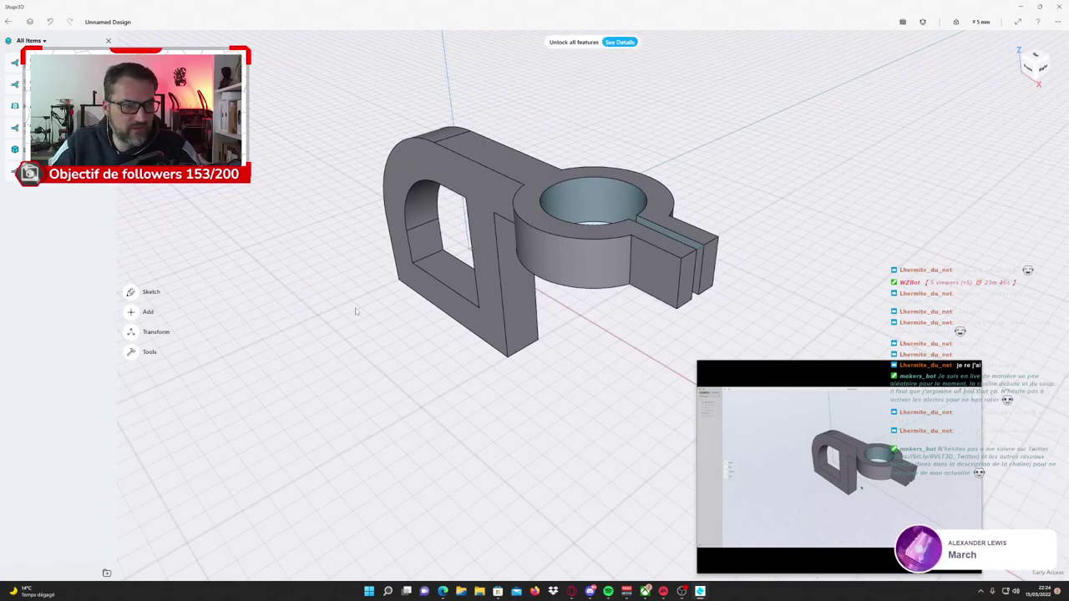
Switch from the browser back to the Shapr3D clamp model.
key("alt+Tab")
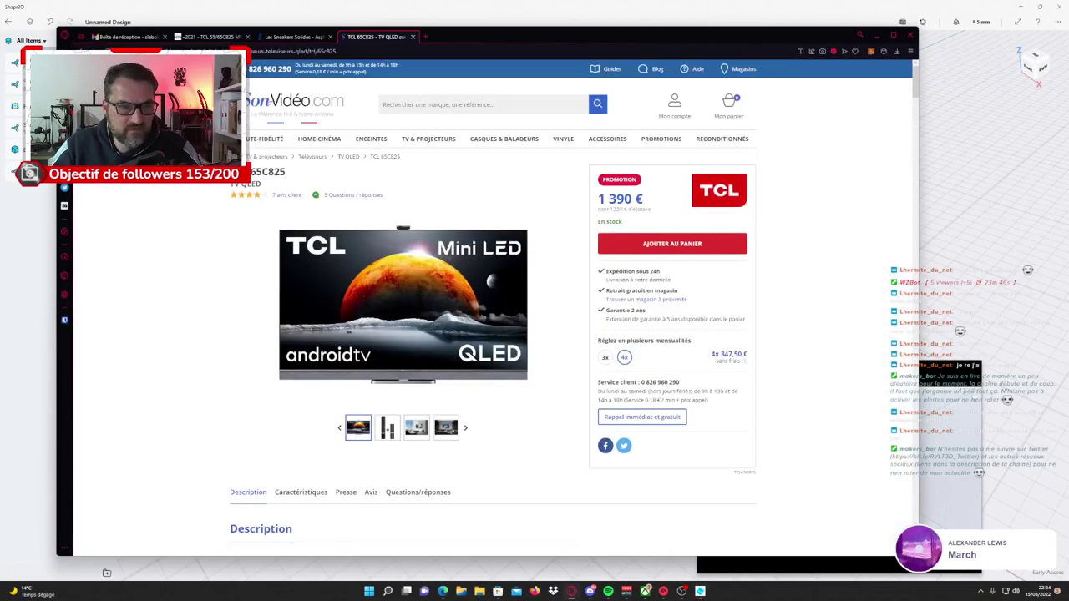
key("alt+Tab")
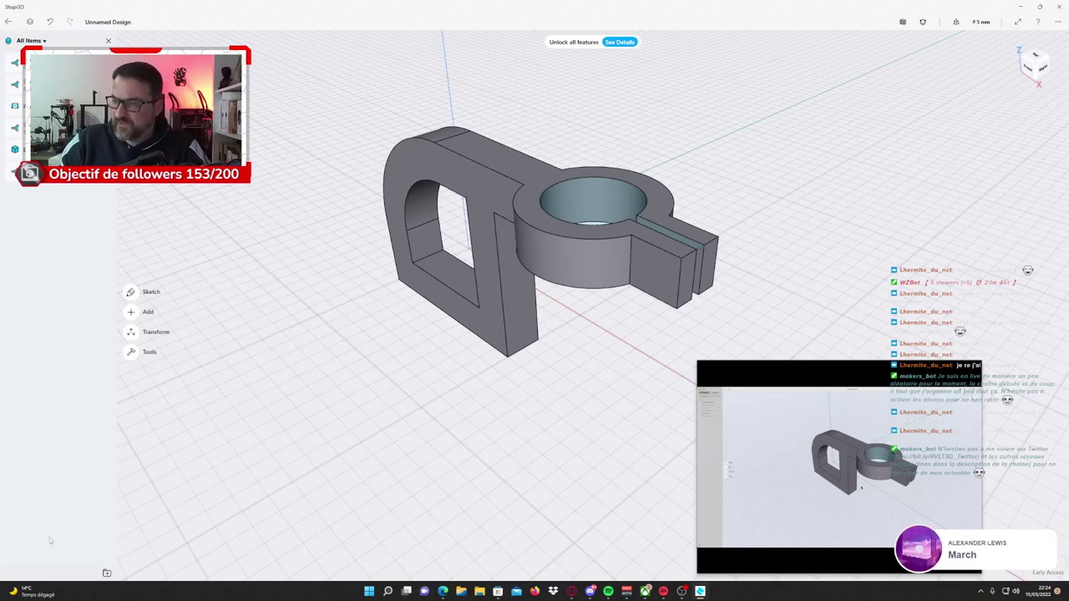
mouse_move(708, 563)
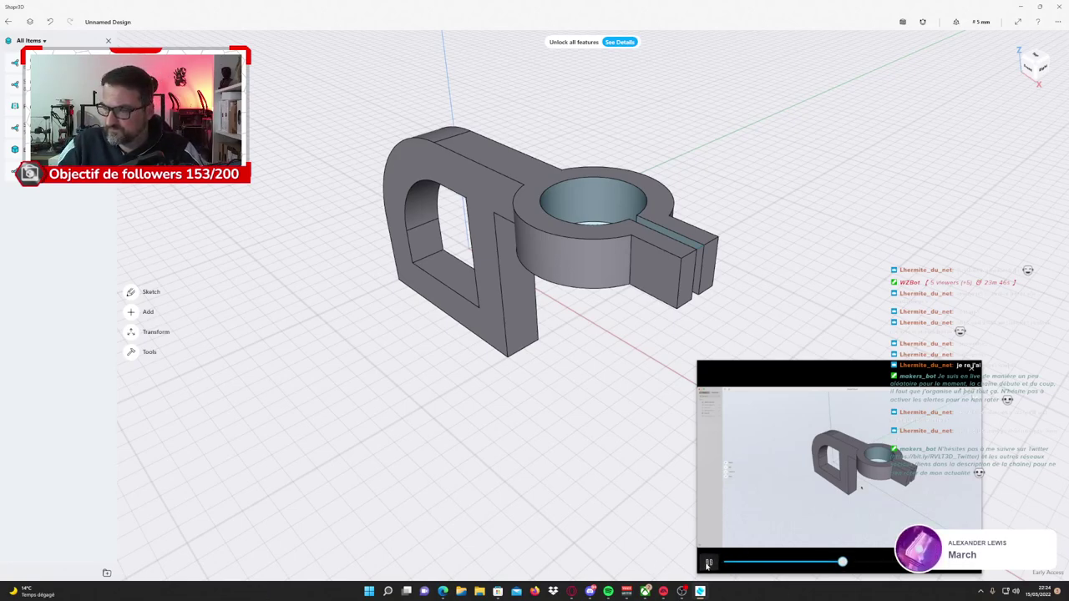
left_click(708, 562)
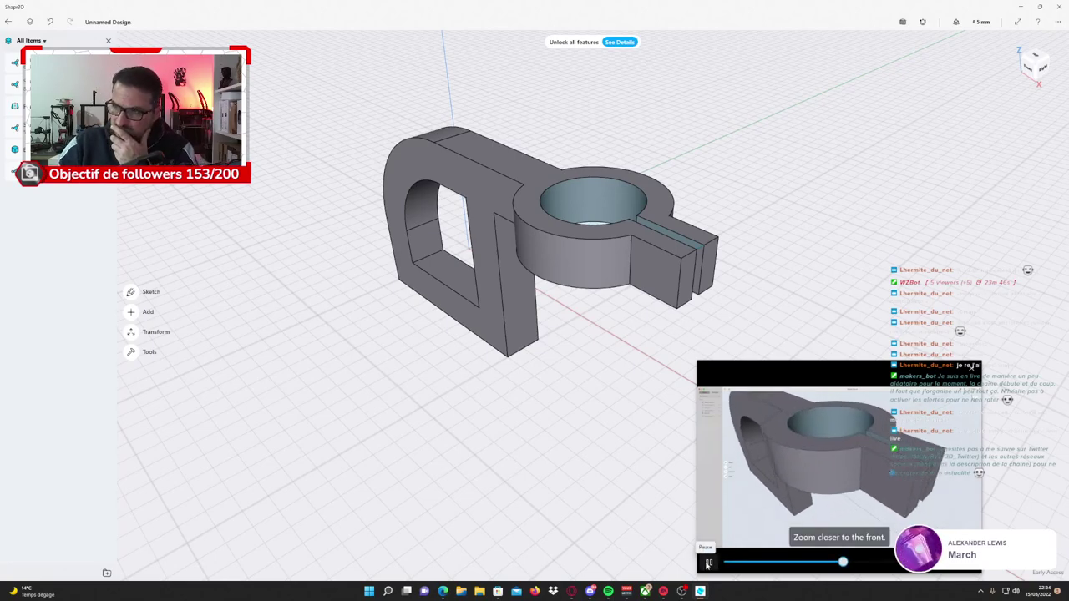
scroll(595, 361, "up", 2)
scroll(593, 367, "up", 2)
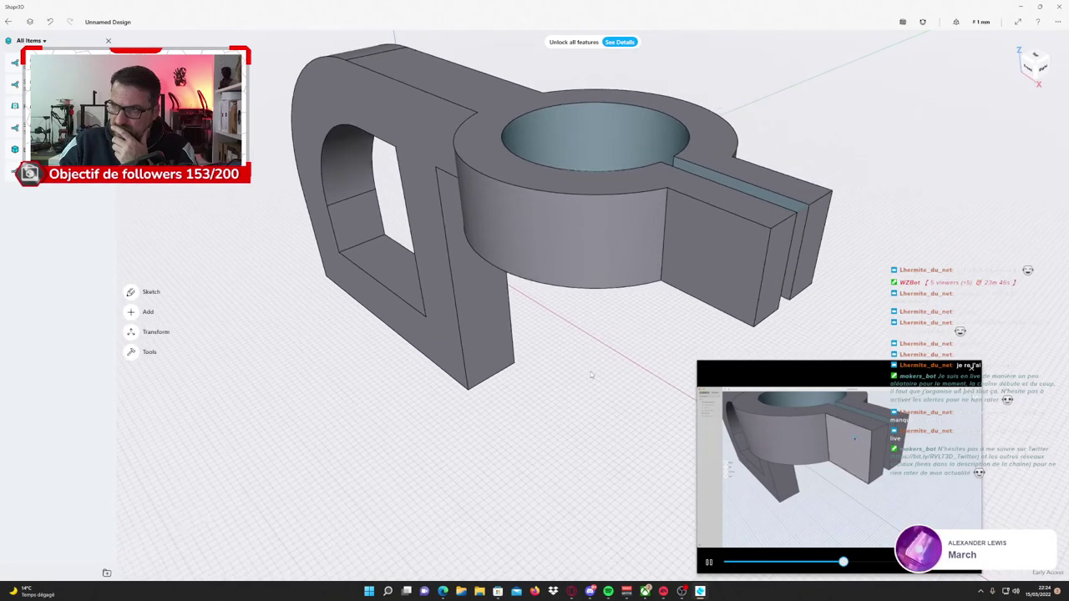
scroll(591, 375, "up", 2)
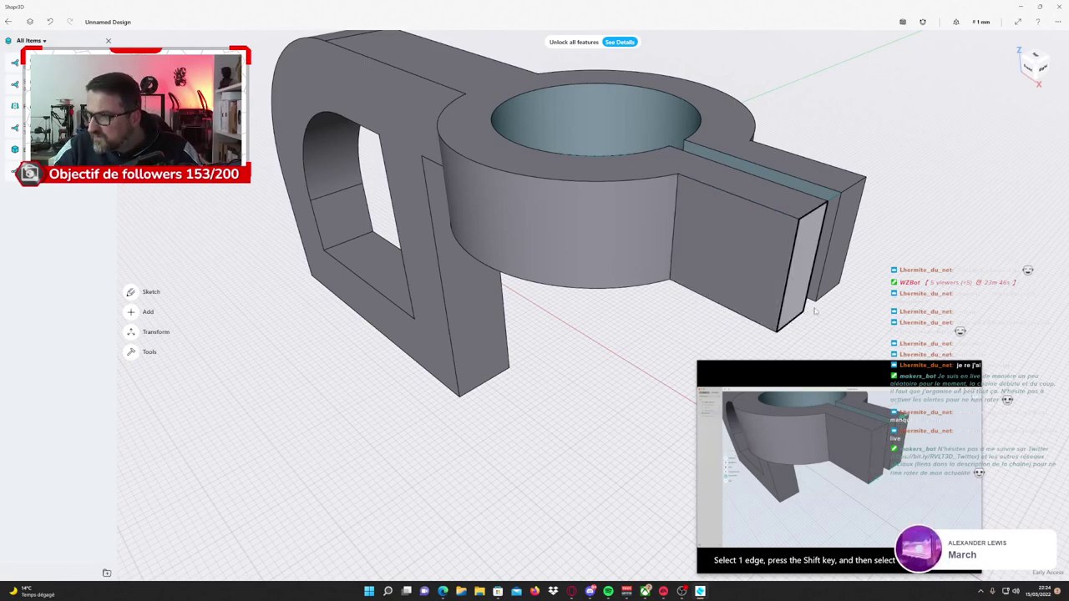
mouse_move(749, 260)
right_mouse_down()
mouse_move(695, 335)
mouse_move(686, 327)
right_mouse_up()
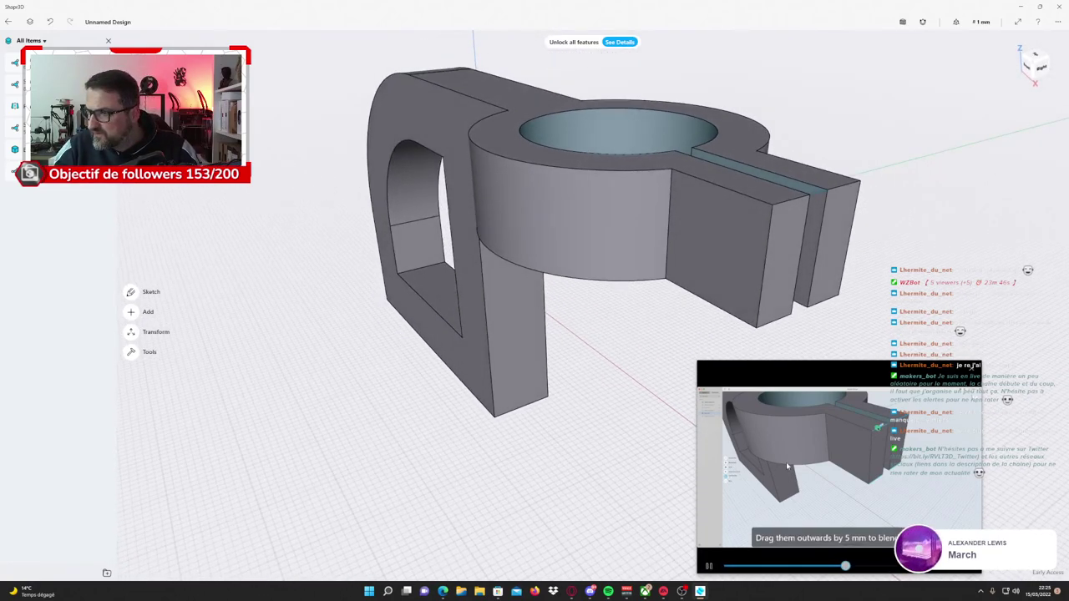
left_click(708, 562)
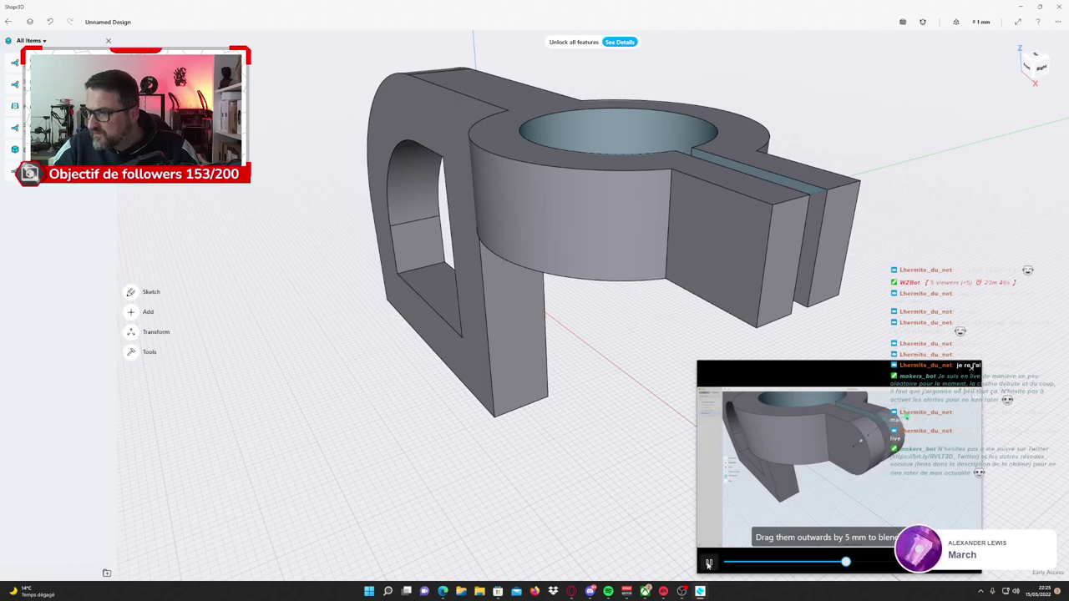
left_click(787, 204)
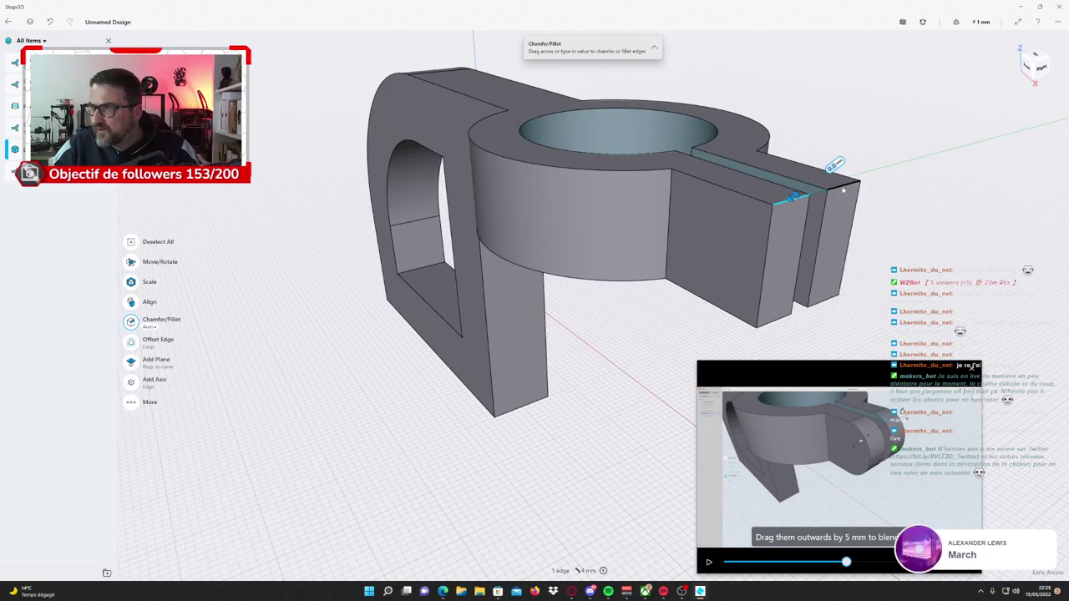
left_click(833, 299)
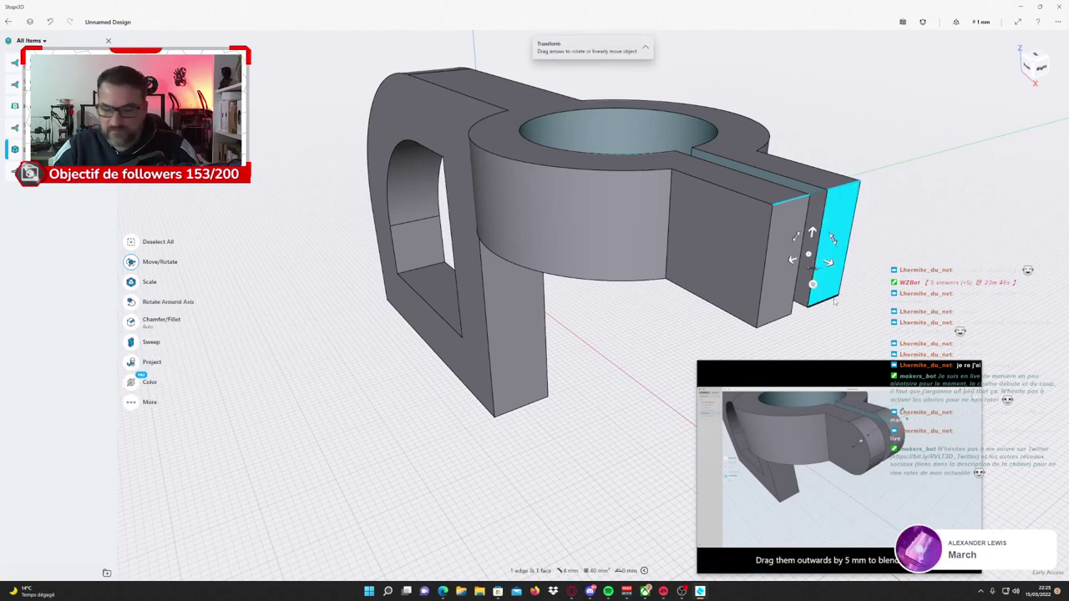
key("Delete")
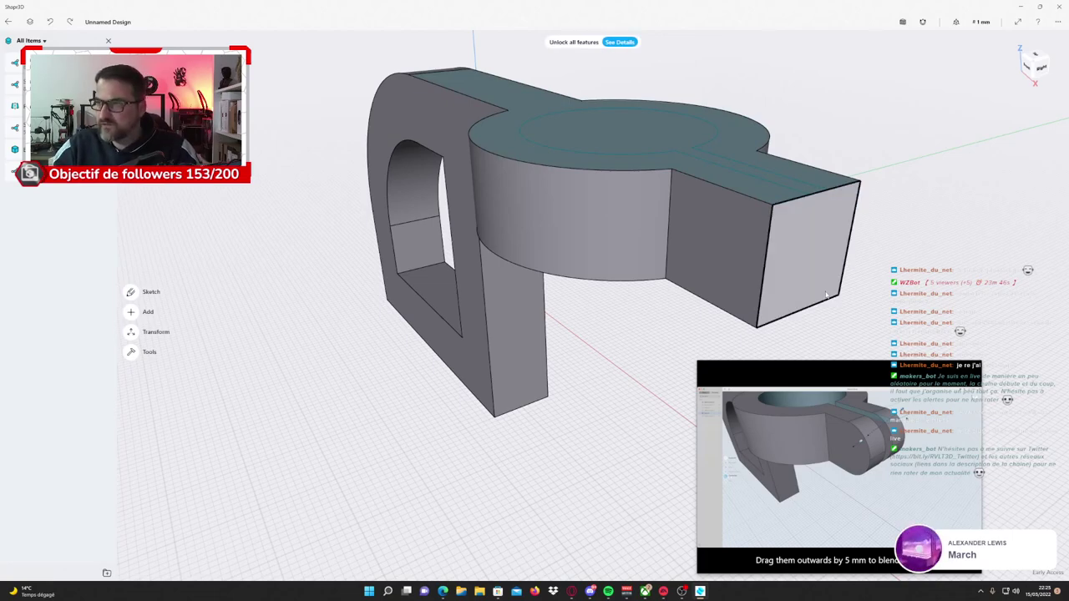
double_click(610, 136)
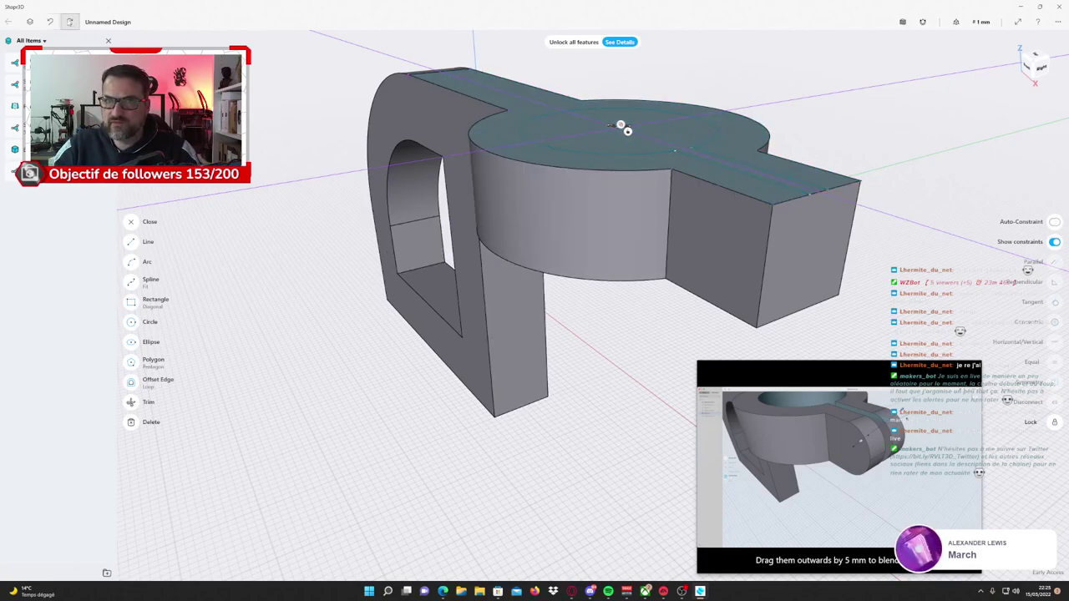
left_click_drag(622, 125, 723, 287)
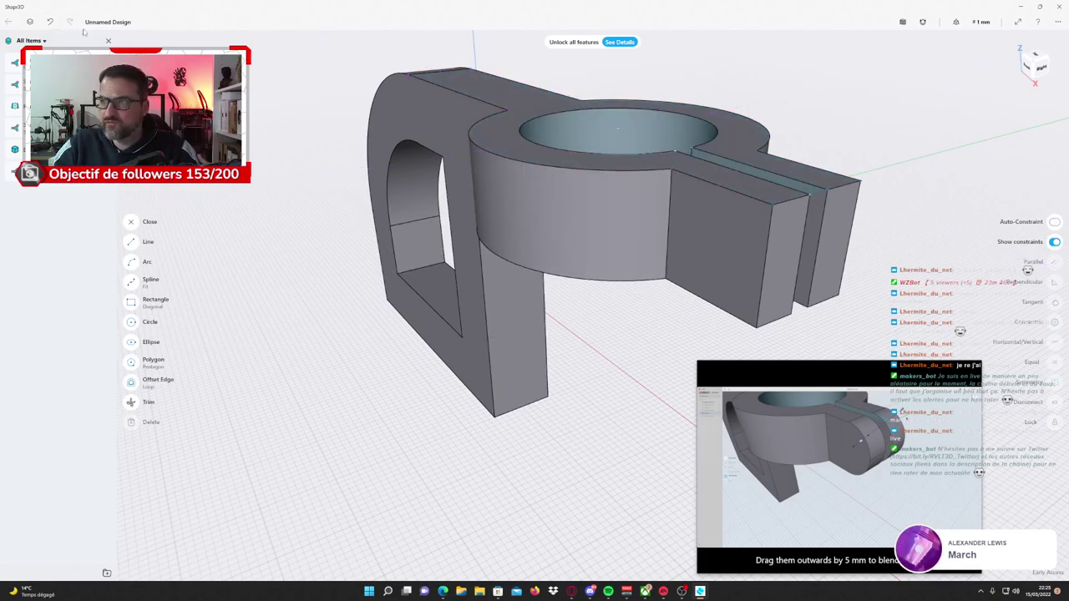
left_click(774, 325)
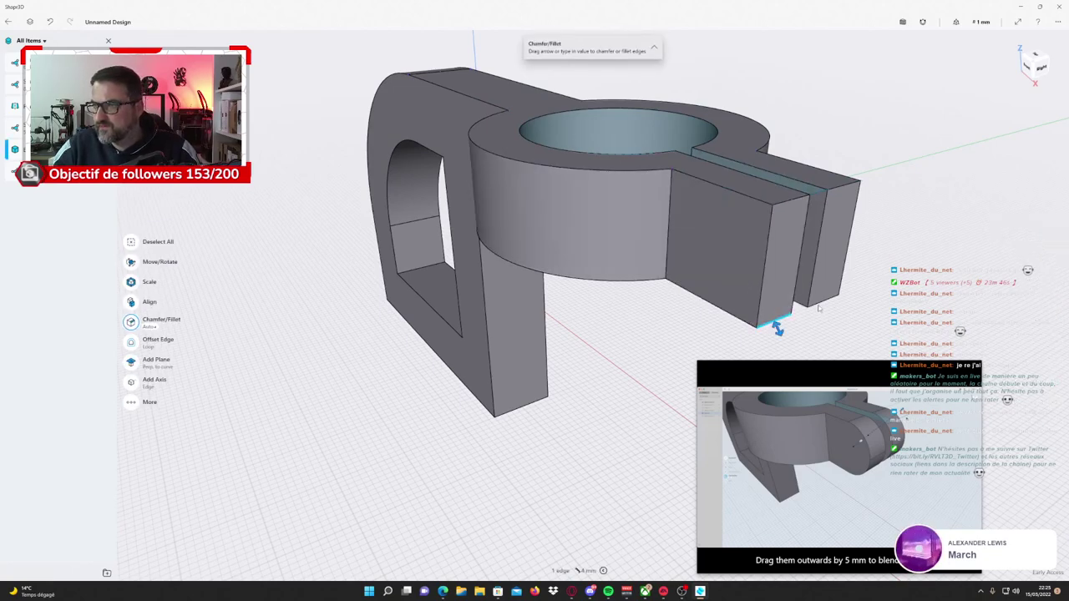
Fillet the top and bottom edges at the outer ends of both tabs.
left_click(820, 308)
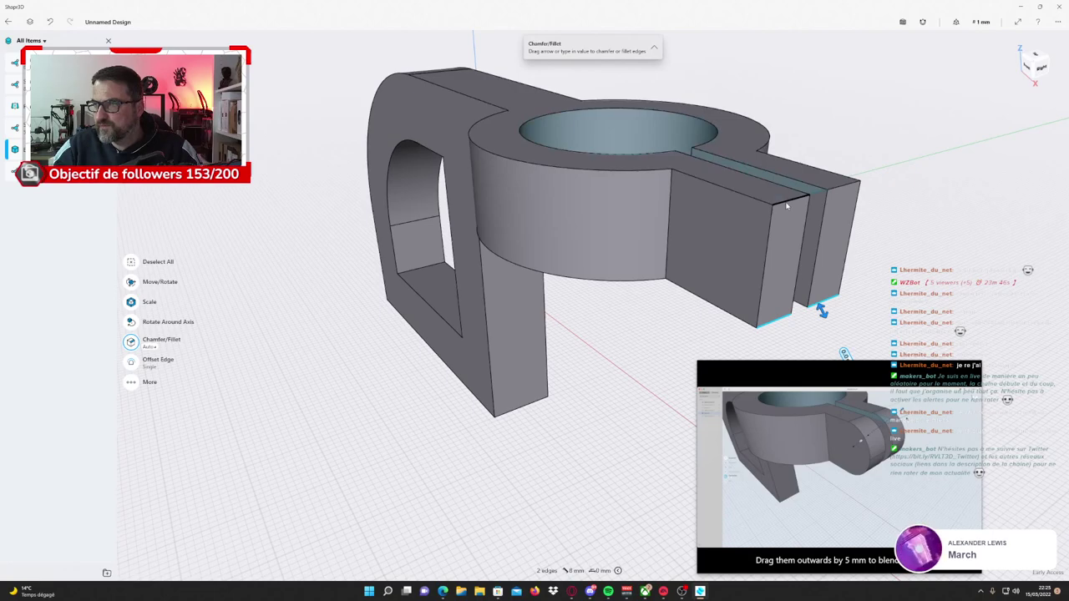
left_click(786, 203)
left_click(841, 188)
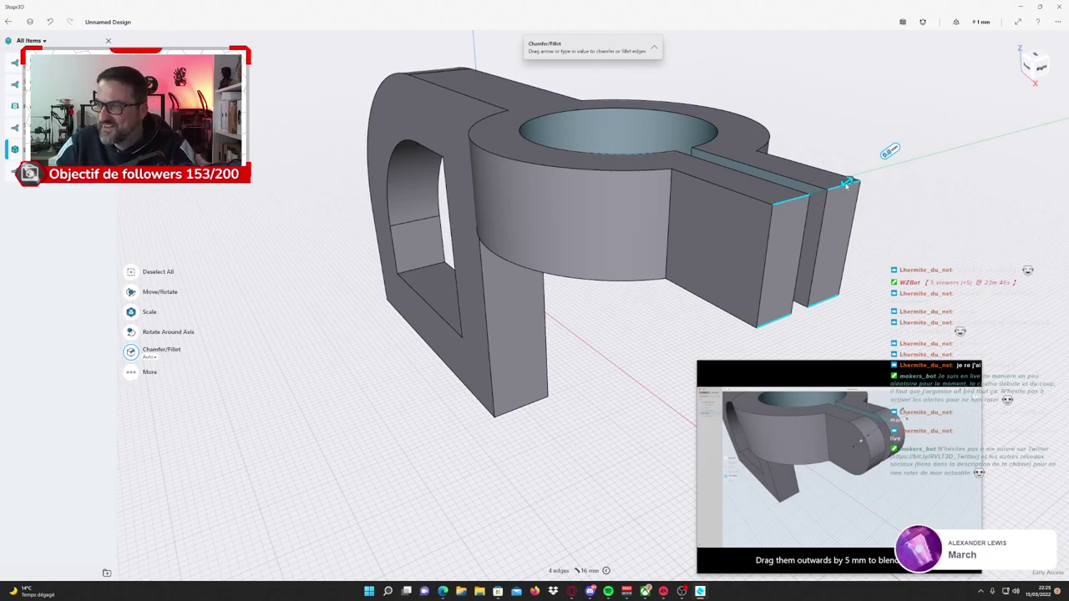
left_click_drag(846, 186, 909, 164)
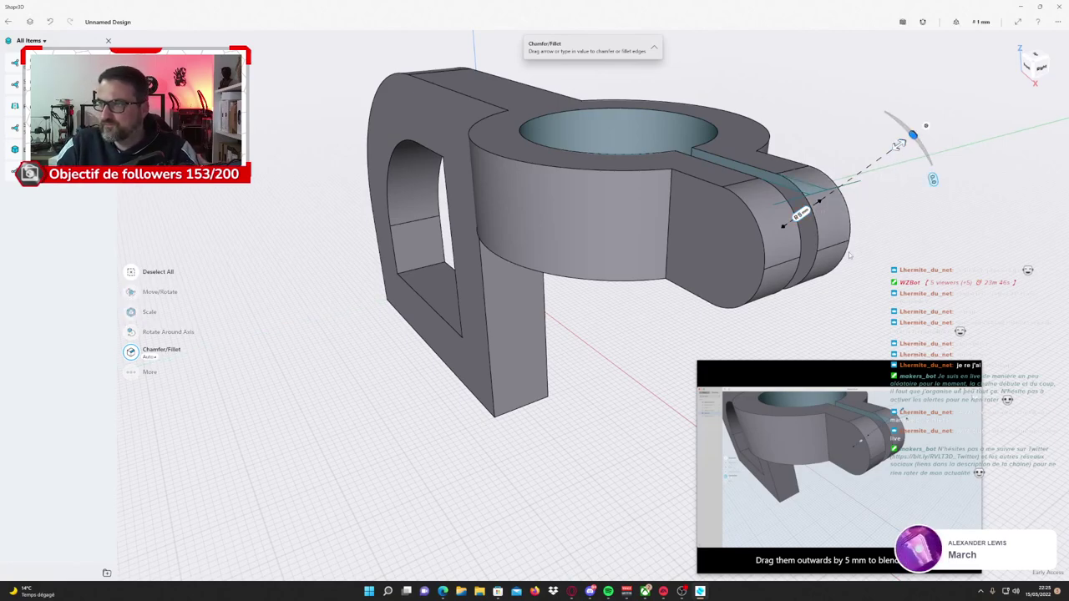
left_click(795, 311)
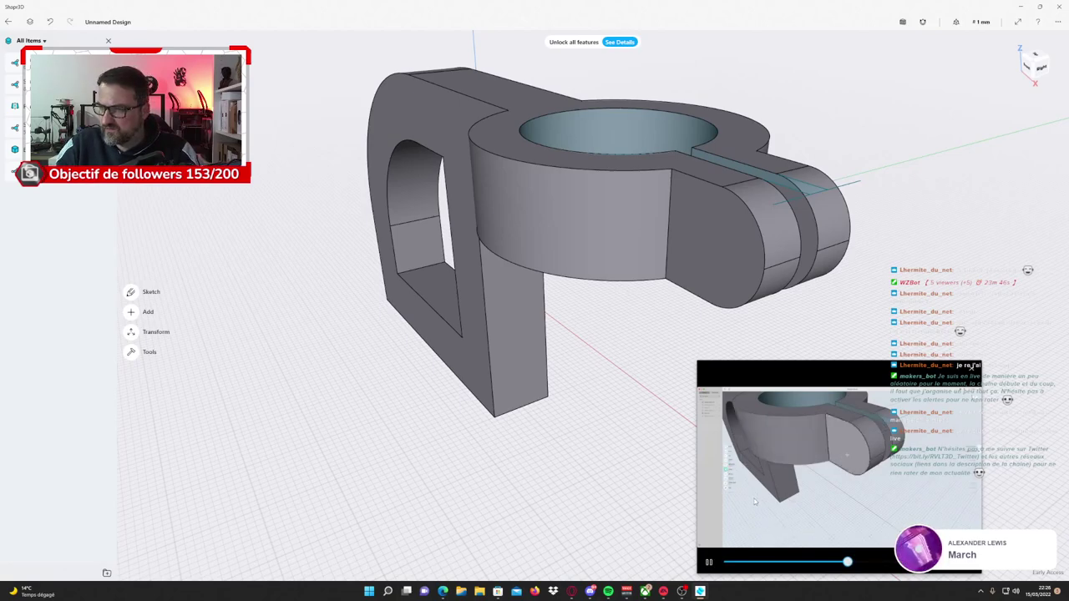
Sketch a circle of radius 2 mm on the front tab's side face.
left_click(709, 563)
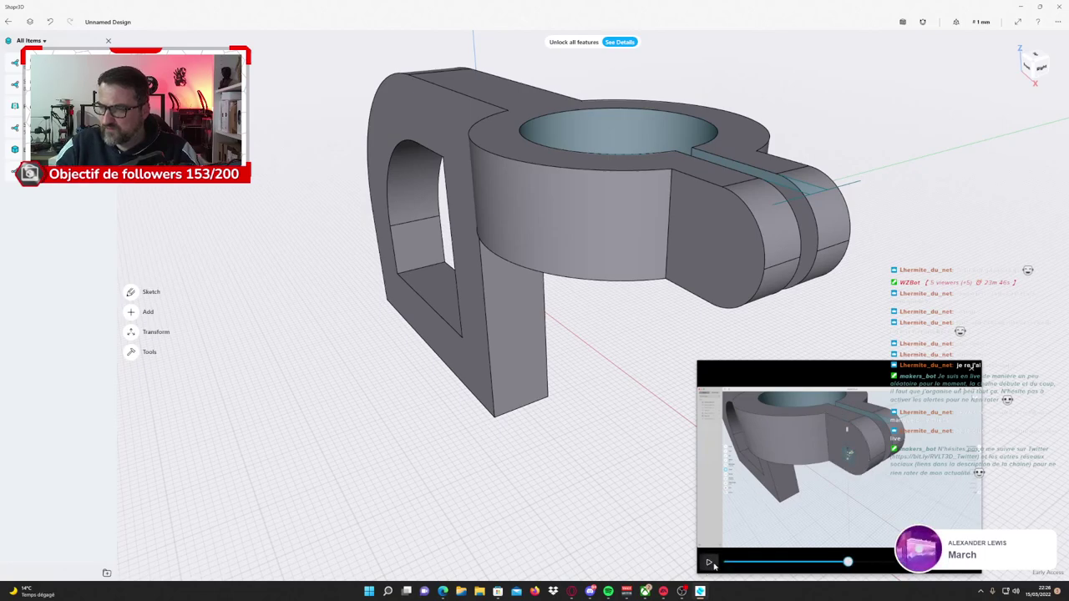
left_click(131, 292)
left_click(132, 324)
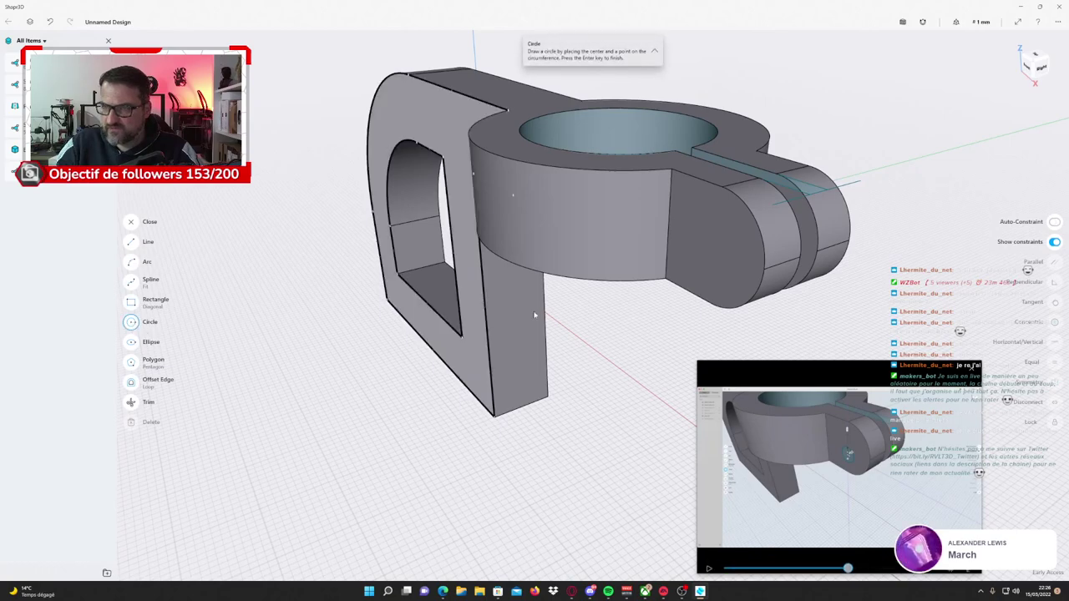
left_click(698, 235)
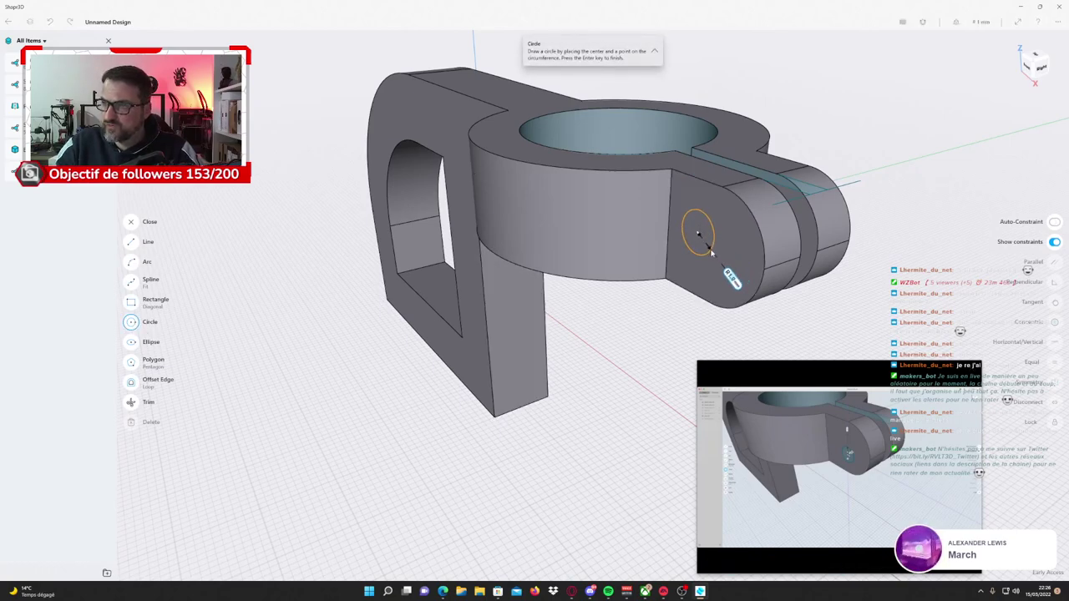
left_click(710, 251)
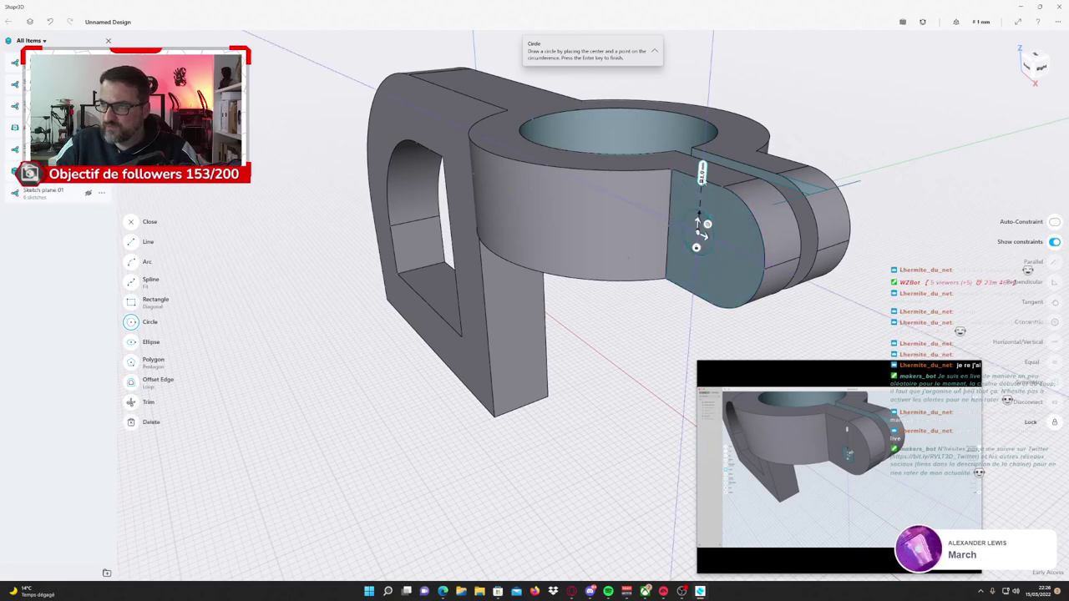
left_click(703, 187)
left_click(715, 232)
left_click(690, 207)
left_click(738, 220)
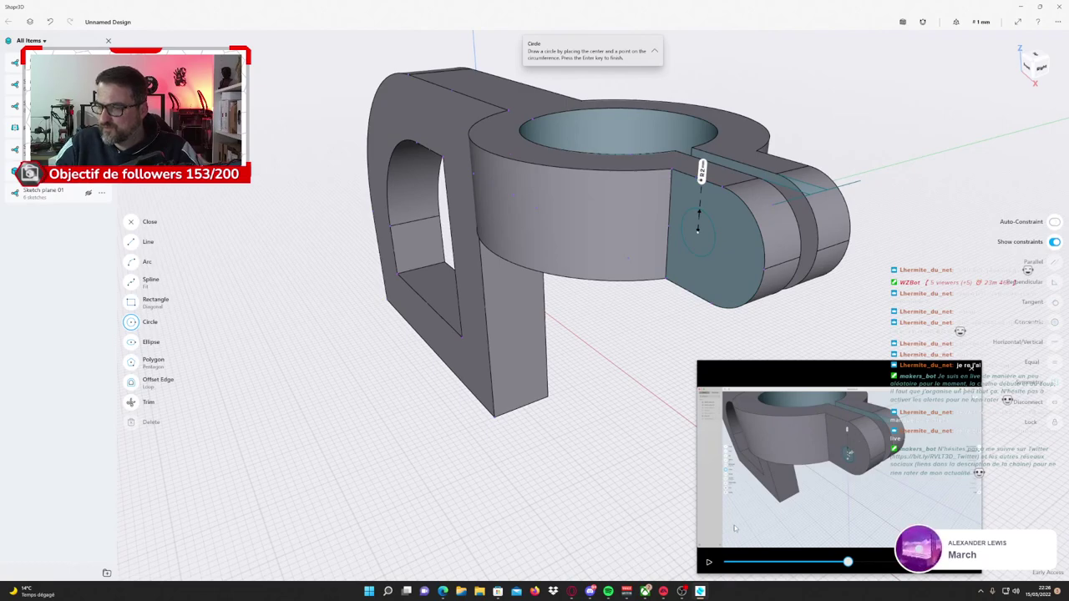
Make the 2 mm circle concentric with the tab's rounded end edge.
left_click(708, 562)
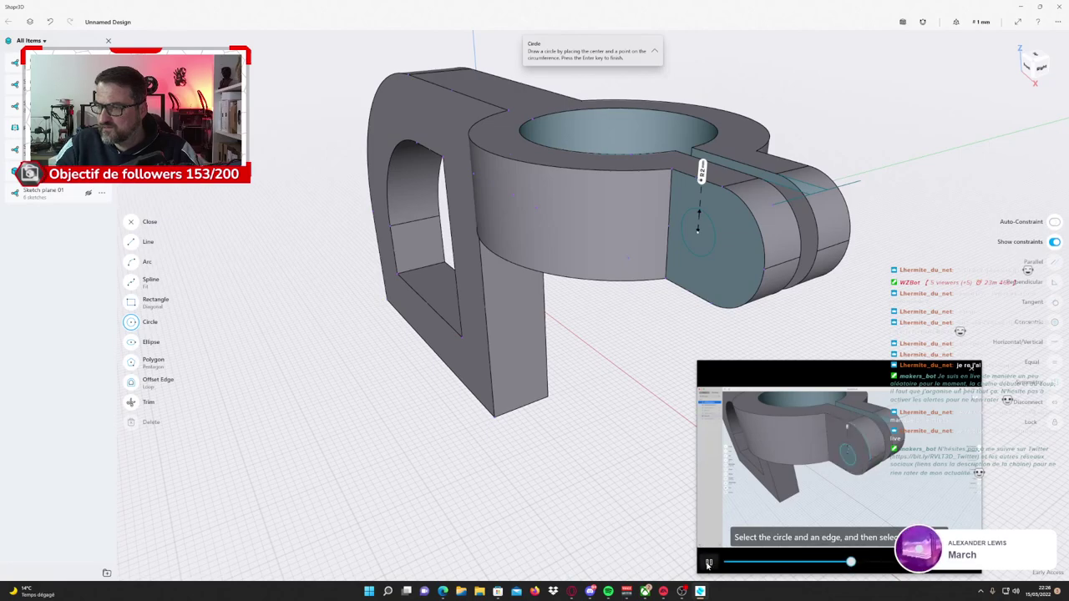
left_click(708, 564)
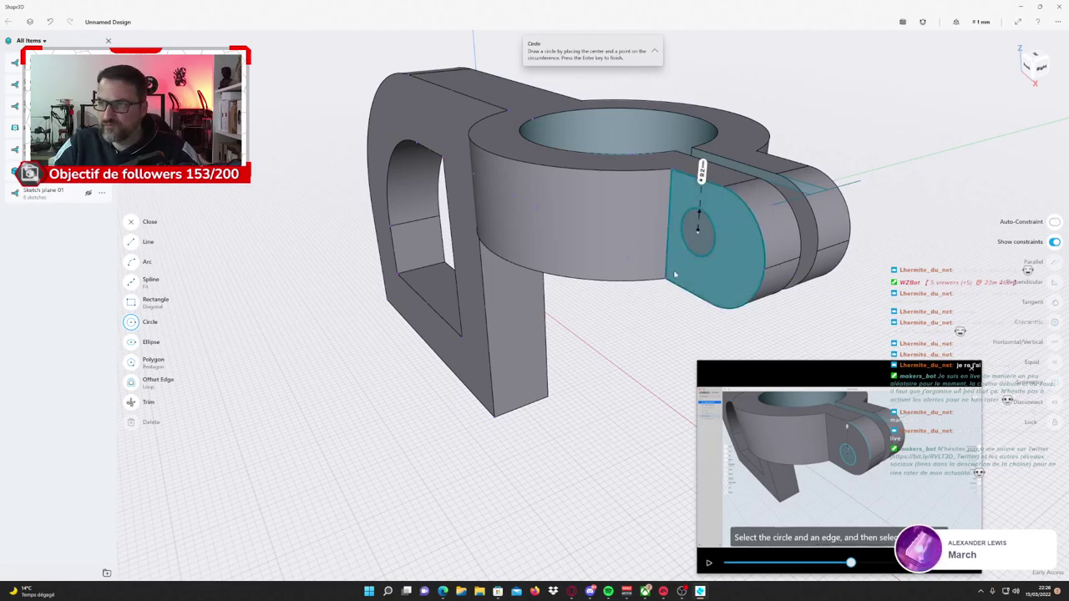
left_click(716, 237)
left_click(150, 221)
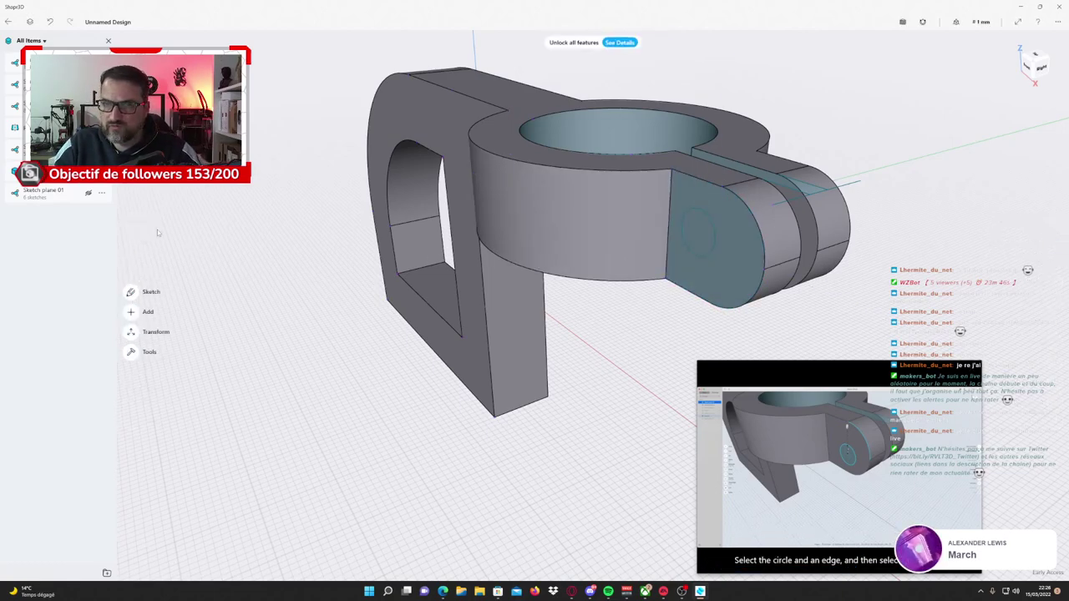
left_click(708, 224)
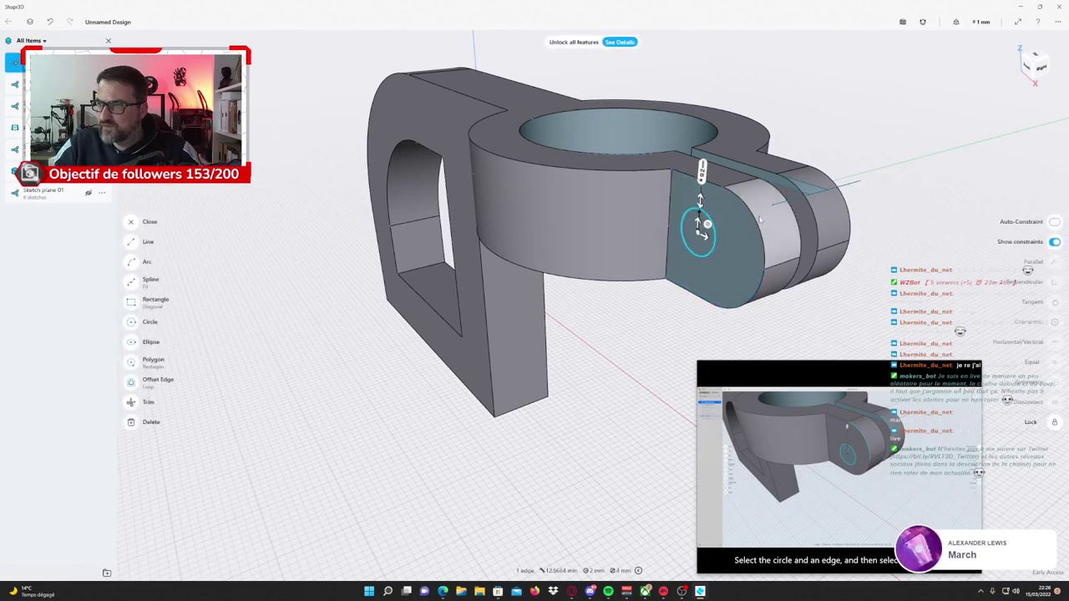
left_click(756, 222)
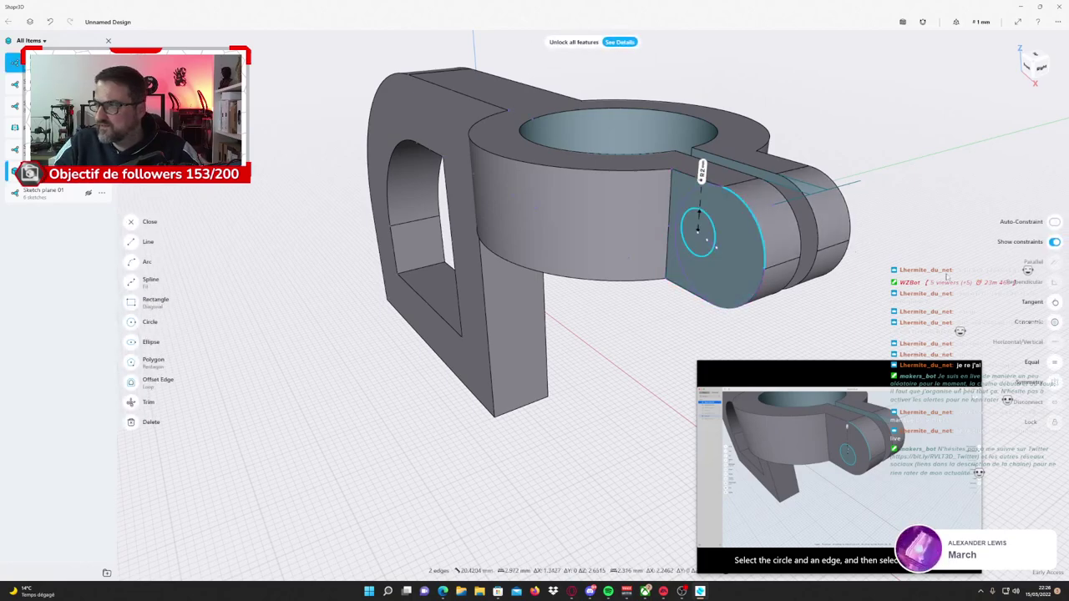
left_click(1055, 323)
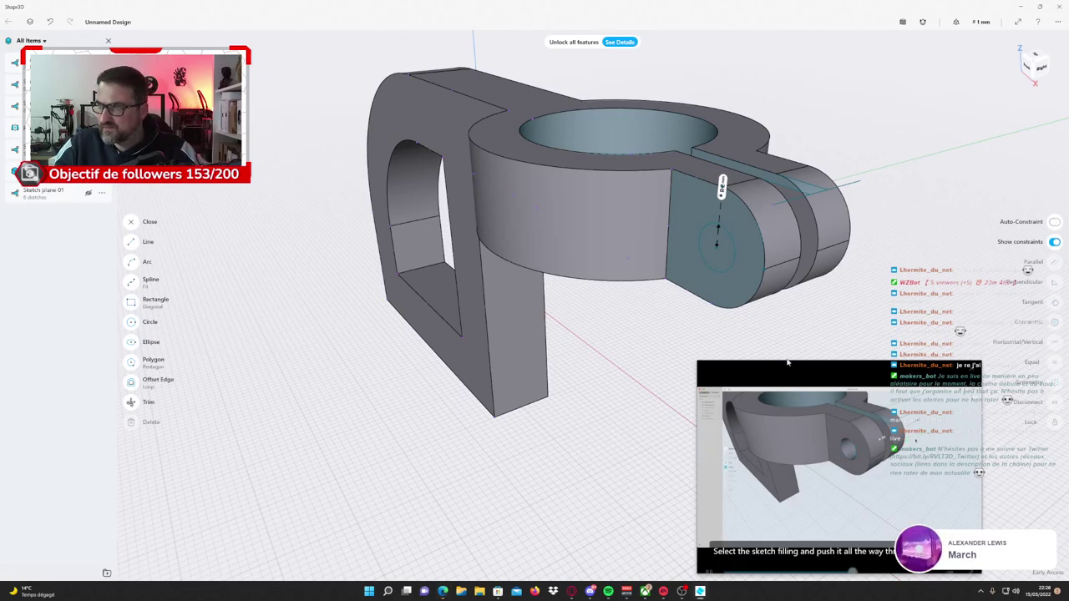
Extrude the 2 mm circle through the tabs to cut the pin hole.
left_click(721, 264)
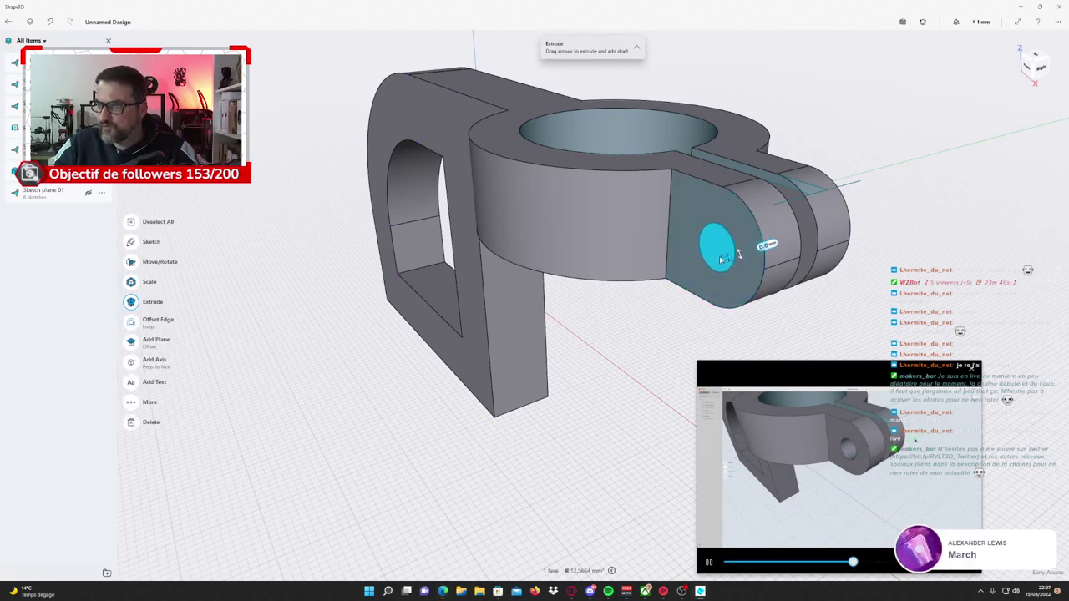
left_click_drag(767, 243, 979, 177)
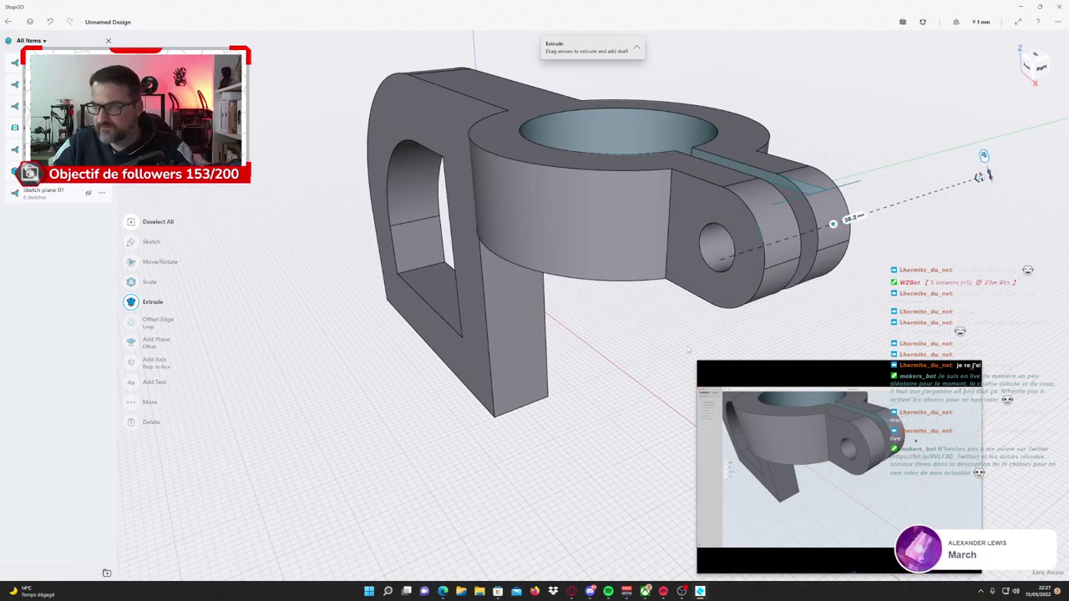
left_click(640, 349)
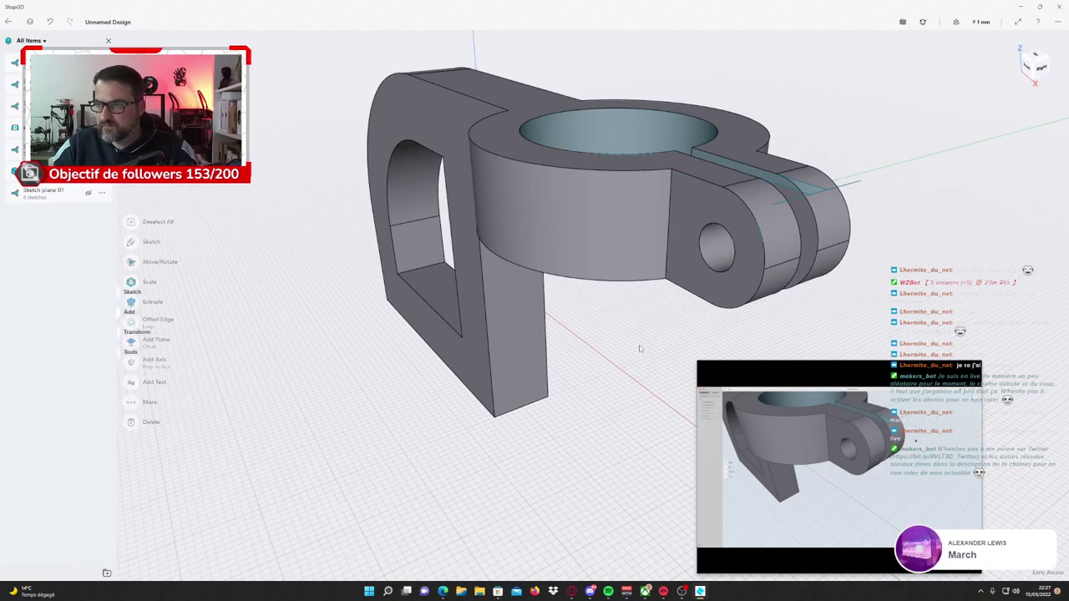
Chamfer both circular edges of the pin hole slightly.
mouse_move(641, 349)
right_mouse_down()
mouse_move(677, 334)
mouse_move(633, 353)
right_mouse_up()
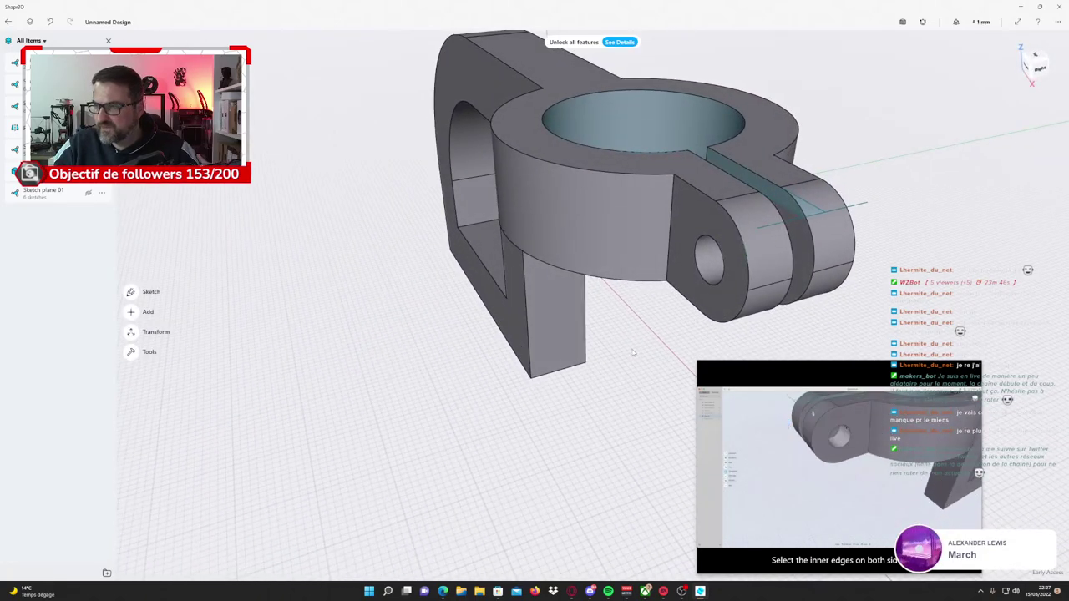
mouse_move(632, 351)
right_mouse_down()
mouse_move(600, 364)
mouse_move(643, 290)
right_mouse_up()
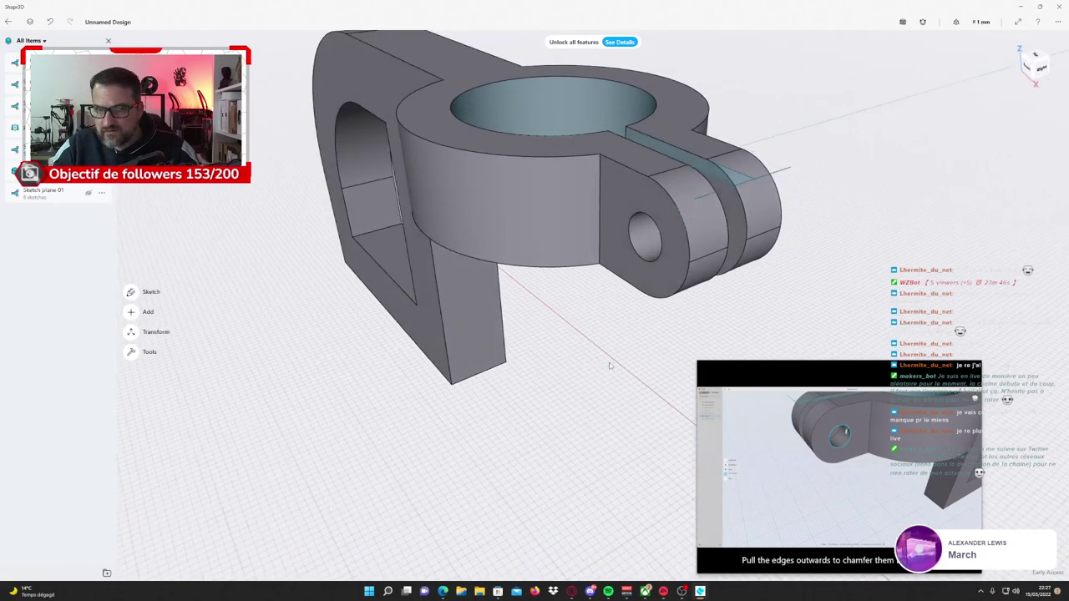
left_click(638, 243)
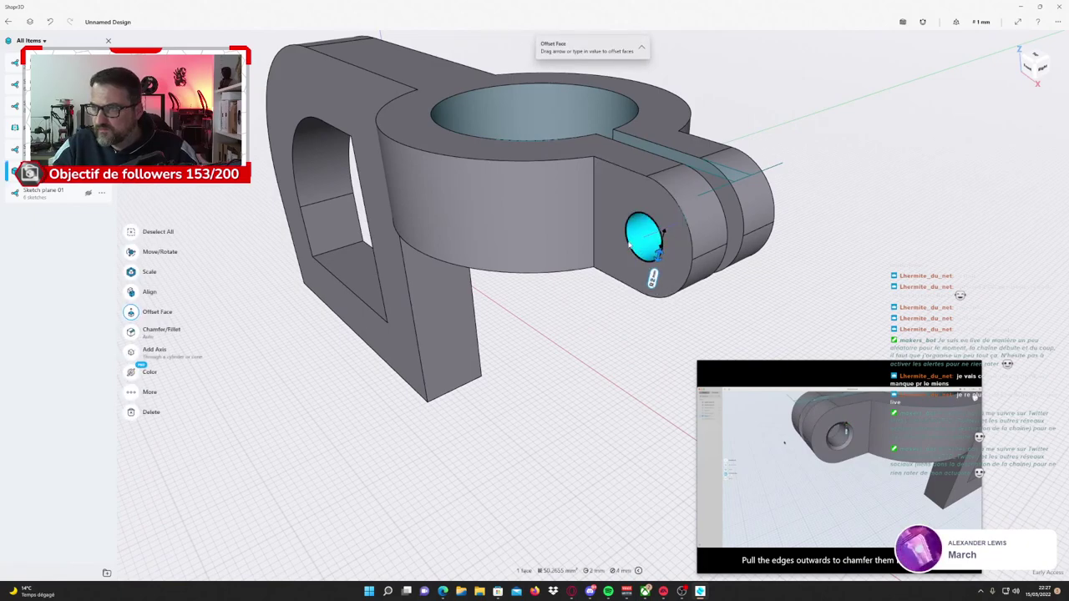
left_click(627, 240)
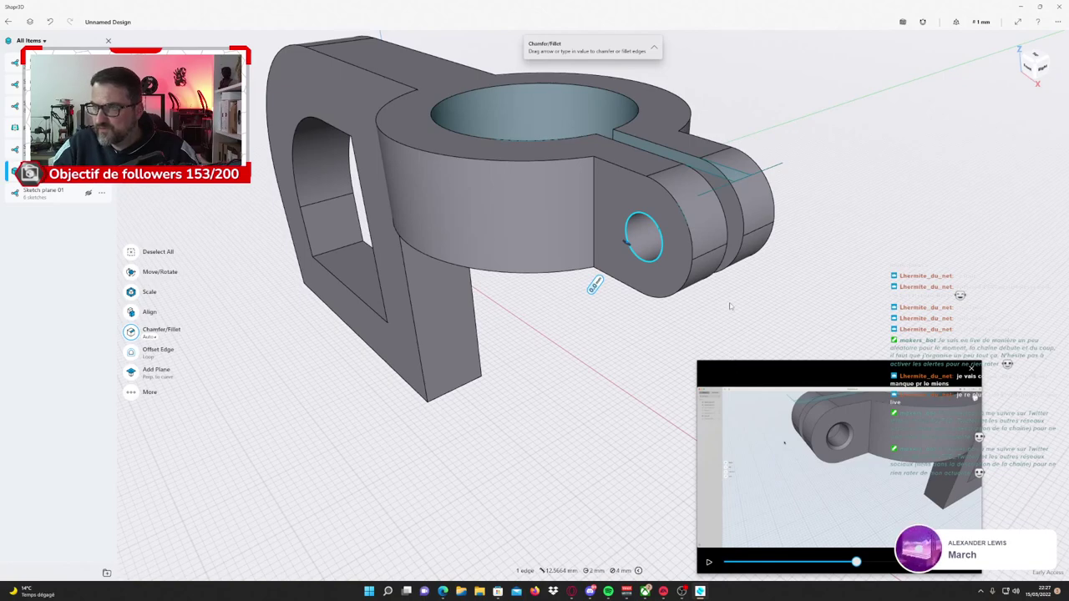
right_click_drag(731, 307, 662, 297)
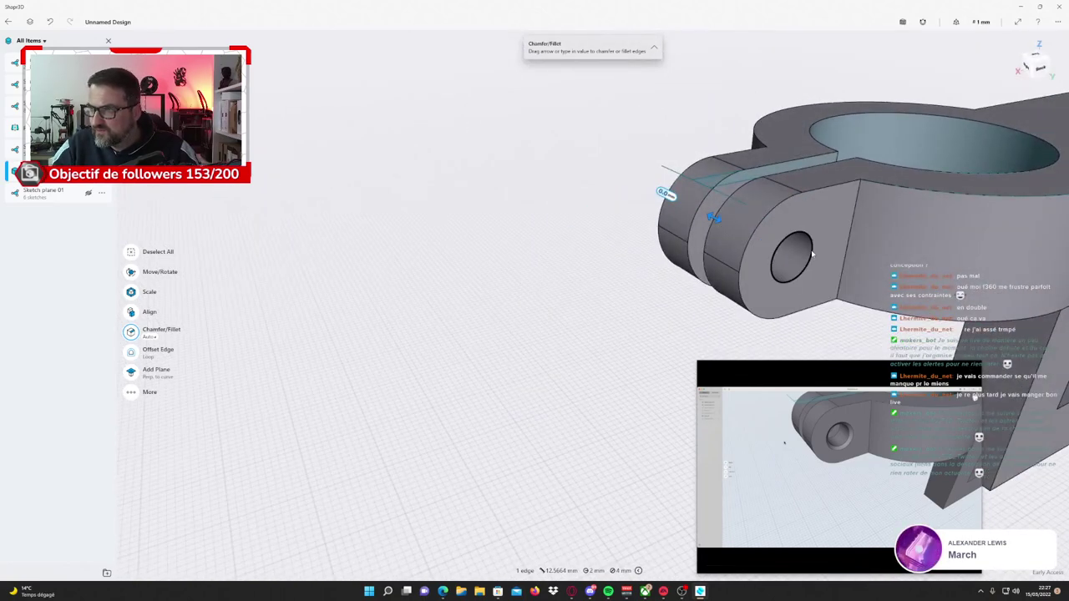
left_click(810, 254)
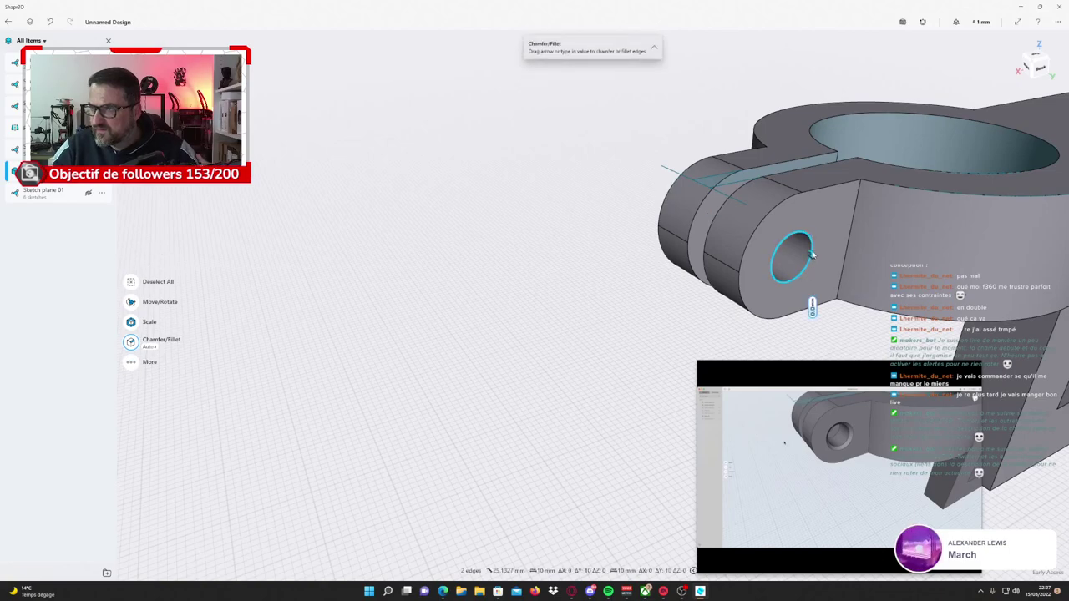
left_click_drag(810, 254, 812, 253)
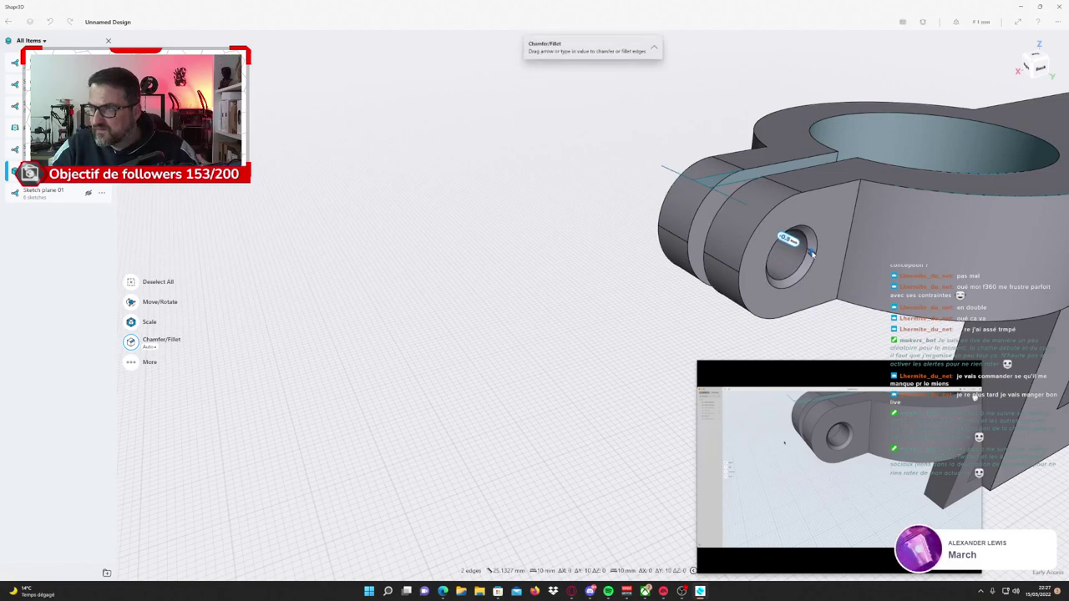
left_click(635, 347)
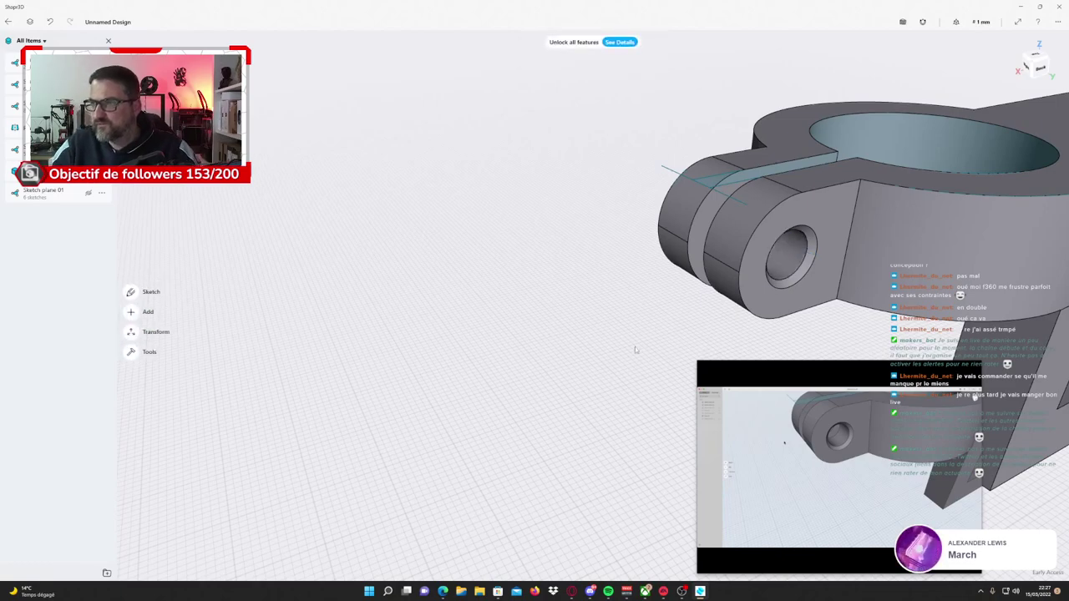
right_click_drag(635, 346, 496, 335)
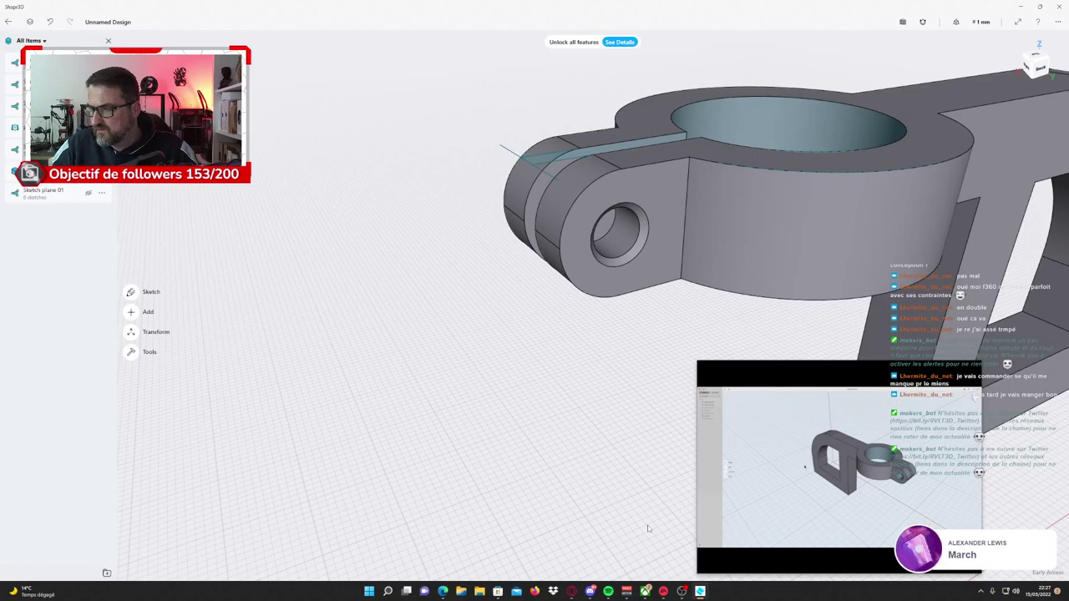
key("ctrl+1")
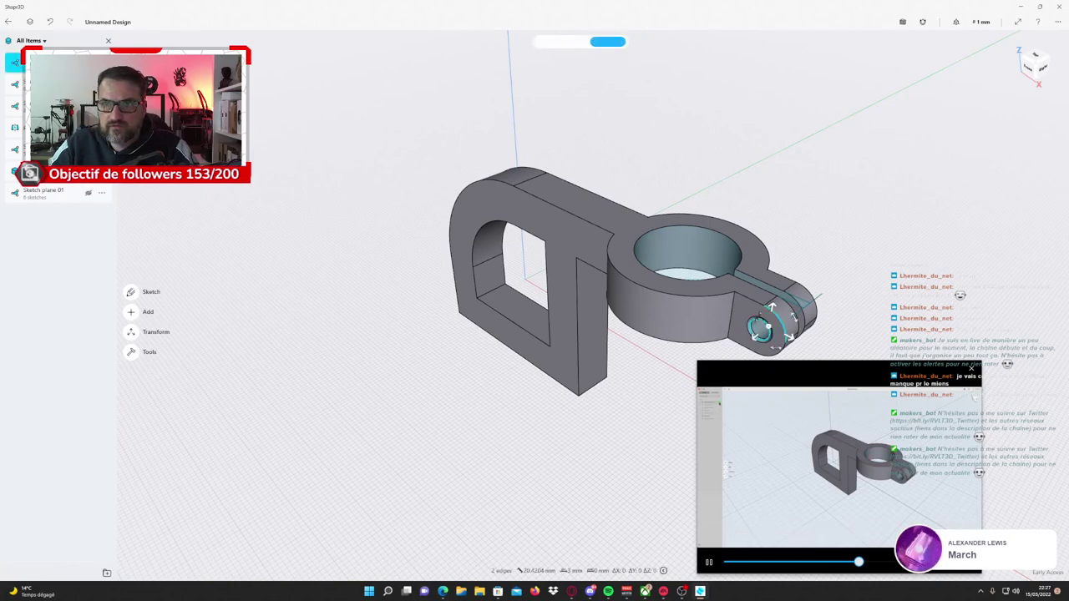
left_click(760, 328)
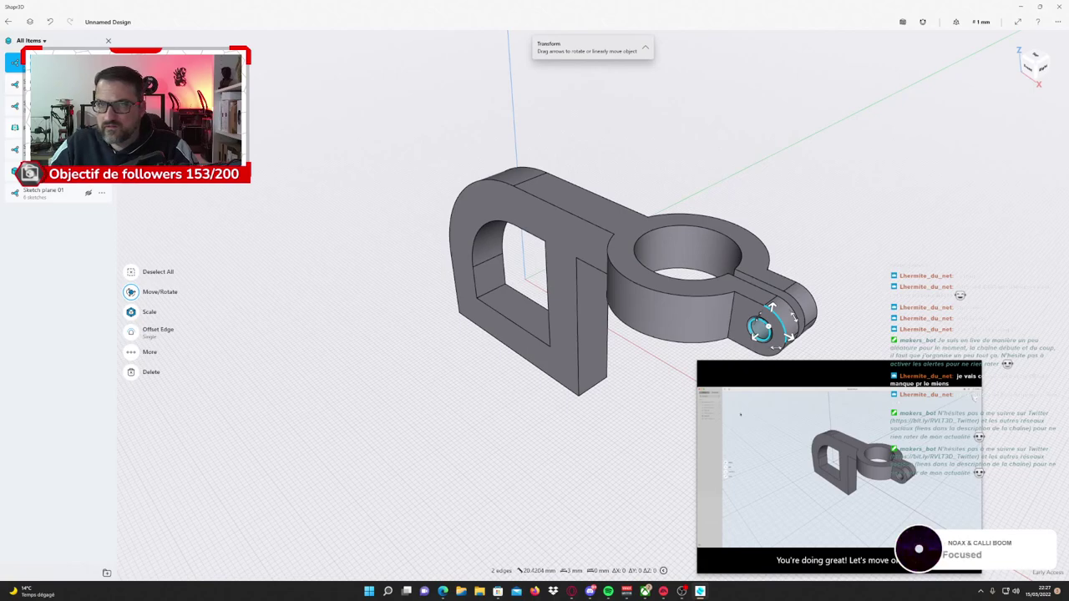
key("Escape")
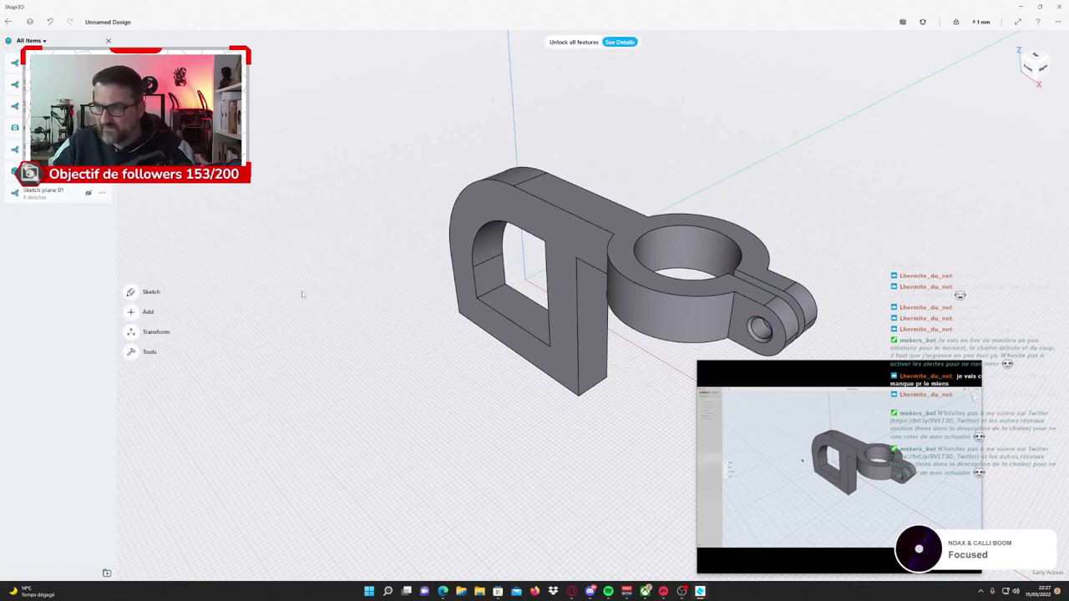
scroll(386, 307, "up", 2)
scroll(386, 305, "down", 1)
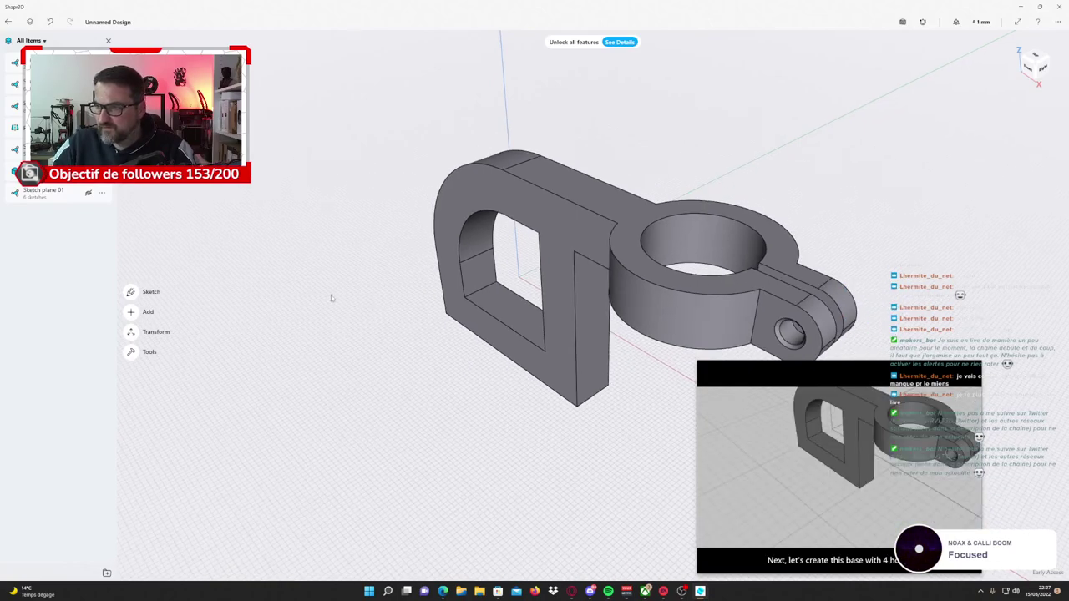
scroll(332, 301, "down", 1)
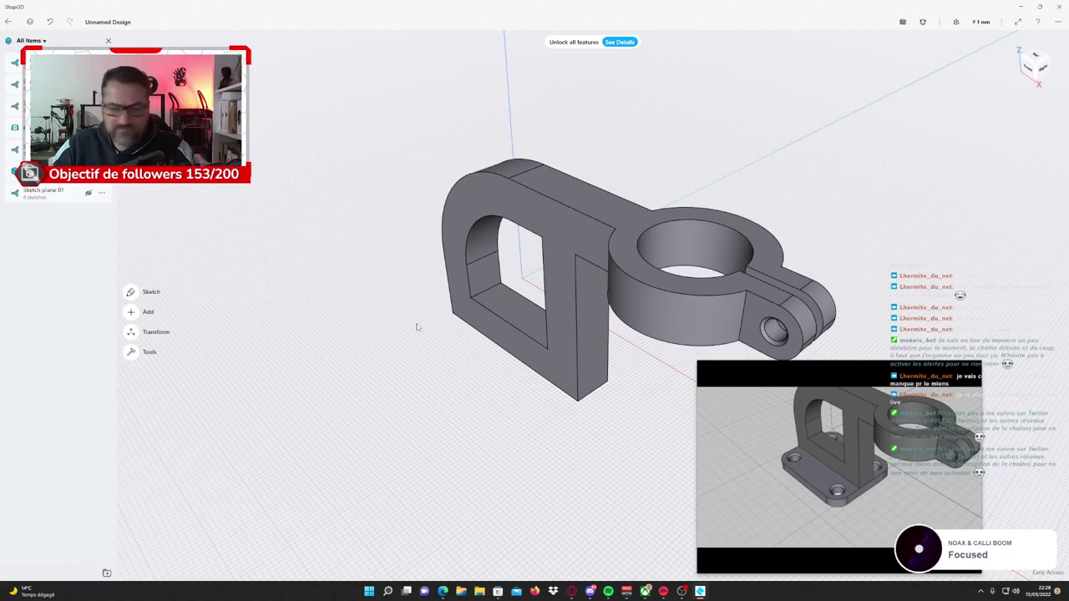
scroll(426, 324, "down", 2)
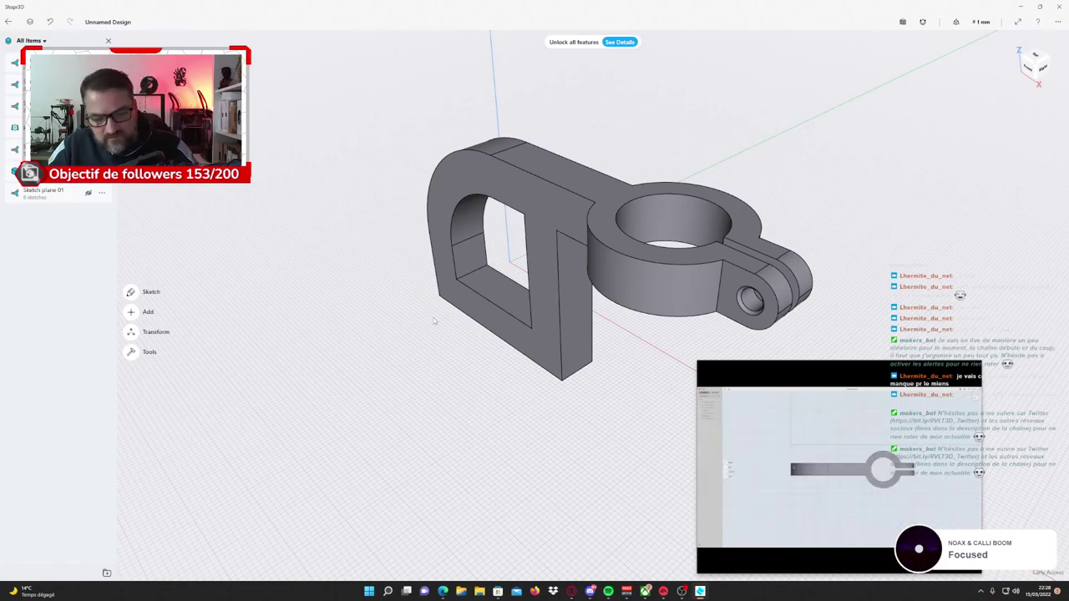
From Top view, sketch a 50 × 40 mm rectangle starting at the origin.
key("t")
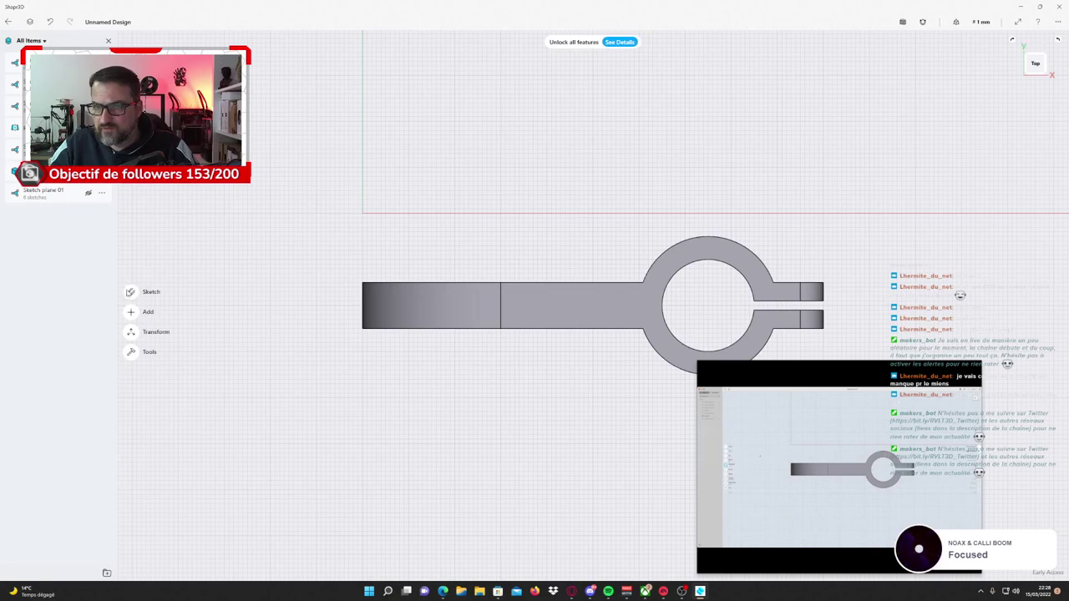
left_click(130, 292)
left_click(131, 302)
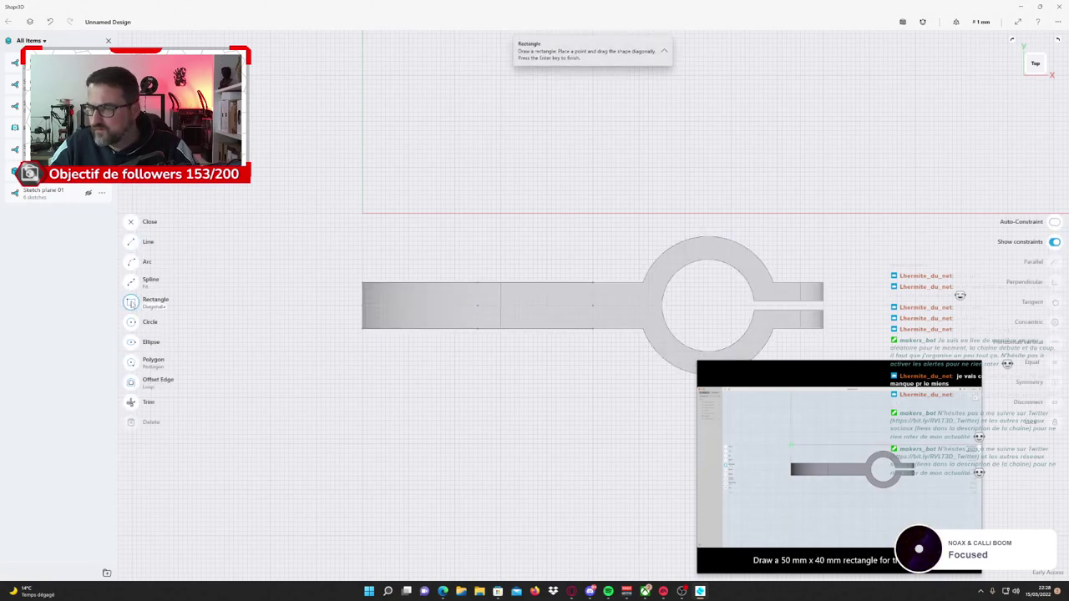
left_click(363, 214)
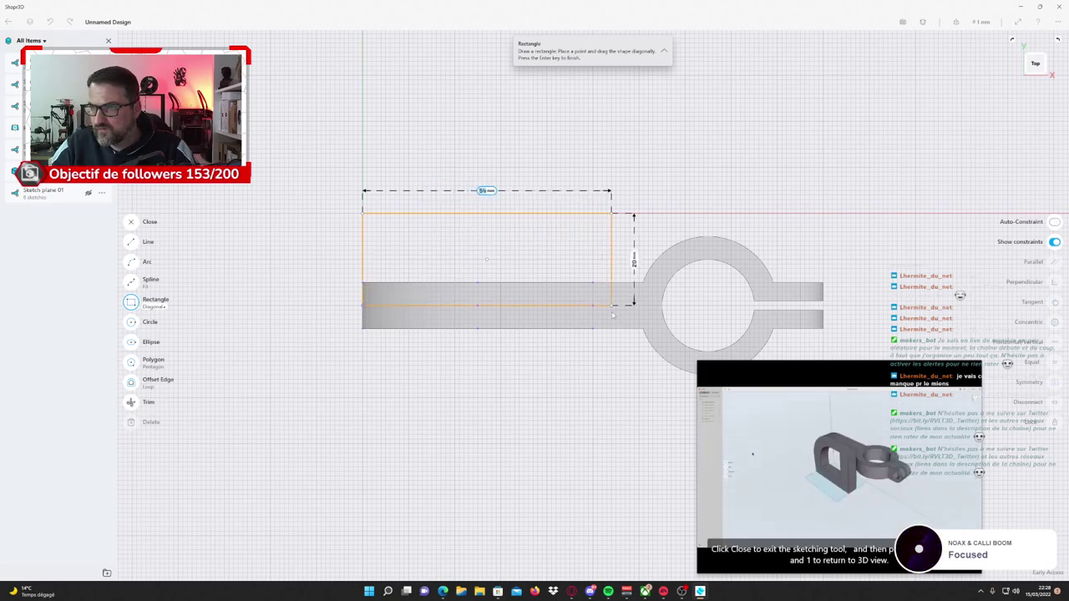
left_click(593, 398)
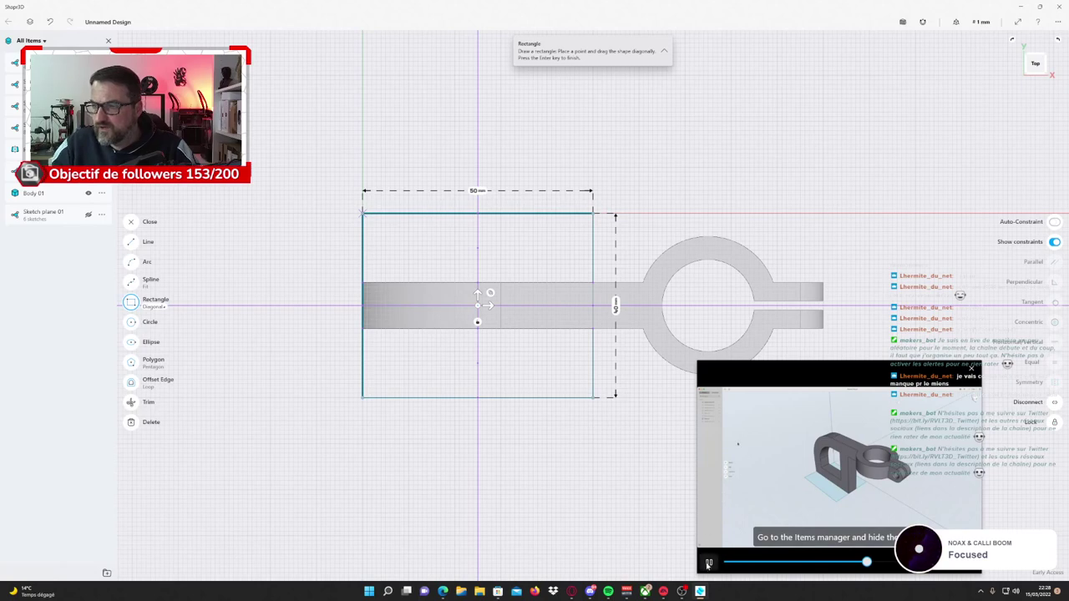
left_click(709, 562)
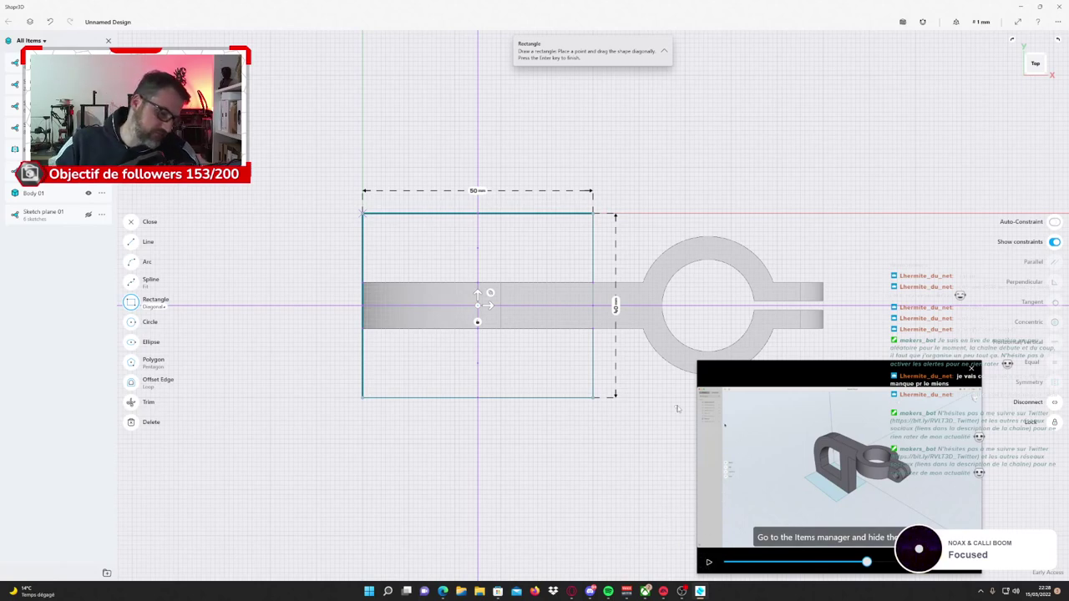
key("0")
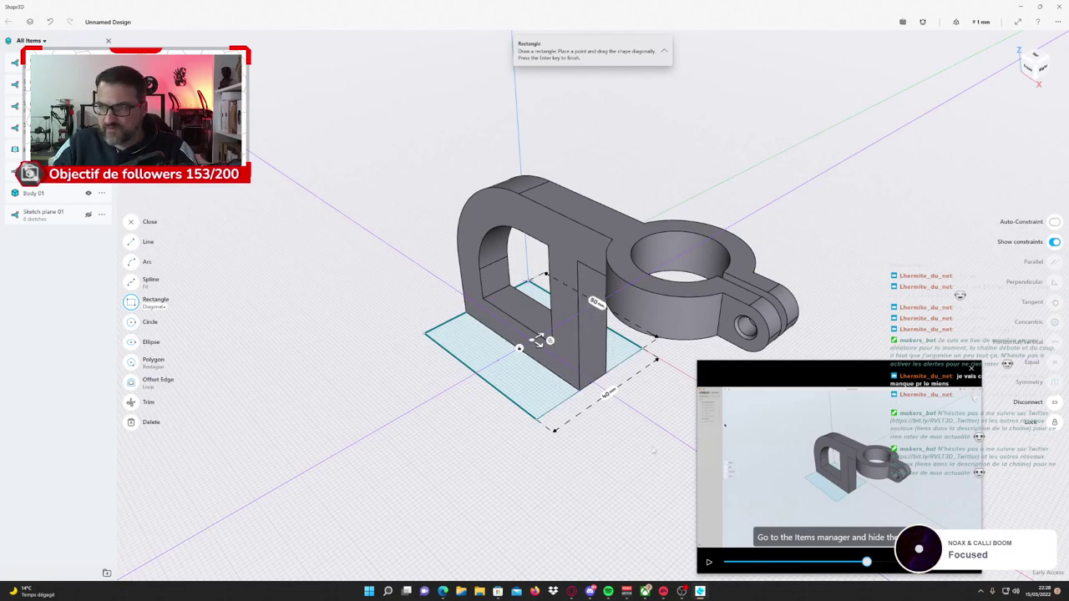
Hide the clamp body and cancel the stray rectangle being drawn.
left_click(708, 561)
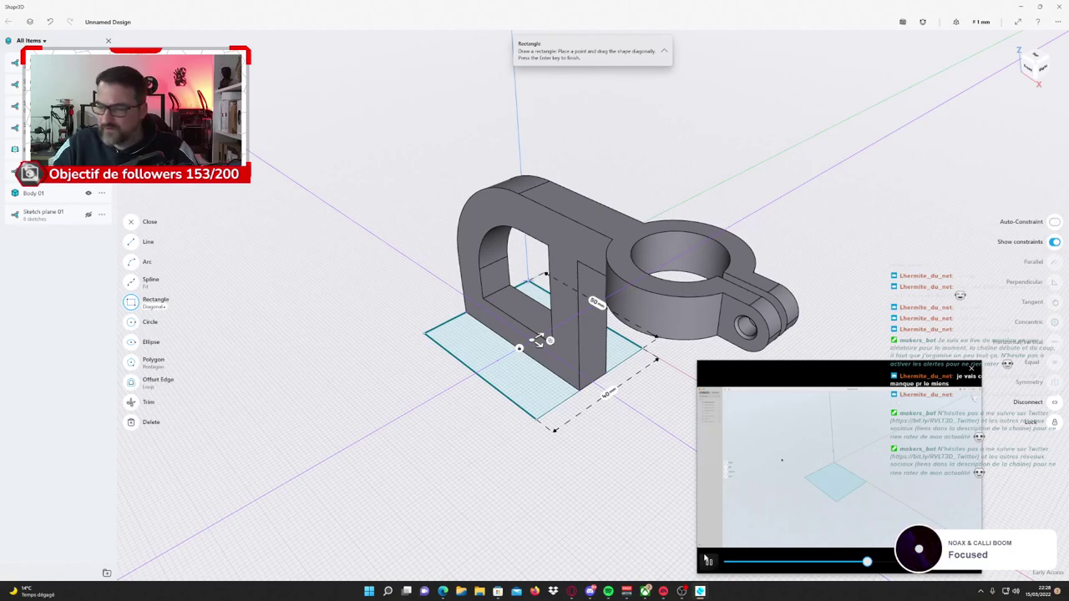
left_click(708, 562)
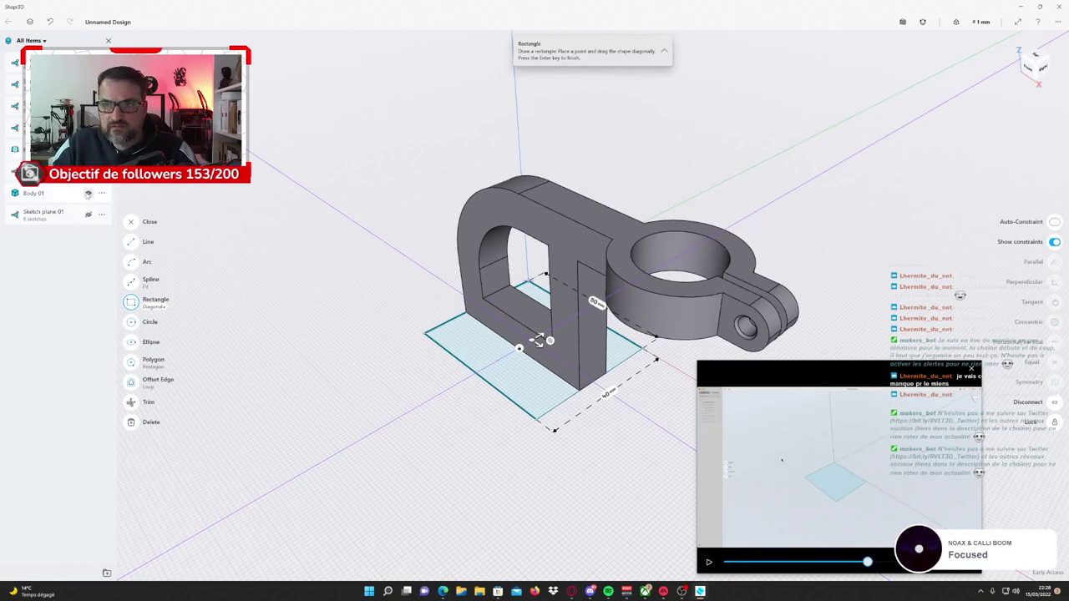
left_click(88, 193)
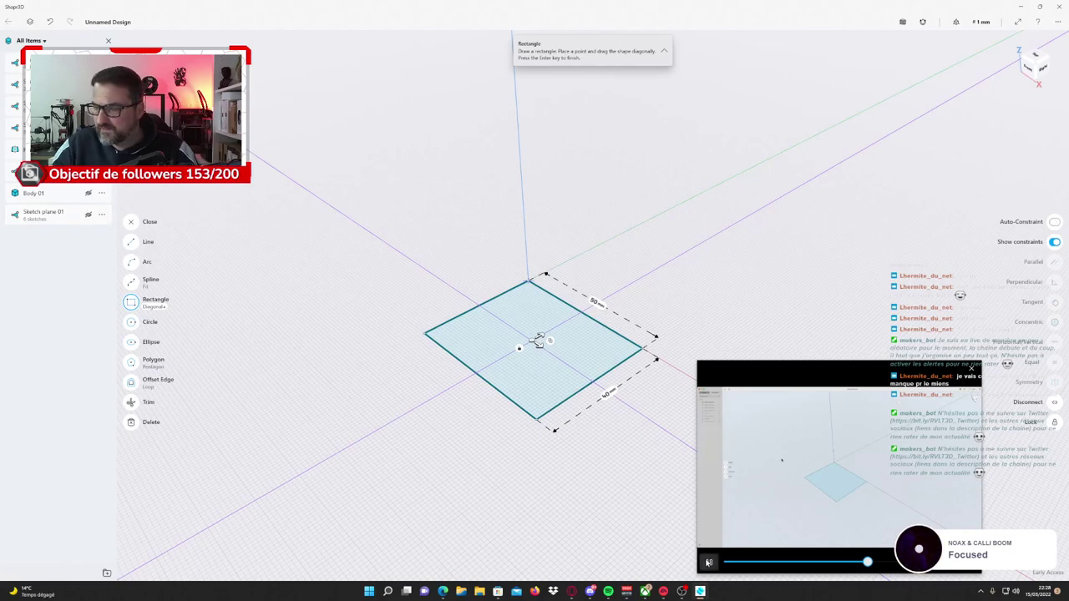
left_click(707, 561)
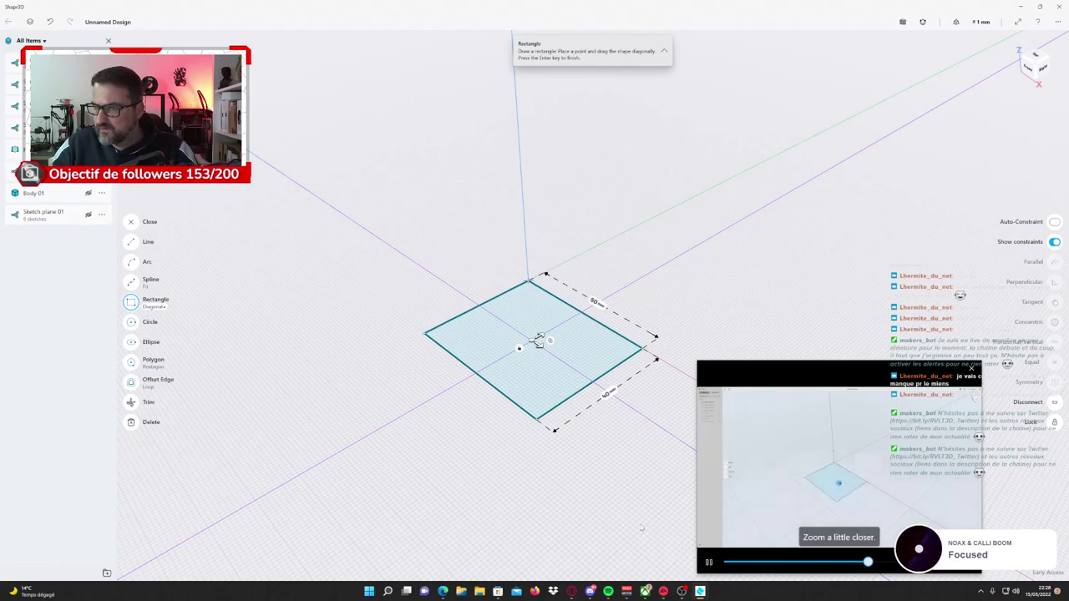
scroll(573, 488, "up", 2)
scroll(570, 493, "up", 2)
scroll(570, 493, "up", 2)
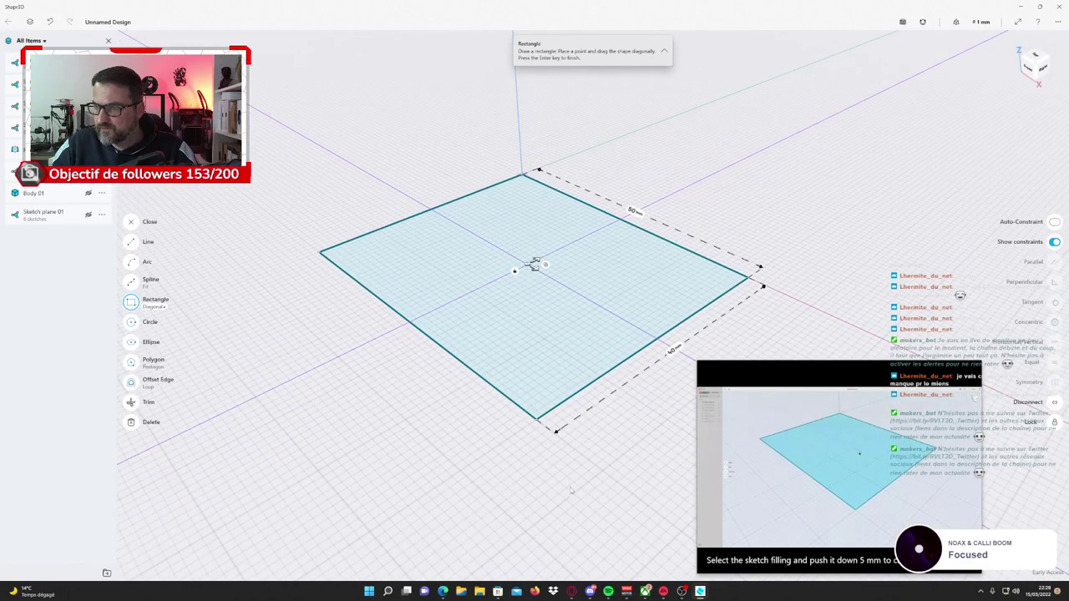
left_click_drag(506, 399, 542, 378)
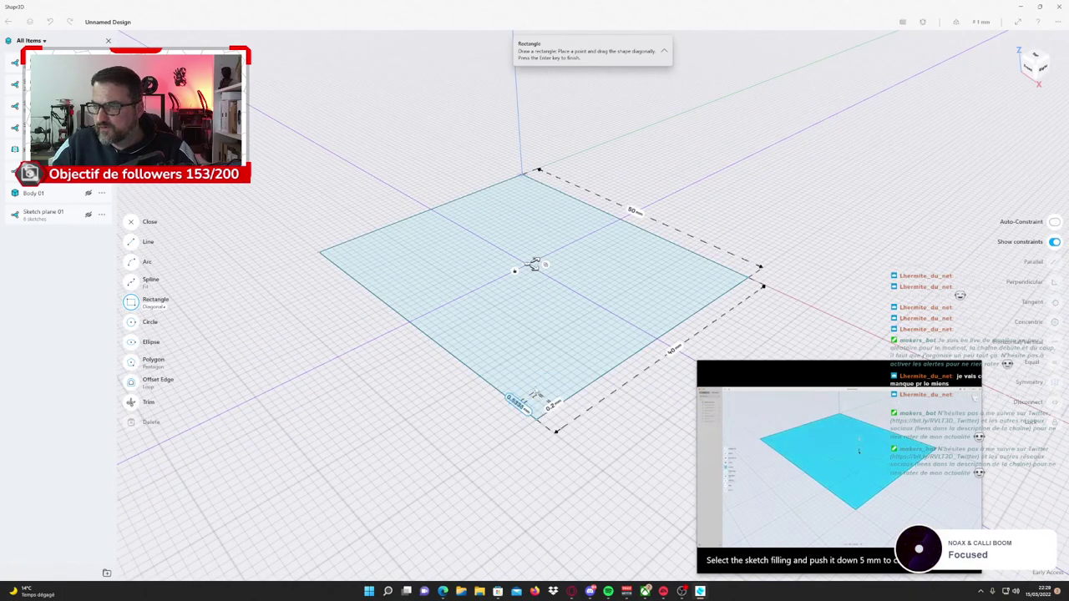
key("Escape")
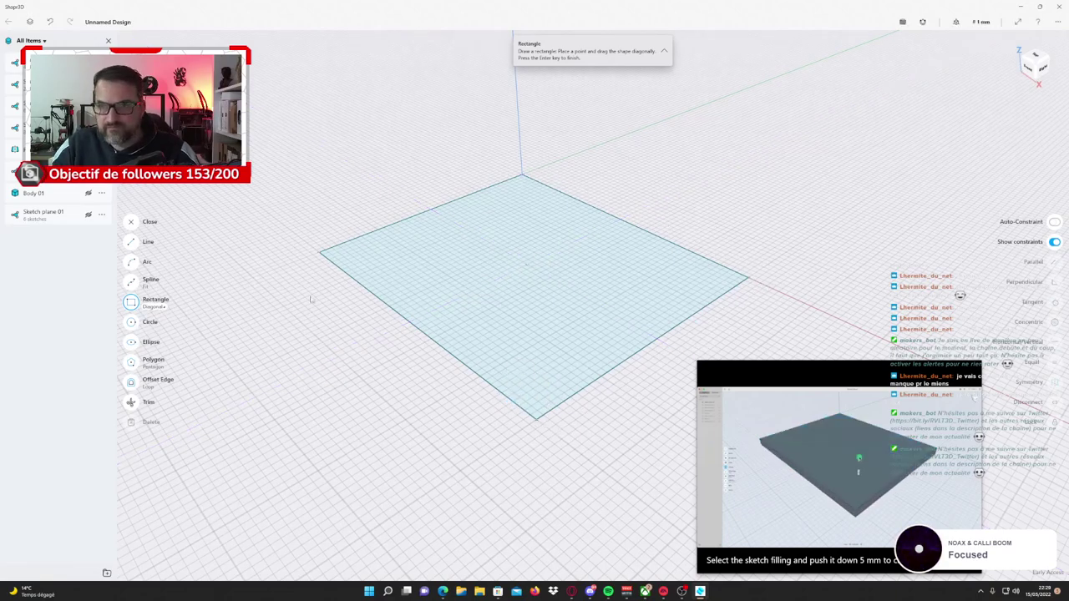
Extrude the 50 × 40 mm rectangle into a thin solid base plate.
left_click(132, 224)
left_click(515, 288)
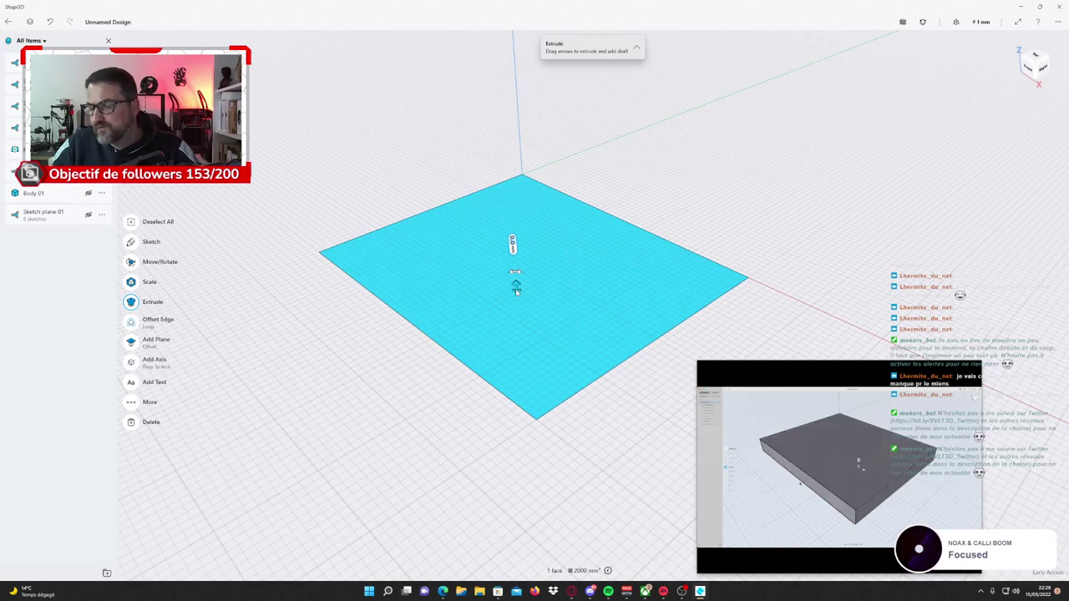
left_click_drag(515, 288, 520, 322)
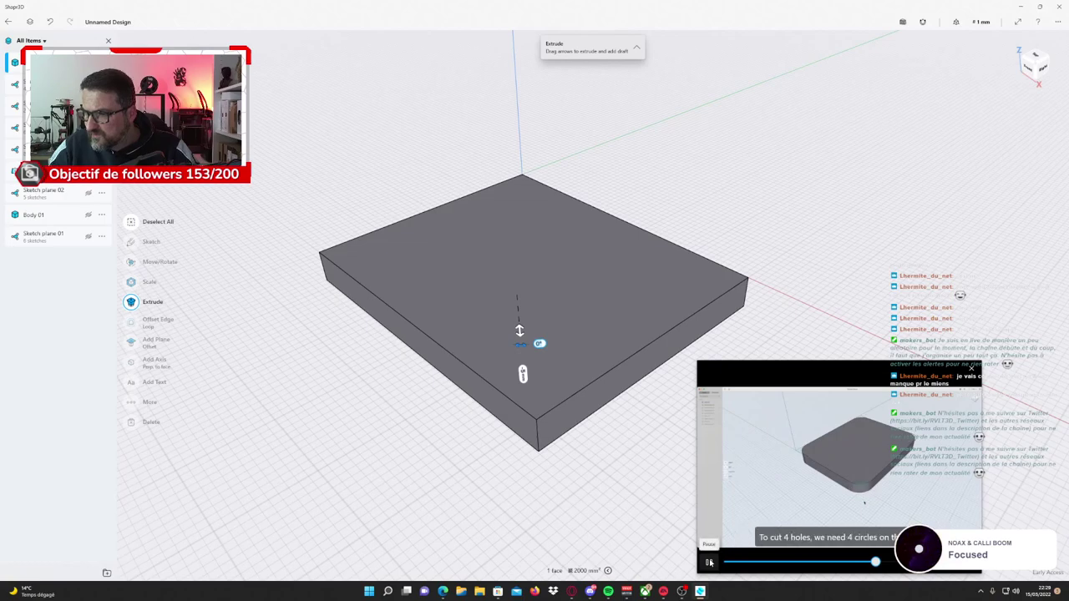
left_click(709, 562)
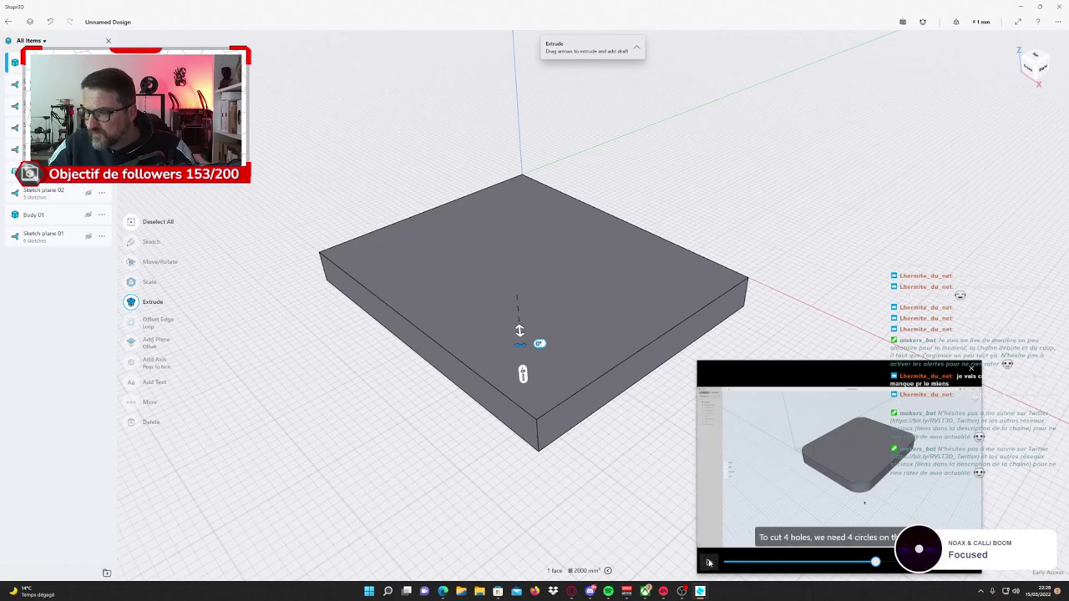
Select the slab's four vertical corner edges, orbiting to reach each one.
left_click(537, 431)
scroll(526, 439, "up", 3)
scroll(516, 443, "up", 3)
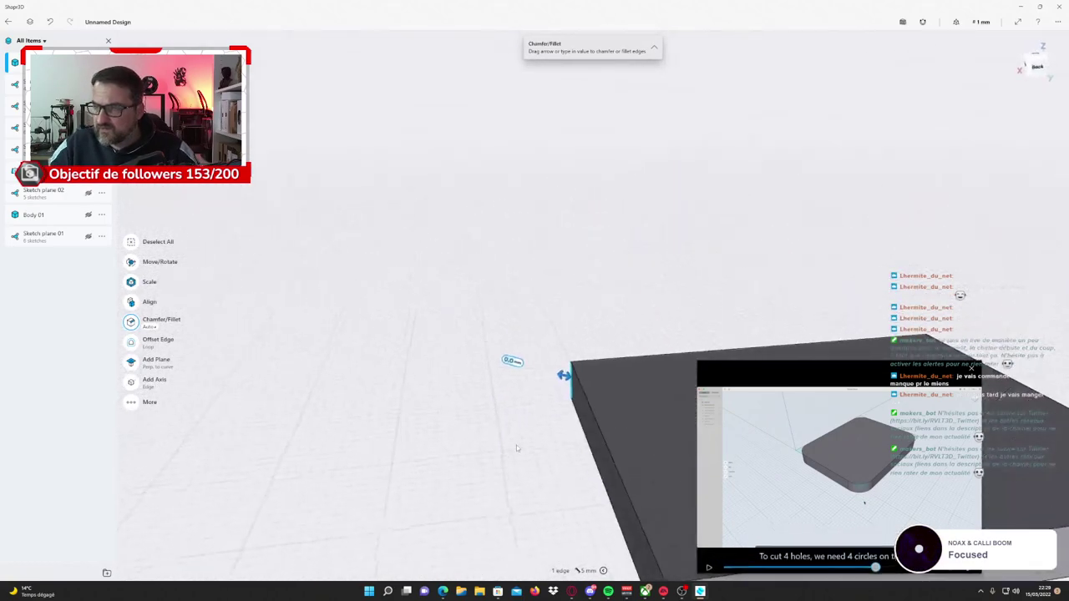
scroll(524, 437, "down", 3)
right_click_drag(525, 437, 502, 433)
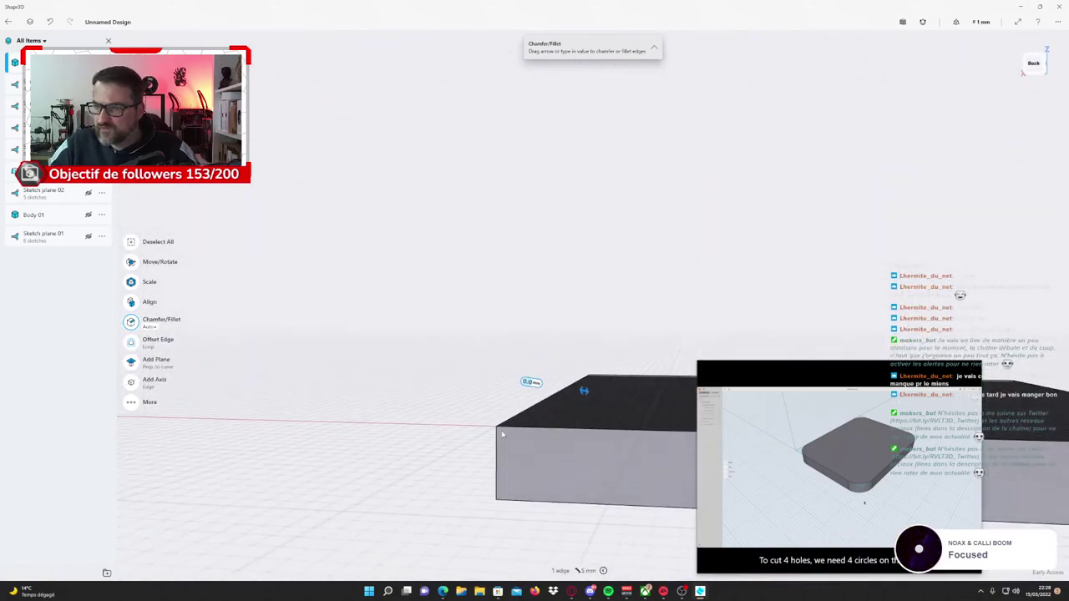
left_click(496, 461)
scroll(536, 470, "down", 3)
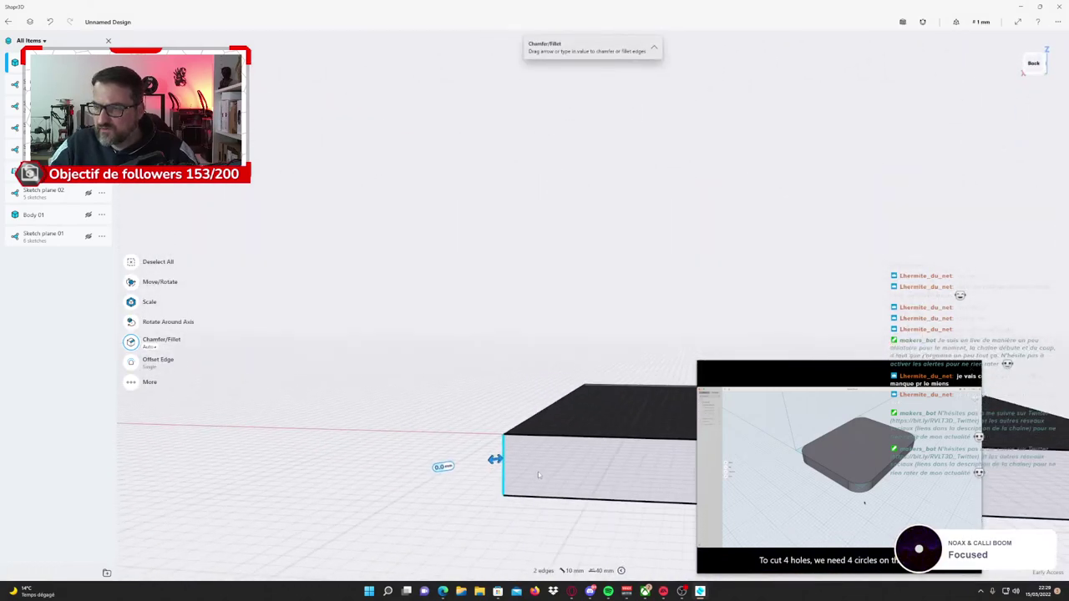
right_click_drag(575, 503, 406, 381)
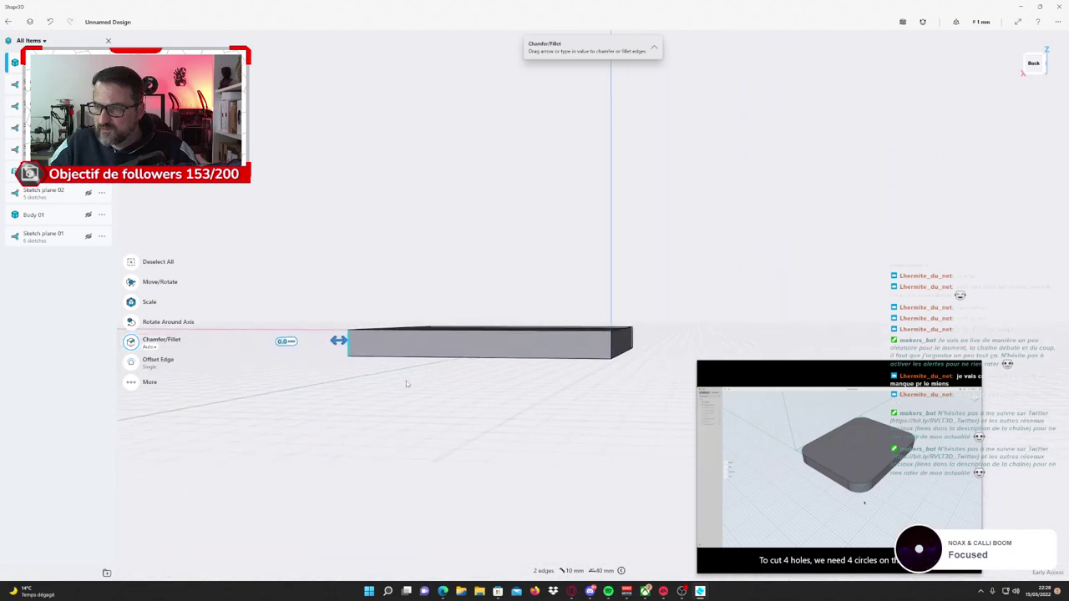
left_click(612, 348)
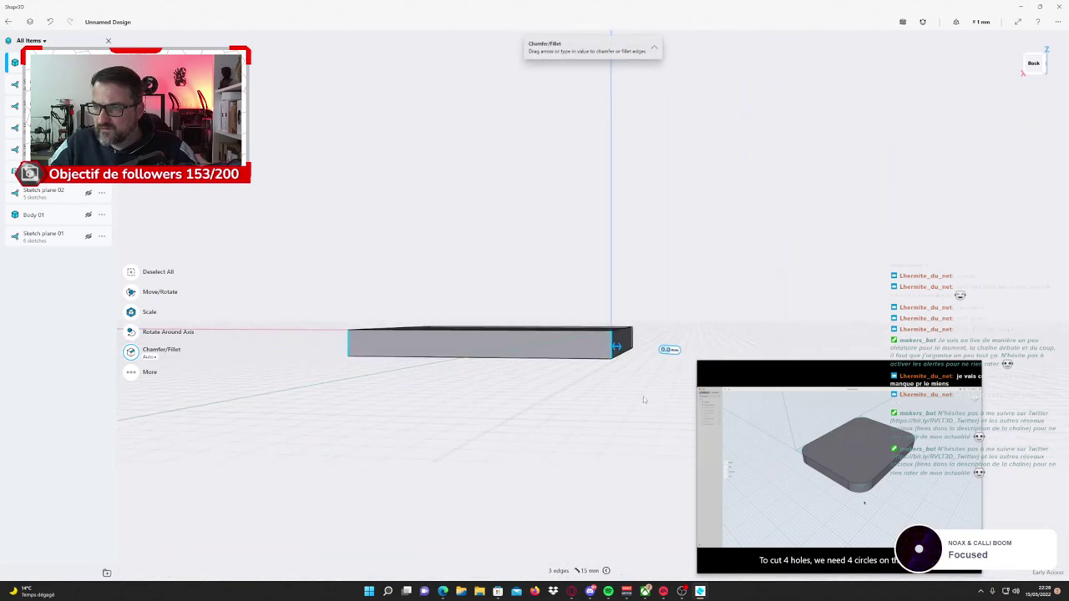
right_click_drag(643, 399, 501, 406)
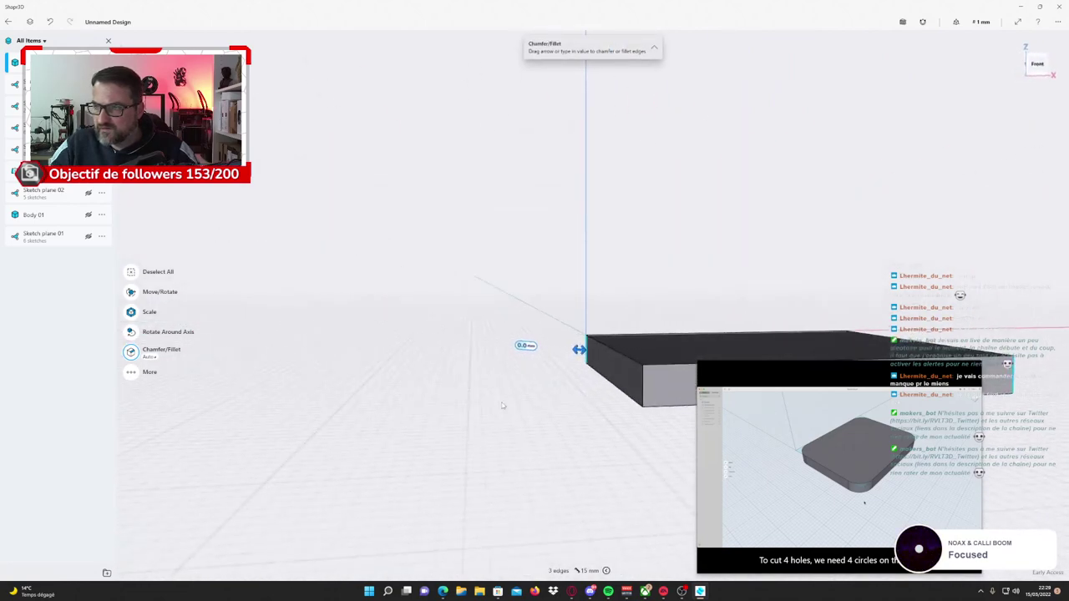
left_click(643, 390)
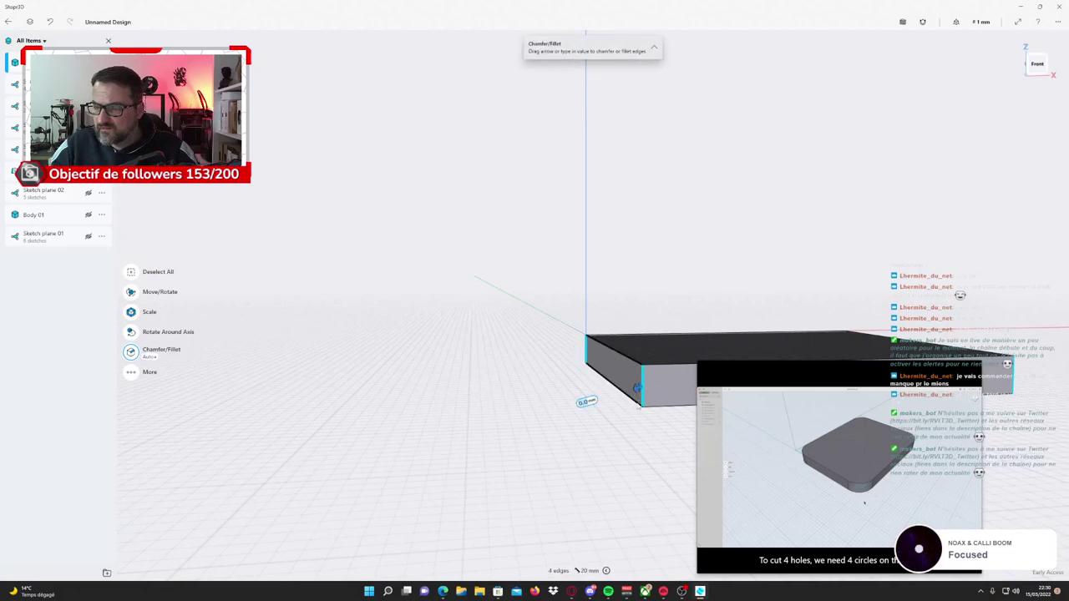
mouse_move(633, 416)
right_mouse_down()
mouse_move(469, 349)
mouse_move(540, 426)
right_mouse_up()
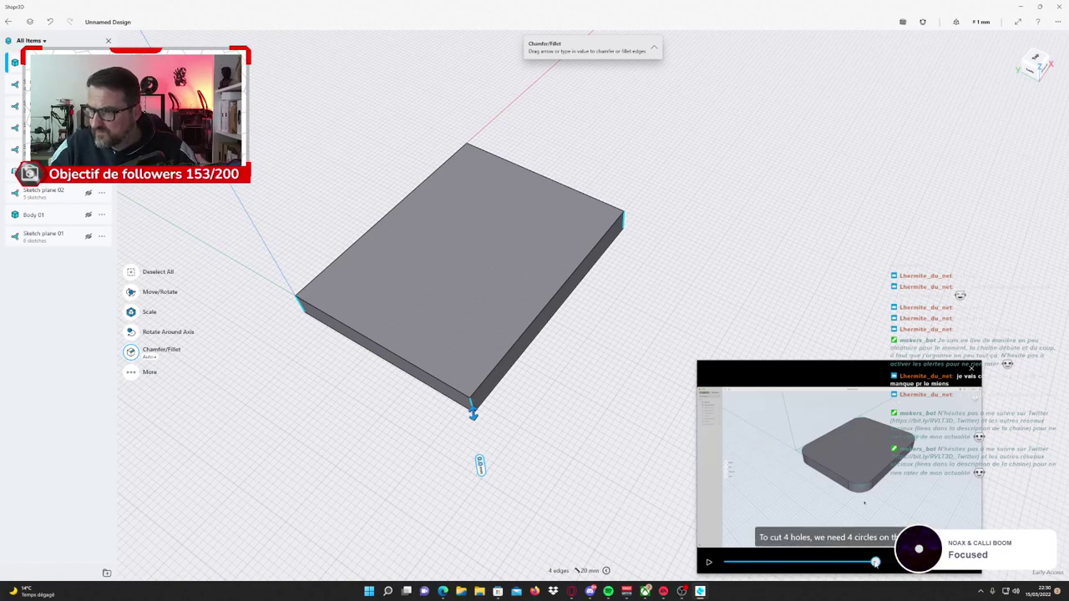
Check the reference tutorial, then fillet the four selected edges and confirm.
left_click_drag(874, 562, 872, 562)
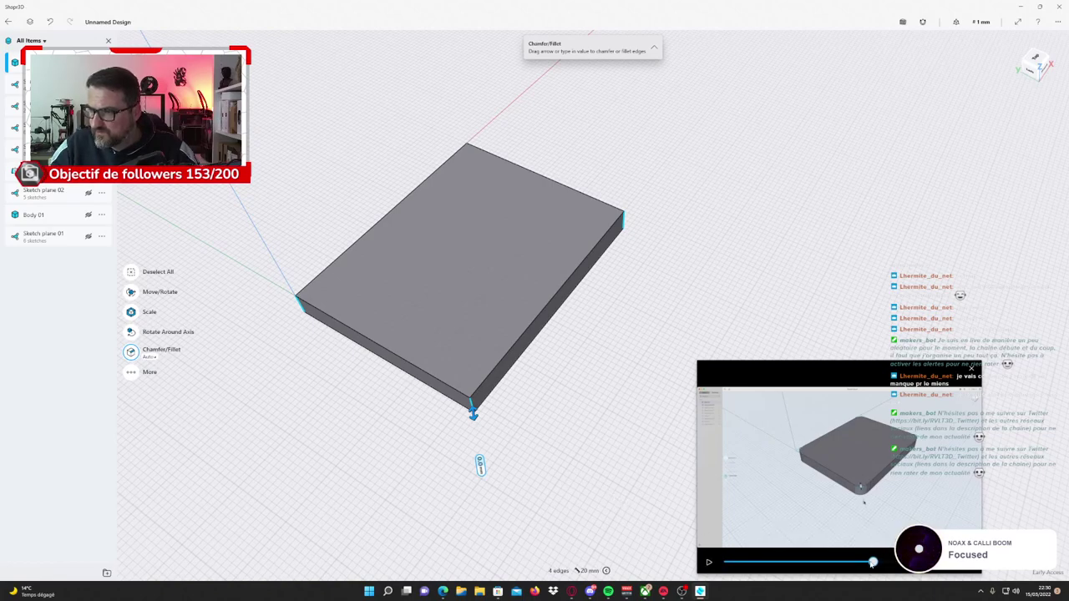
left_click(709, 563)
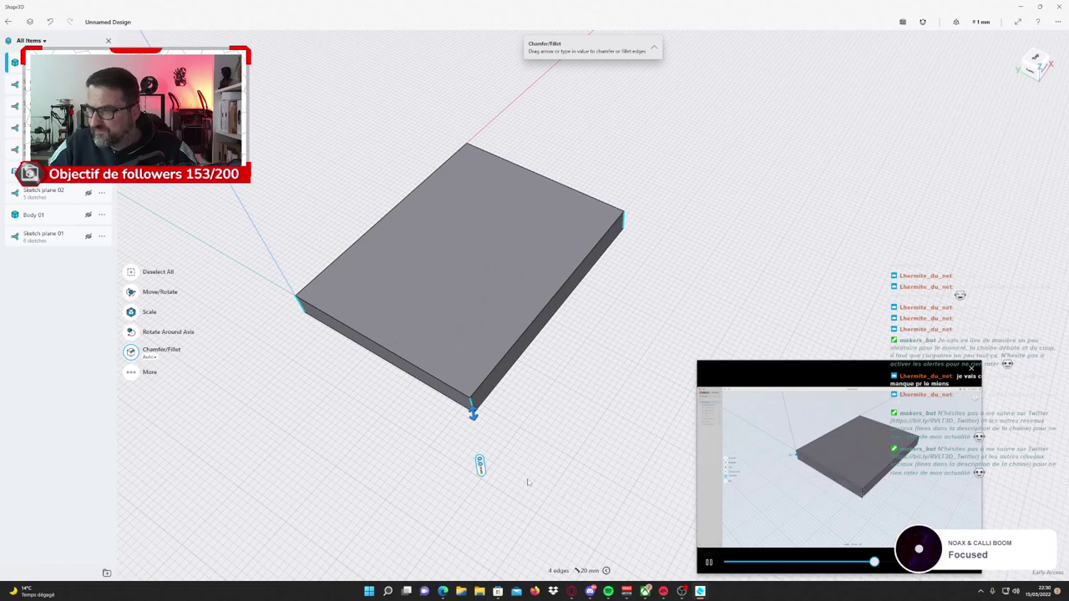
left_click_drag(474, 424, 483, 485)
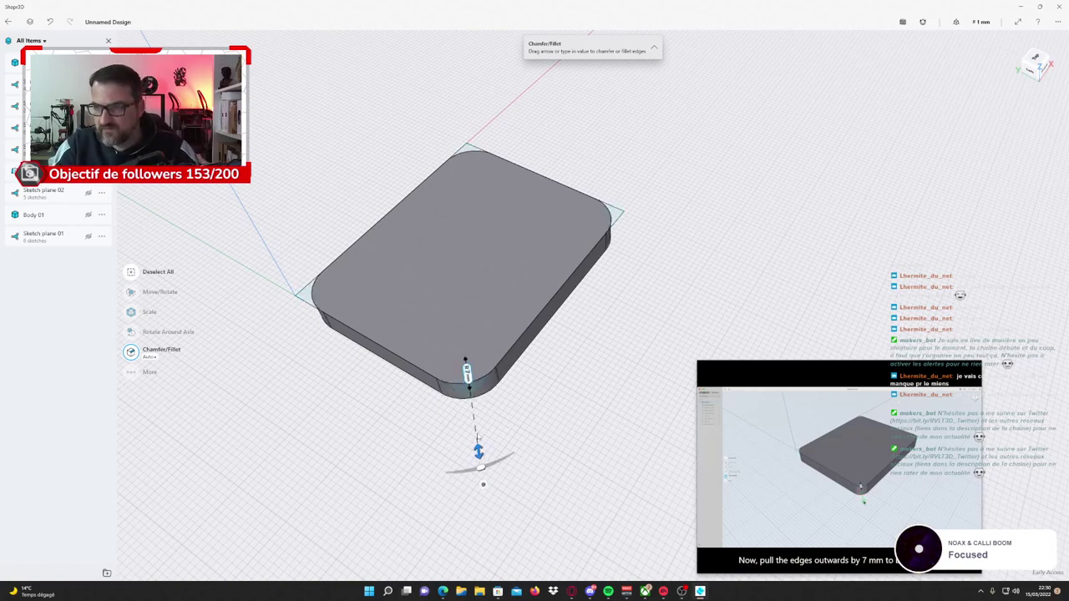
left_click(620, 479)
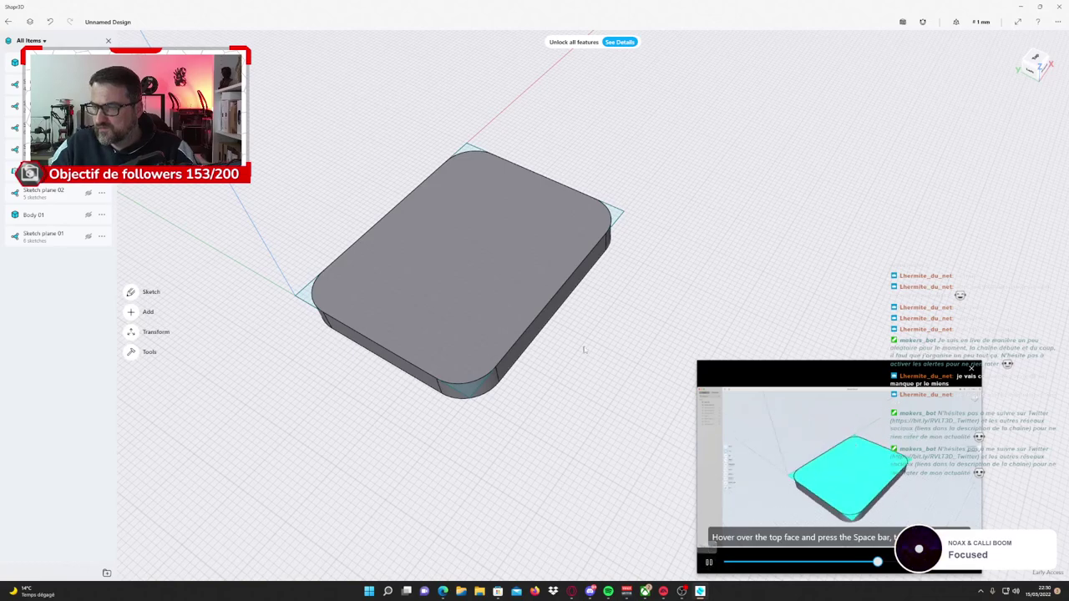
Sketch a radius 2 circle on the slab's top face near the top-left corner.
double_click(507, 281)
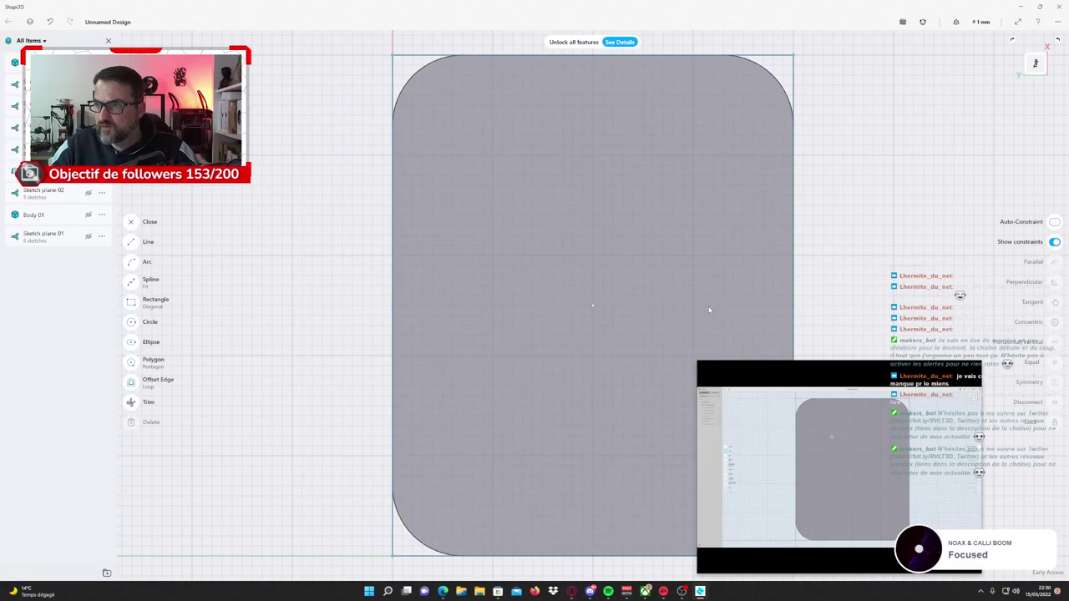
mouse_move(745, 293)
middle_mouse_down()
mouse_move(569, 299)
mouse_move(597, 298)
middle_mouse_up()
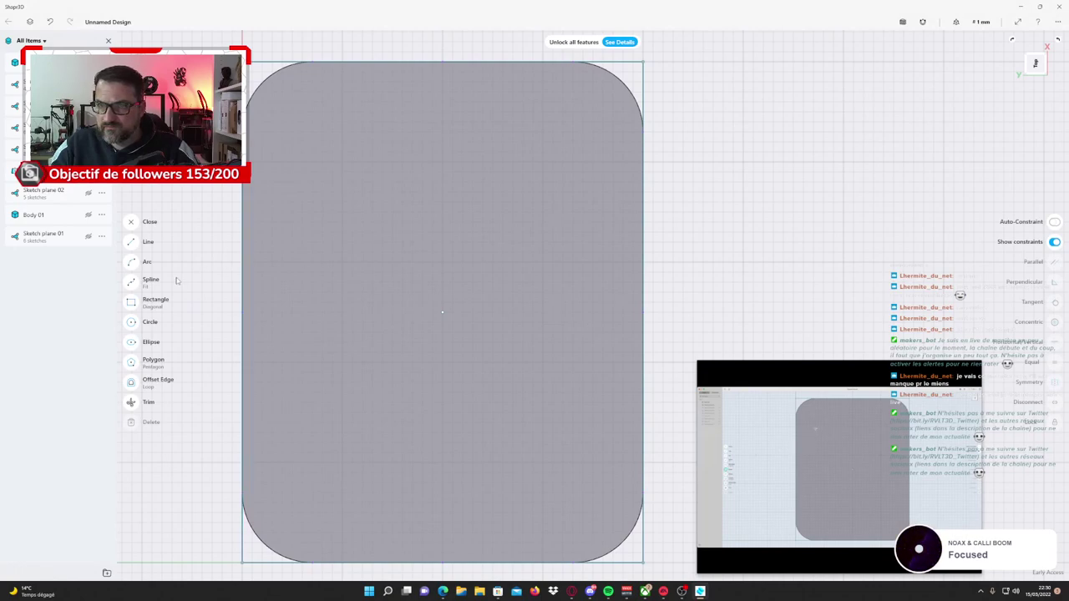
left_click(134, 322)
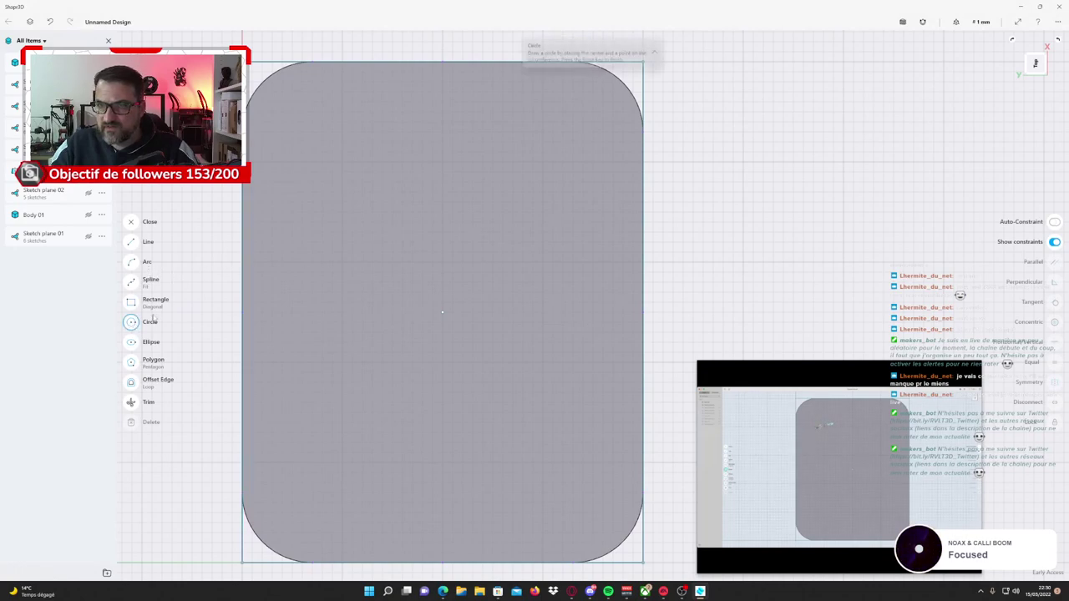
left_click(298, 138)
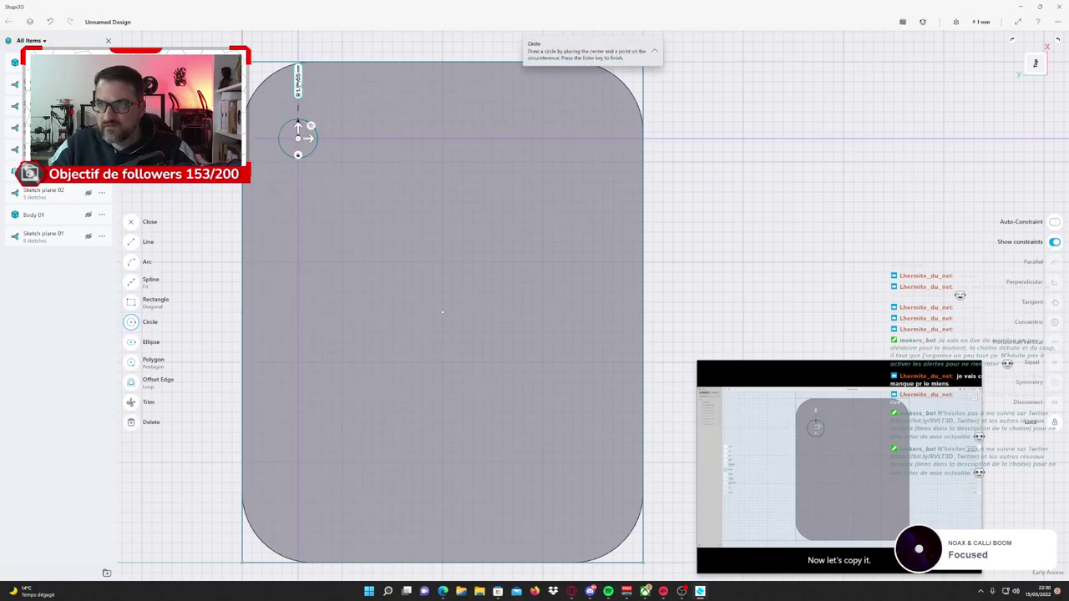
left_click(299, 117)
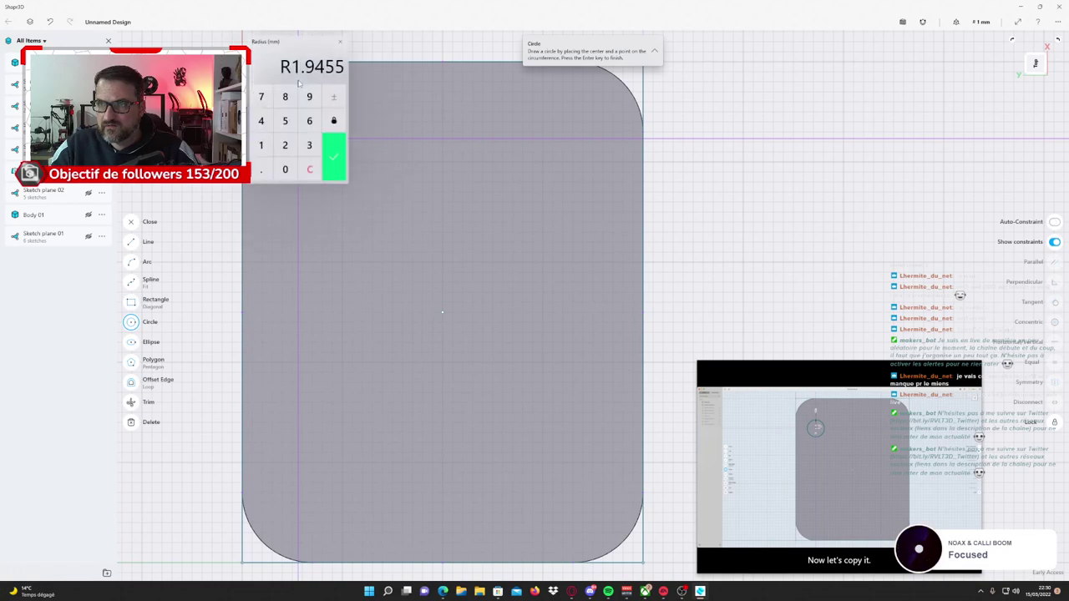
left_click(309, 169)
type("2")
left_click(334, 163)
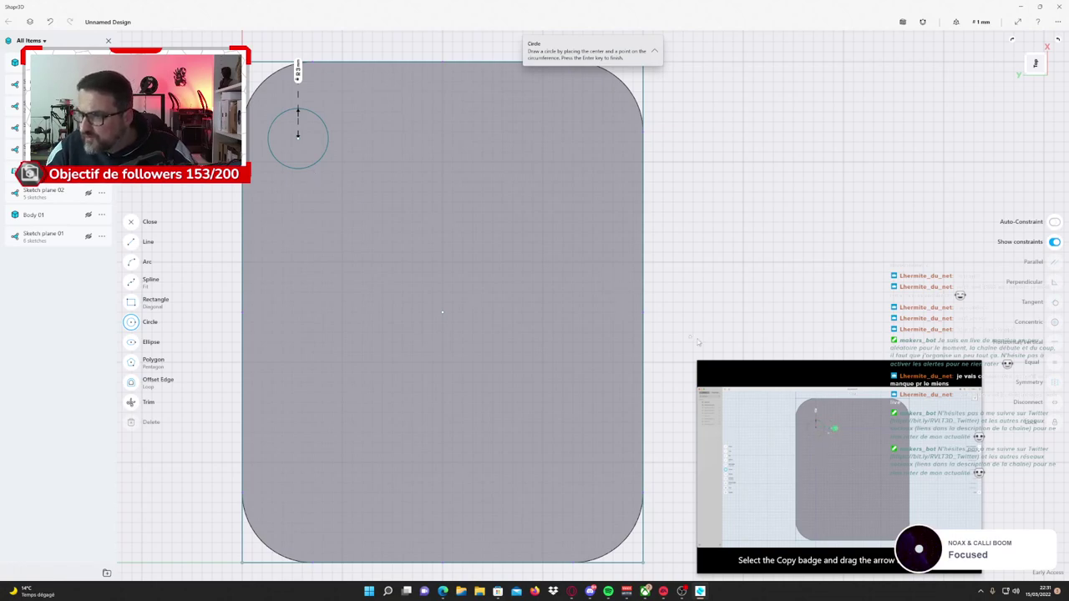
mouse_move(838, 467)
left_click(710, 563)
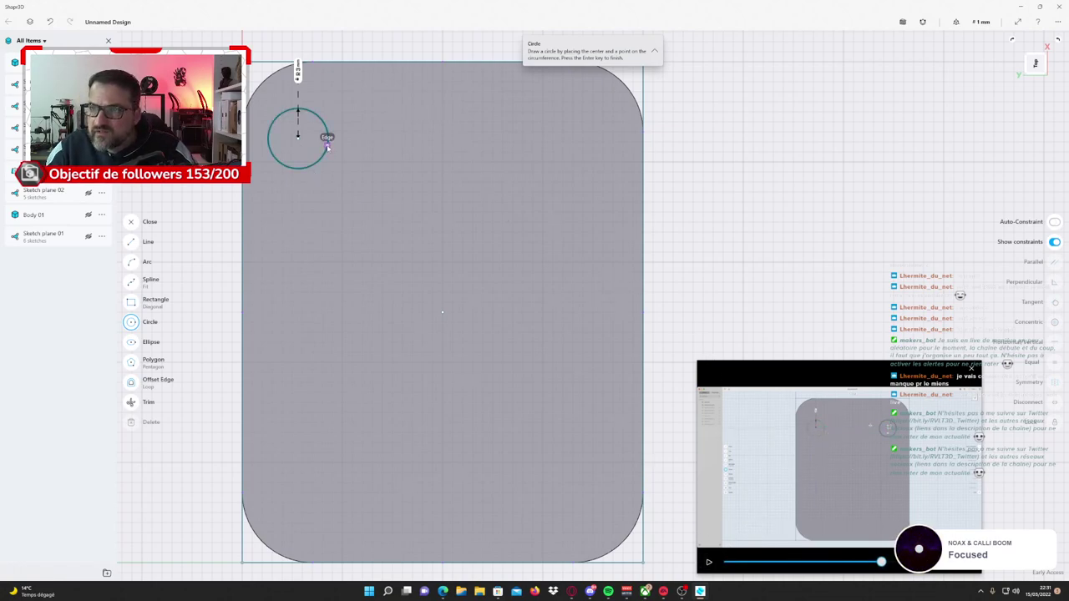
key("Escape")
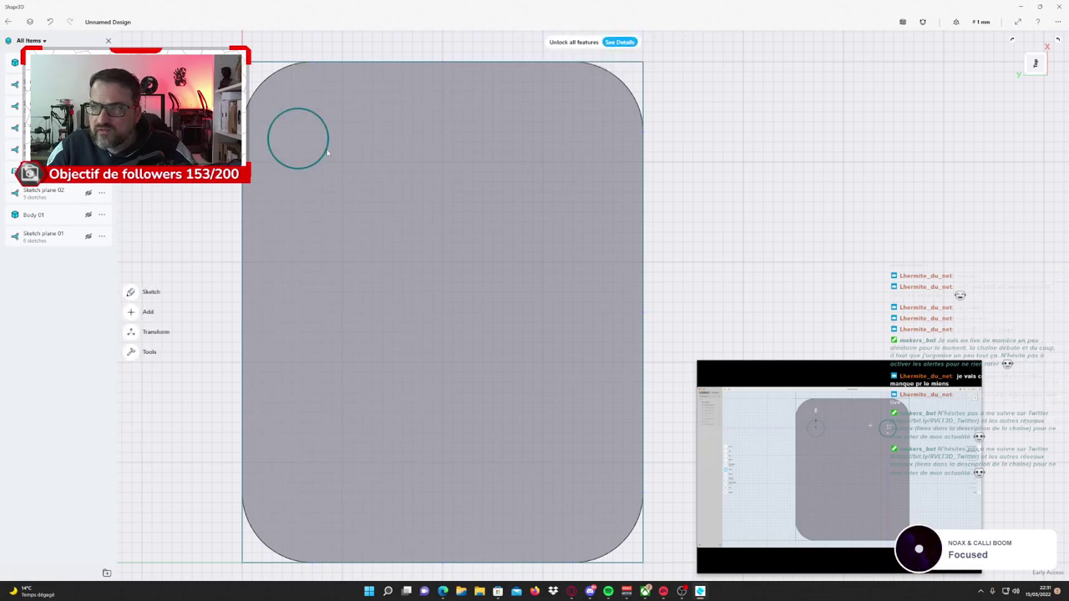
Copy the top-left circle across to the top-right corner.
left_click(327, 152)
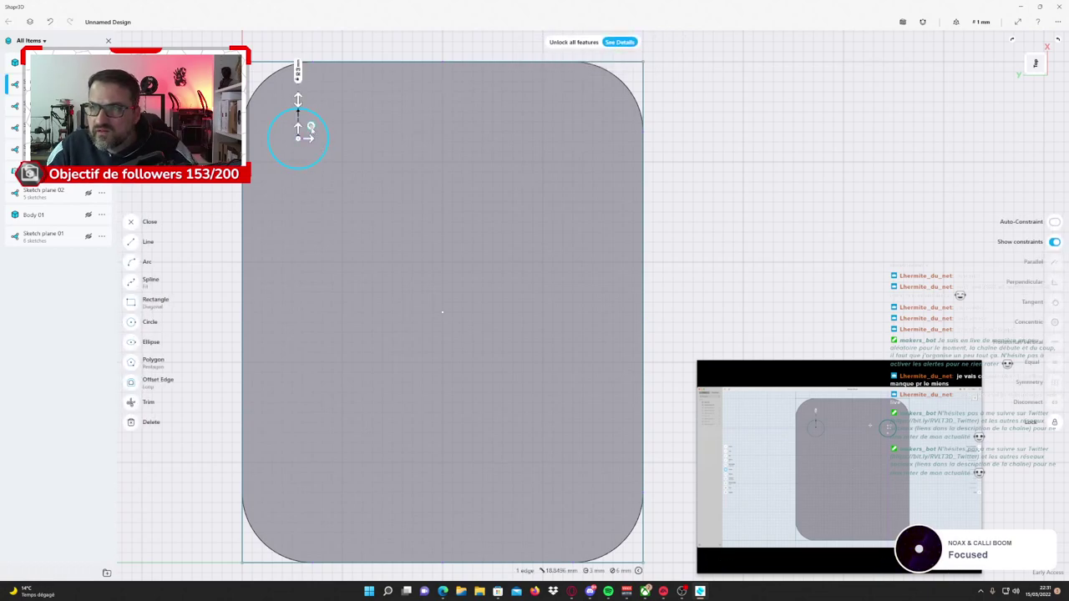
left_click(311, 126)
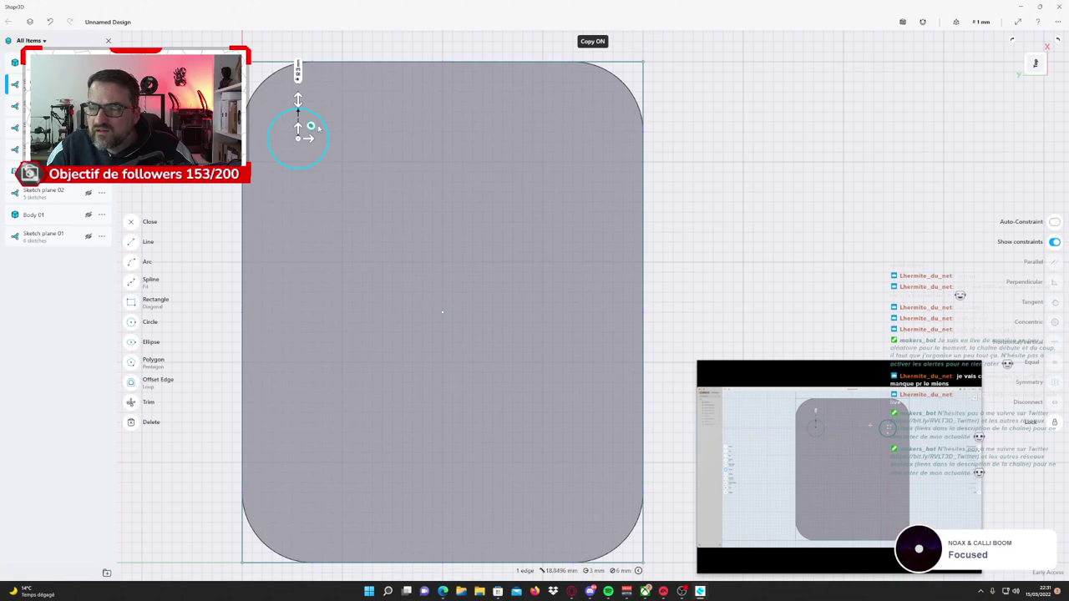
left_click_drag(309, 138, 579, 144)
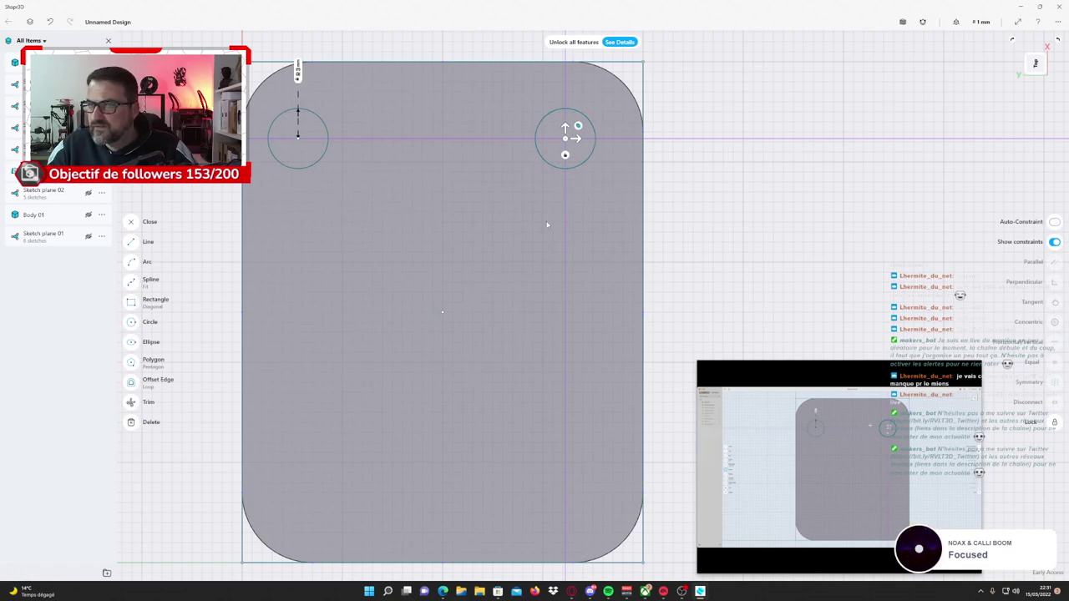
Copy the top pair of circles down to the bottom corners, then deselect.
left_click(327, 138)
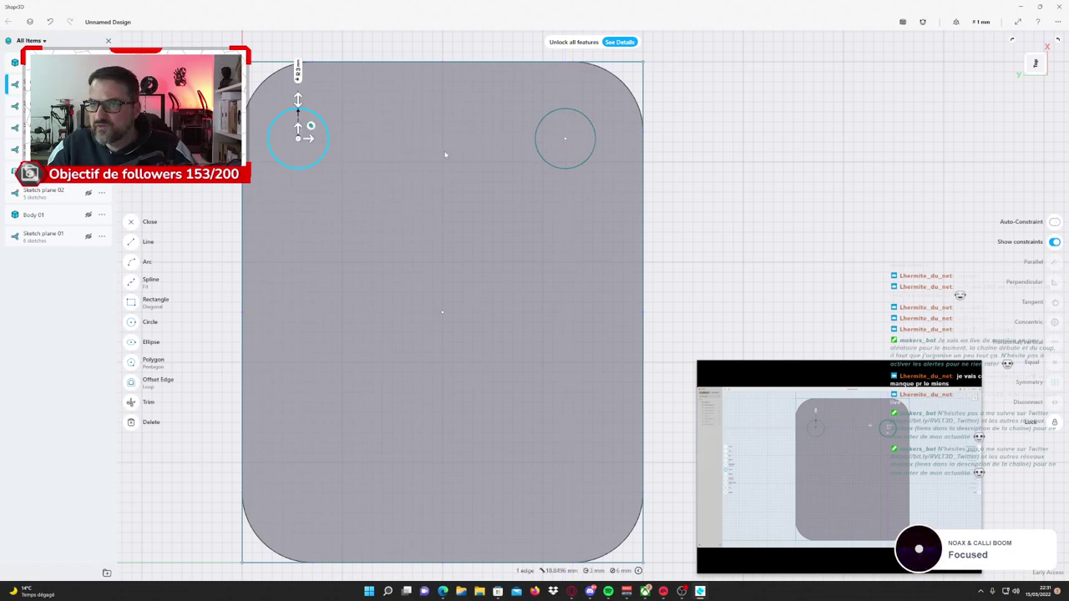
left_click(537, 148)
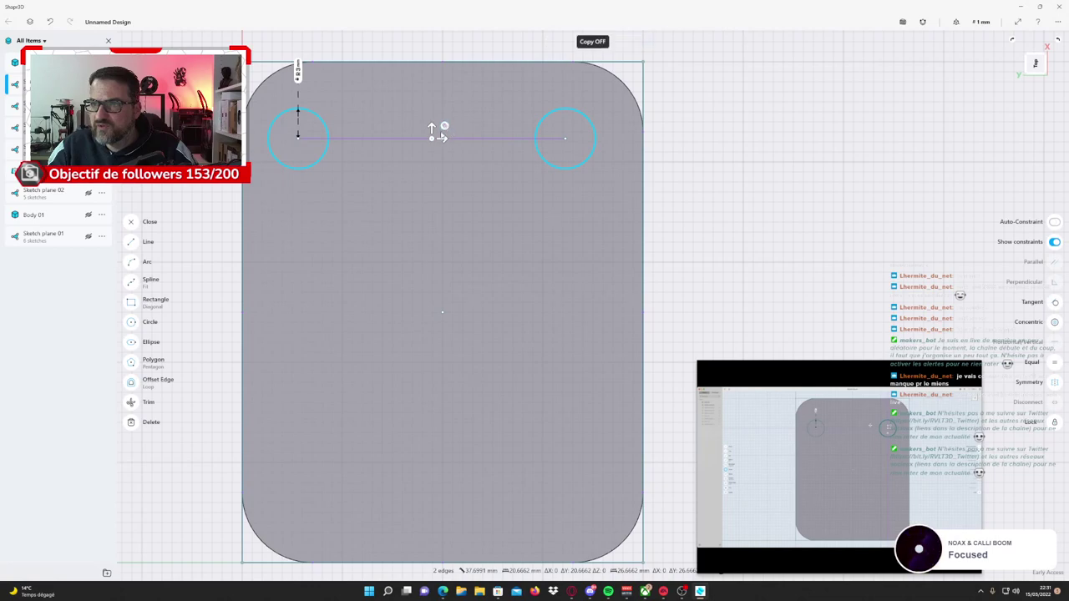
mouse_move(443, 129)
left_mouse_down()
mouse_move(445, 301)
mouse_move(434, 126)
left_mouse_up()
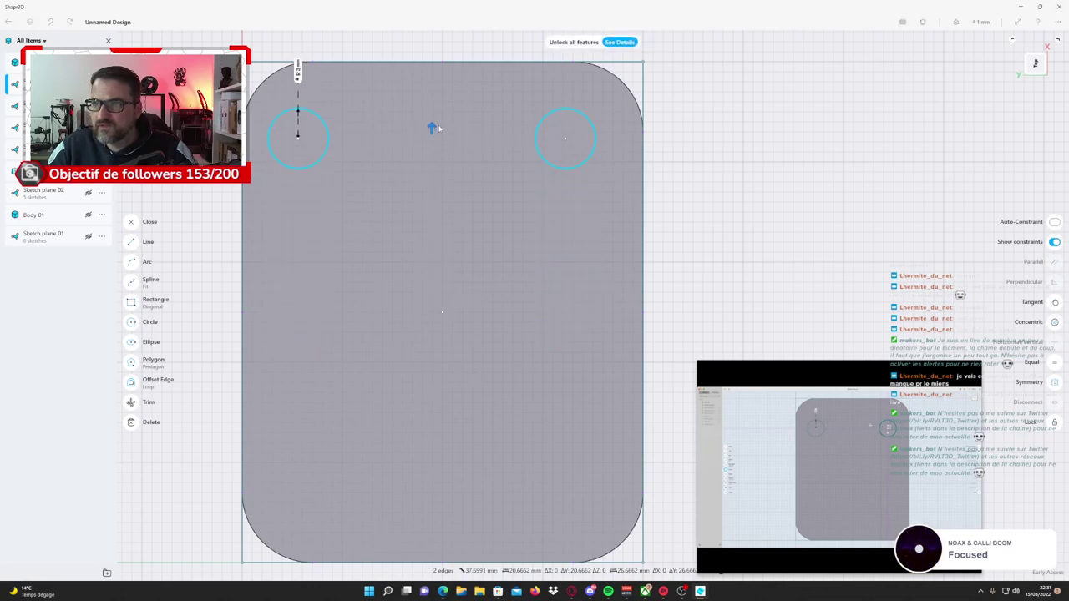
key("alt")
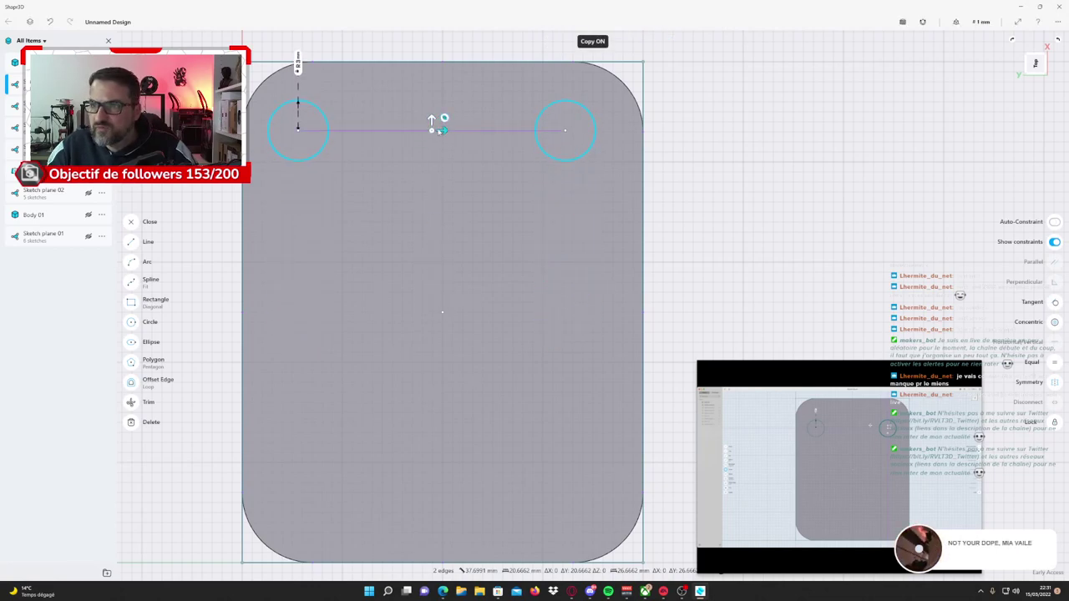
left_click_drag(431, 120, 432, 472)
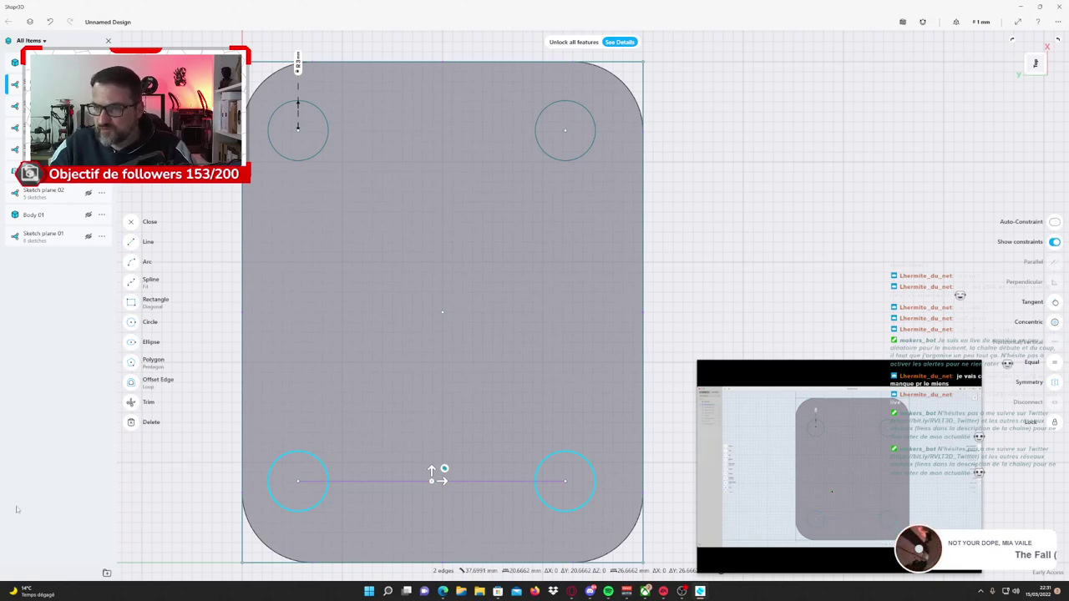
left_click(354, 423)
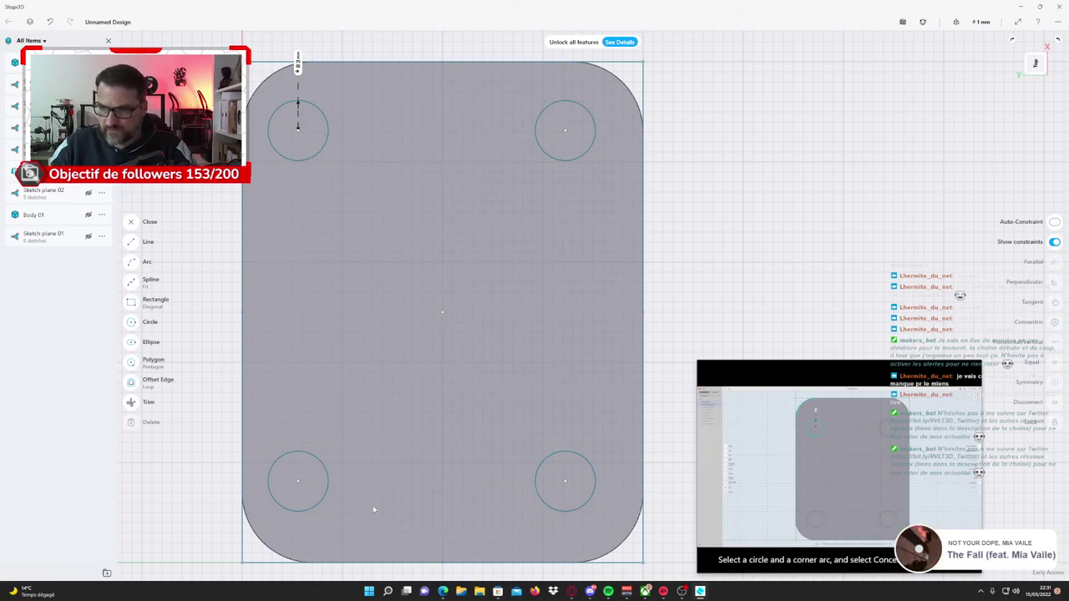
mouse_move(836, 468)
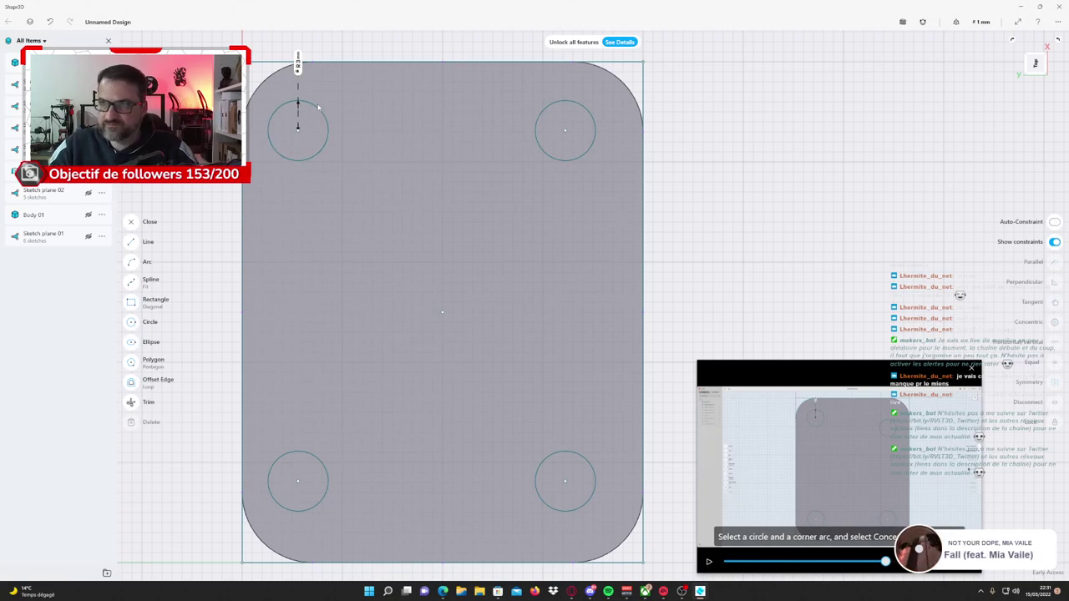
Make the top-left and top-right circles concentric with their corner arcs.
left_click(277, 108)
left_click(261, 91)
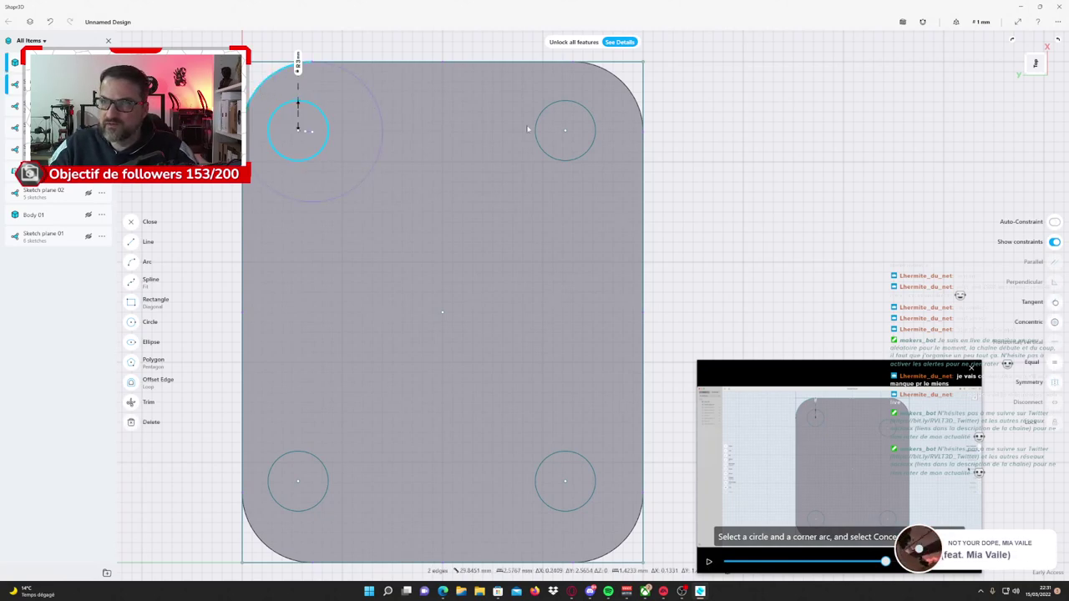
left_click(1056, 322)
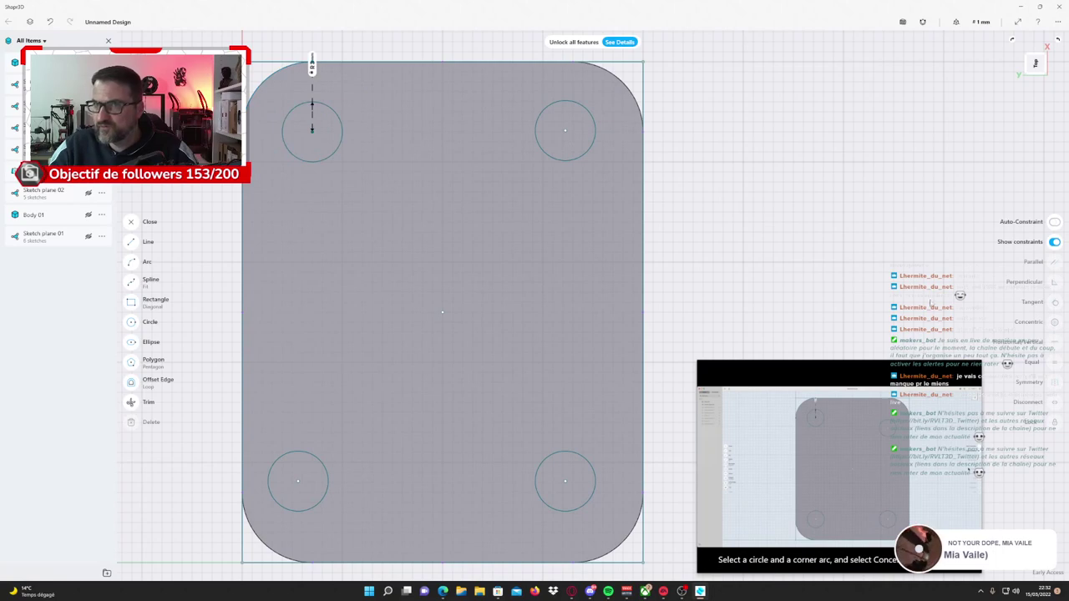
left_click(595, 124)
left_click(631, 94)
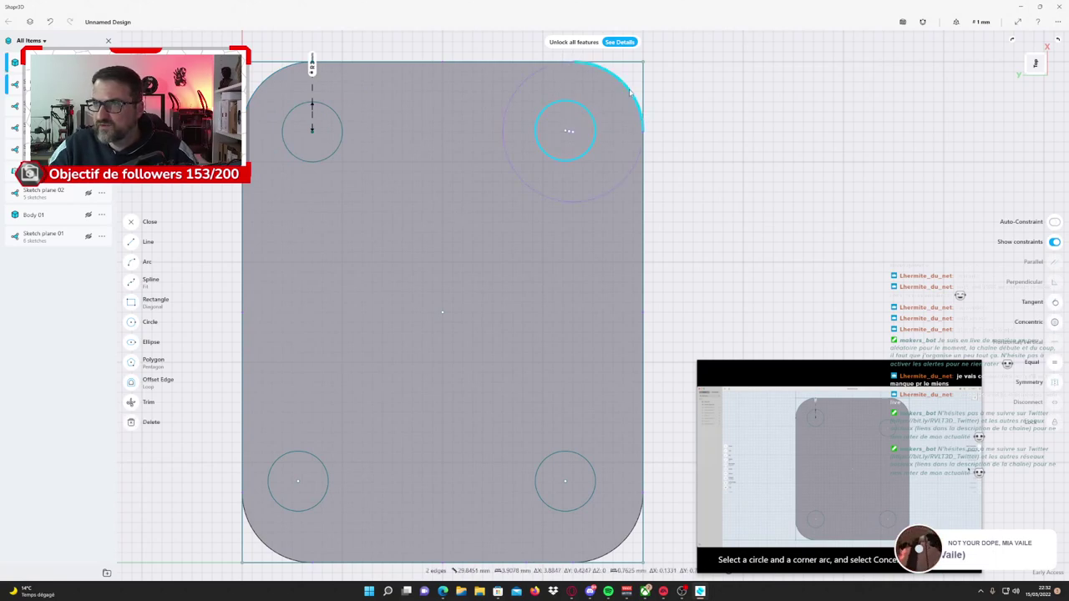
left_click(1055, 323)
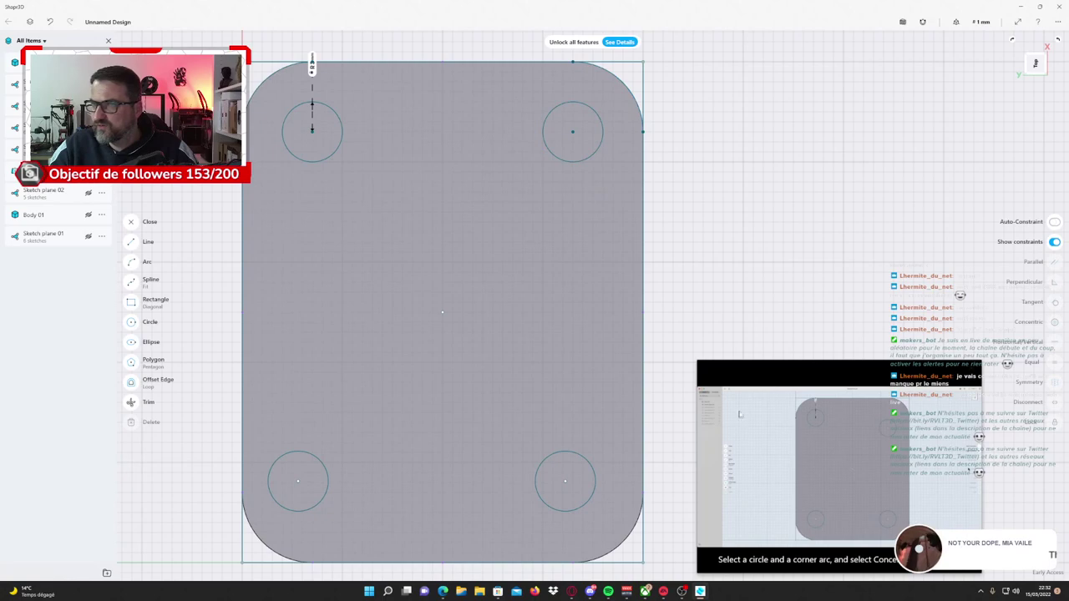
Make the bottom-right and bottom-left circles concentric with their corner arcs.
left_click(580, 507)
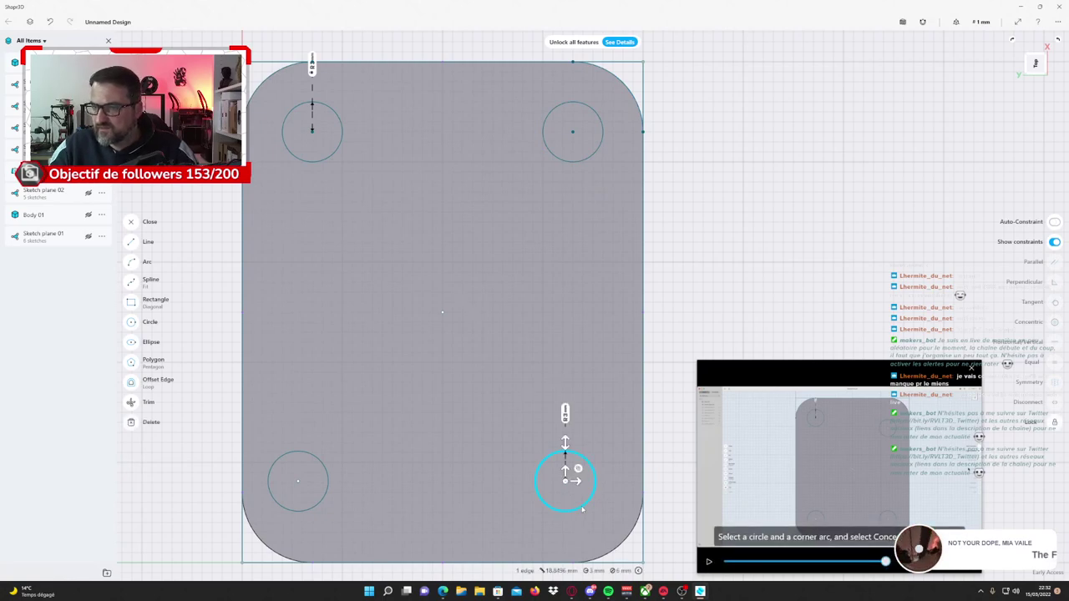
left_click(626, 544)
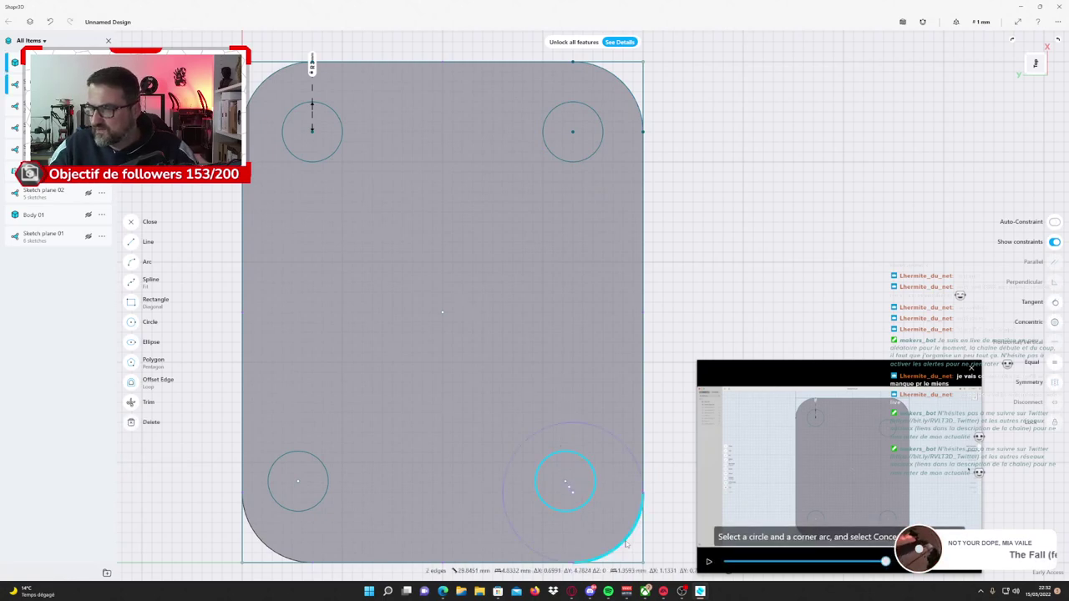
left_click(1055, 322)
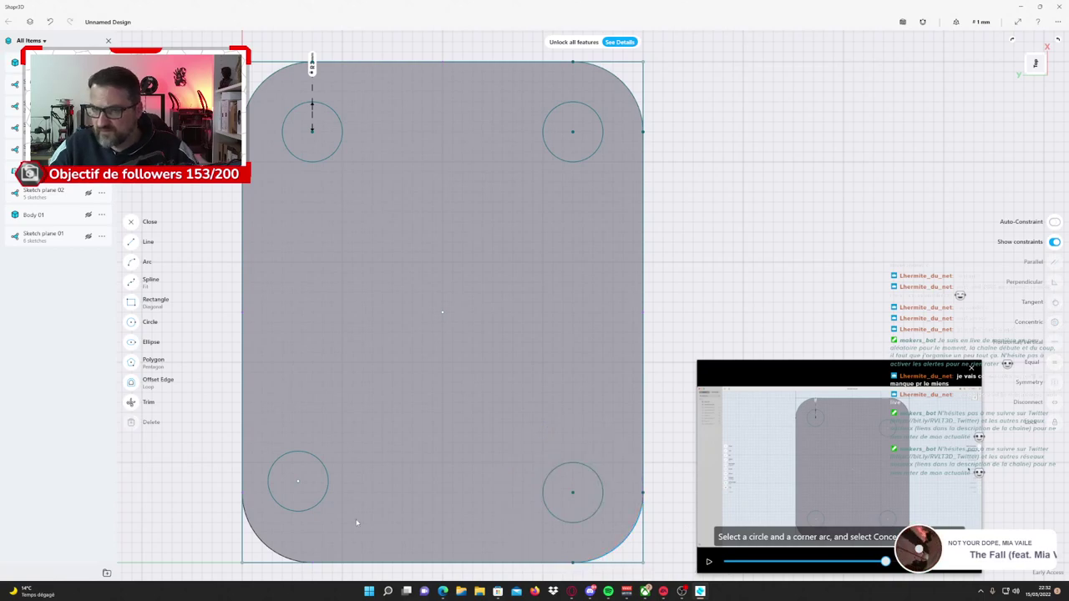
left_click(273, 499)
left_click(259, 541)
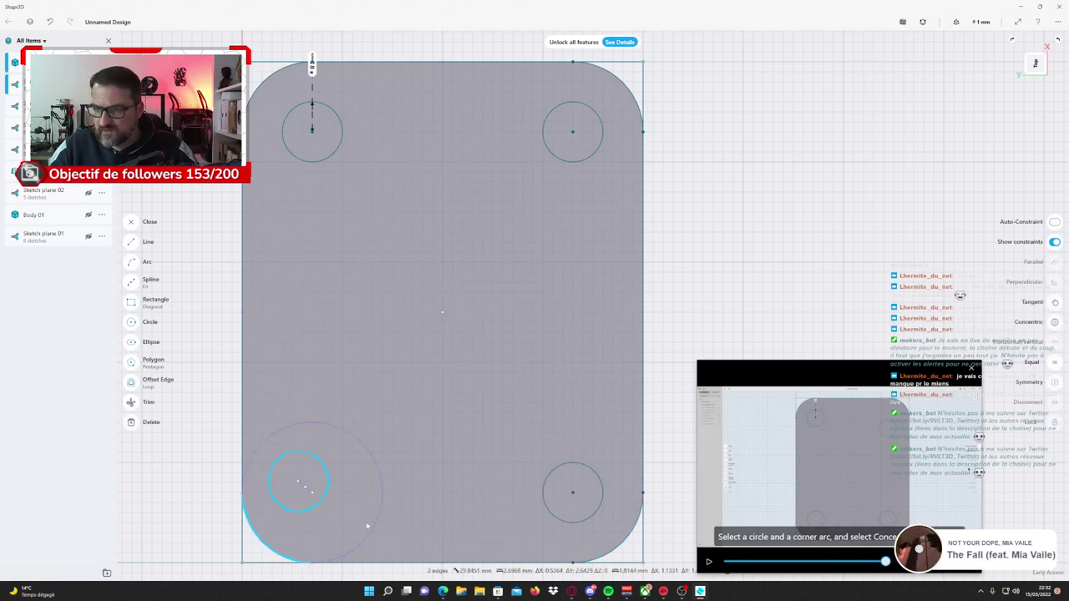
left_click(1051, 322)
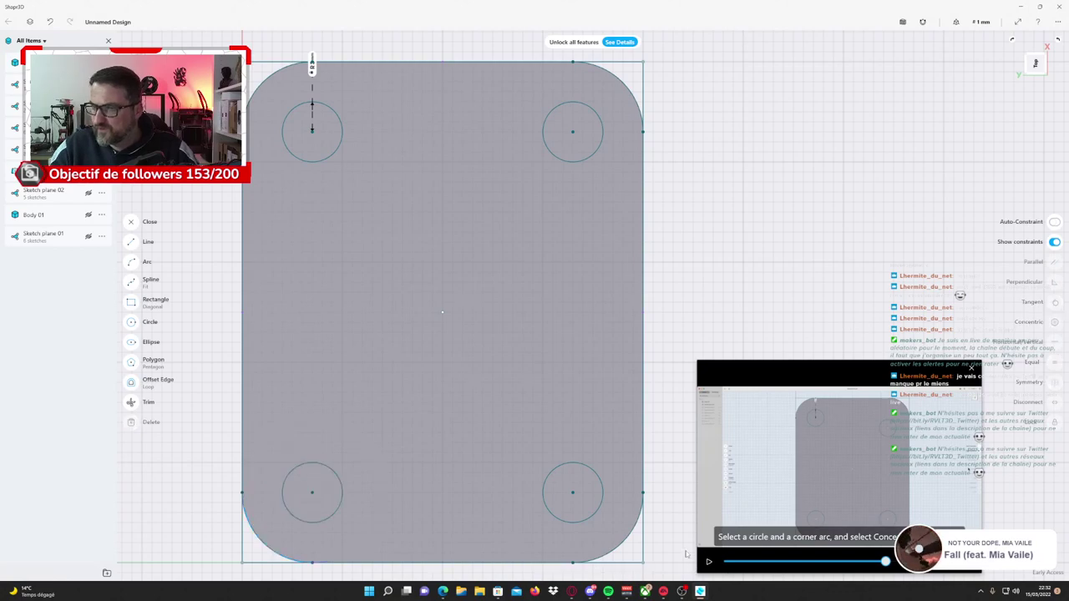
left_click(707, 563)
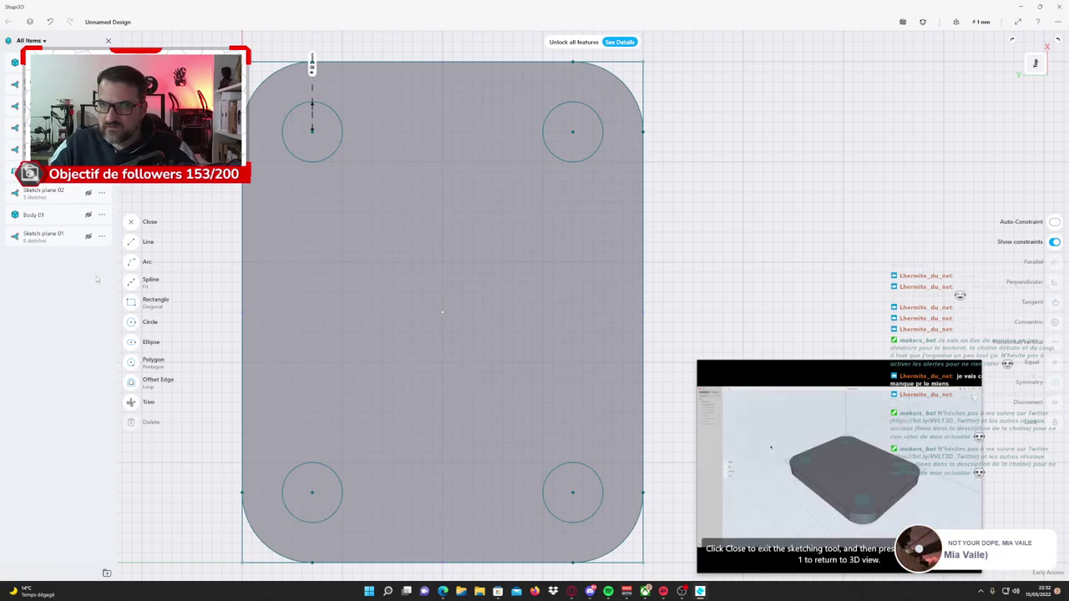
Close the sketch and extrude the four circle regions down through the plate as holes.
left_click(131, 222)
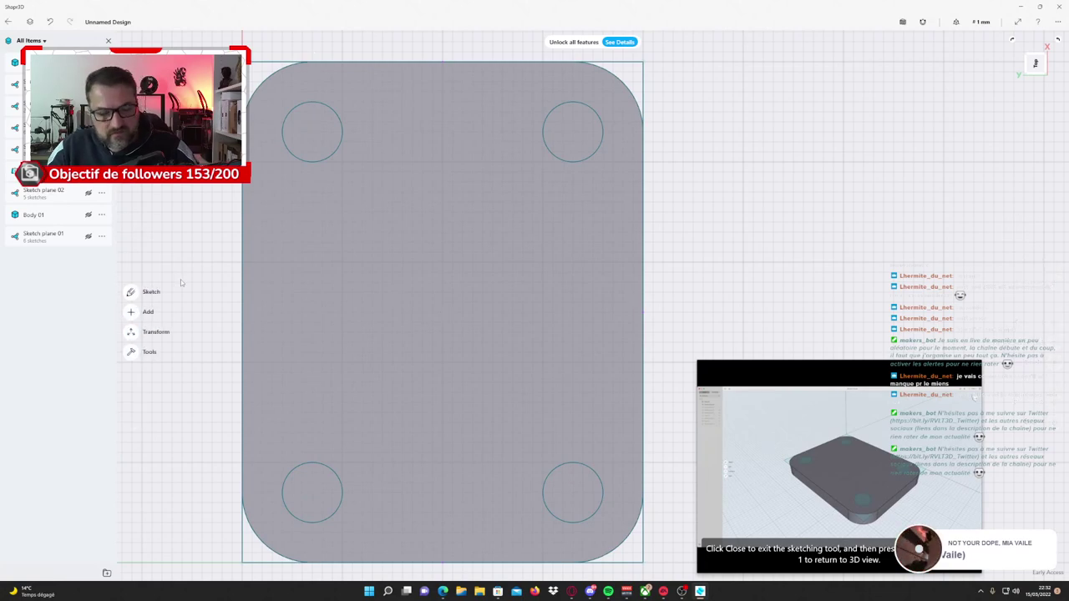
key("1")
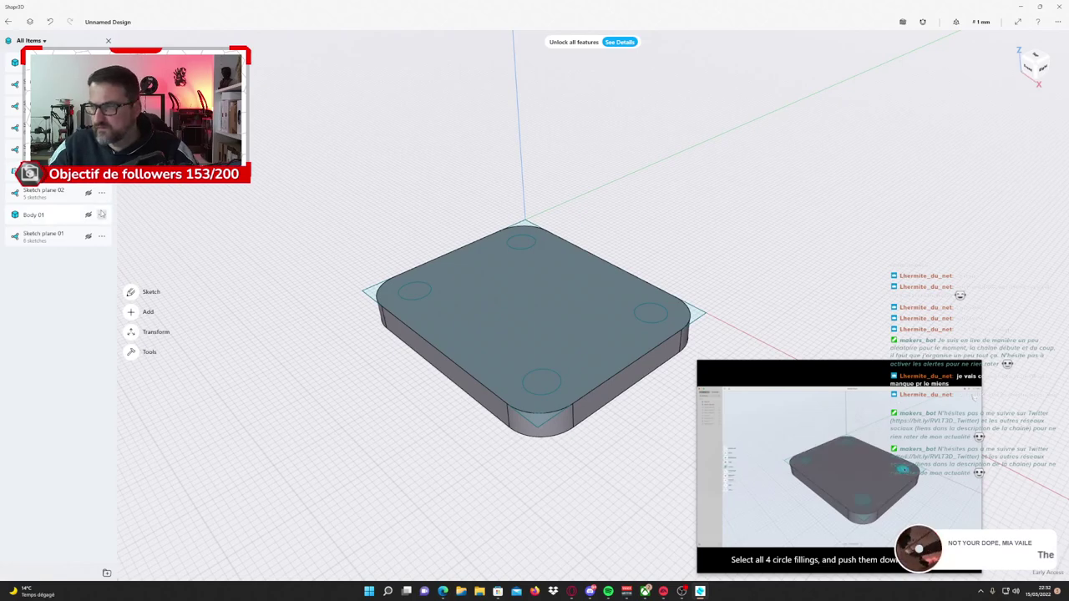
left_click(441, 300)
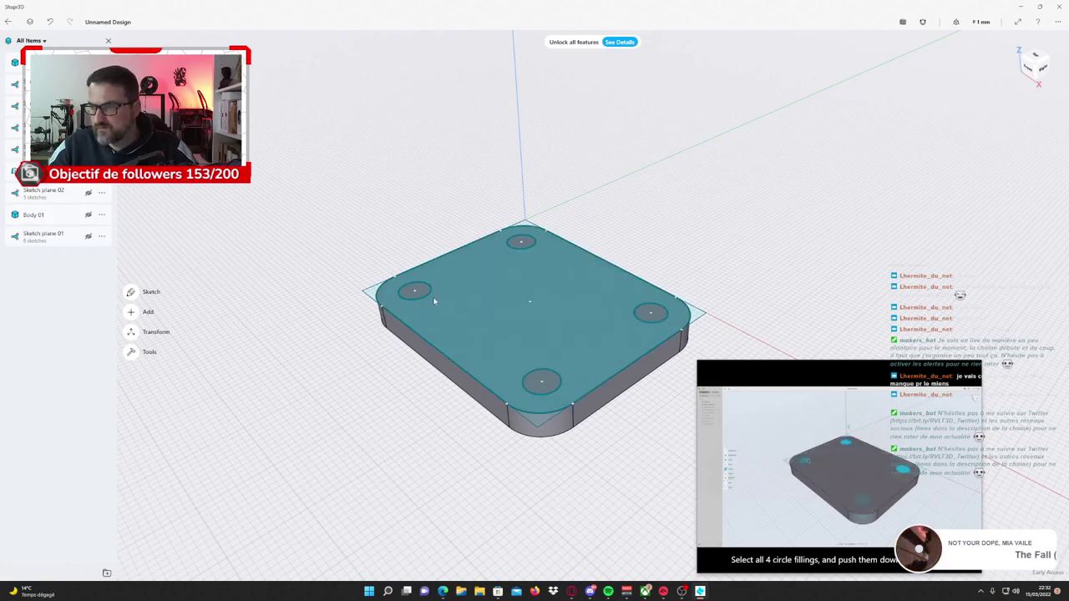
double_click(414, 290)
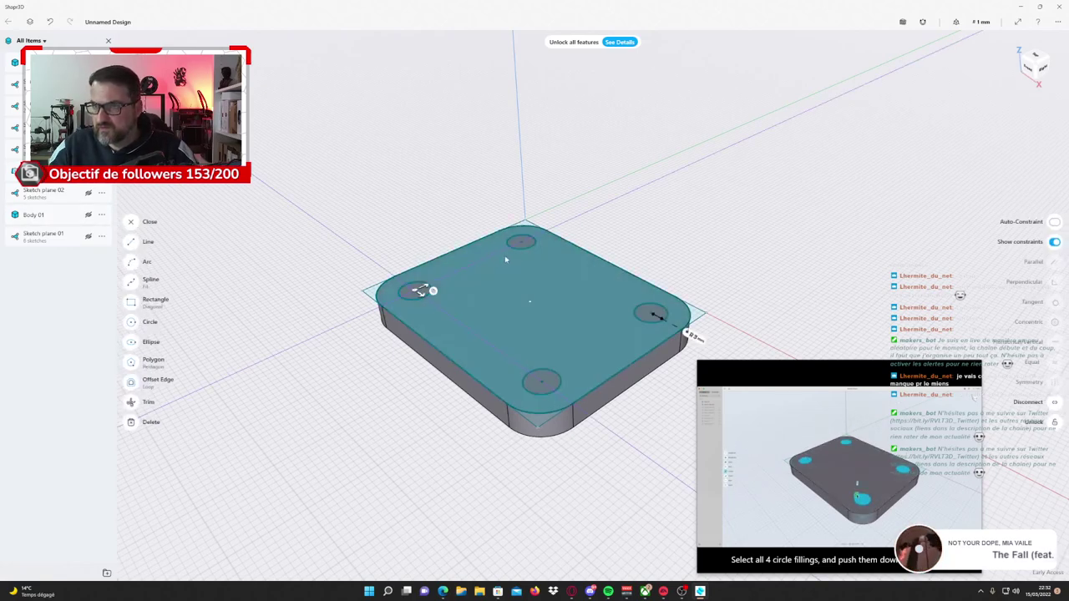
left_click(652, 313)
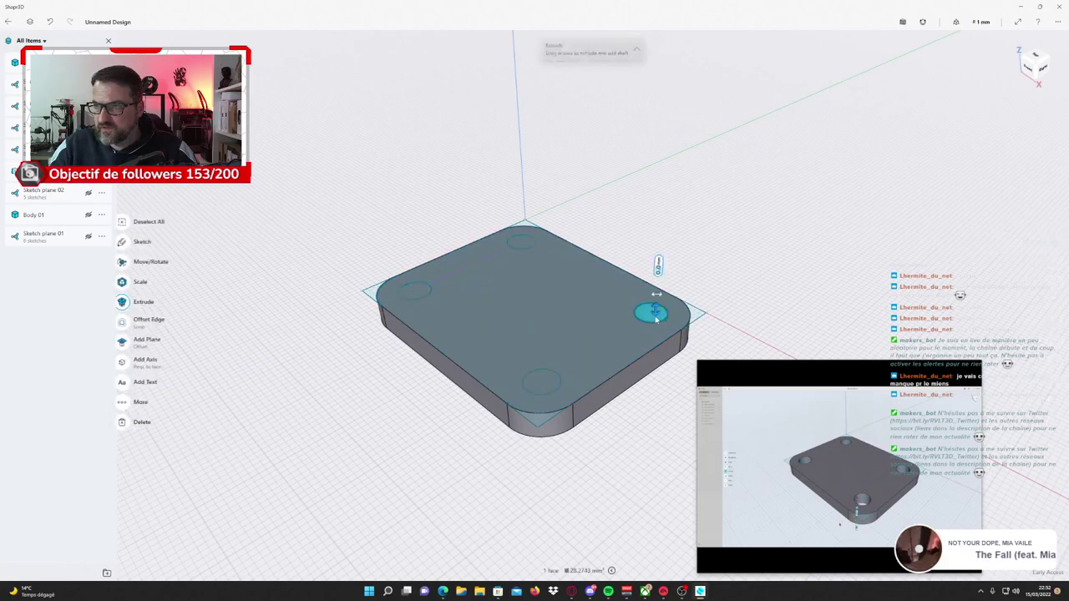
left_click(555, 372)
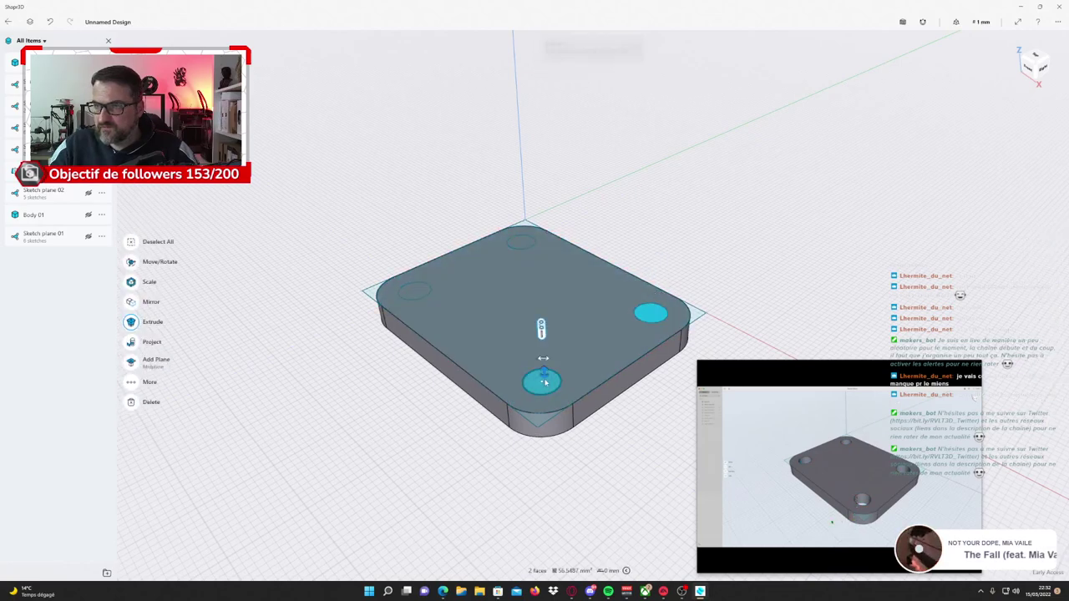
left_click(422, 293)
left_click(521, 241)
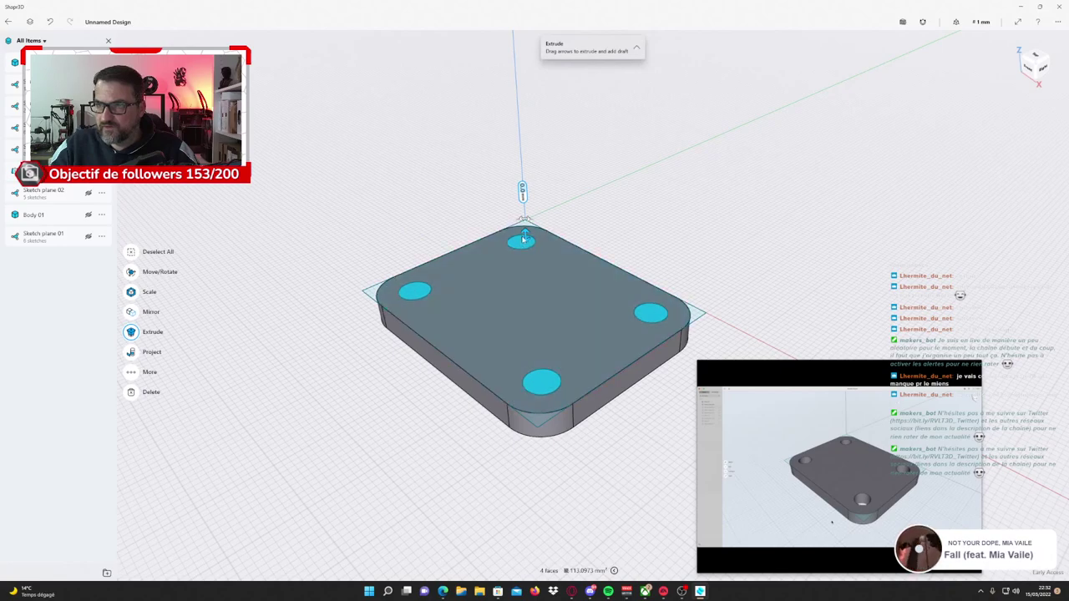
left_click_drag(524, 236, 527, 367)
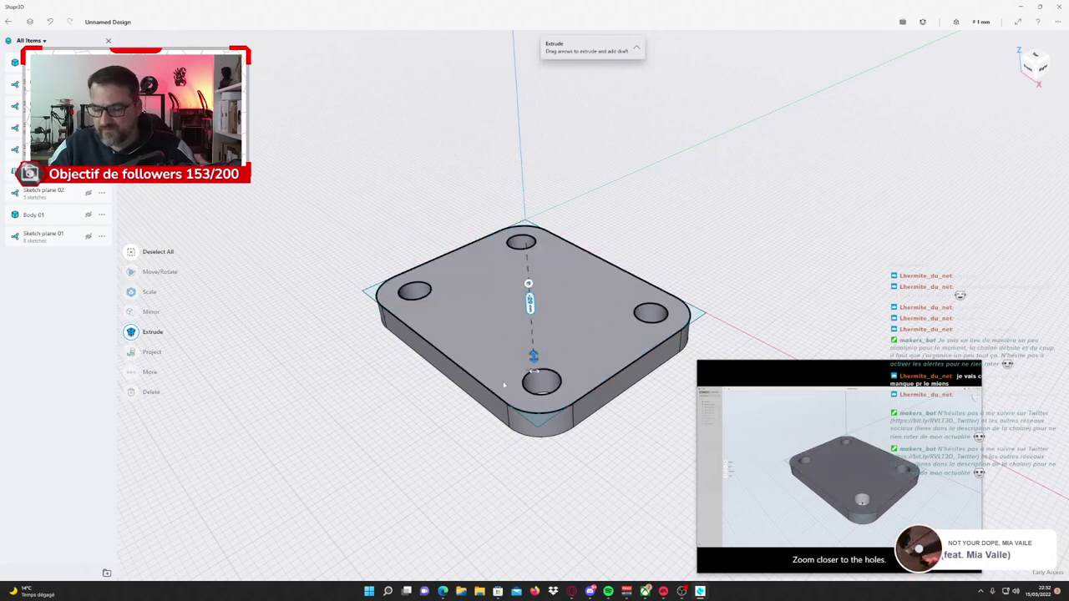
left_click(427, 411)
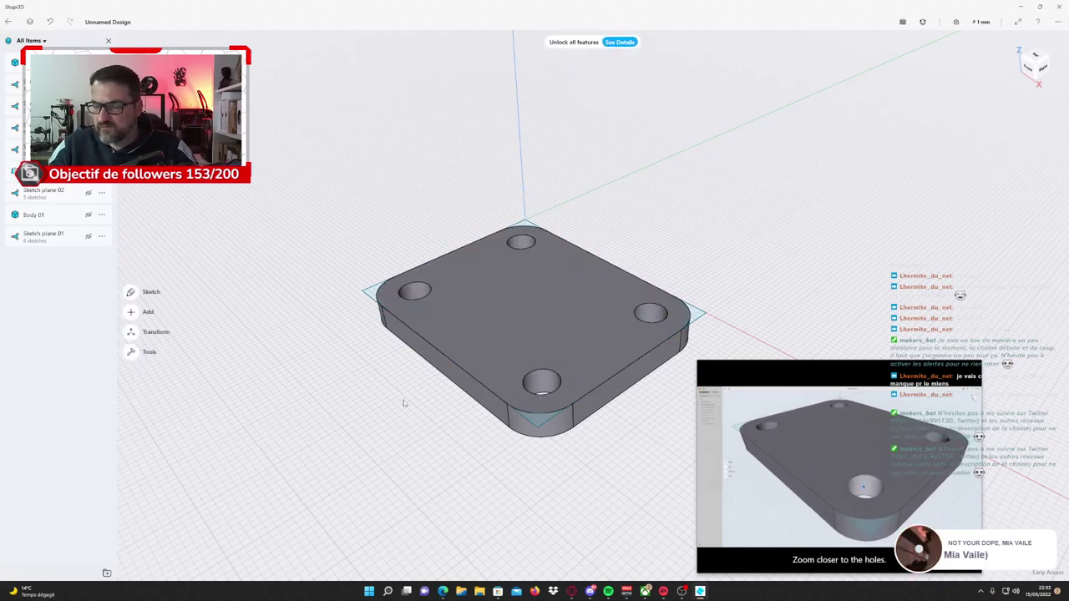
Select the top rim edges of the back, left, right and front holes.
middle_click_drag(382, 406, 287, 408)
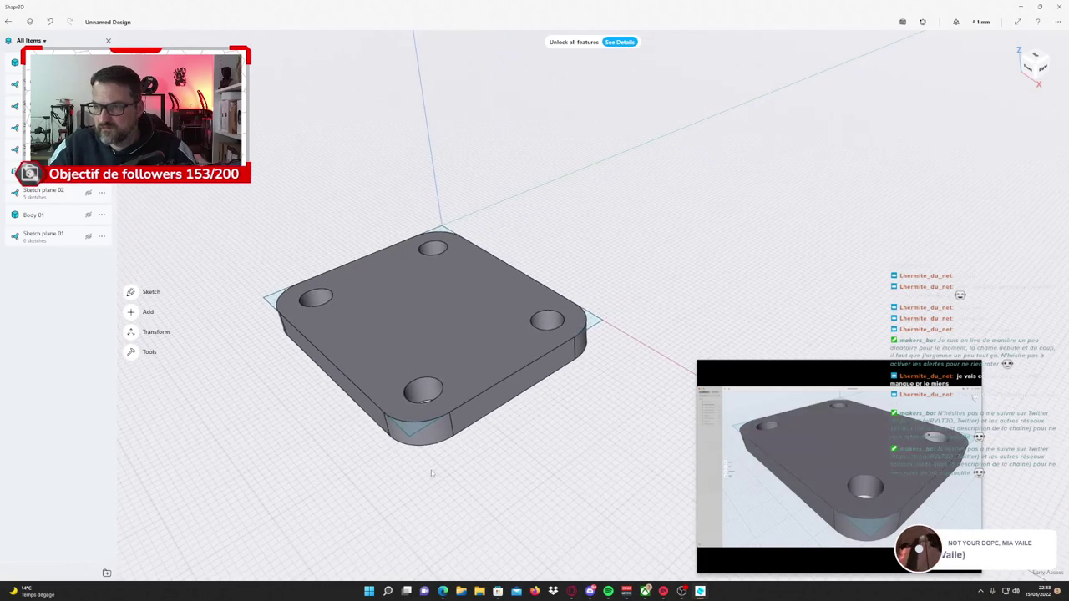
scroll(431, 470, "up", 3)
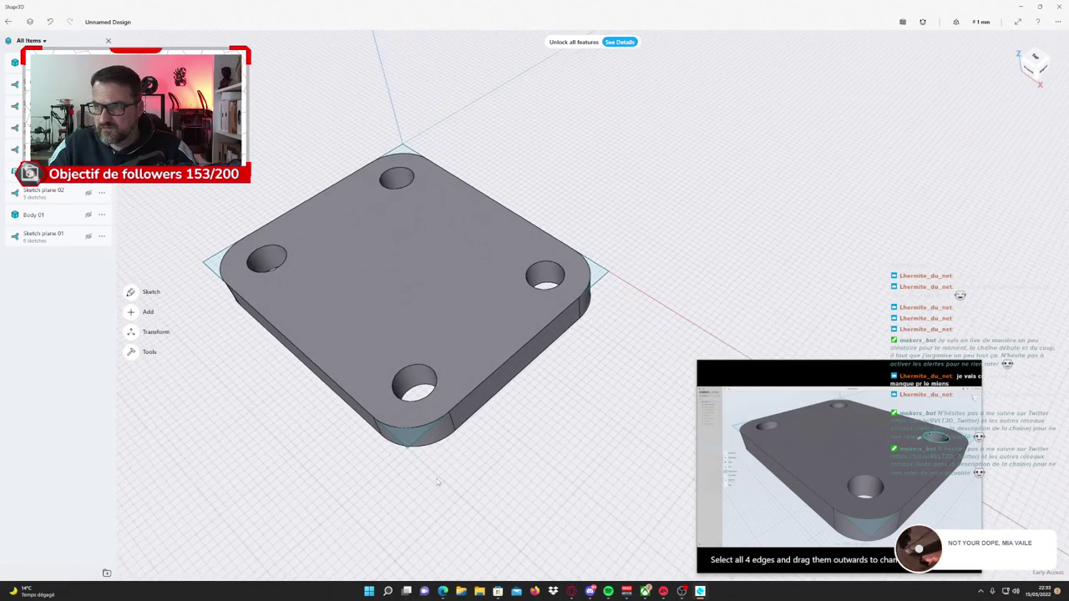
right_click_drag(436, 483, 431, 448)
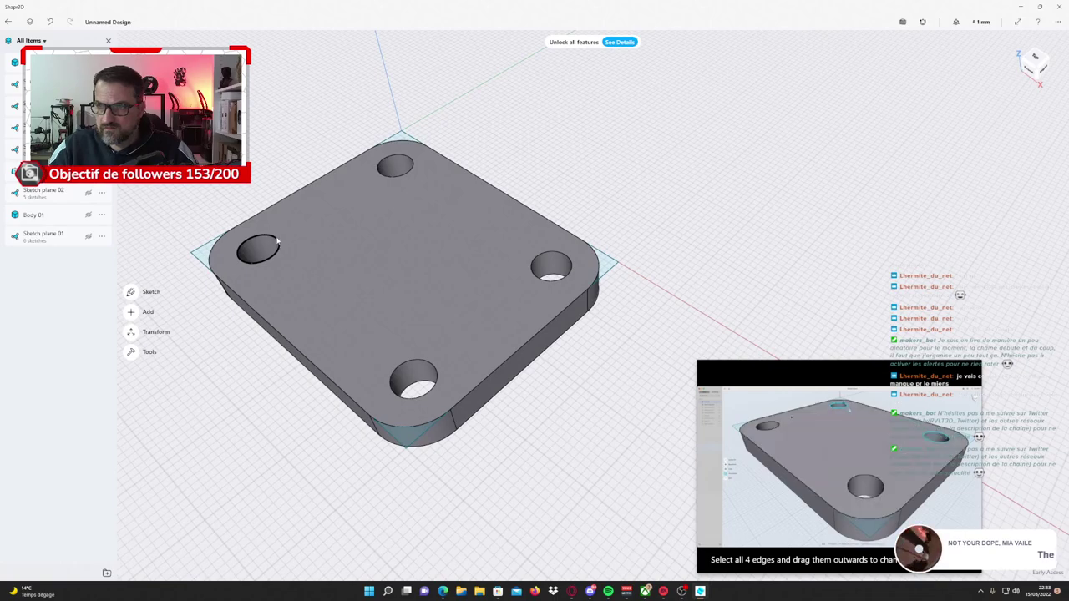
left_click(388, 159)
left_click(257, 238)
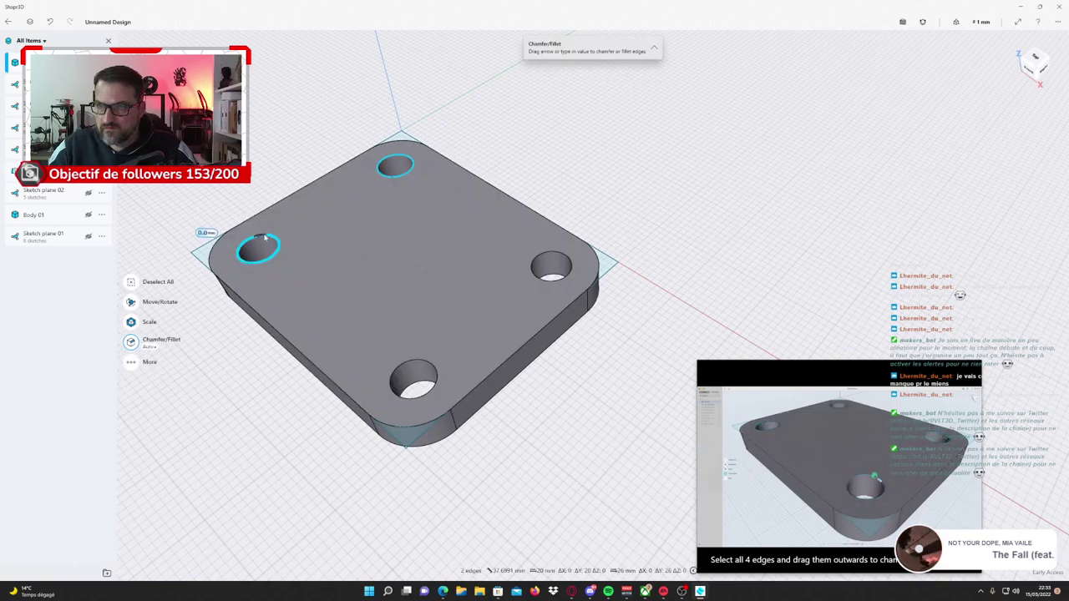
left_click(536, 259)
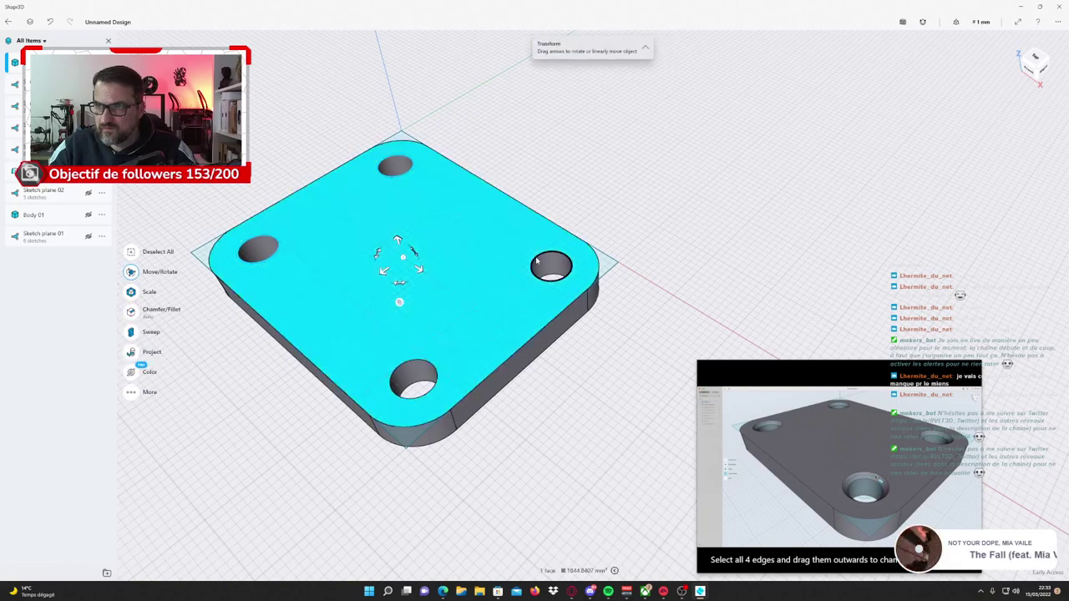
left_click(517, 259)
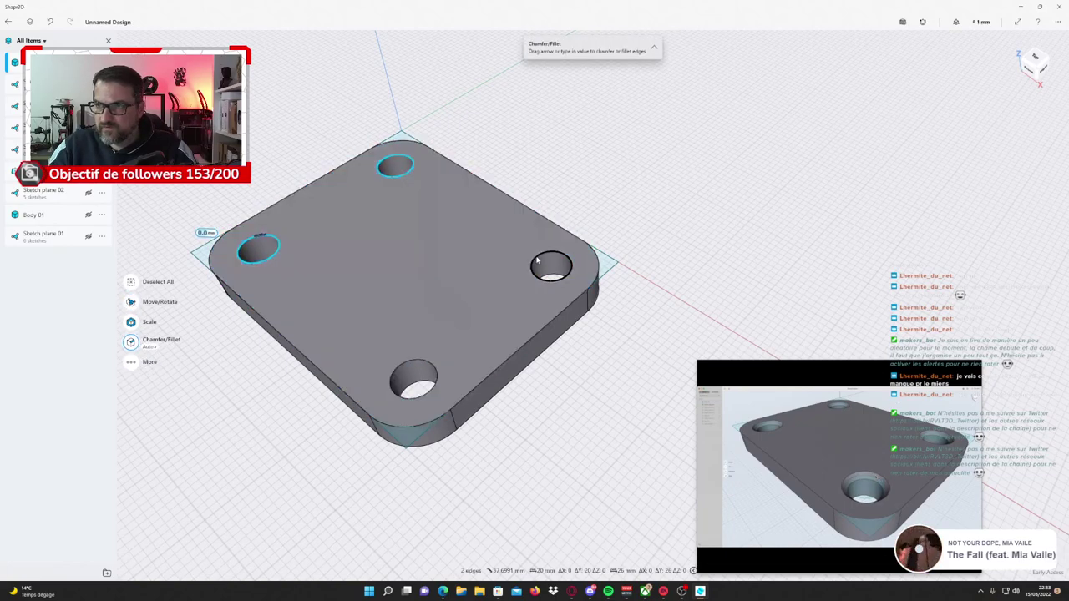
left_click(541, 254)
left_click(426, 367)
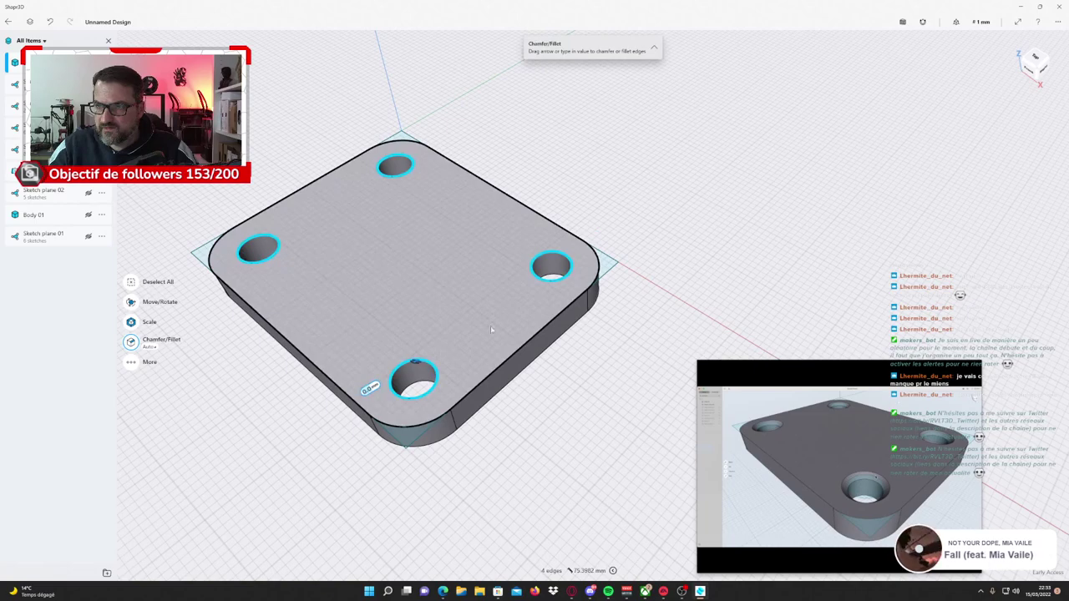
Chamfer the four selected hole rims, enlarge slightly, and apply the chamfer.
mouse_move(416, 360)
left_mouse_down()
mouse_move(426, 331)
mouse_move(419, 361)
left_mouse_up()
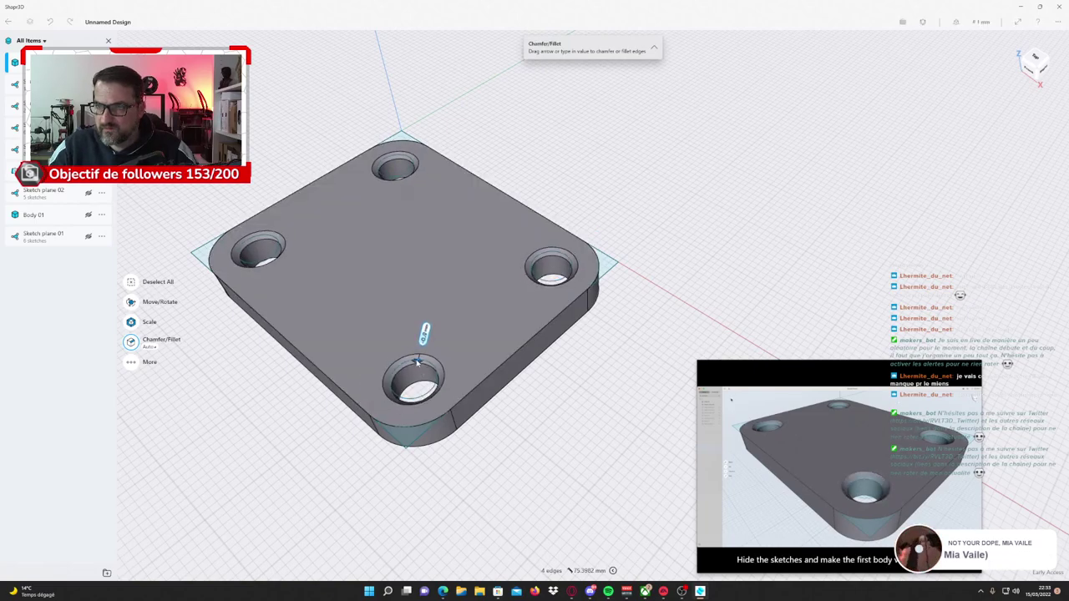
left_click_drag(418, 361, 417, 362)
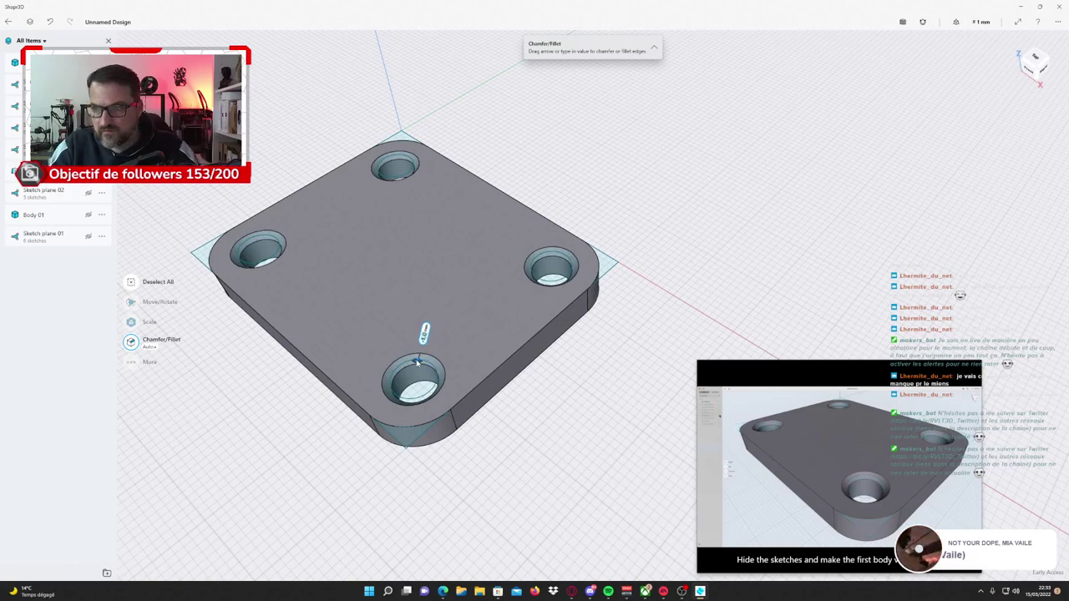
left_click(569, 416)
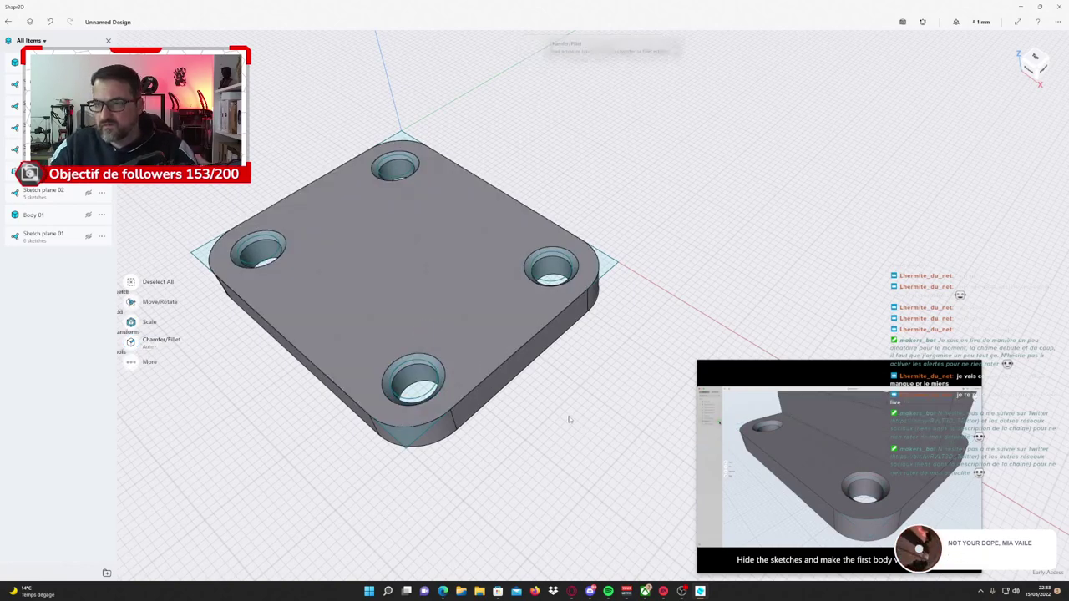
left_click(50, 83)
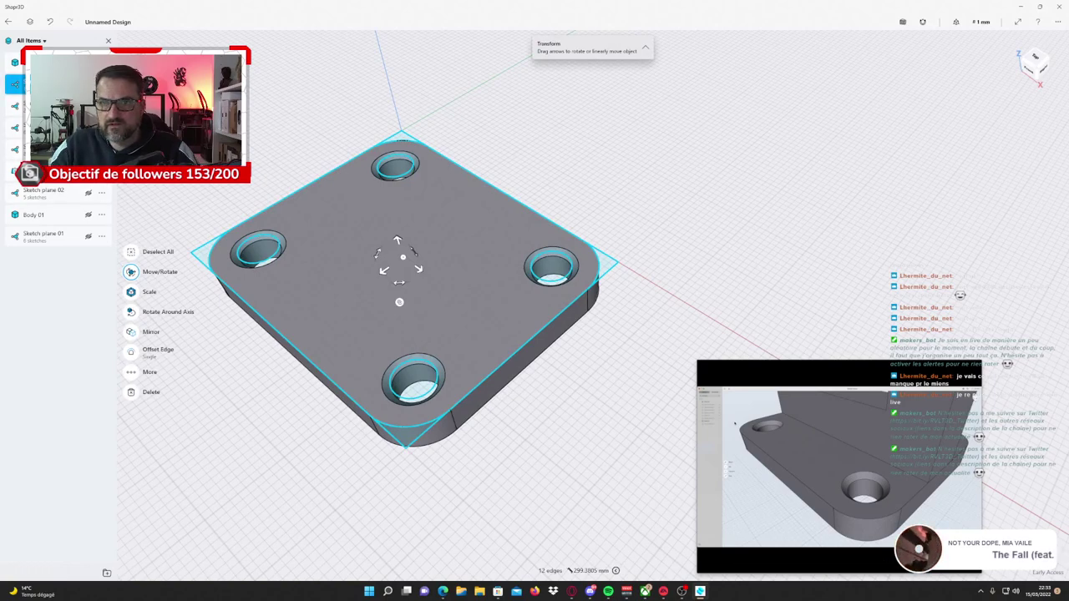
Unhide the clamp body Body 01 and reset the view with Ctrl+1.
left_click(88, 215)
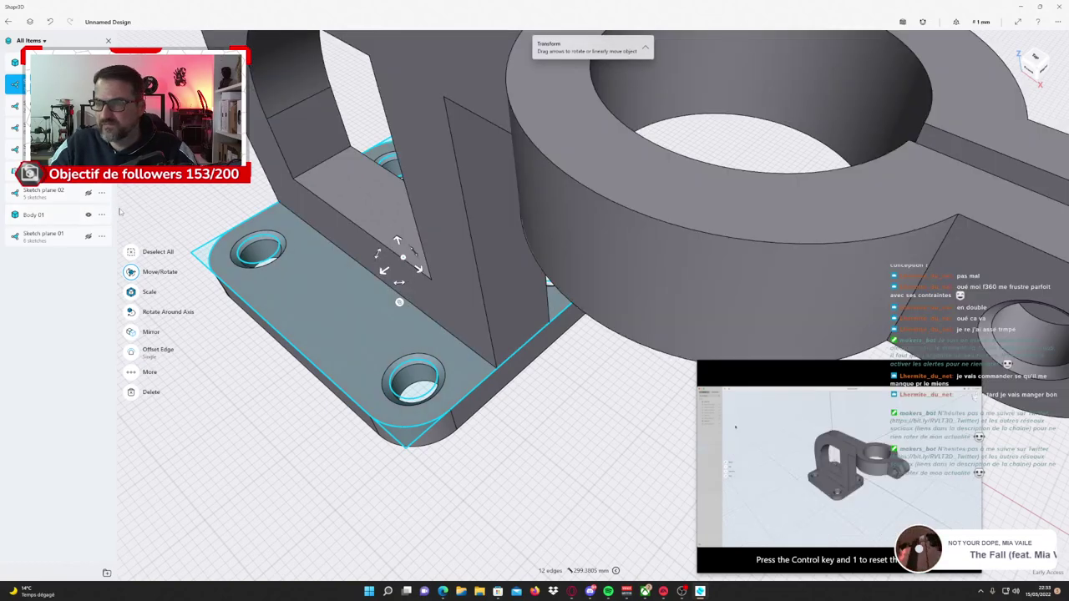
scroll(178, 244, "down", 2)
key("ctrl+1")
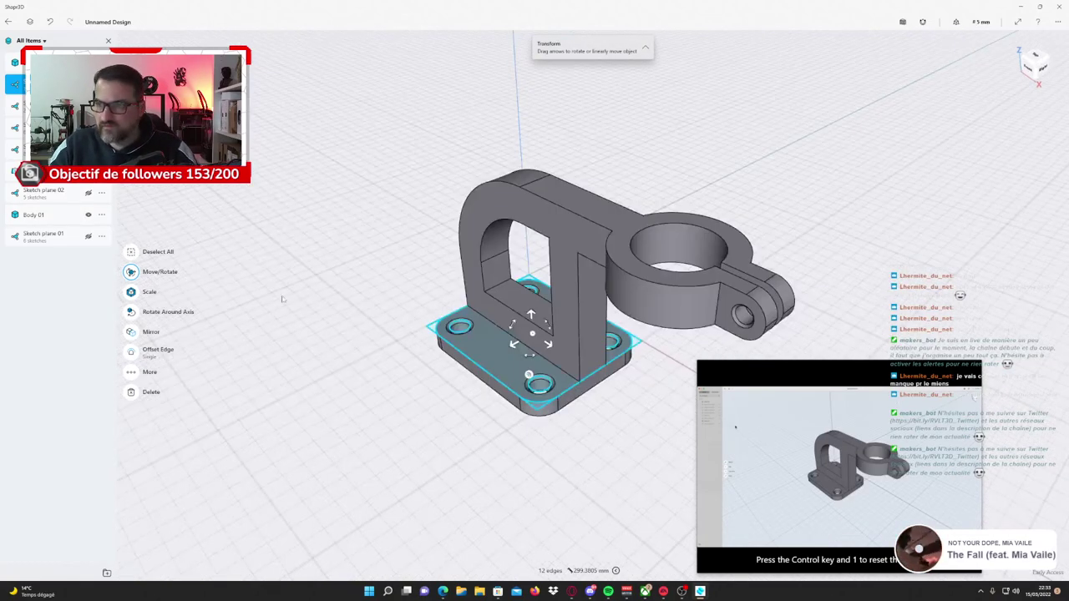
left_click(376, 358)
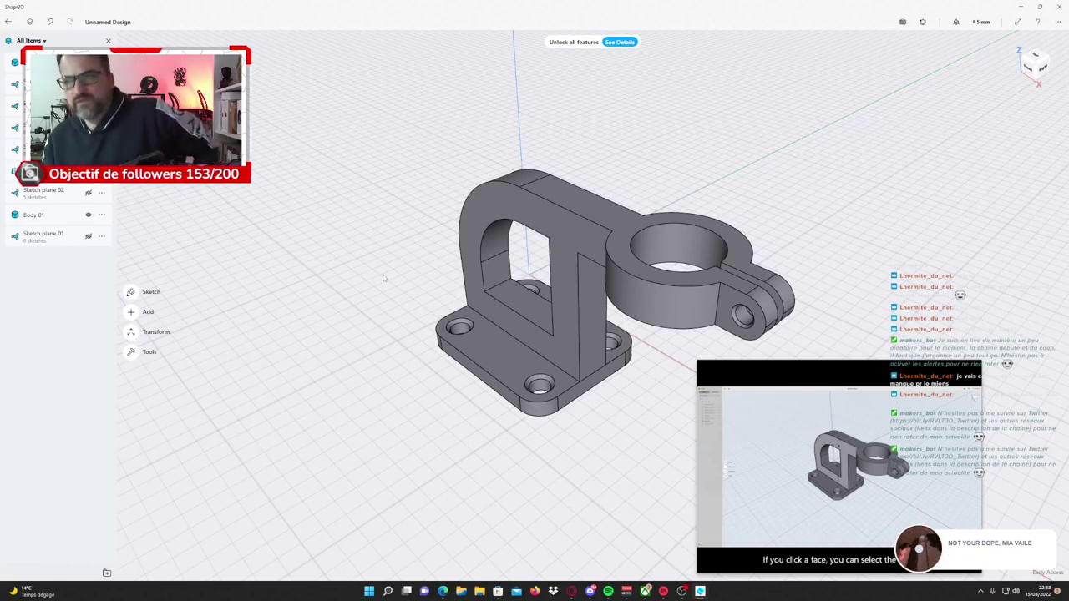
Select the clamp body, then the base plate body, to check them, then deselect.
left_click(535, 343)
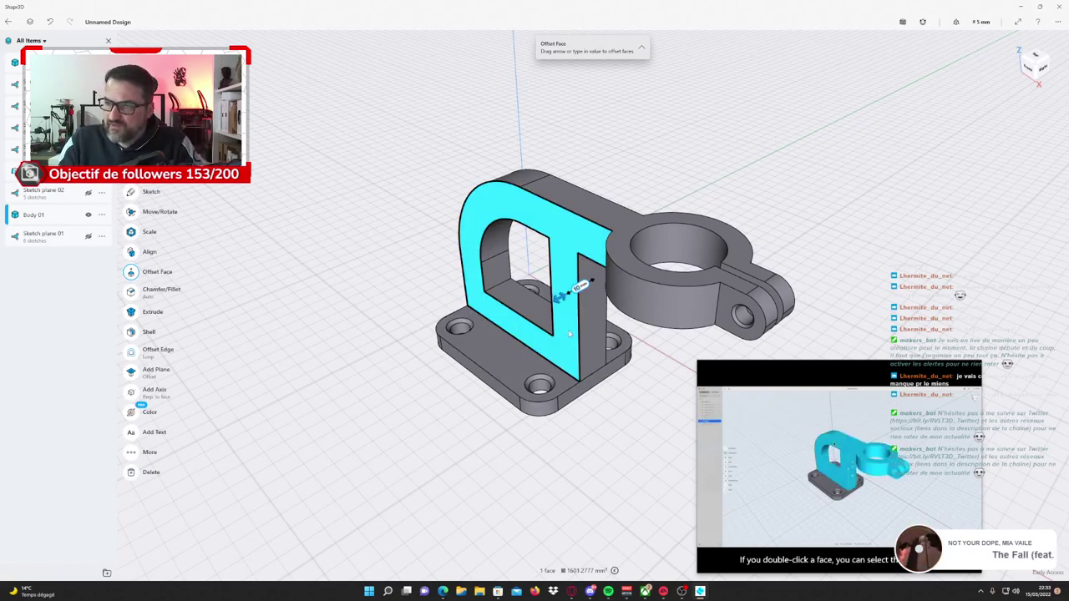
double_click(569, 332)
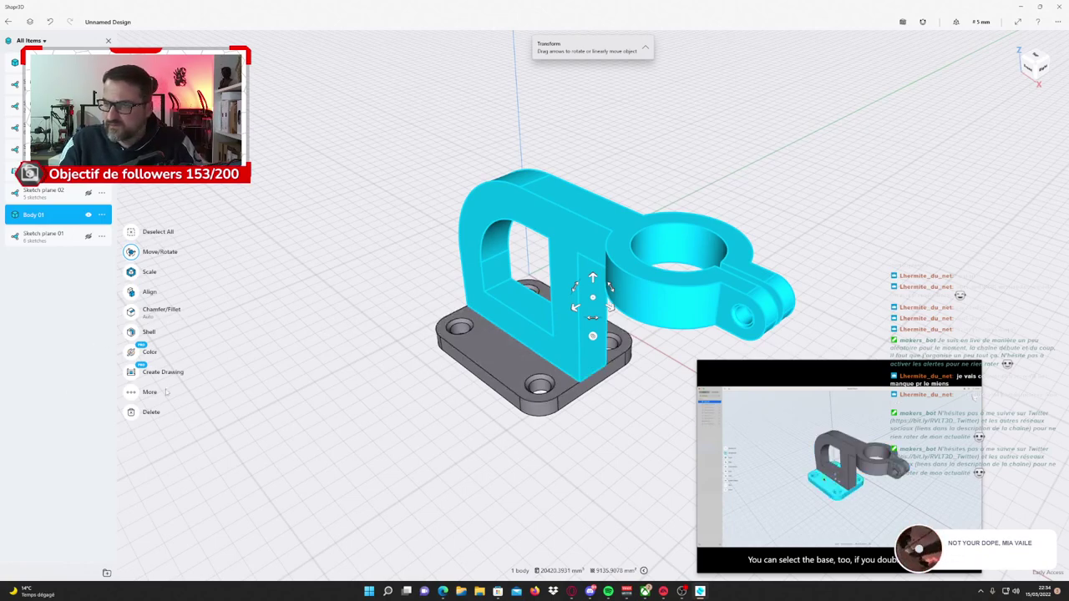
left_click(506, 356)
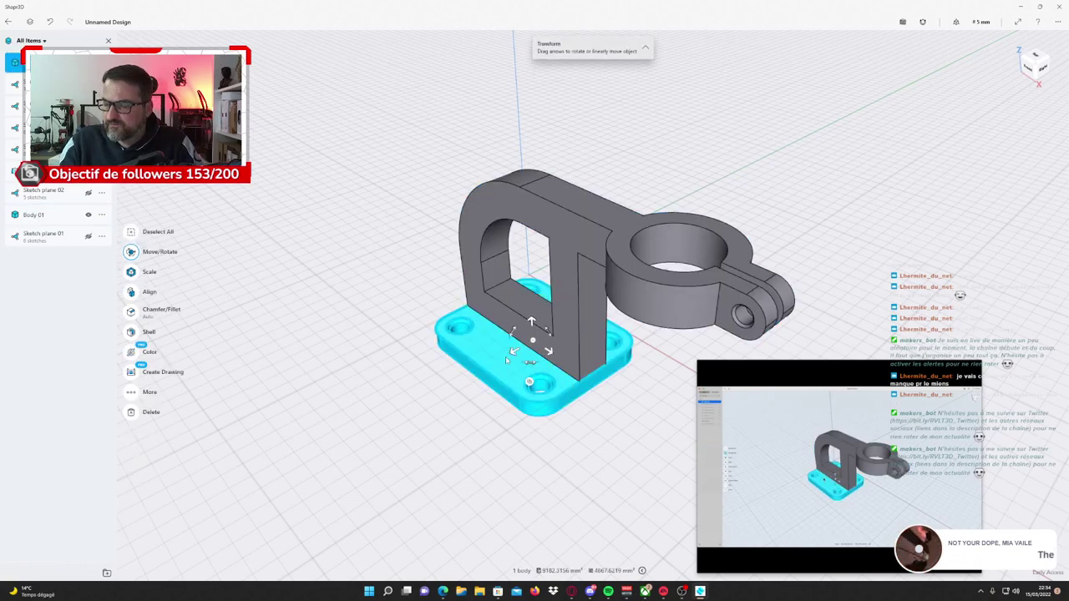
left_click(393, 369)
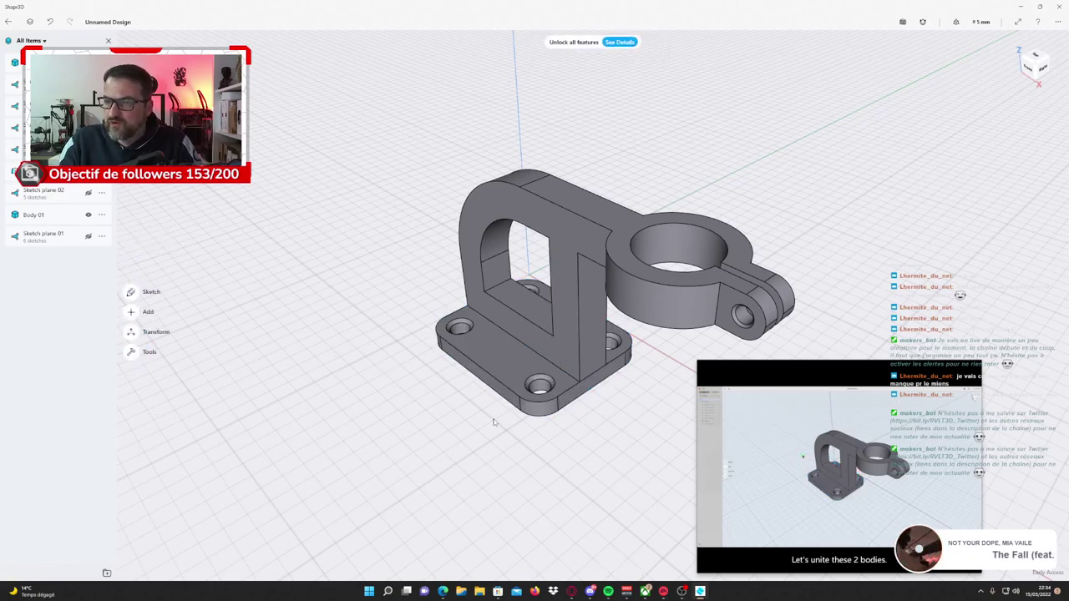
Box-select both the clamp and base plate bodies and choose Union.
right_click_drag(494, 423, 496, 412)
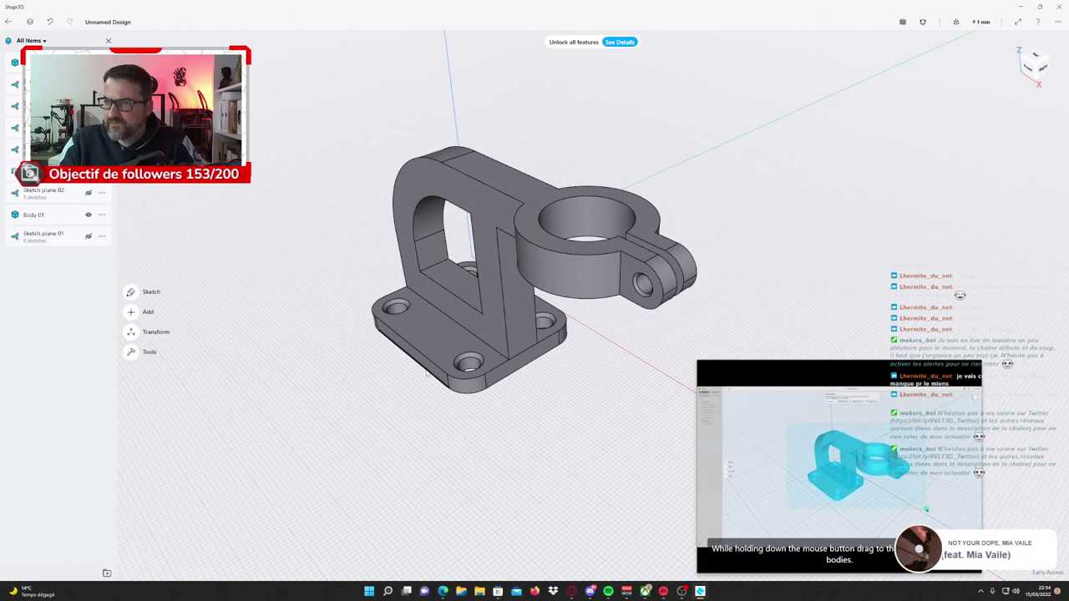
left_click_drag(258, 82, 733, 402)
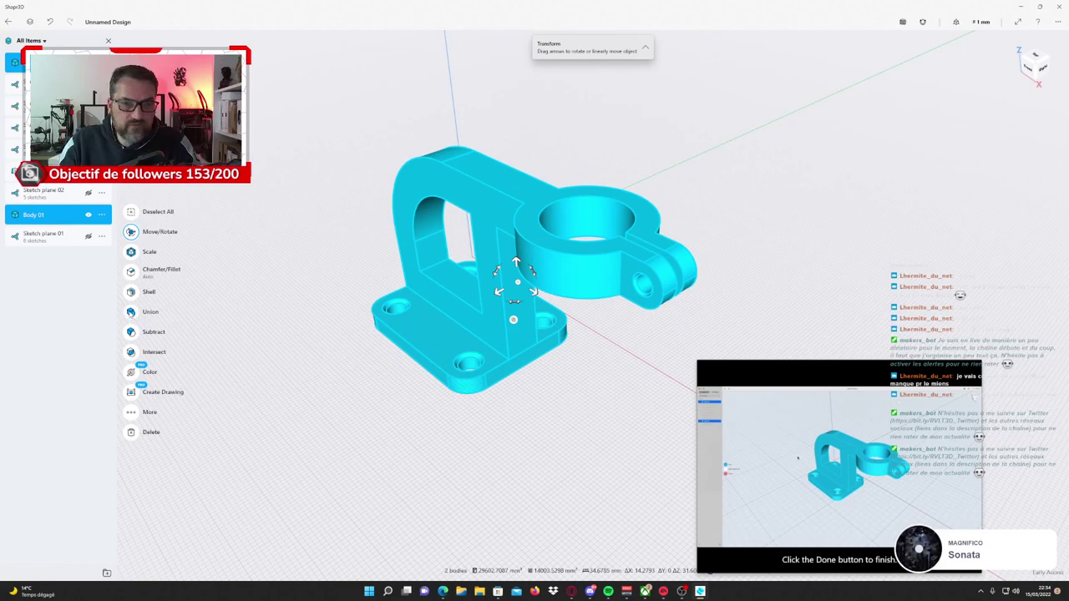
left_click(154, 311)
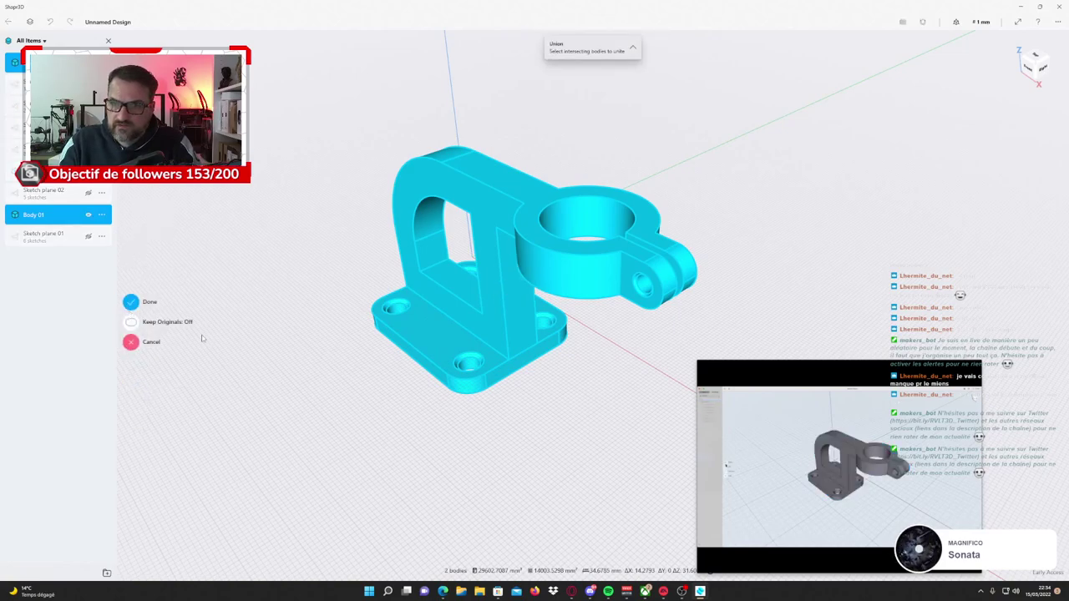
Finish the Union, then double-click the part to verify it is one body.
left_click(131, 302)
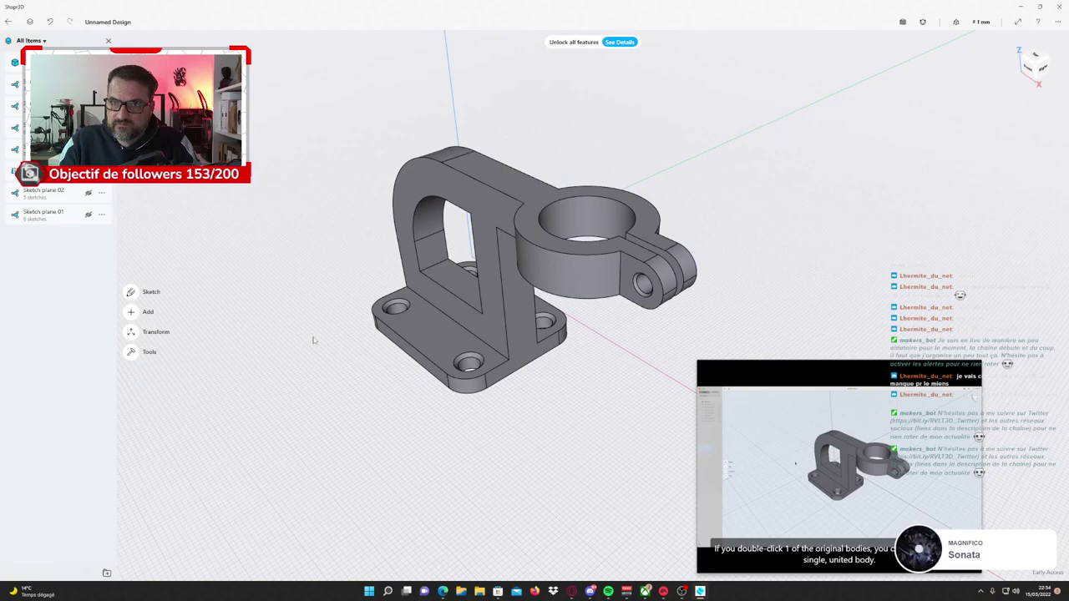
double_click(444, 337)
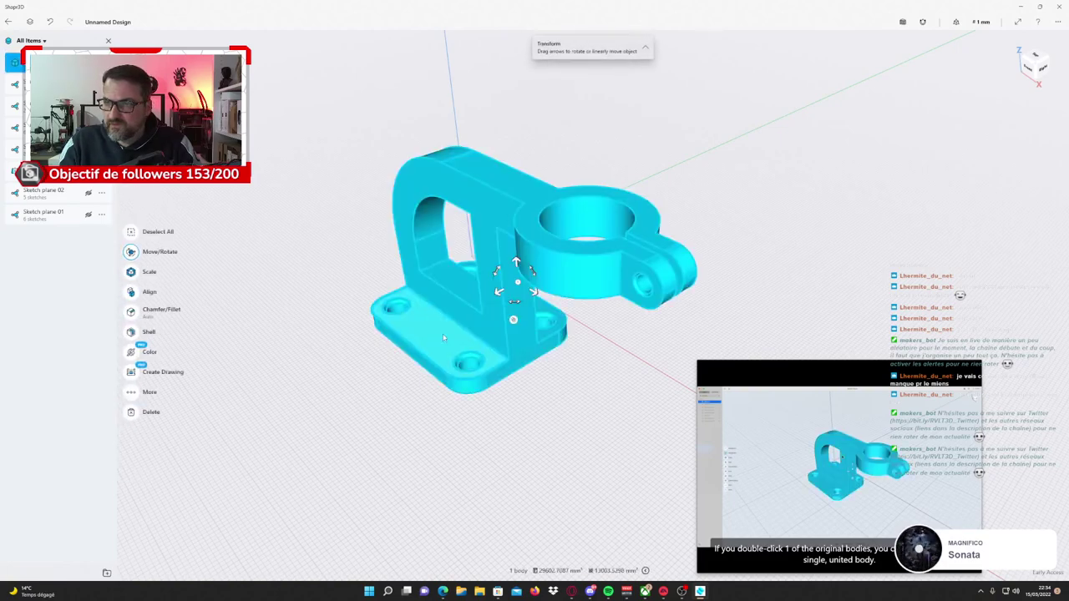
left_click(452, 319)
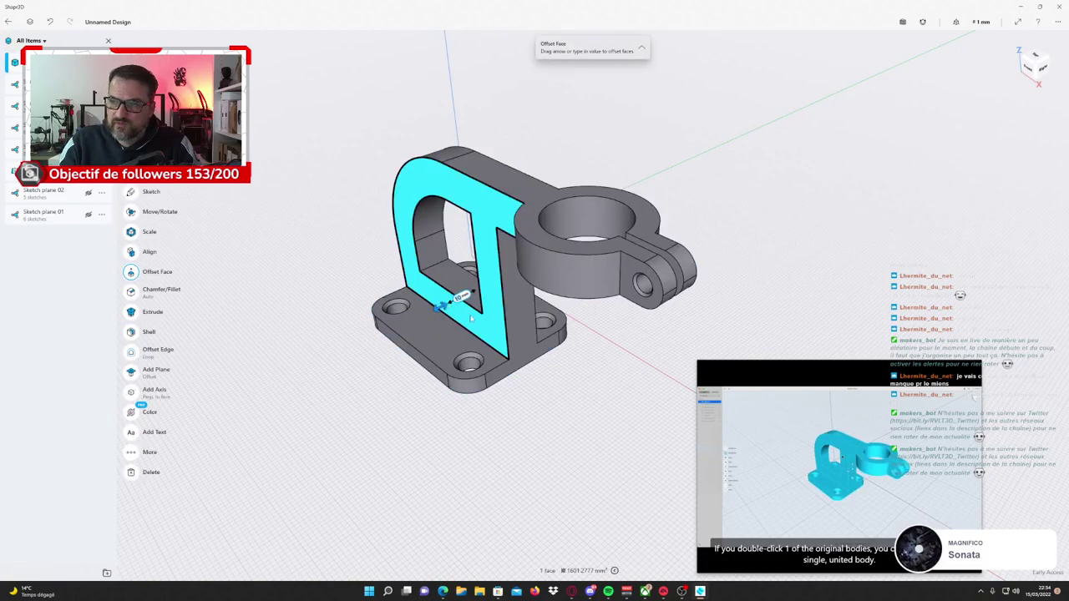
double_click(471, 318)
left_click(543, 395)
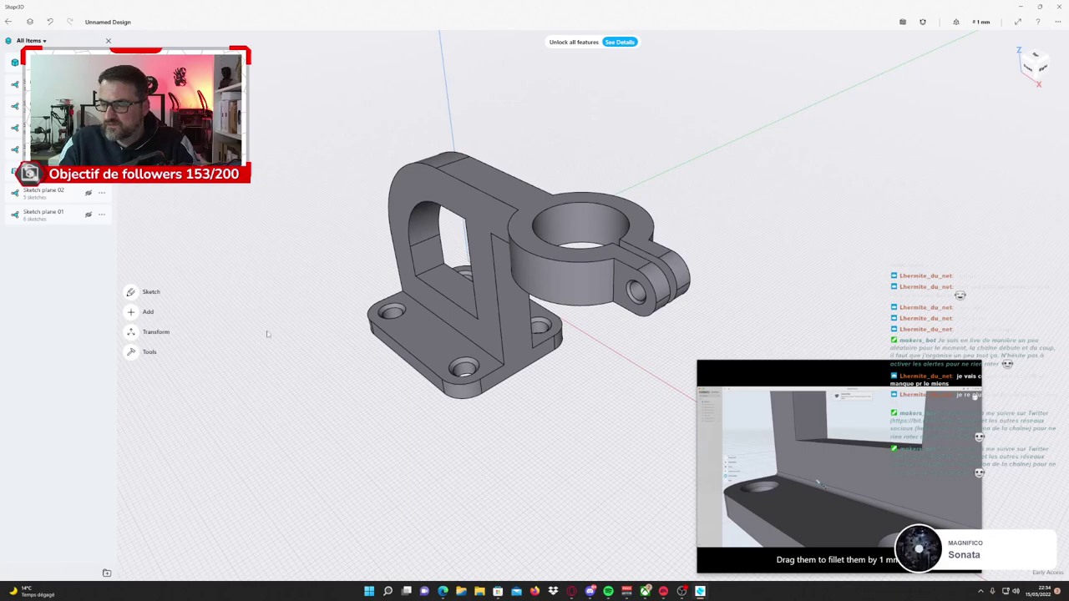
Fillet the two edges where the upright meets the base plate at 1 mm.
left_click(450, 328)
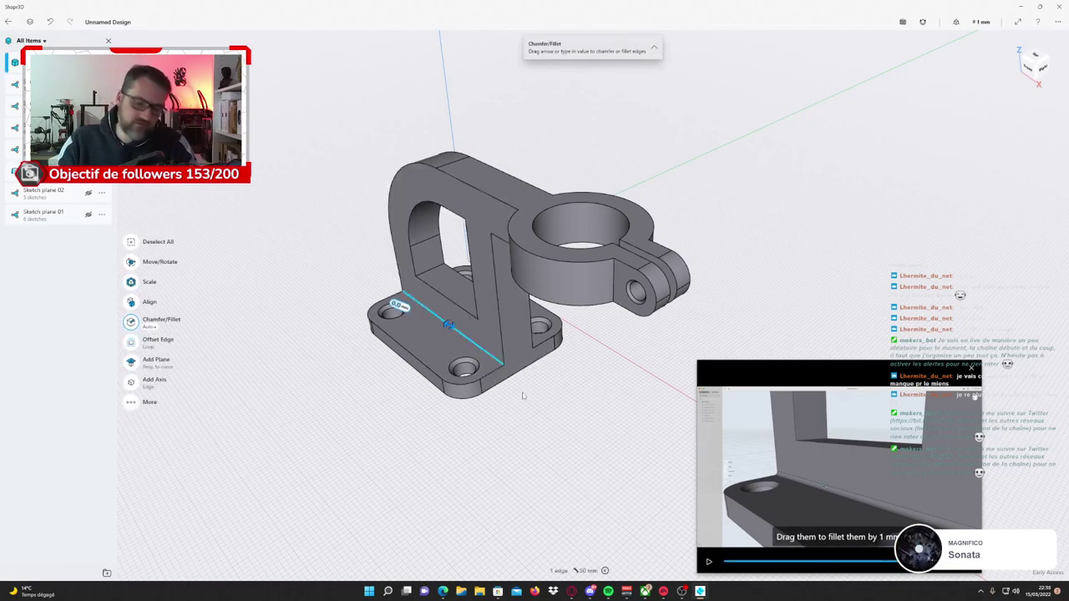
right_click_drag(542, 406, 558, 350)
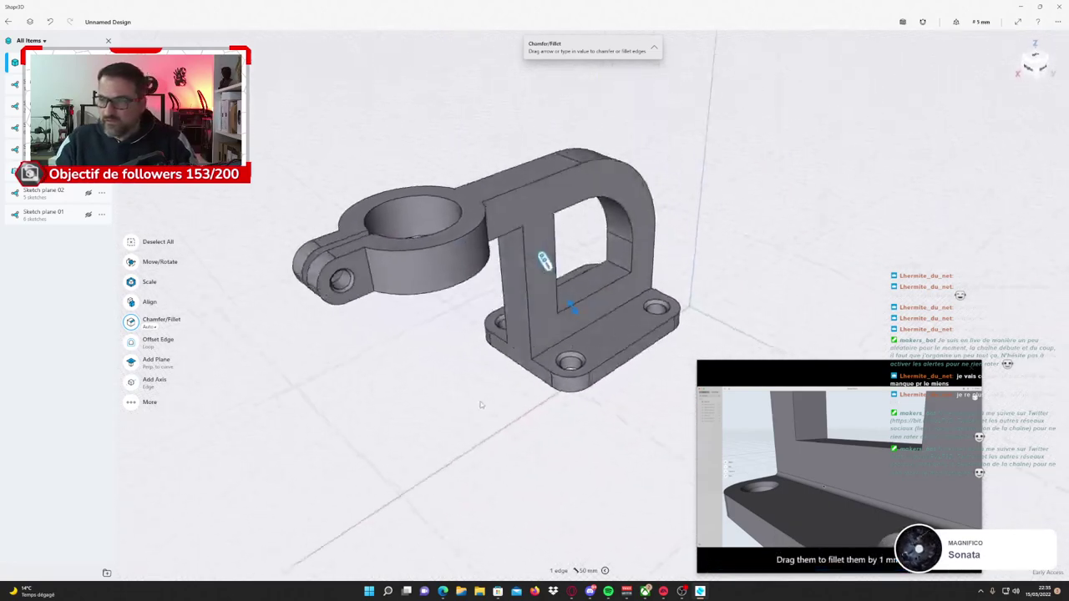
left_click(557, 351)
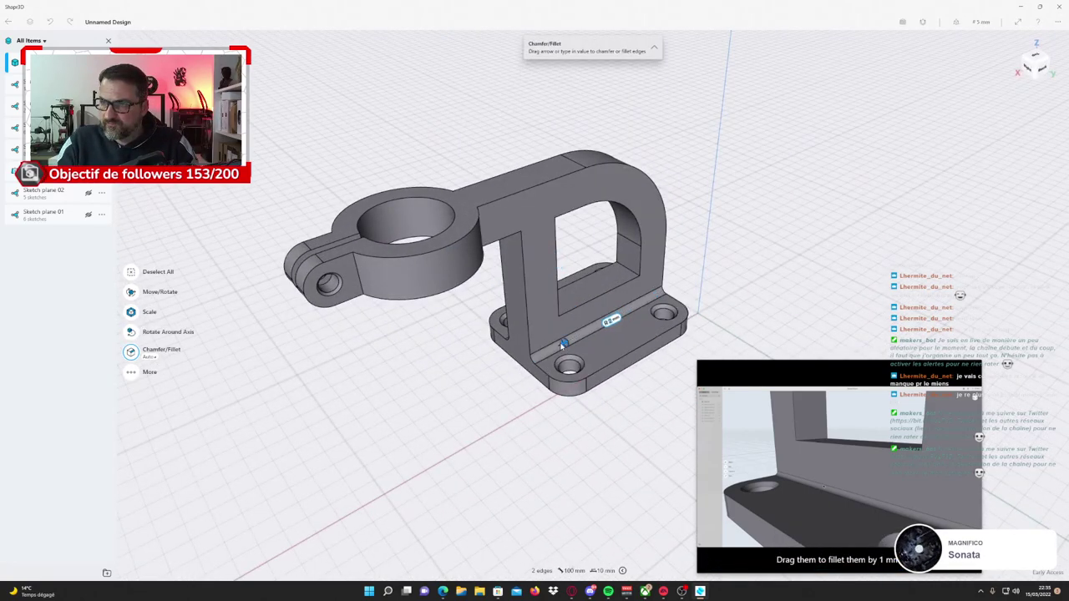
left_click_drag(564, 343, 562, 346)
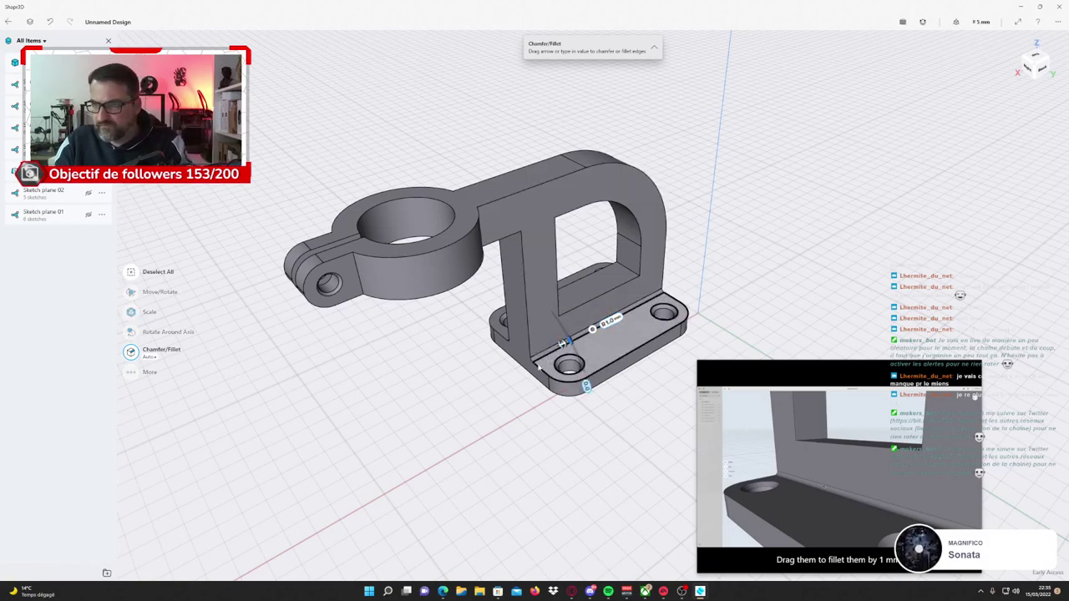
left_click(468, 393)
right_click_drag(468, 394, 810, 539)
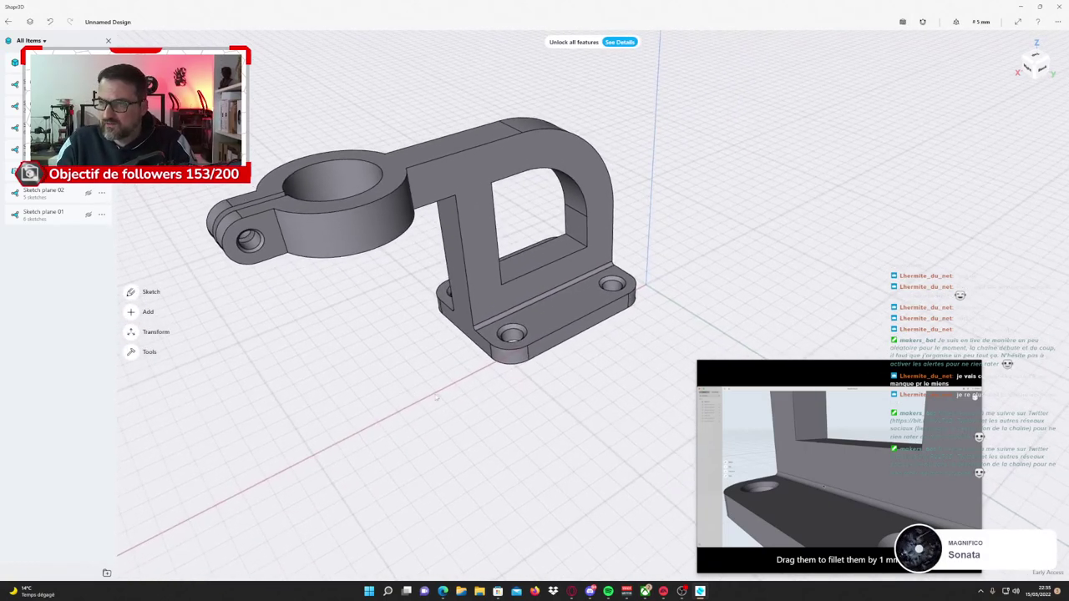
Play and pause the reference tutorial, then advance it to the next step.
left_click(707, 564)
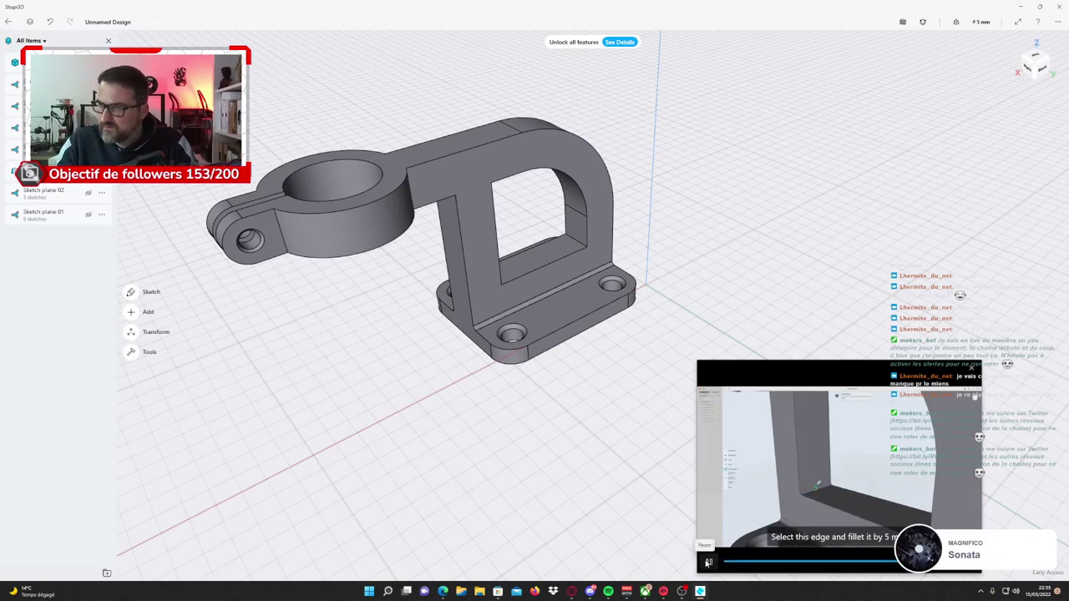
left_click(707, 563)
left_click(844, 563)
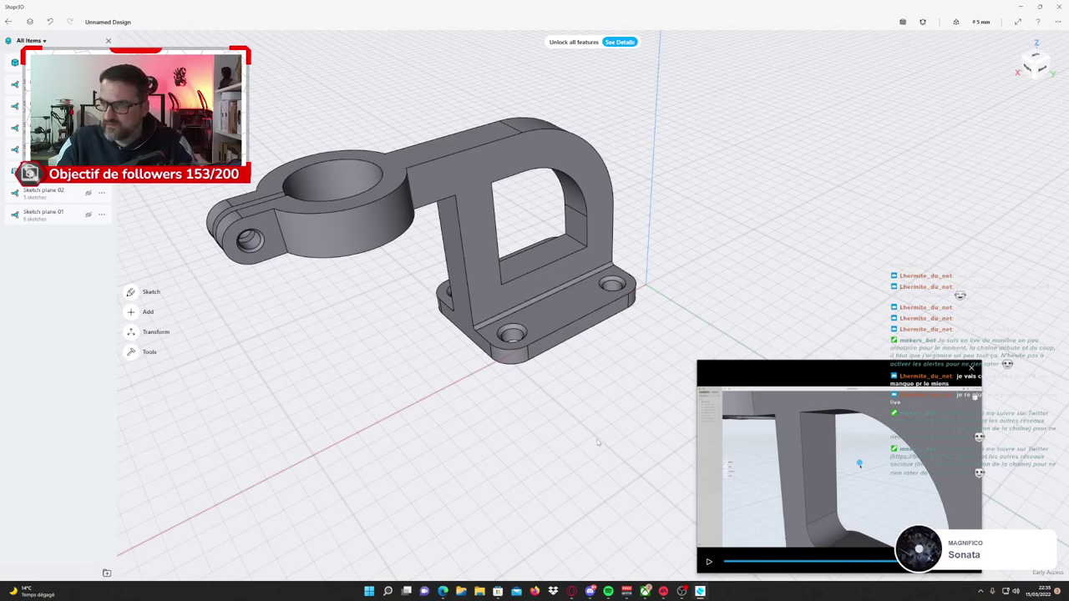
Fillet the inner corner edge where the upright meets the arm's window opening.
right_click_drag(597, 442, 562, 272)
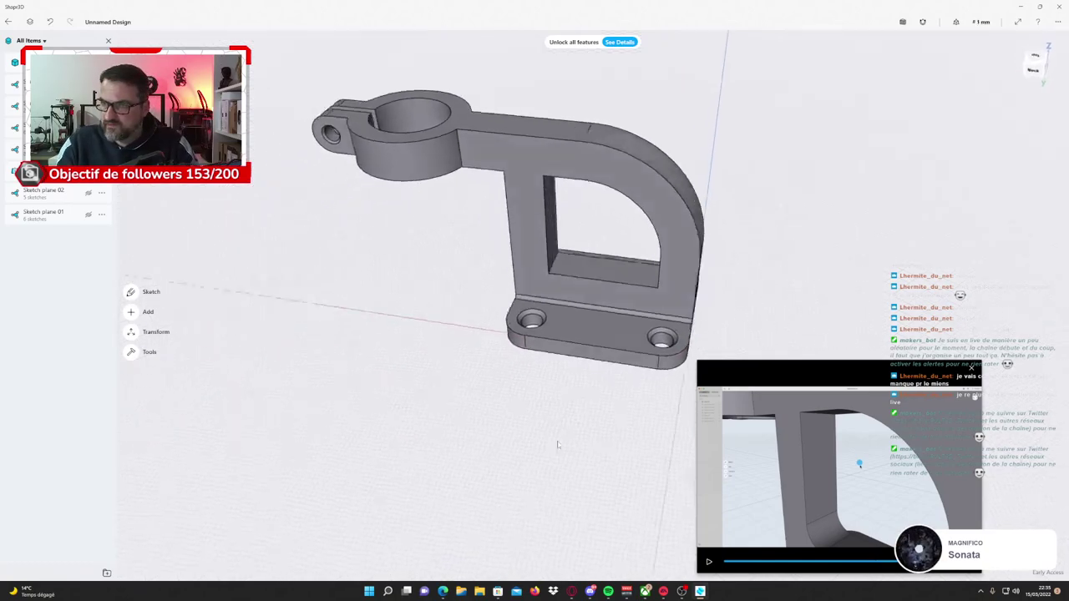
left_click(562, 269)
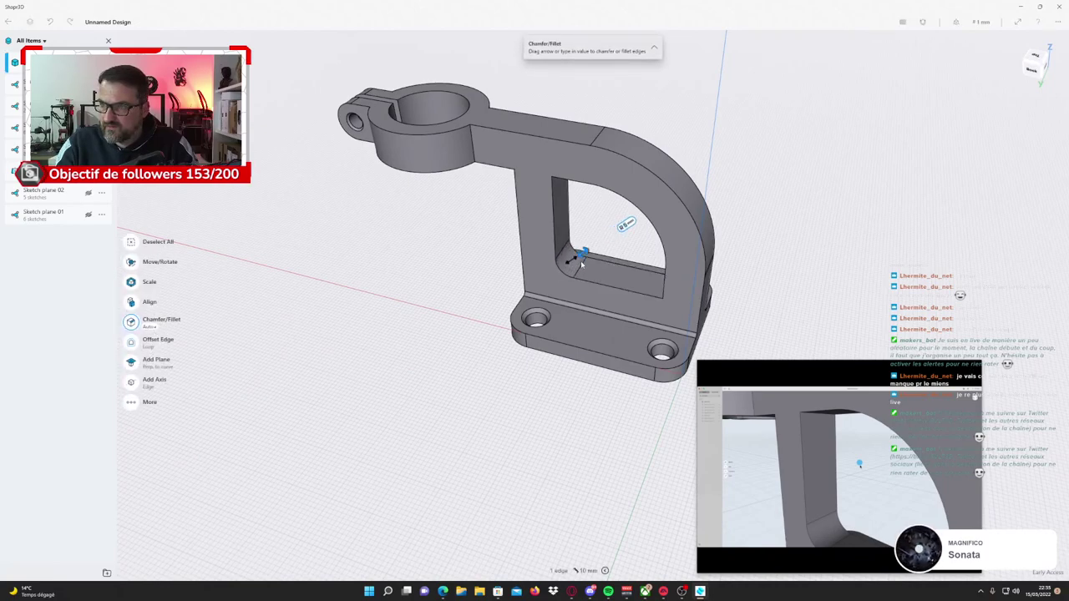
left_click_drag(562, 269, 577, 266)
left_click(544, 405)
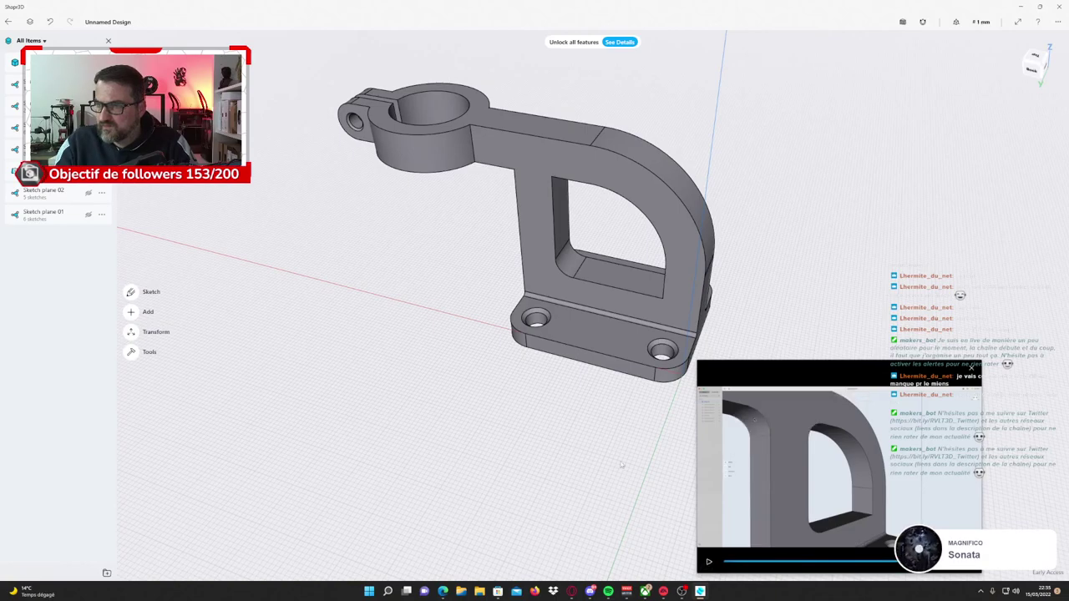
Fillet the opening's top inner edge and the opposite edge, then show the whole part isometrically.
middle_click_drag(621, 465, 589, 411)
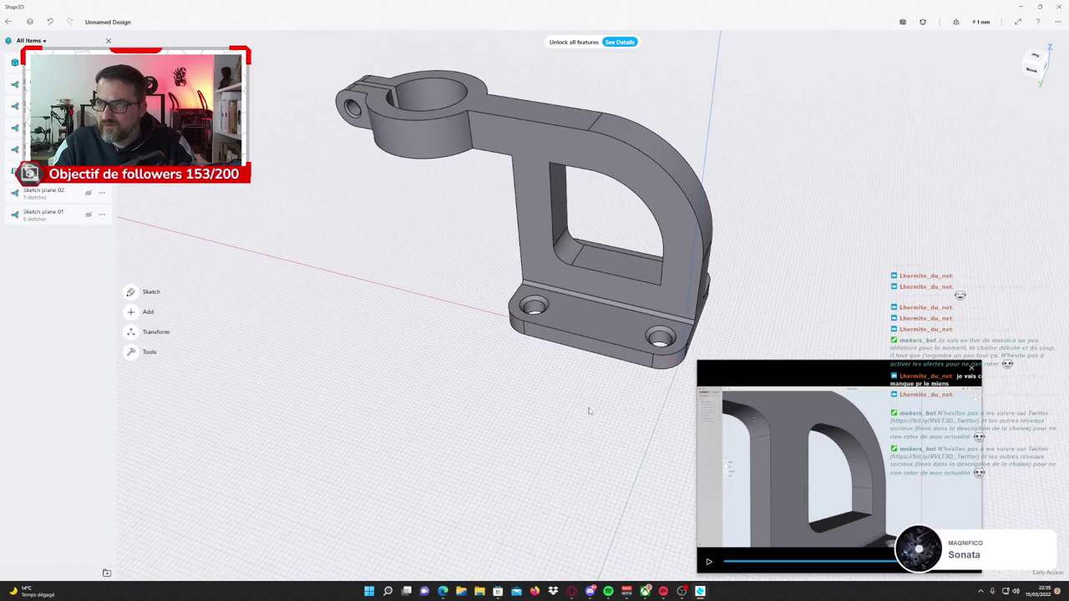
right_click_drag(589, 411, 571, 372)
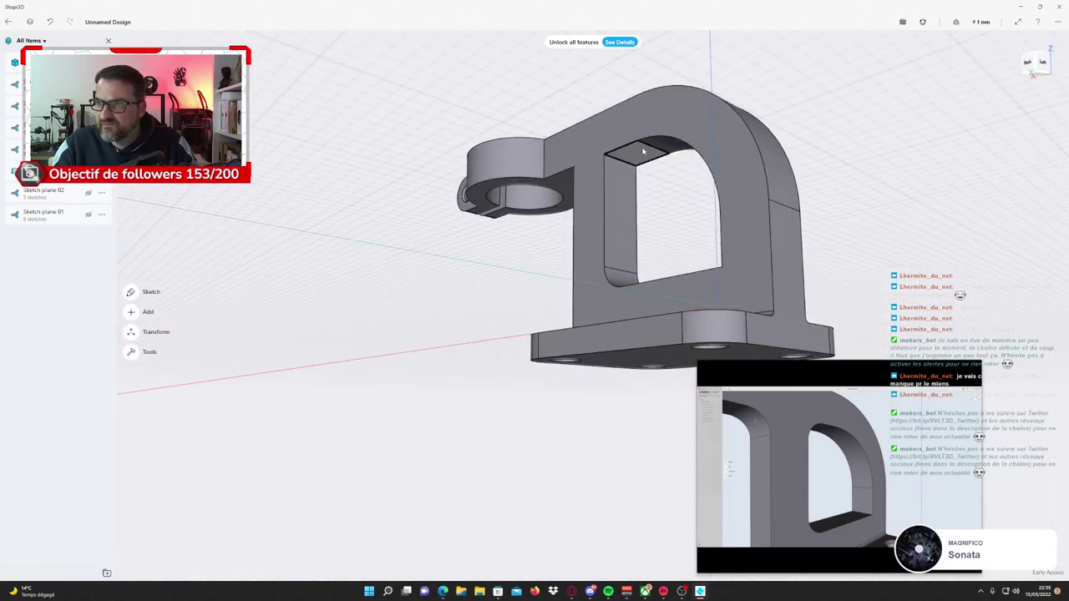
left_click(623, 165)
mouse_move(623, 165)
right_mouse_down()
mouse_move(345, 318)
mouse_move(289, 132)
right_mouse_up()
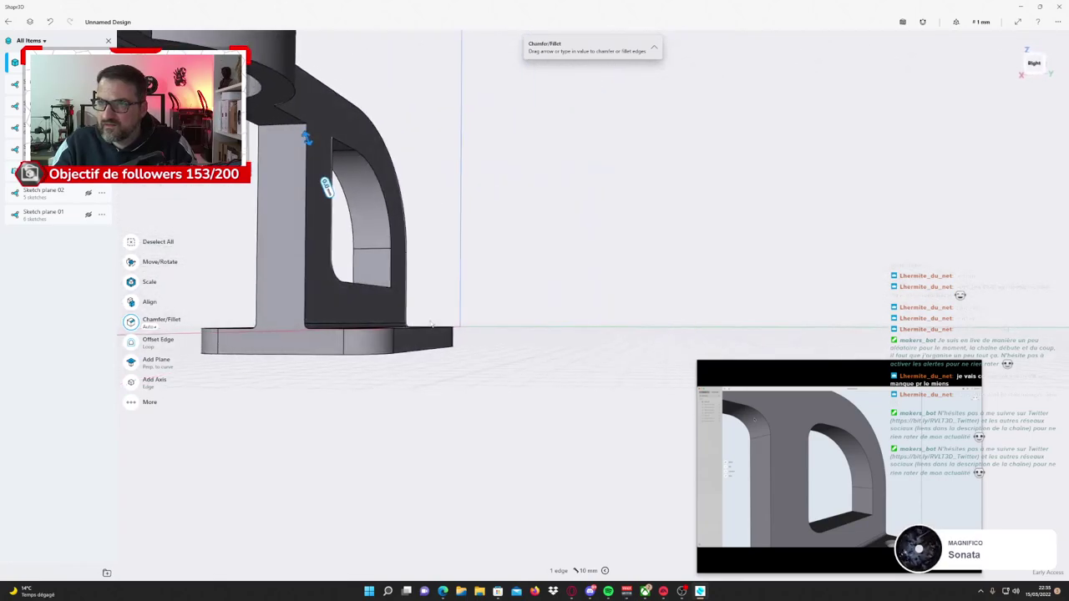
left_click(289, 130)
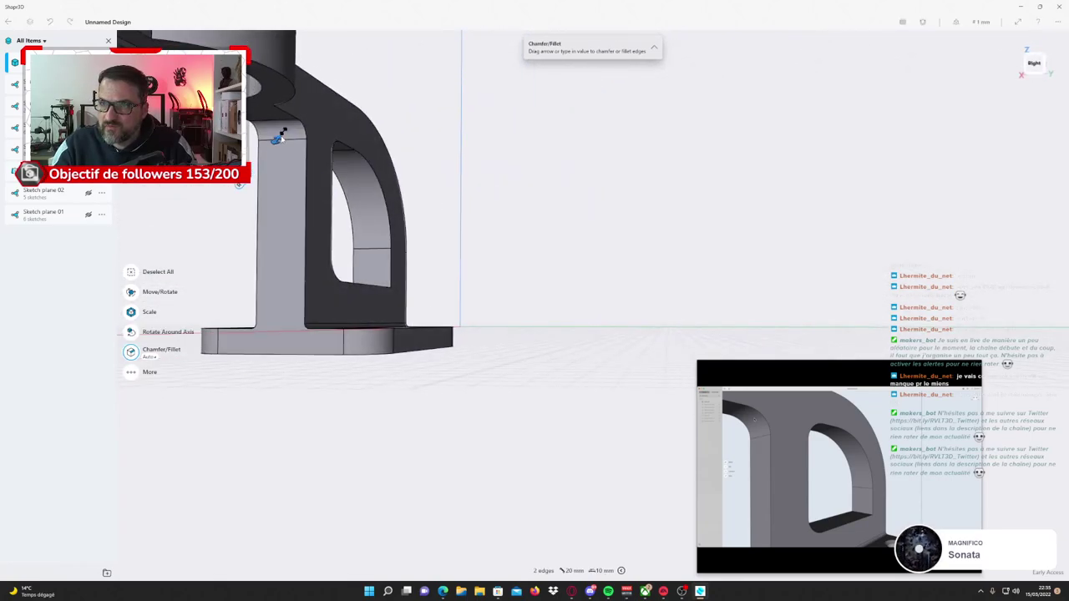
left_click_drag(283, 133, 268, 152)
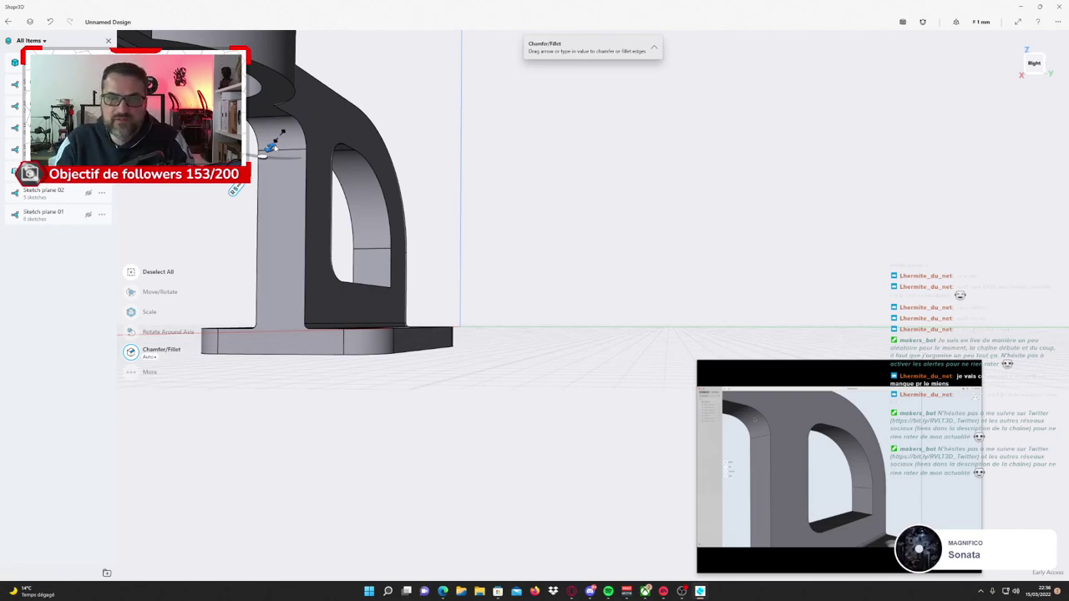
left_click(488, 345)
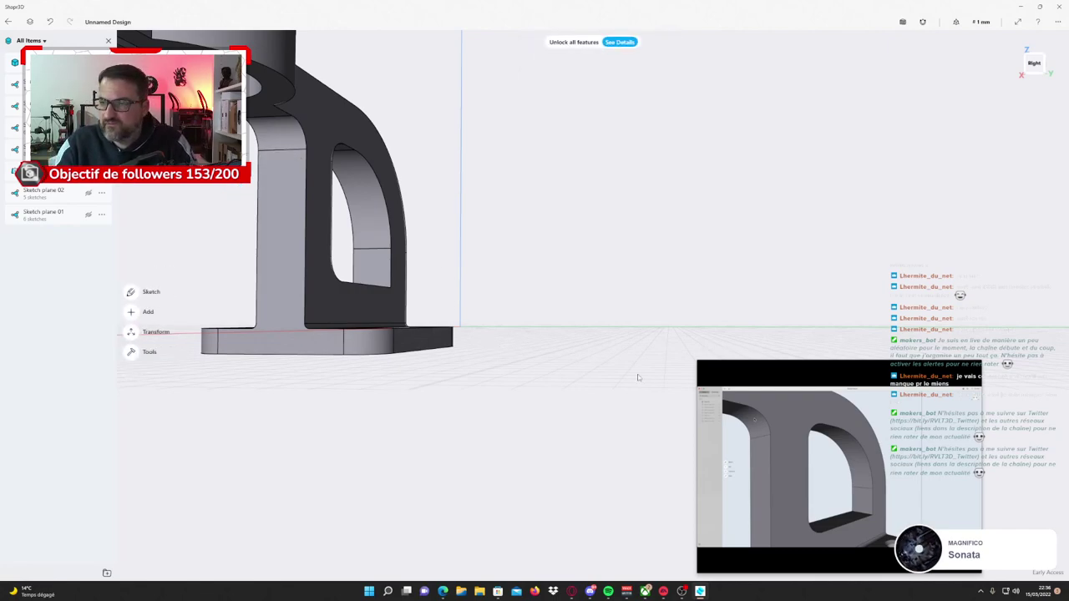
mouse_move(740, 507)
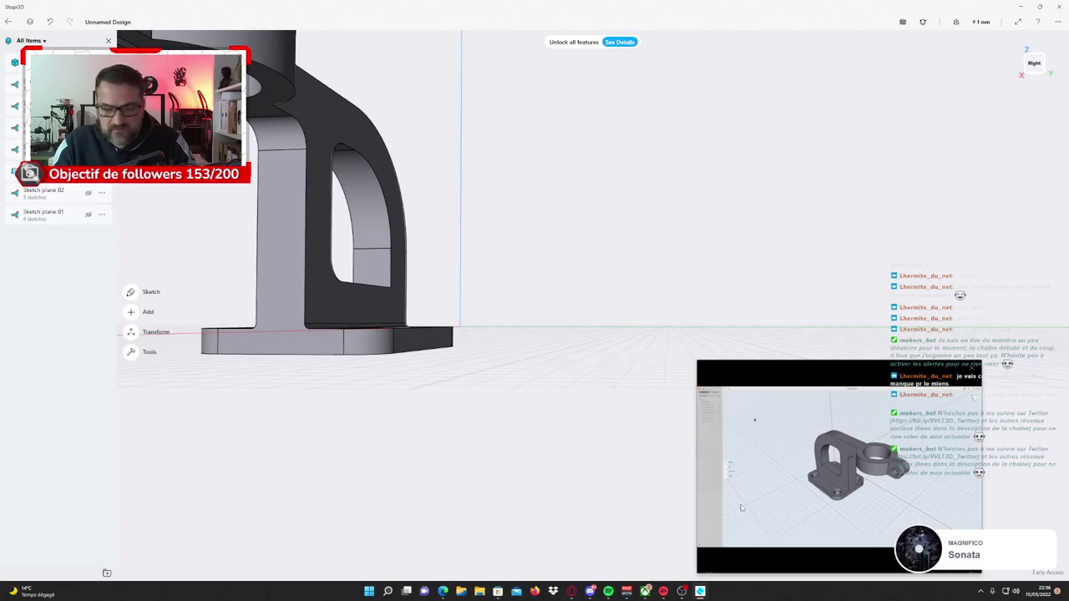
key("0")
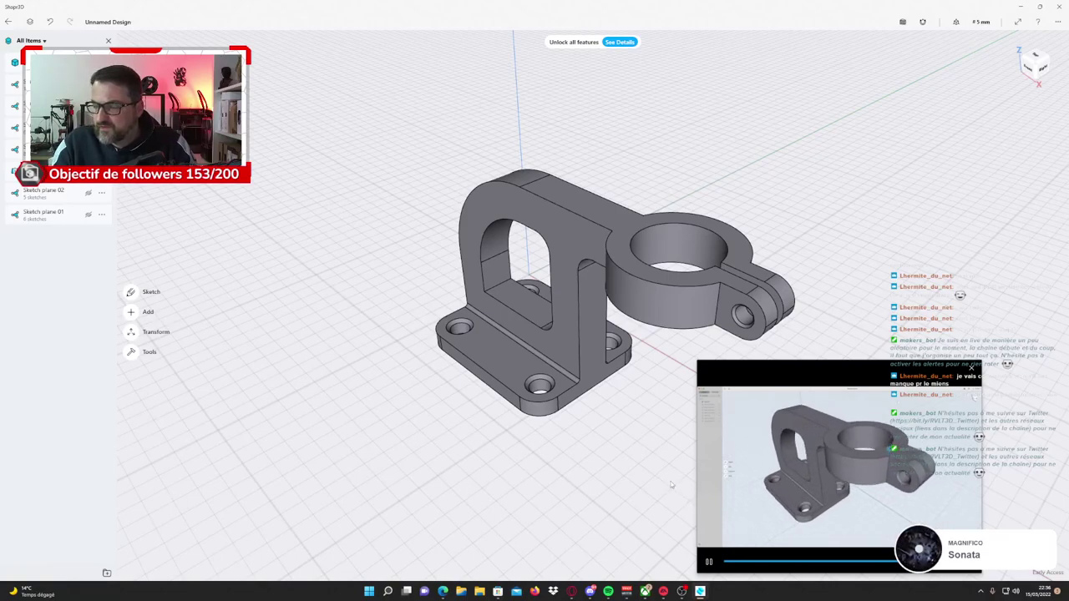
Select the four vertical edges where the clamp ring joins the arm and lug.
scroll(751, 322, "up", 3)
scroll(751, 322, "up", 2)
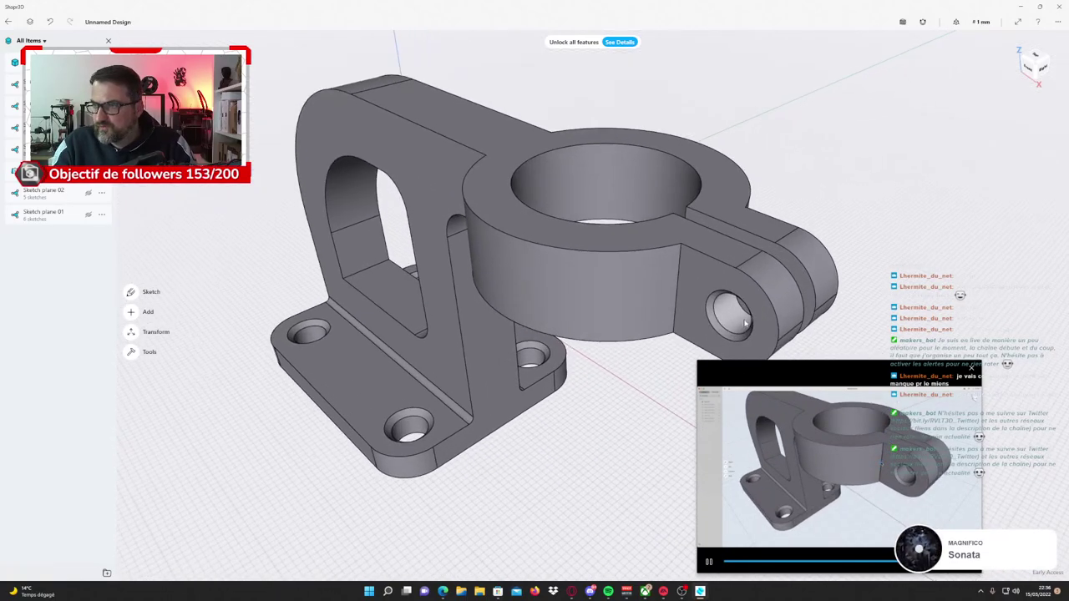
scroll(750, 321, "up", 1)
scroll(751, 321, "up", 1)
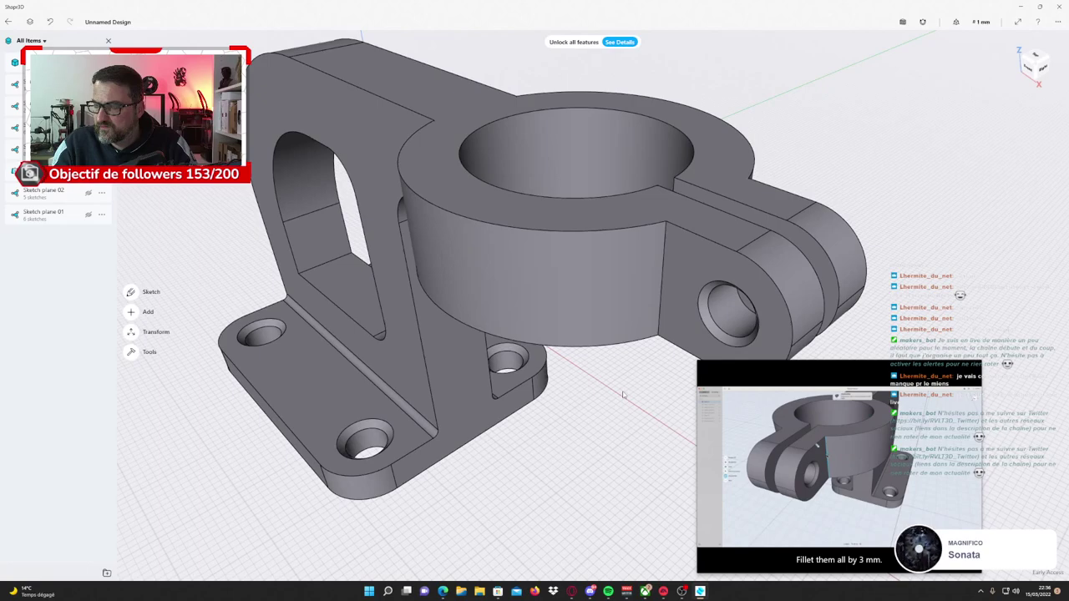
mouse_move(838, 468)
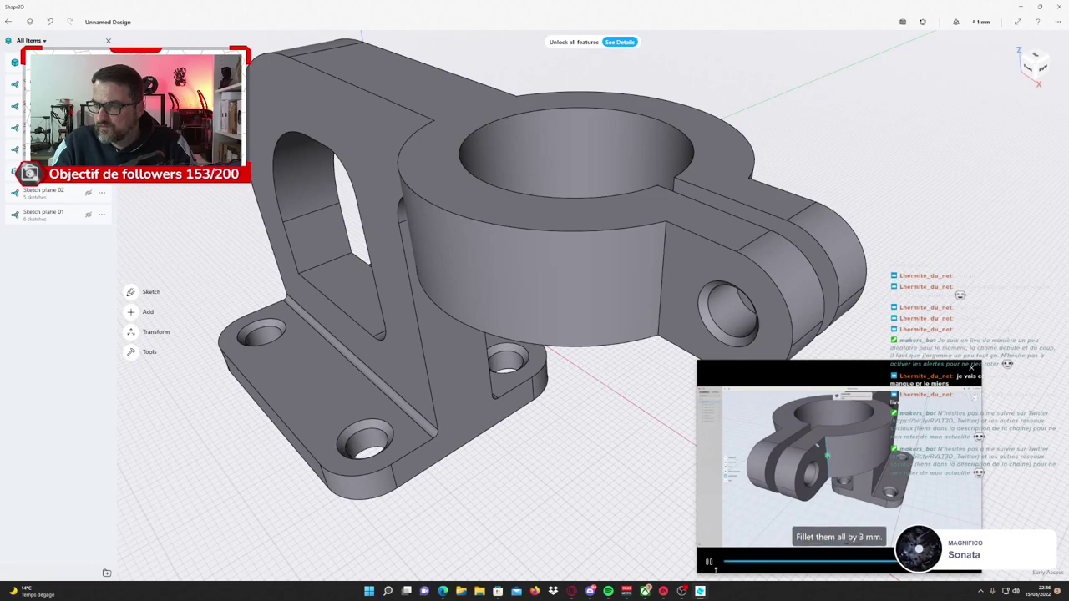
left_click(710, 565)
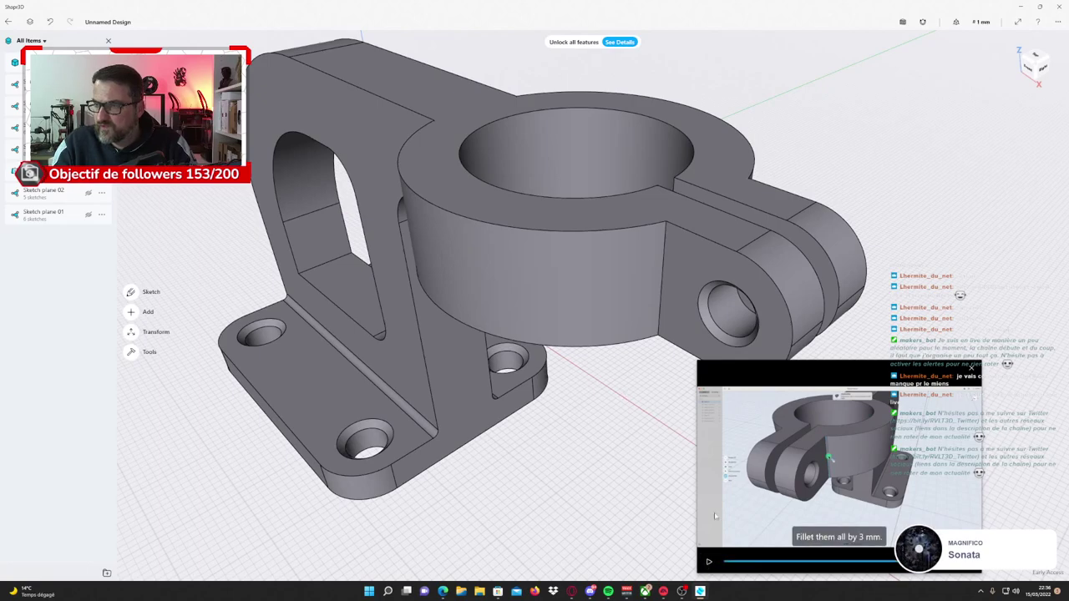
left_click(662, 273)
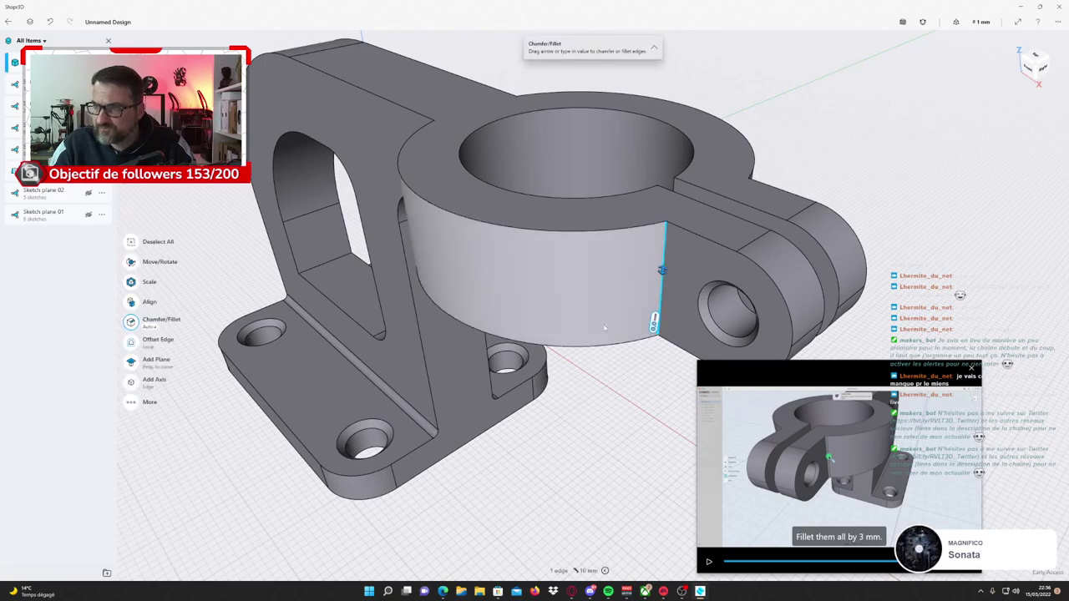
scroll(617, 367, "up", 5)
mouse_move(616, 367)
right_mouse_down()
mouse_move(677, 358)
mouse_move(455, 362)
right_mouse_up()
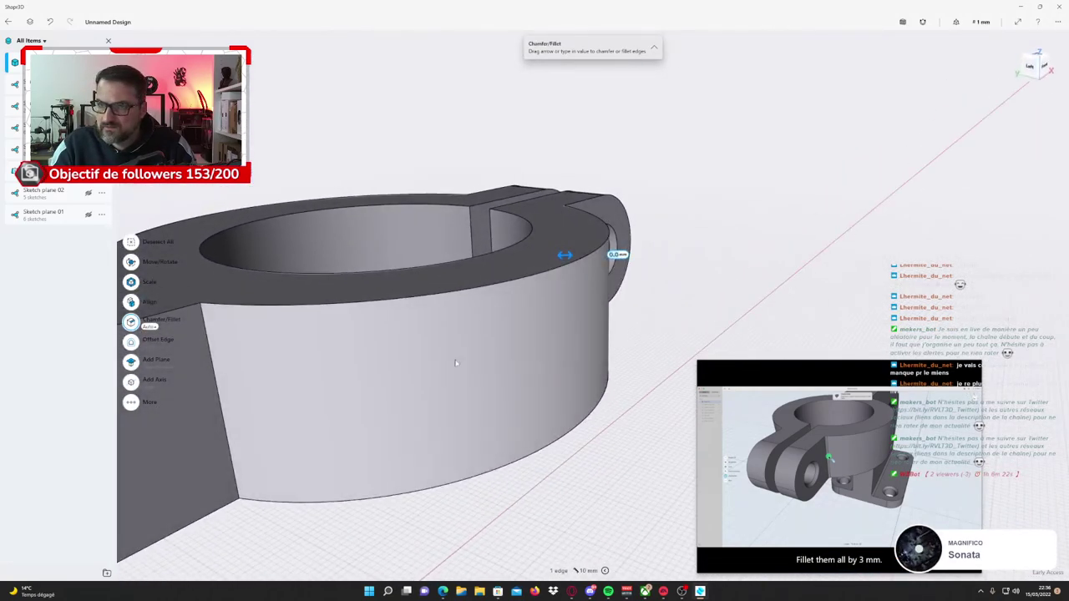
left_click(214, 372)
mouse_move(542, 391)
right_mouse_down()
mouse_move(460, 410)
mouse_move(518, 392)
right_mouse_up()
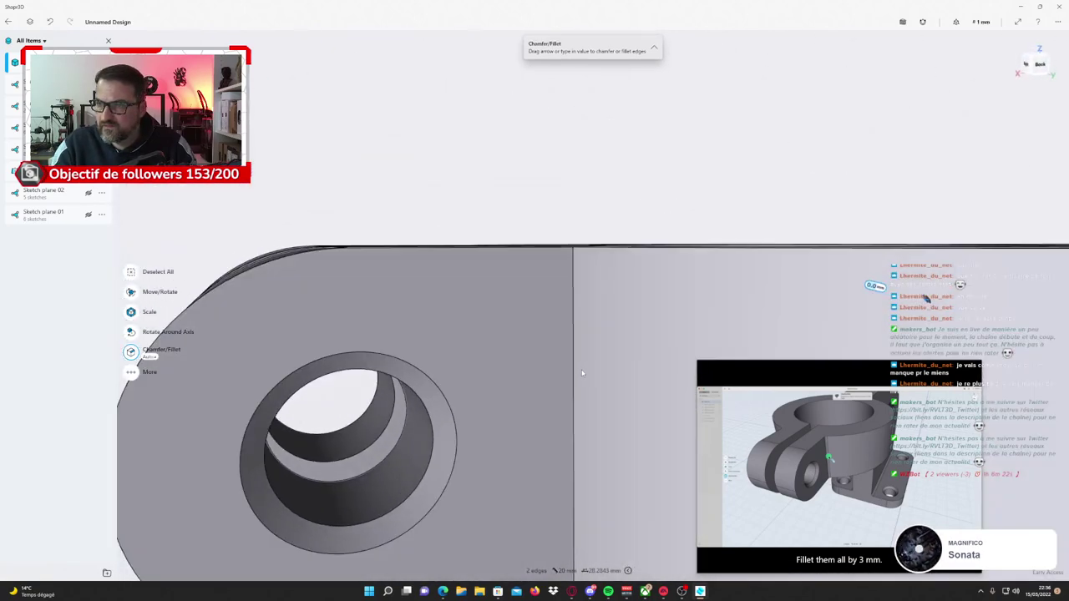
left_click(573, 376)
scroll(588, 375, "down", 5)
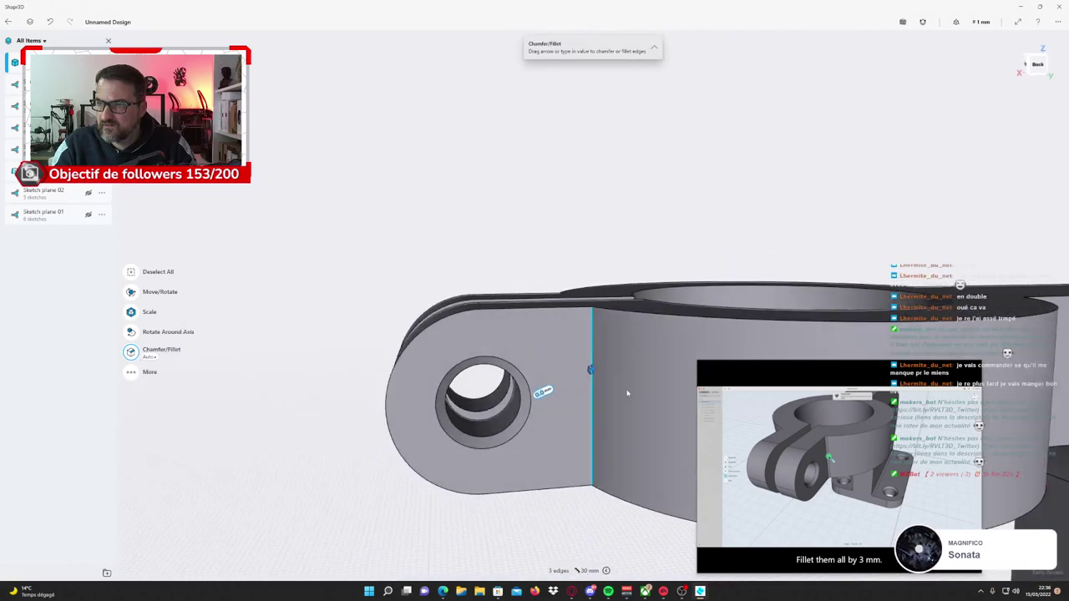
right_click_drag(614, 390, 840, 269)
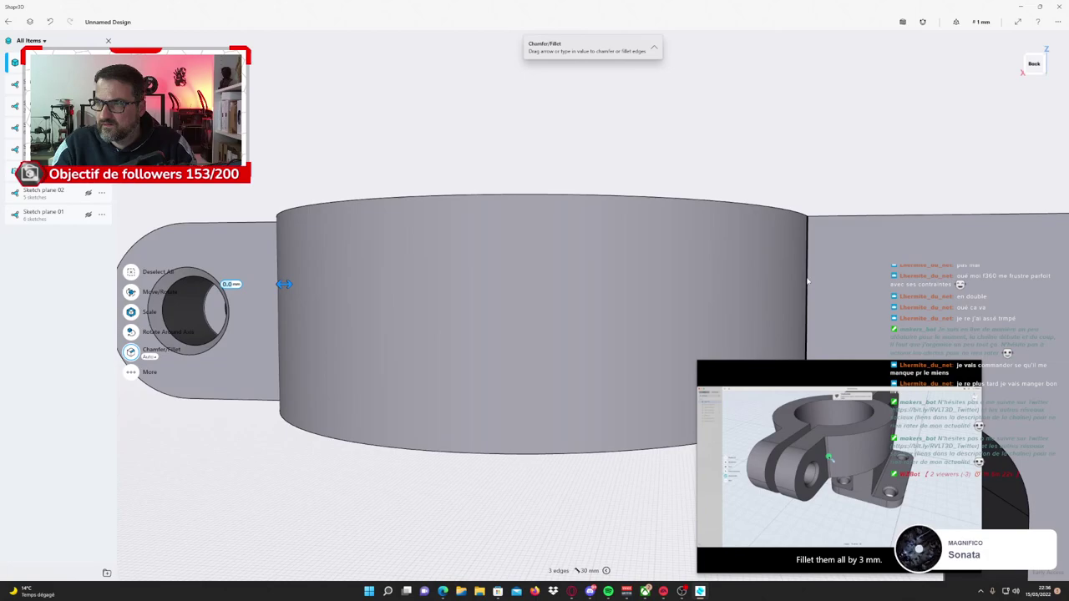
left_click(807, 280)
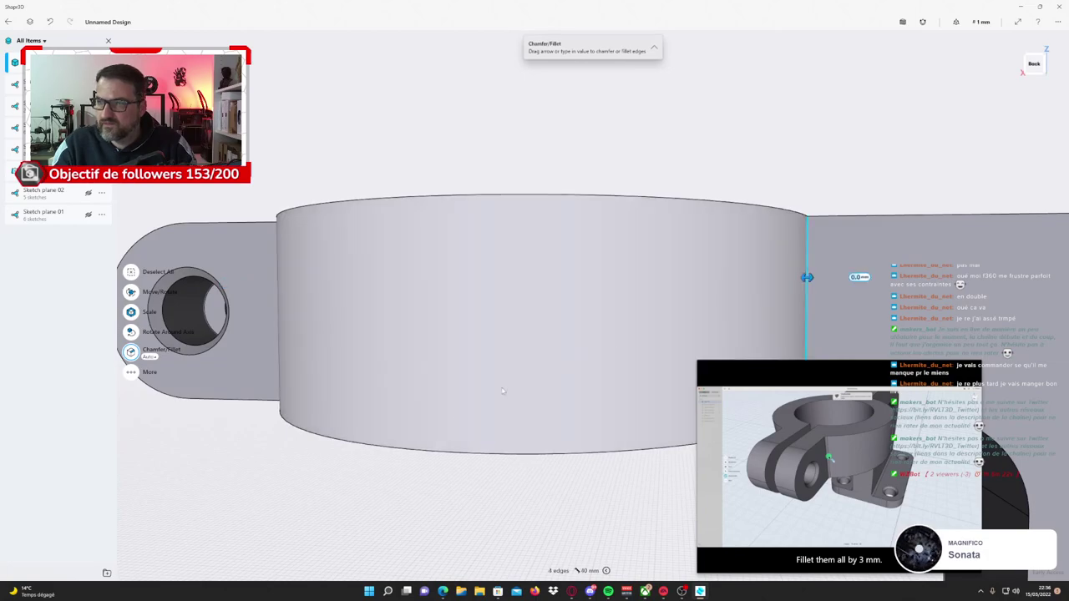
right_click_drag(370, 496, 390, 497)
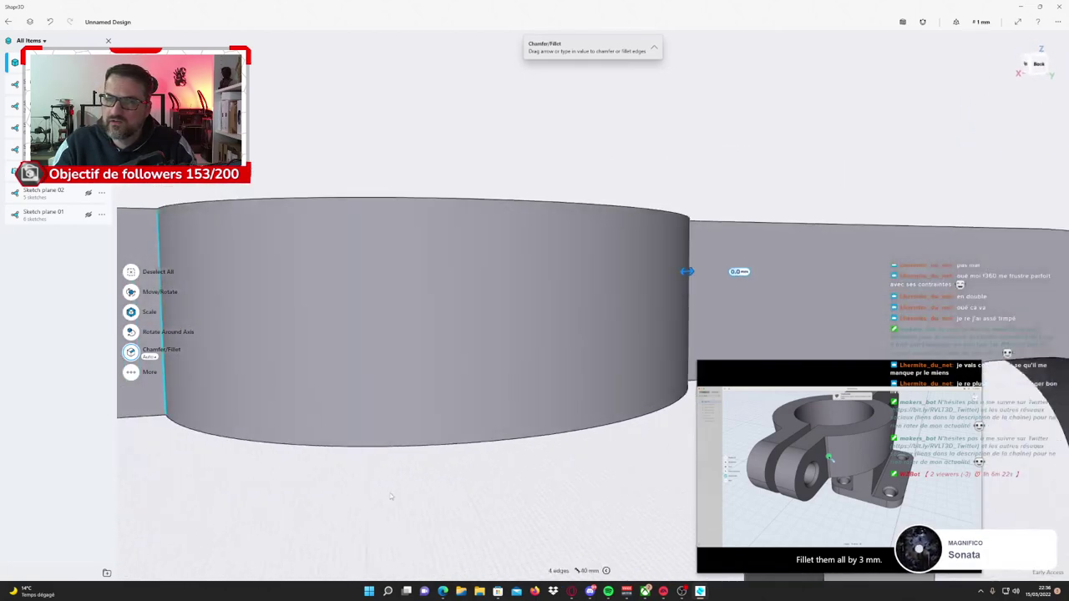
Round the selected ring edges with a 3 mm fillet and fit the whole part in view.
left_click_drag(709, 280, 772, 279)
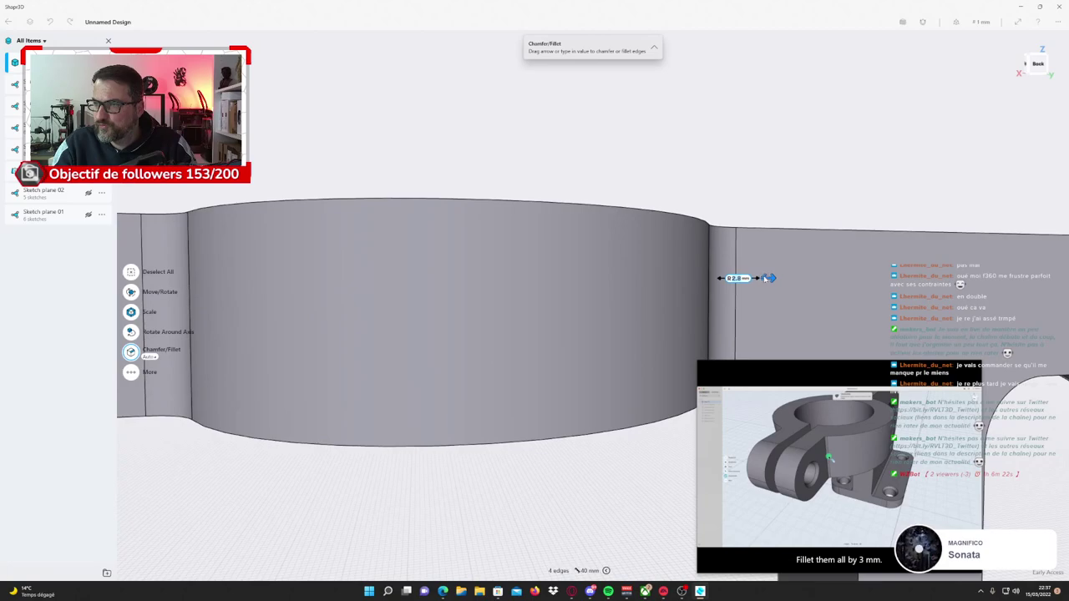
type("3")
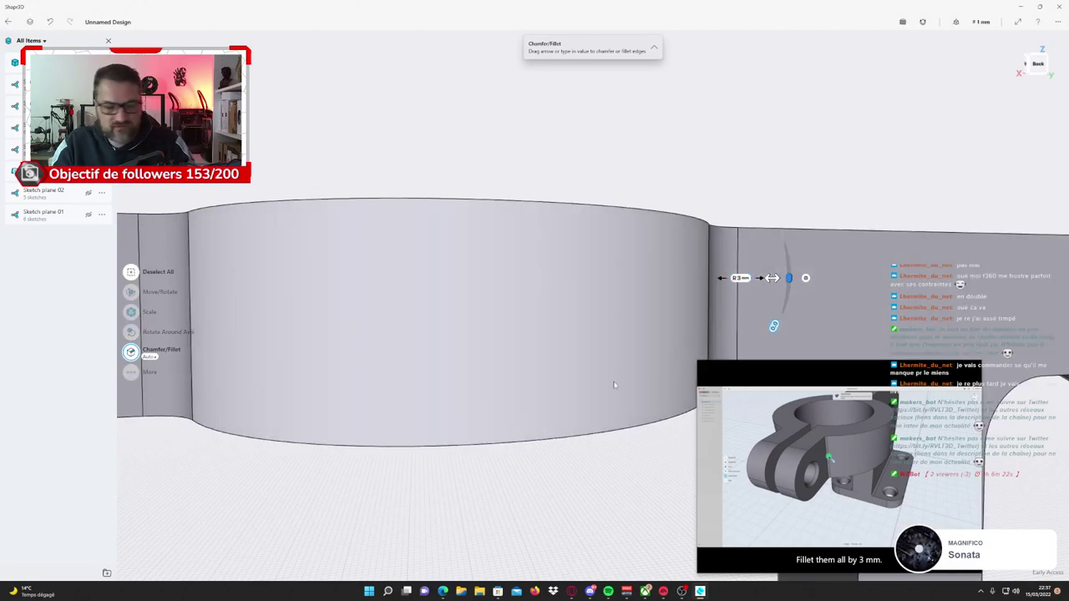
left_click(549, 444)
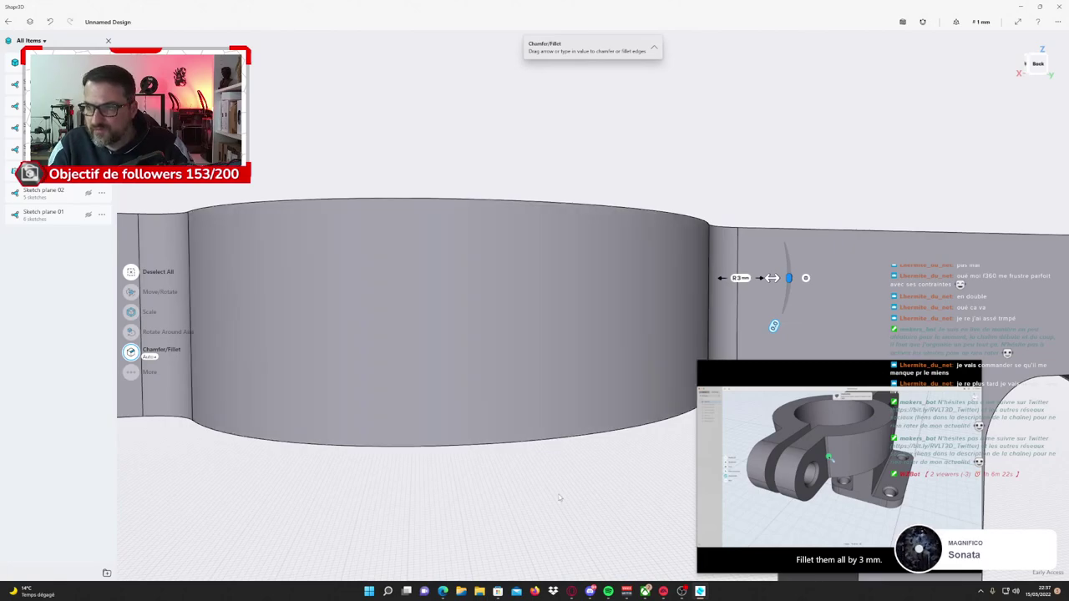
key("f")
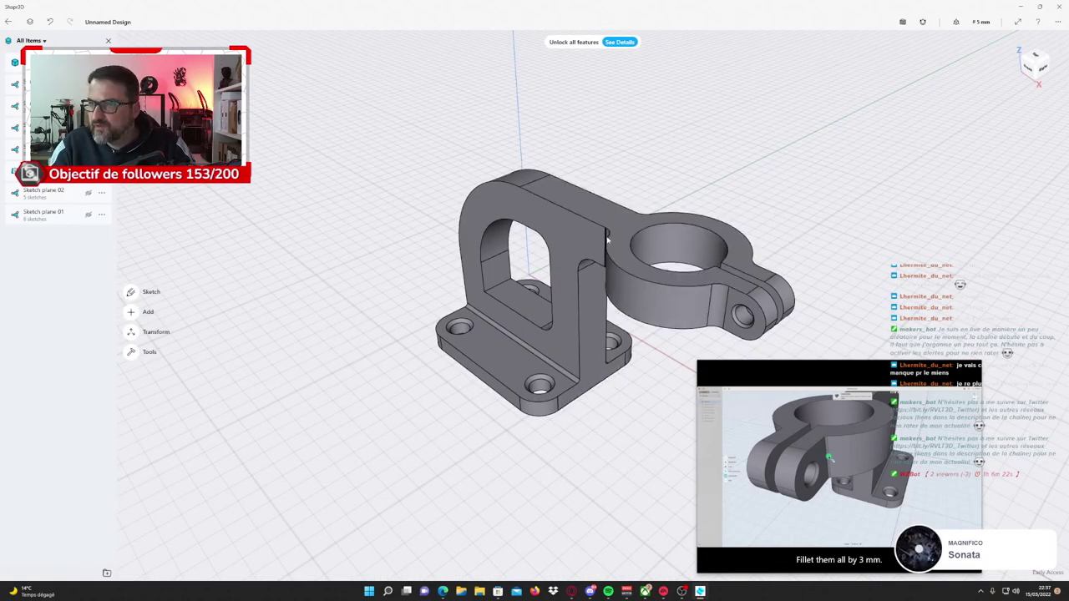
left_click(708, 564)
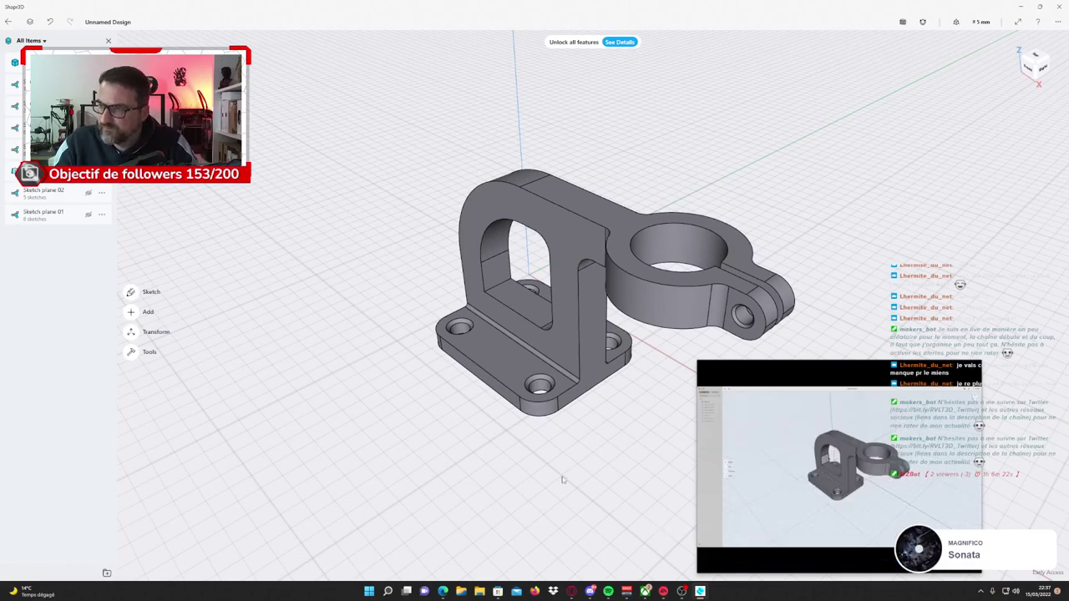
scroll(562, 477, "up", 2)
scroll(562, 477, "up", 2)
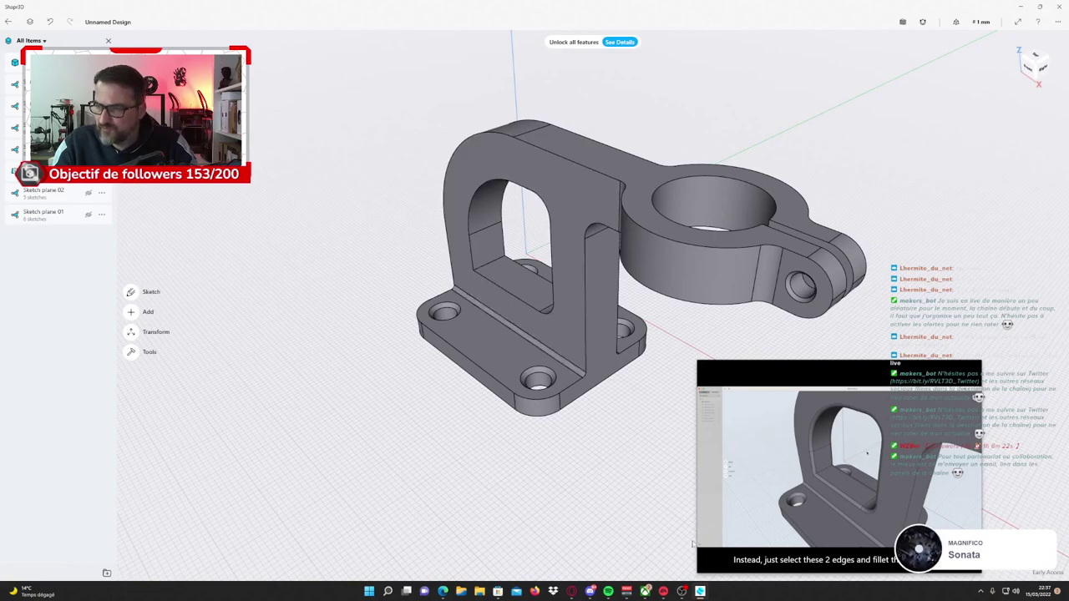
mouse_move(835, 468)
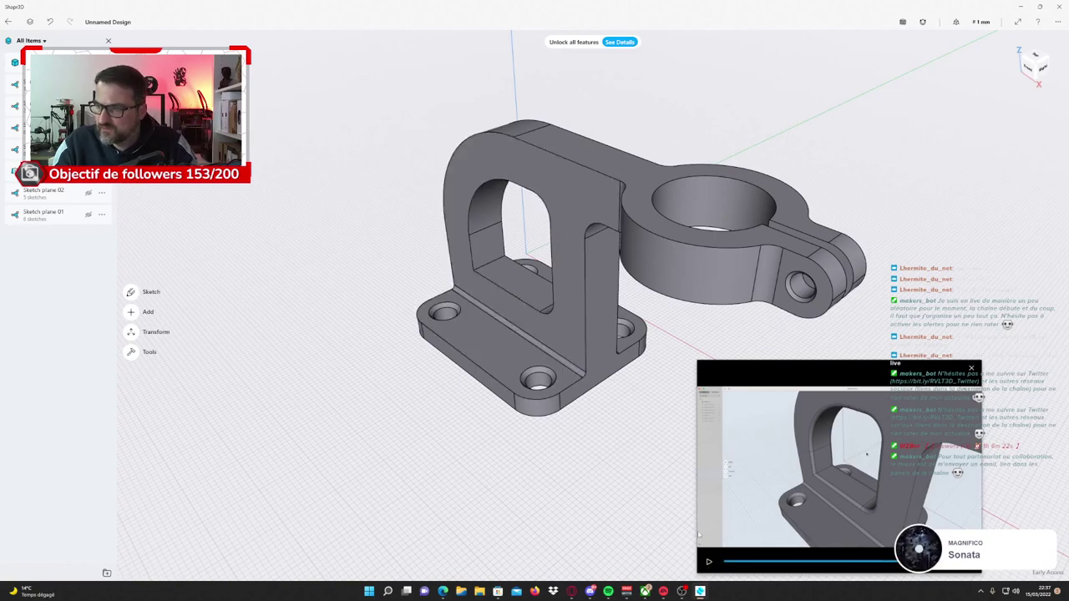
Fillet the two bottom inner edges at the base of the loop arm's arch.
left_click(520, 303)
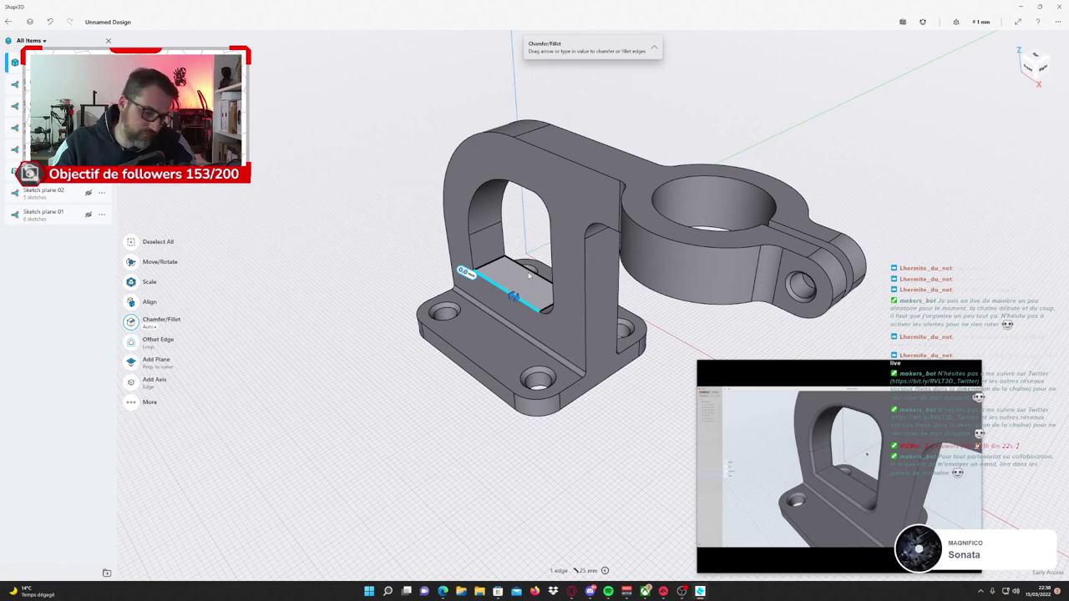
left_click(535, 274)
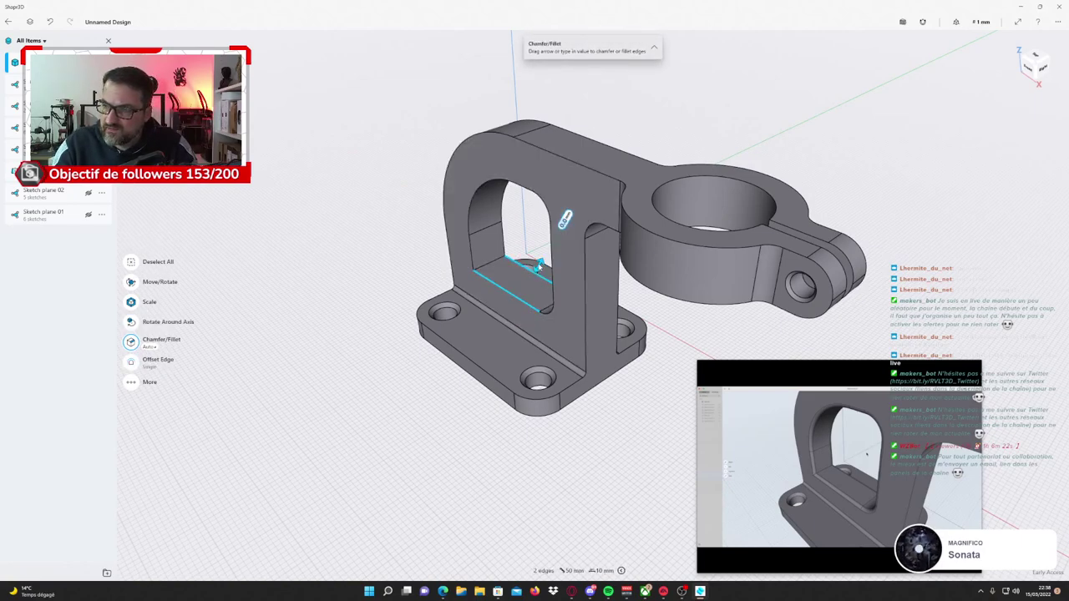
left_click_drag(539, 266, 541, 260)
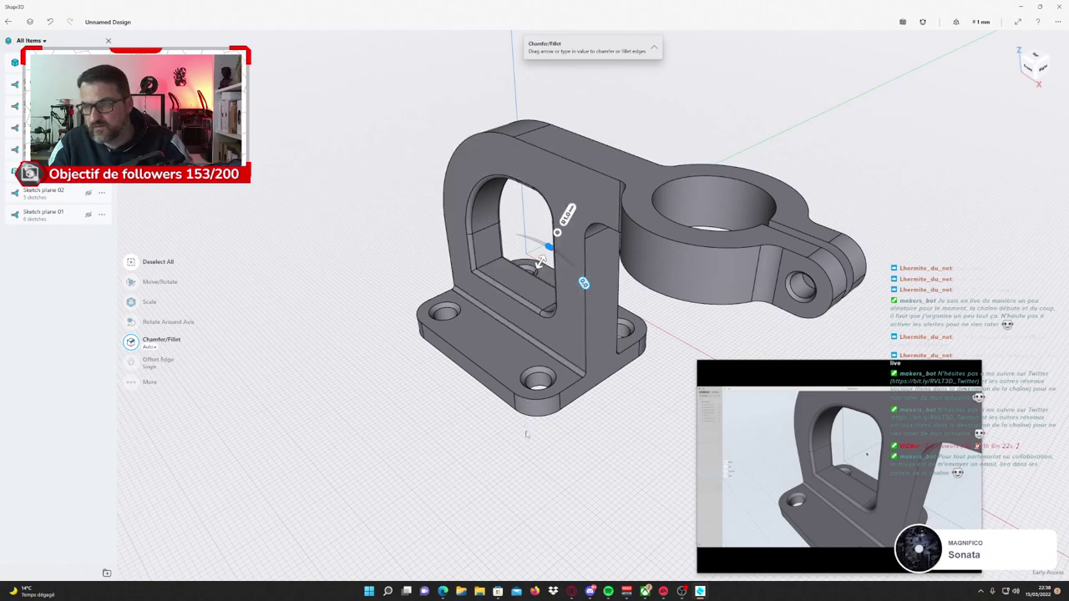
mouse_move(523, 285)
right_mouse_down()
mouse_move(512, 468)
mouse_move(477, 453)
right_mouse_up()
left_click(513, 468)
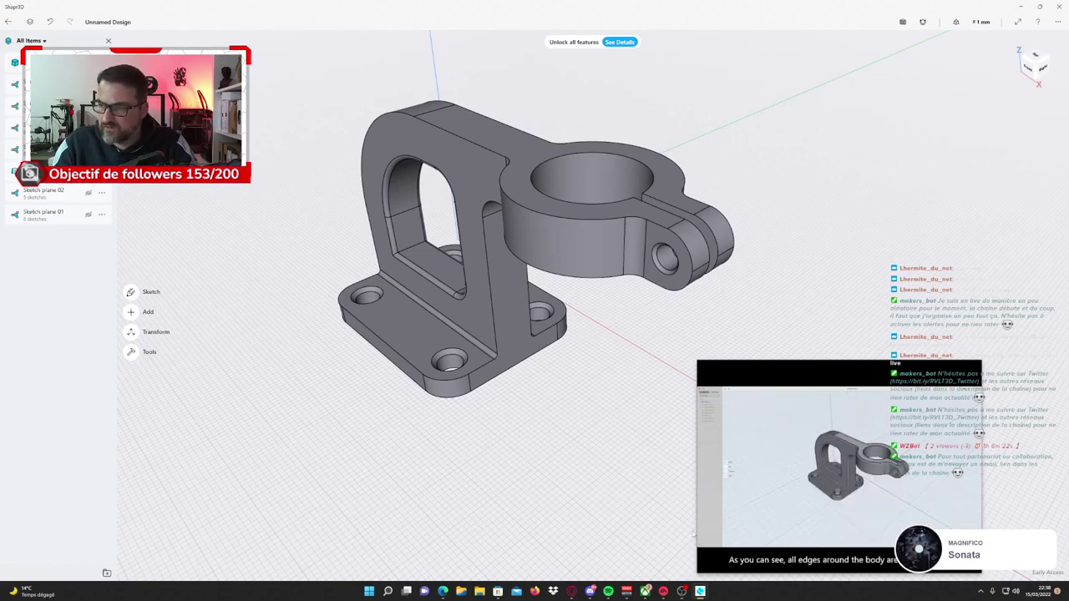
Select two top edges of the arm and fillet the edges all around the body.
left_click(476, 146)
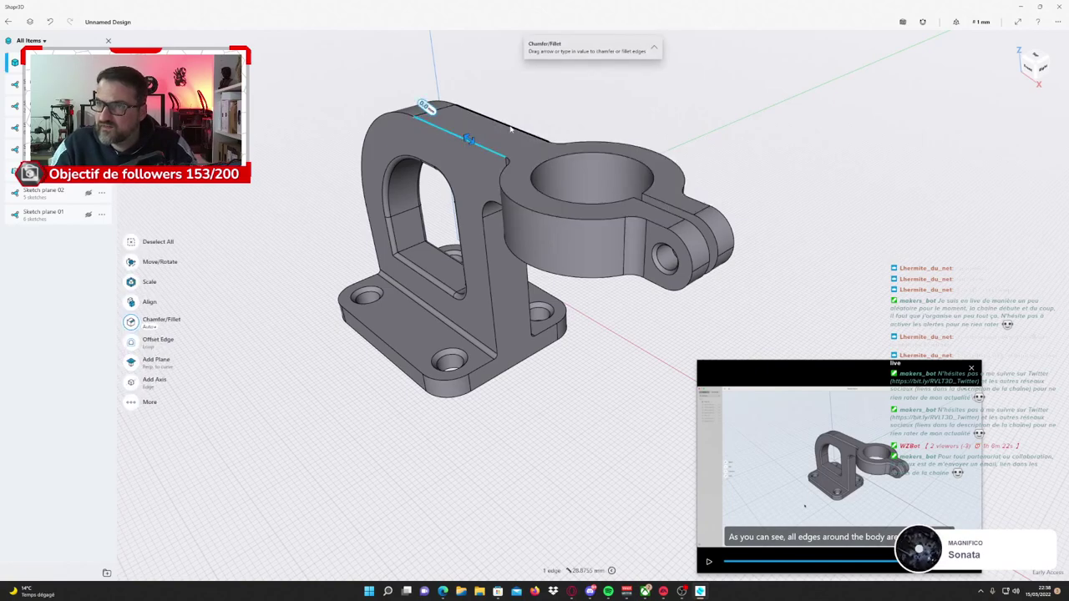
left_click(512, 125)
left_click_drag(513, 119, 512, 123)
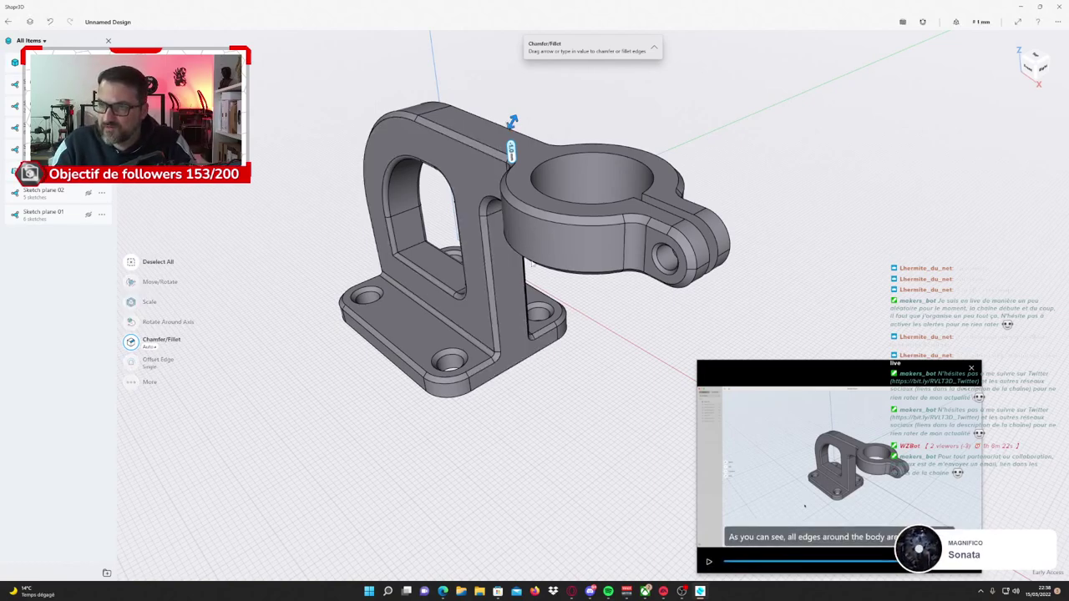
Close the tutorial video overlay and view the part from above.
left_click(709, 563)
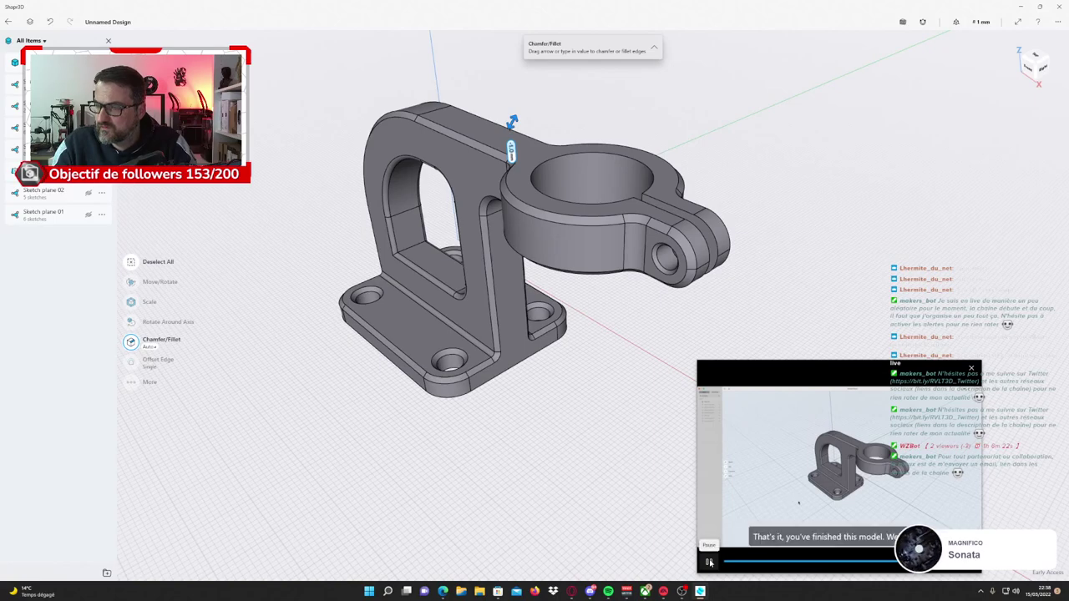
left_click(709, 563)
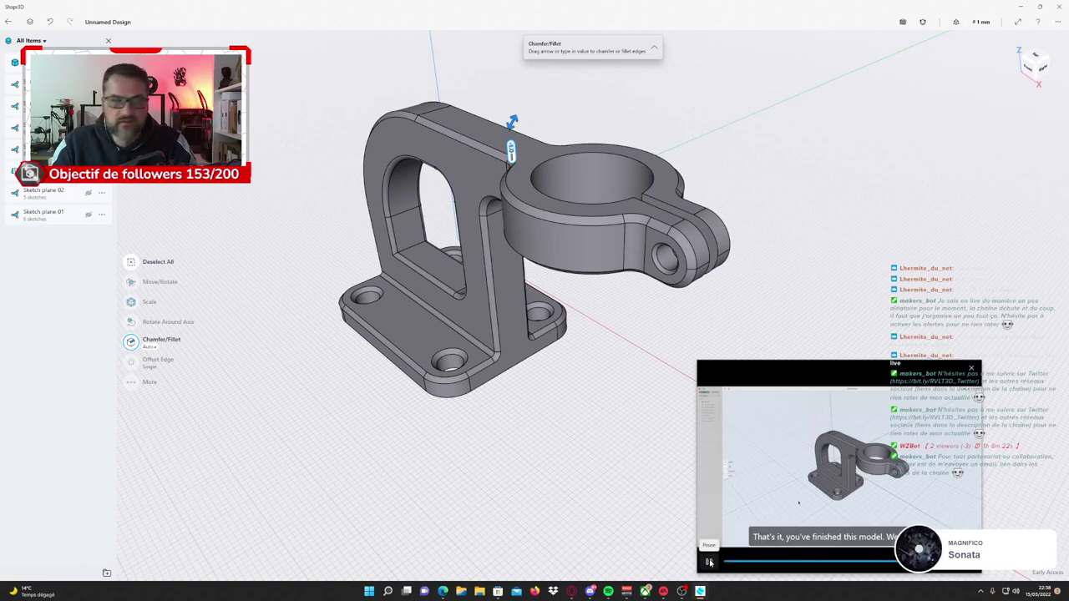
left_click(709, 563)
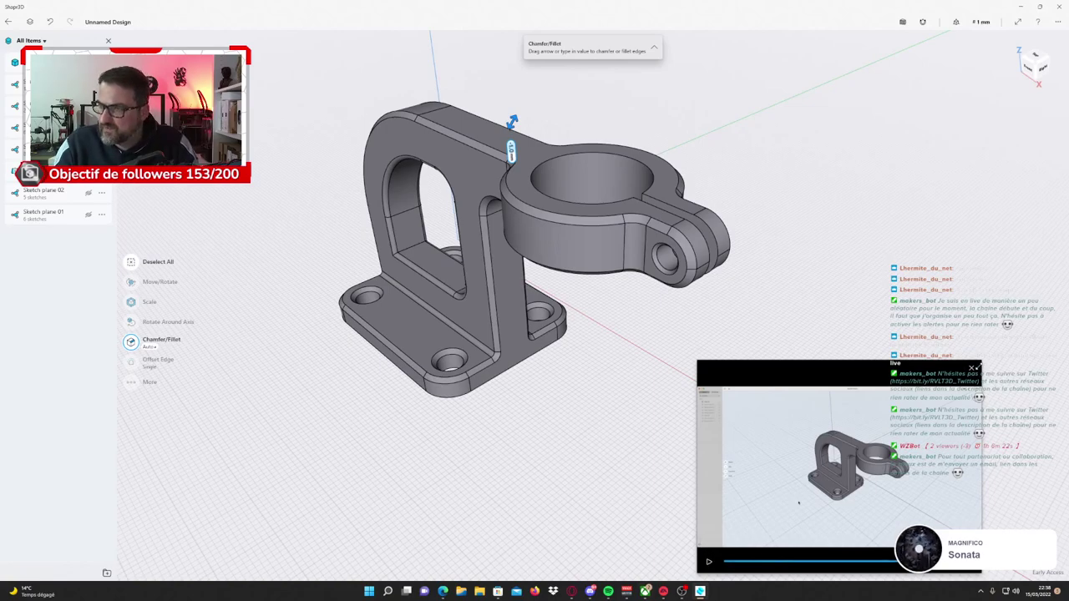
left_click(974, 371)
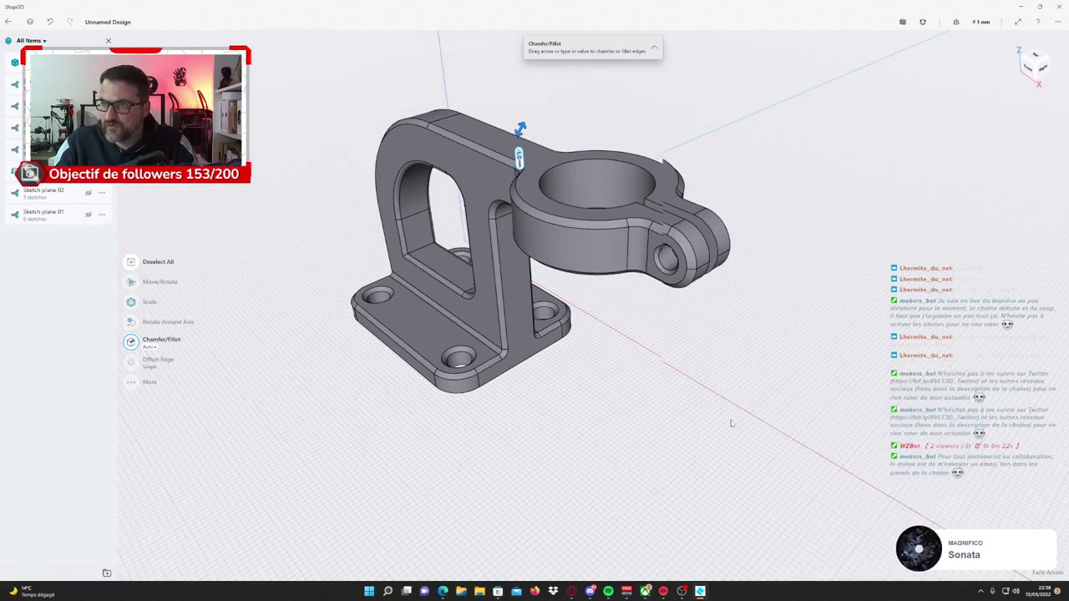
scroll(729, 420, "up", 5)
right_click_drag(729, 421, 767, 448)
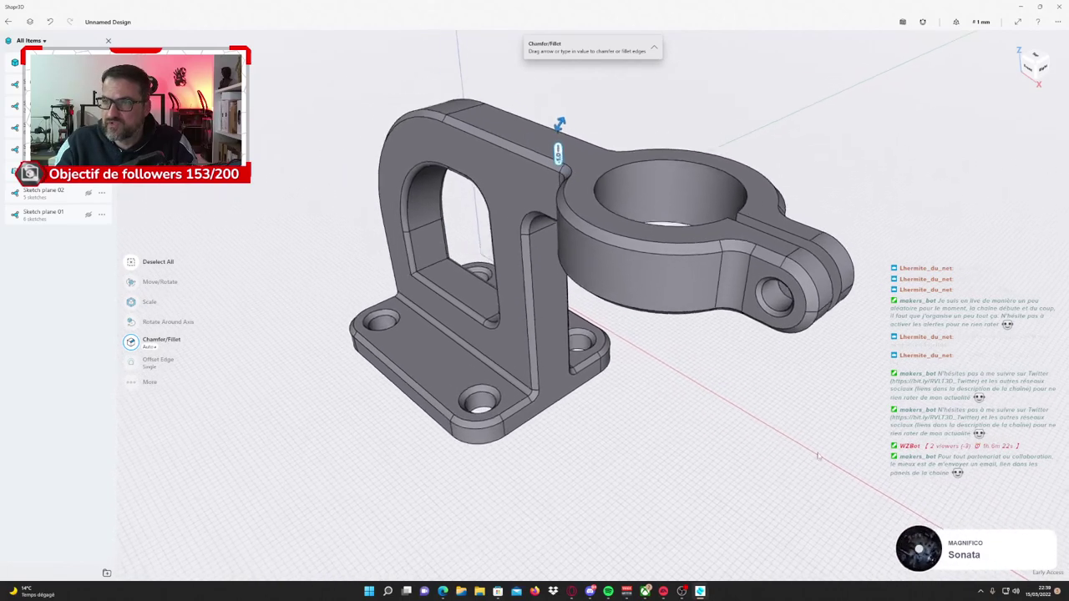
Confirm the body fillet, collapse the items panel, and exit to the Learn home screen.
key("Escape")
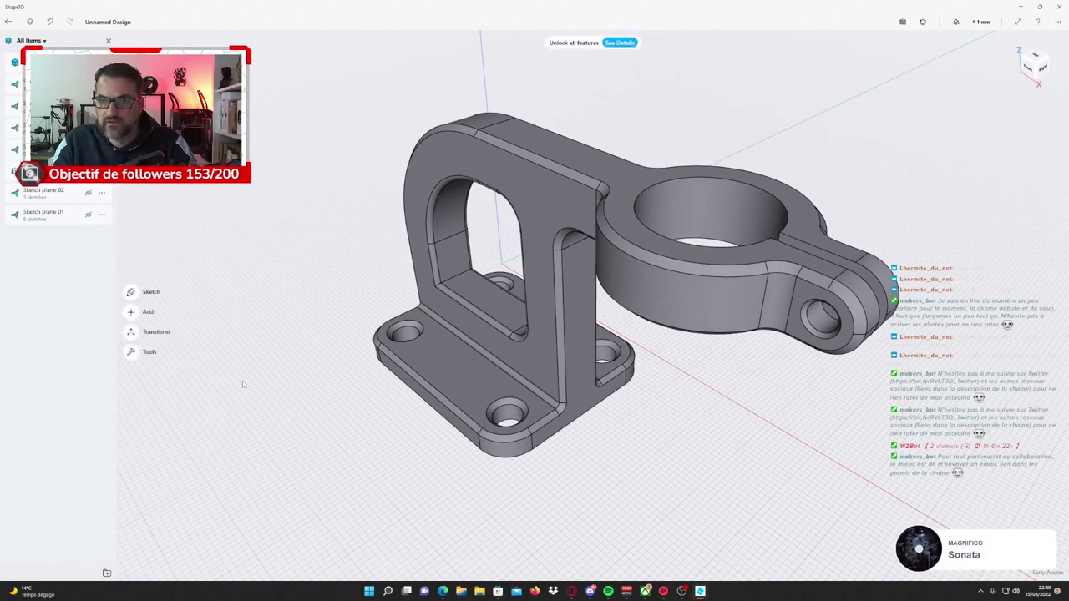
right_click_drag(618, 460, 640, 454)
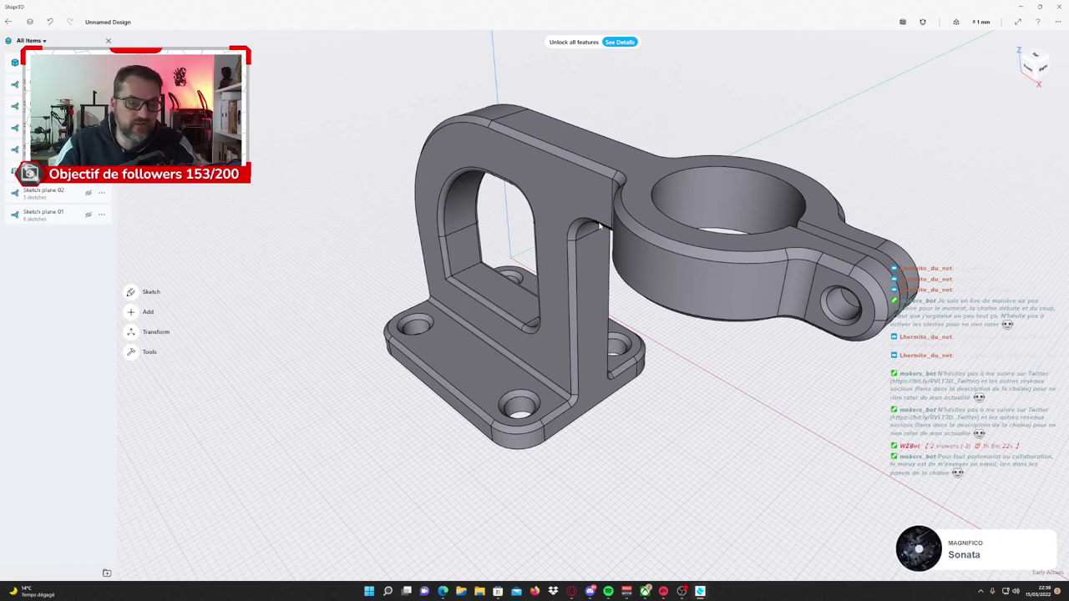
key("alt+Tab")
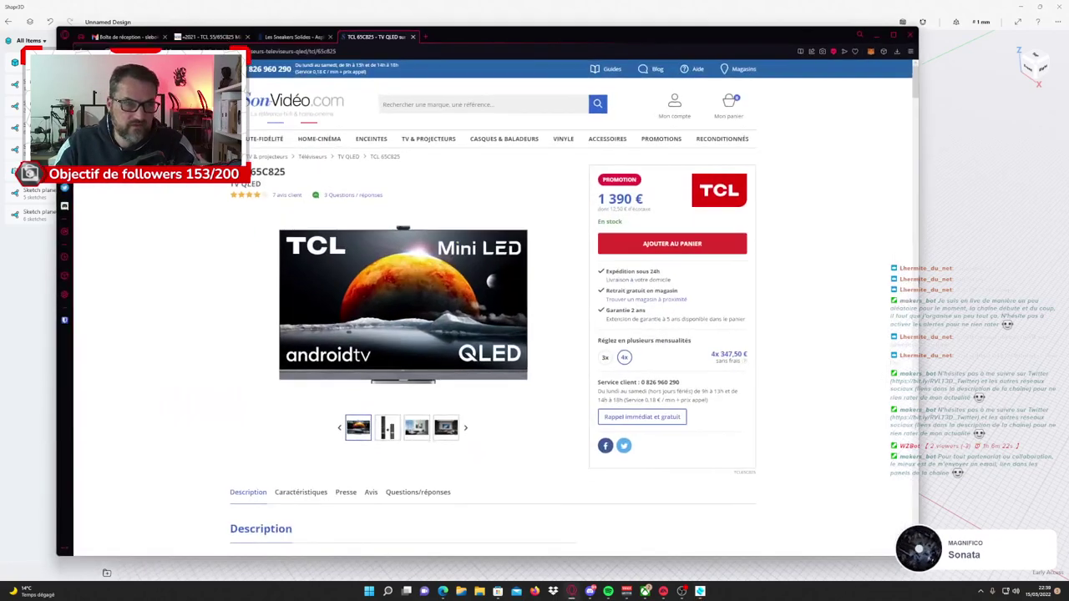
key("alt+Tab")
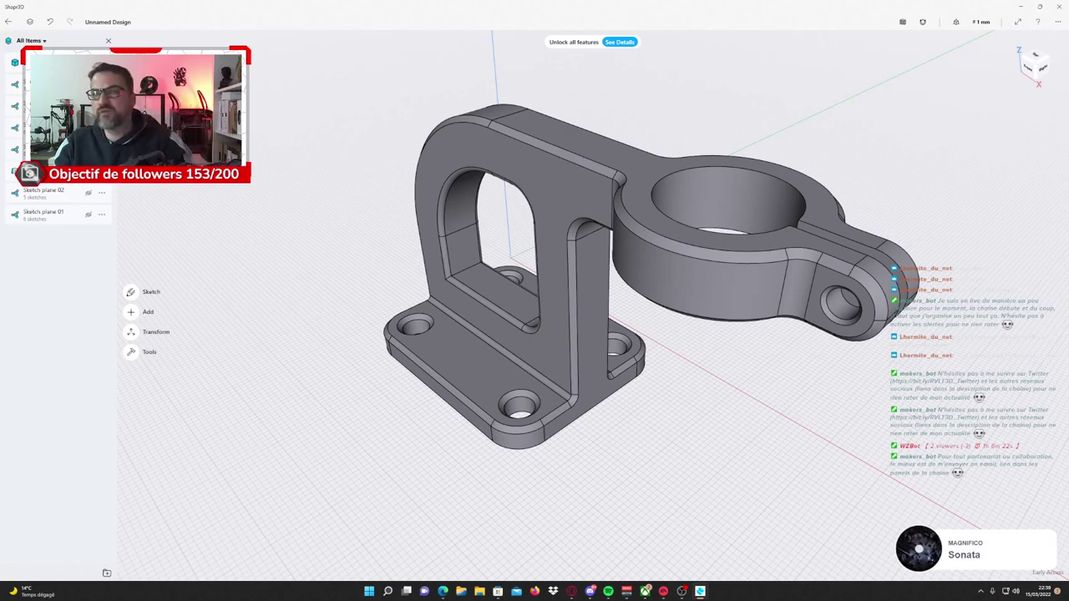
left_click(108, 40)
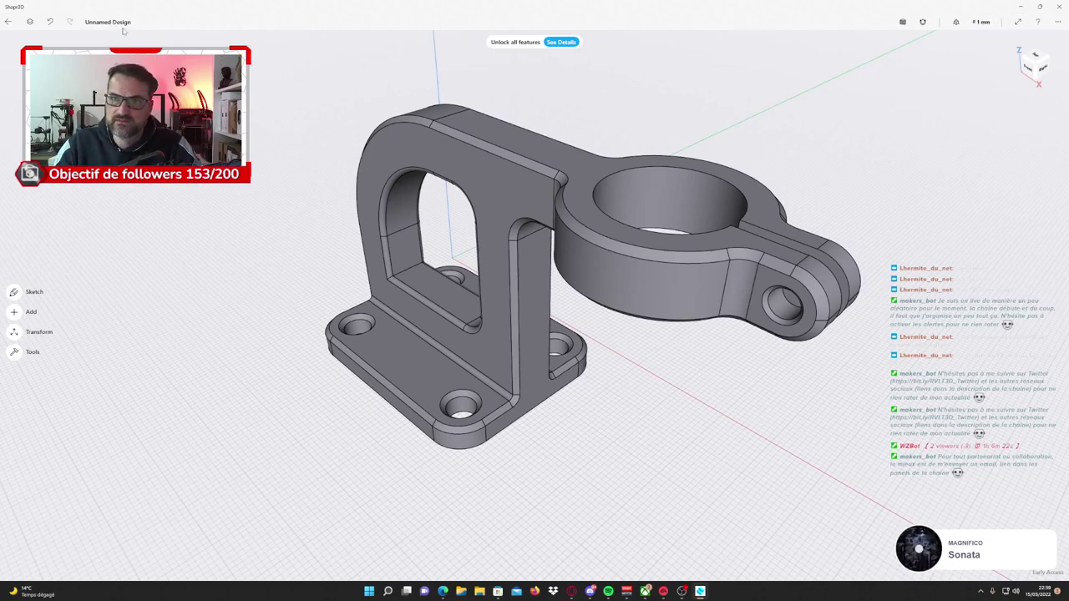
left_click(7, 21)
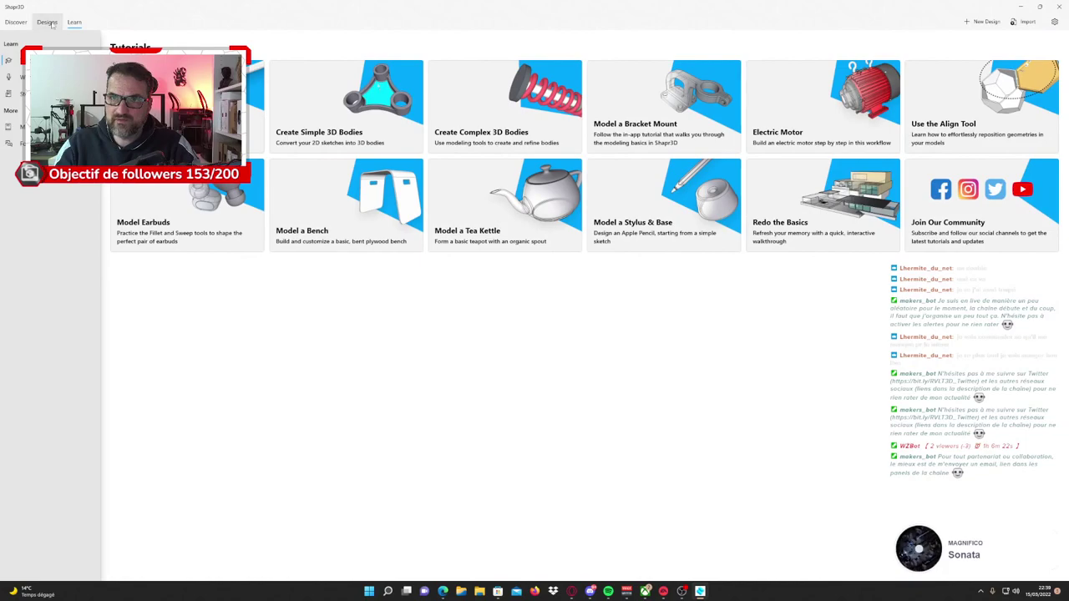
Go to the Designs list, dismiss the delete option, and reopen the Tuto1 clamp design.
left_click(47, 23)
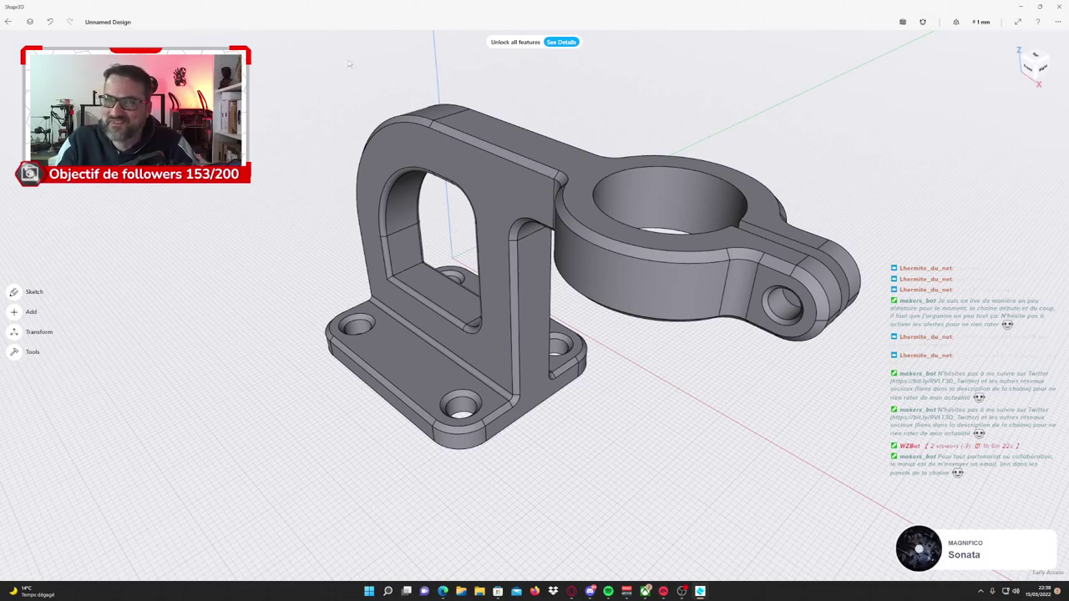
left_click(7, 21)
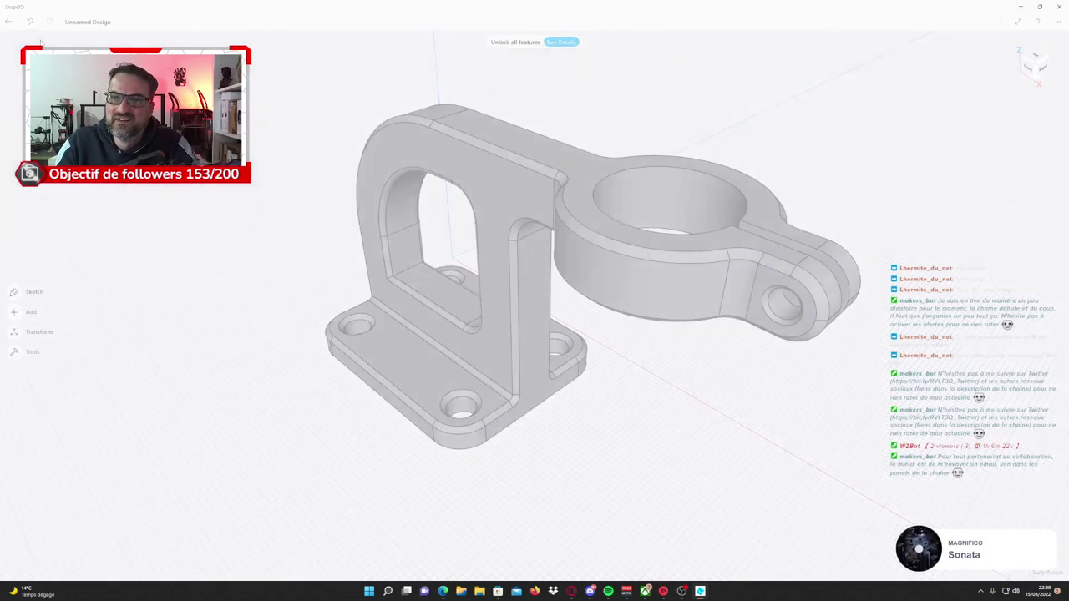
key("Escape")
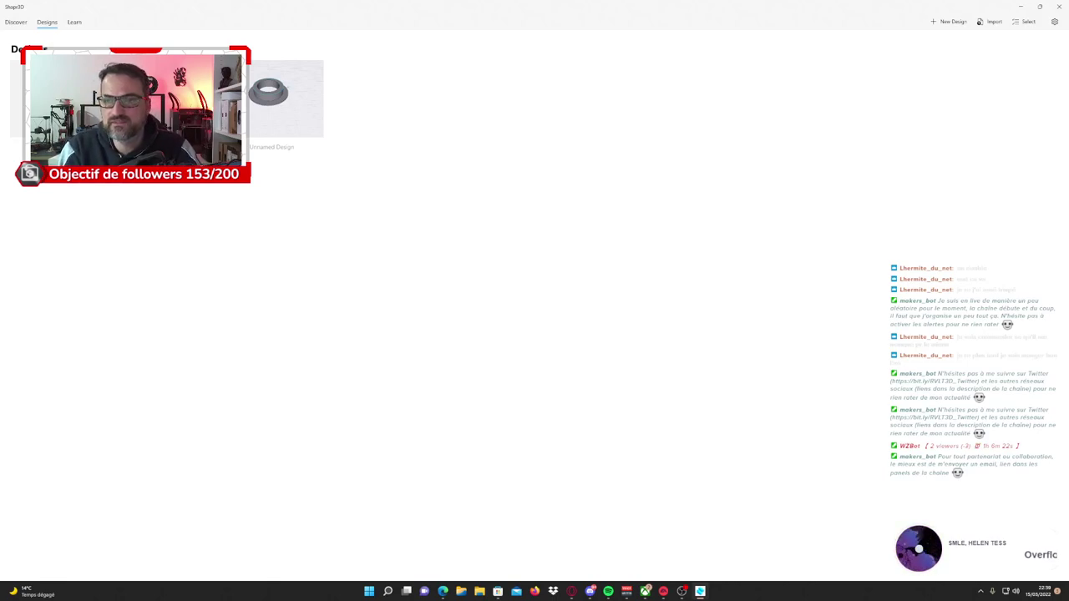
left_click(268, 96)
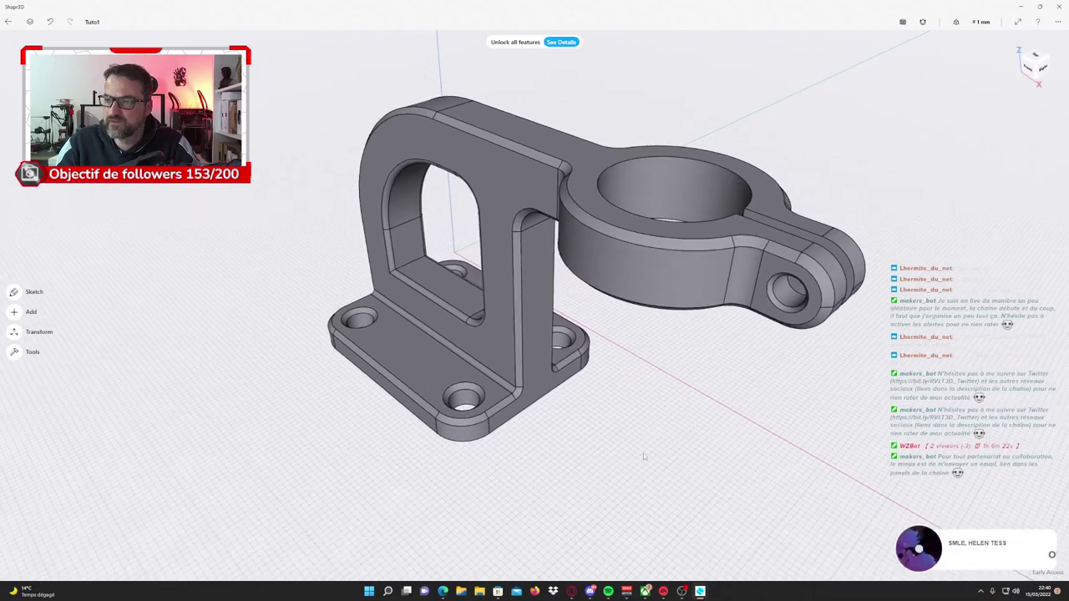
Orbit, zoom and pan the viewport to inspect the finished clamp.
left_click_drag(643, 455, 622, 468)
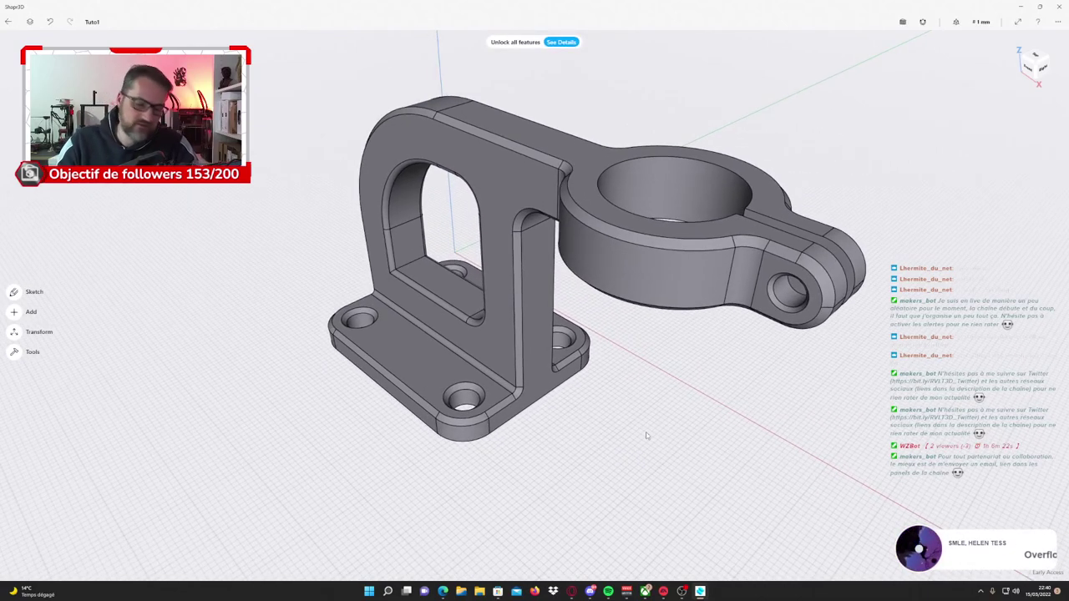
mouse_move(647, 434)
right_mouse_down()
mouse_move(620, 446)
mouse_move(639, 434)
mouse_move(692, 474)
mouse_move(661, 434)
right_mouse_up()
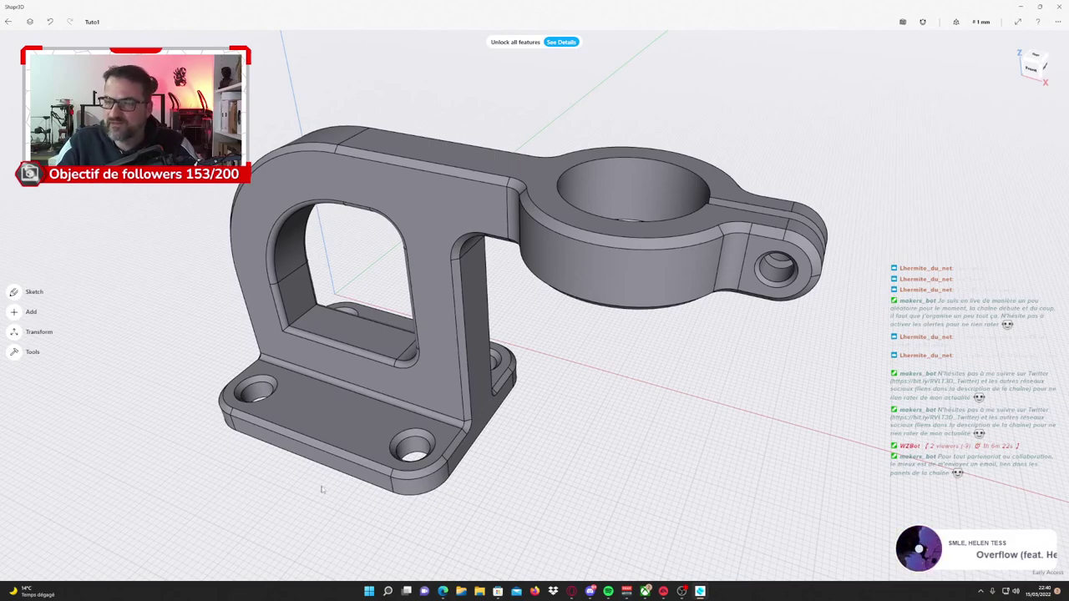
middle_click_drag(534, 482, 552, 464)
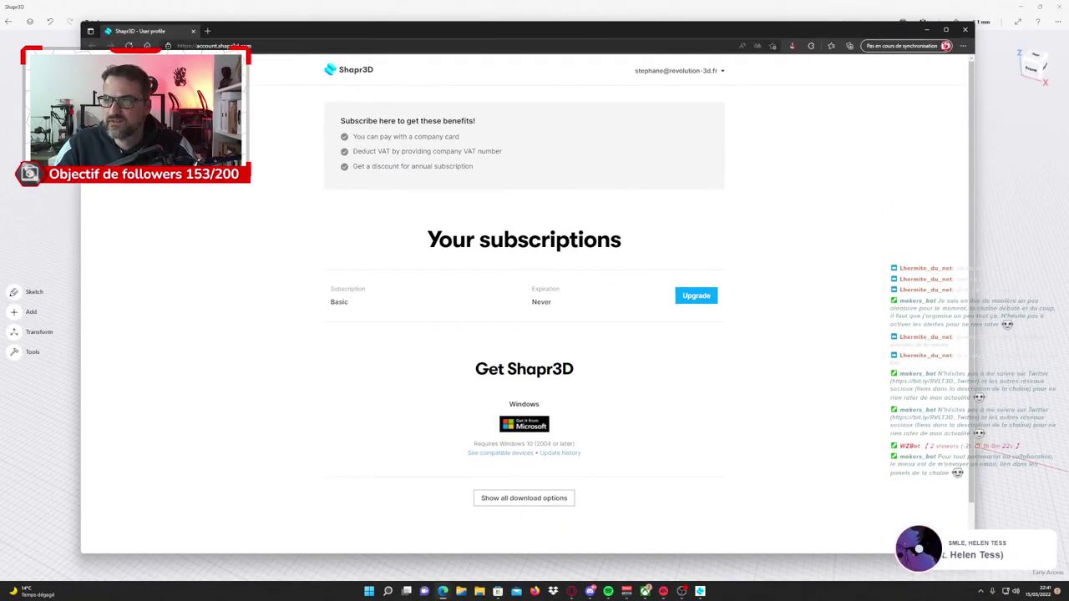
Open the Plans comparison from Upgrade and show the Pro plan's $29 monthly price.
left_click(692, 300)
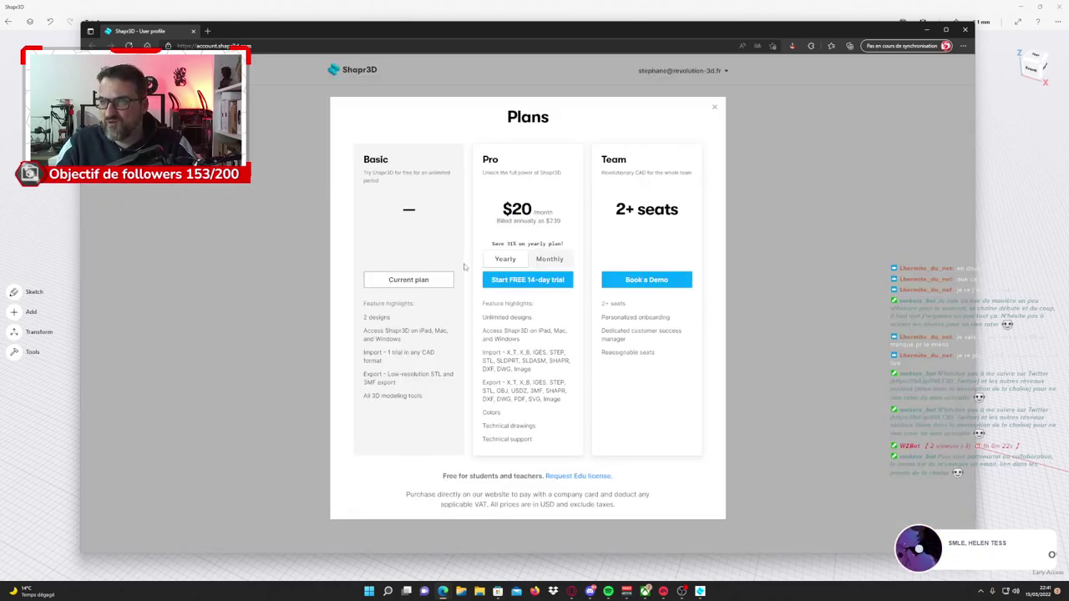
left_click(551, 260)
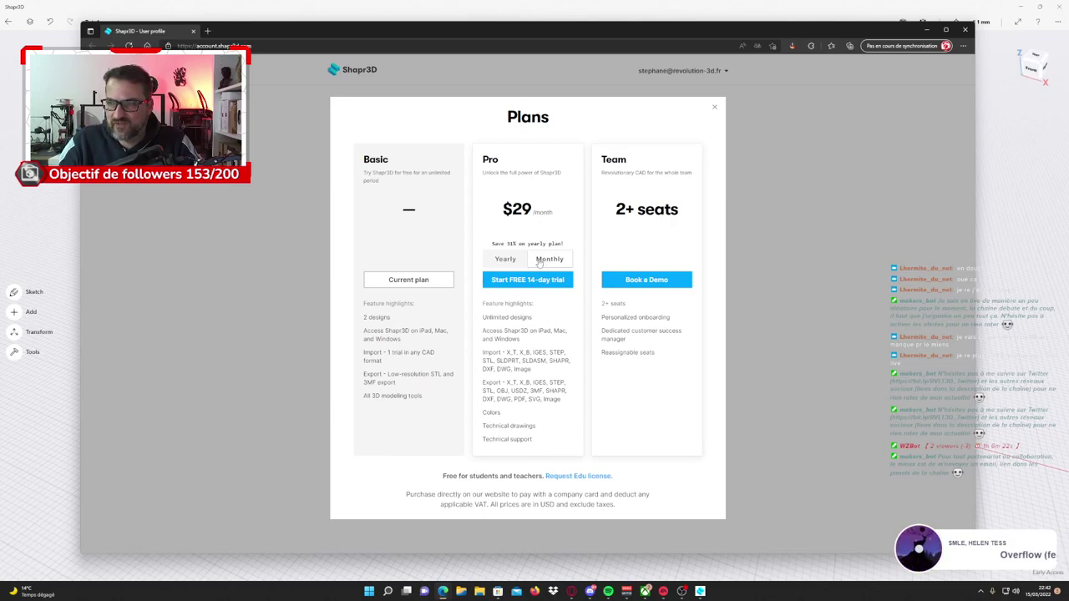
Compare Pro's yearly and monthly pricing, then close the Plans comparison.
left_click(505, 260)
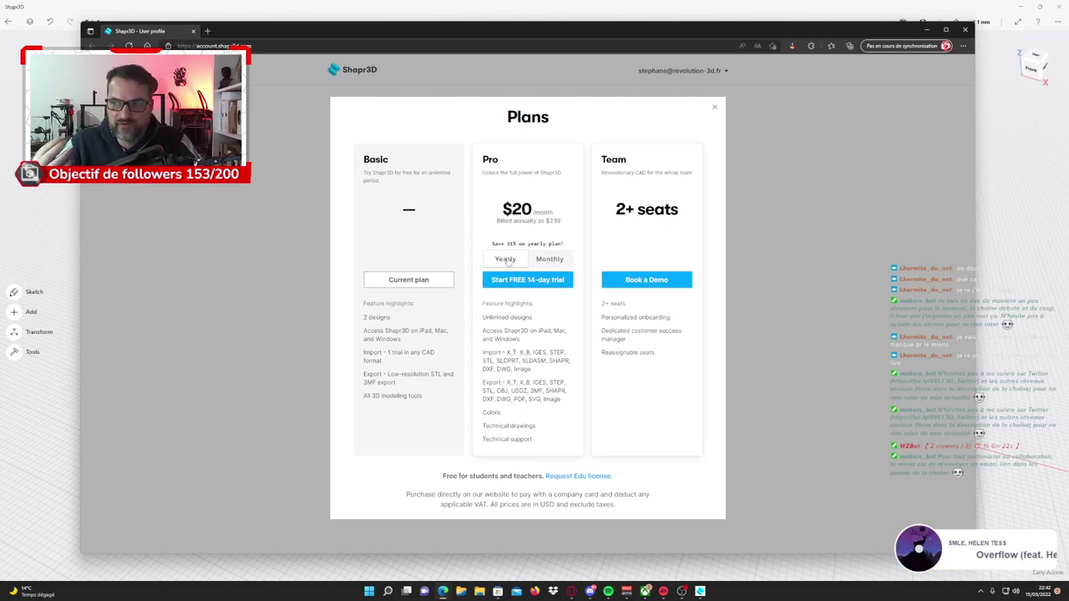
left_click(549, 260)
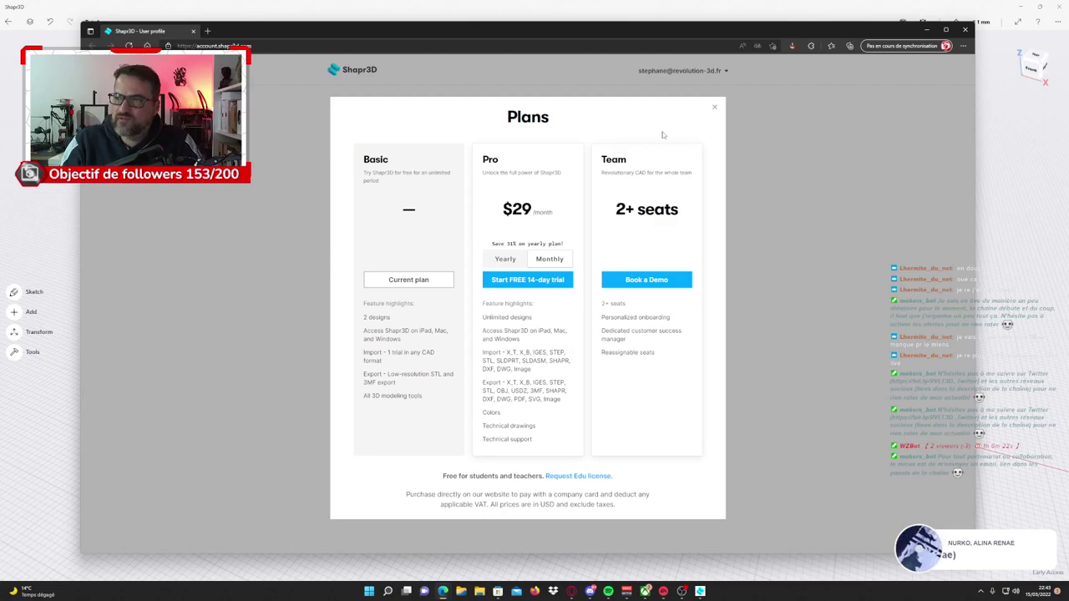
left_click(714, 107)
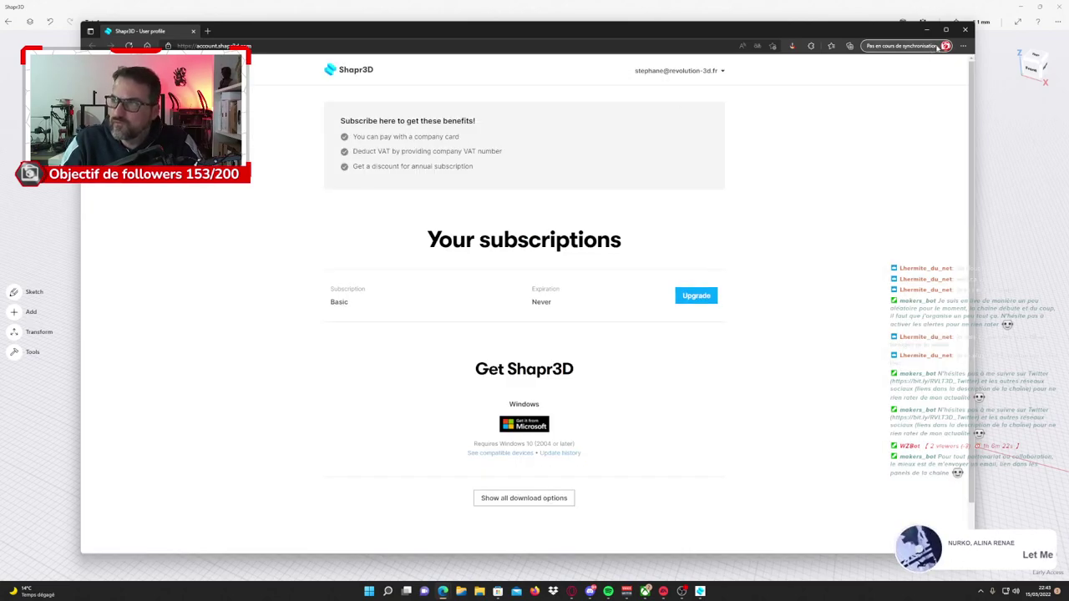
Close the browser account page to bring the finished Tuto1 bracket back into view.
left_click(195, 33)
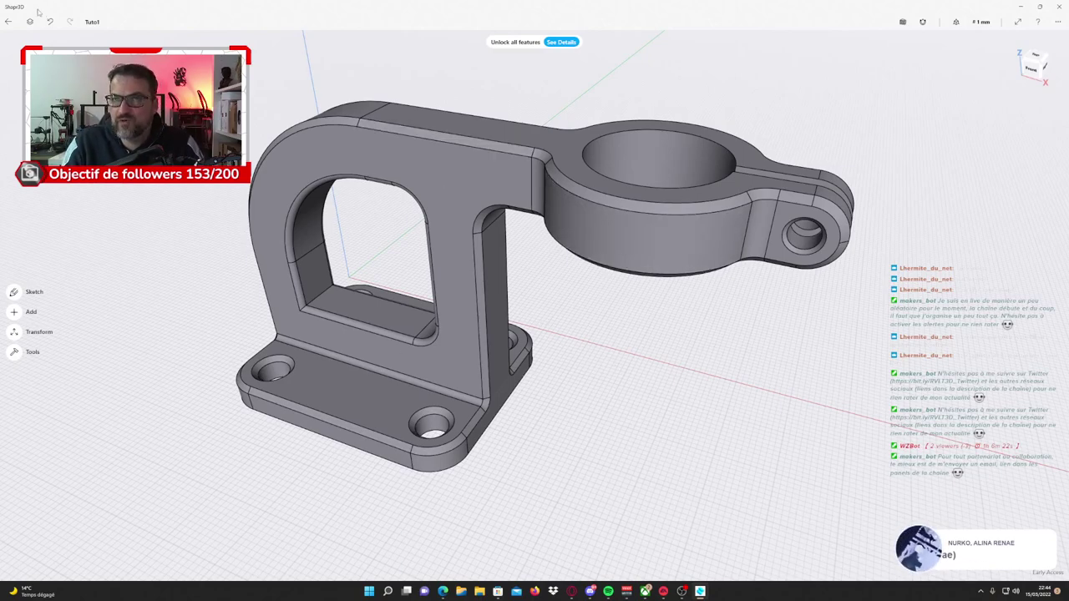
Back in the designs list, dismiss the Pro upgrade prompt and delete the old Unnamed Design.
left_click(8, 22)
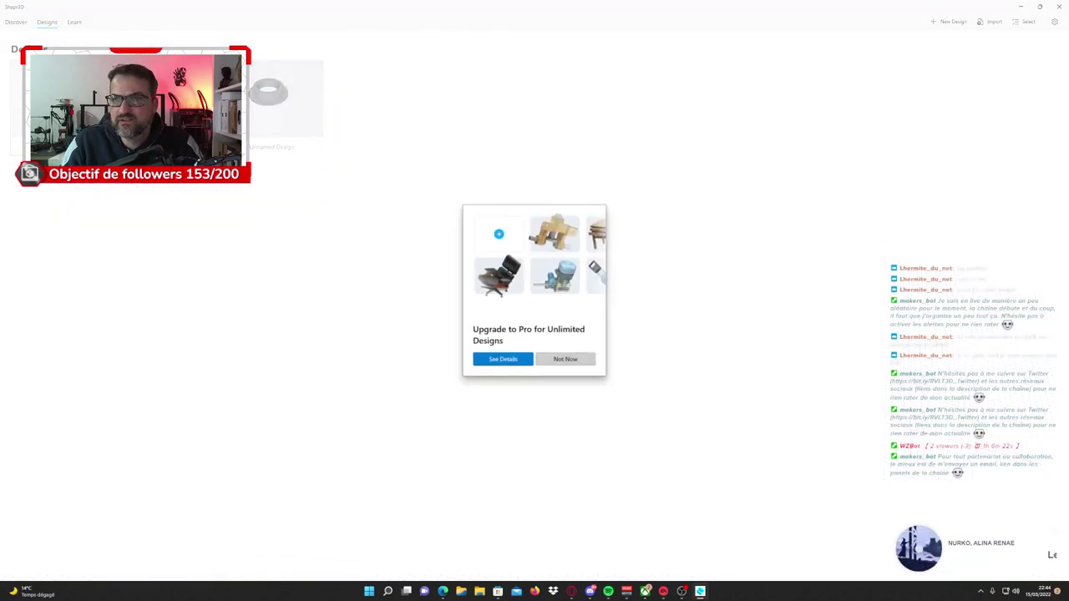
left_click(565, 358)
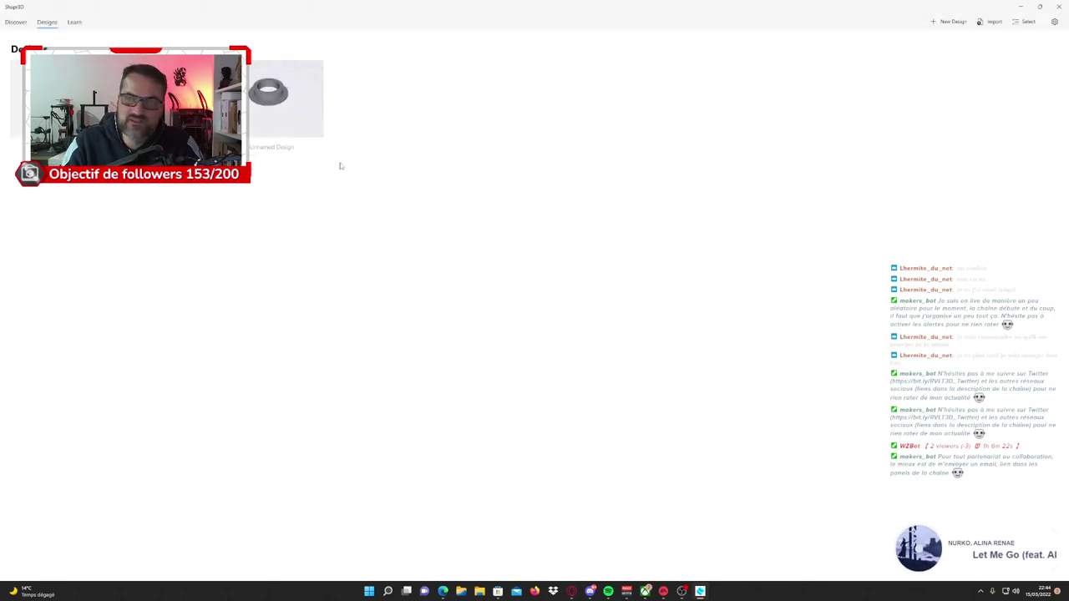
right_click(292, 124)
left_click(304, 160)
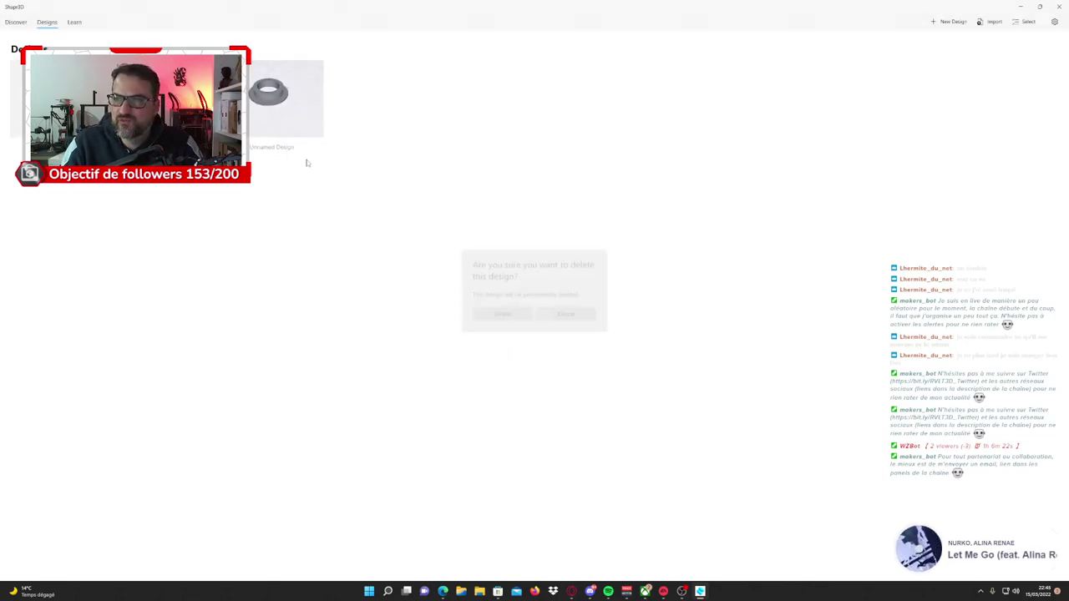
left_click(501, 313)
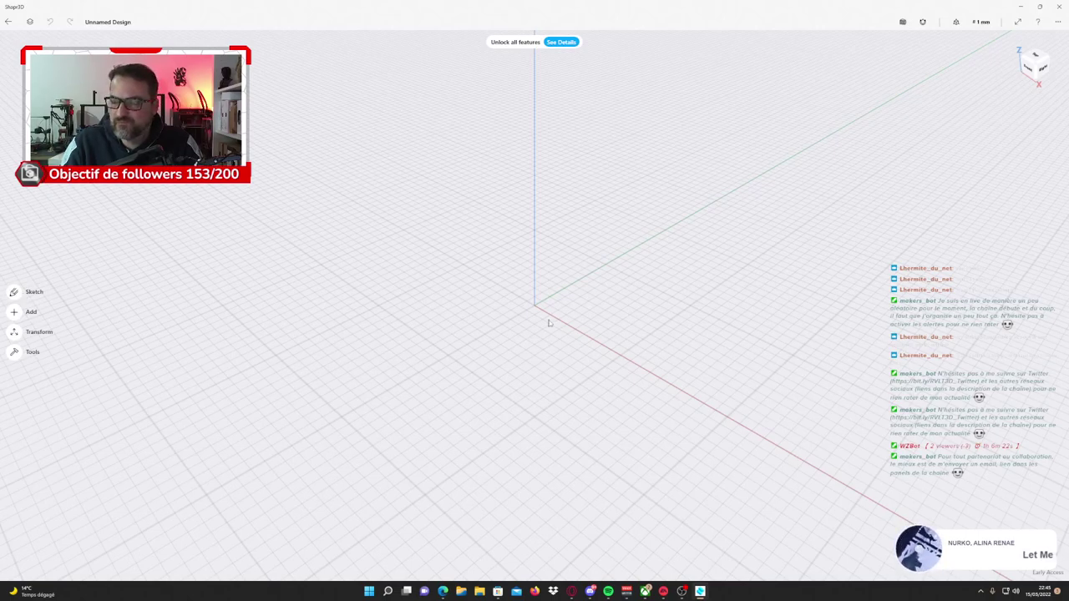
Browse the Sketch and Tools menus of the empty design, then quit Shapr3D.
left_click(15, 292)
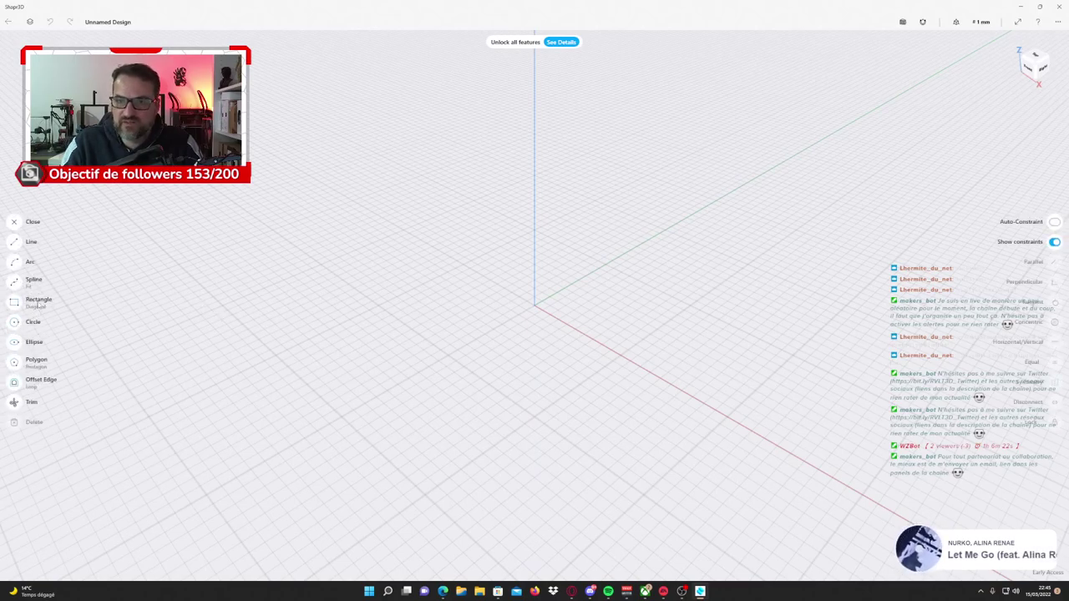
left_click(13, 222)
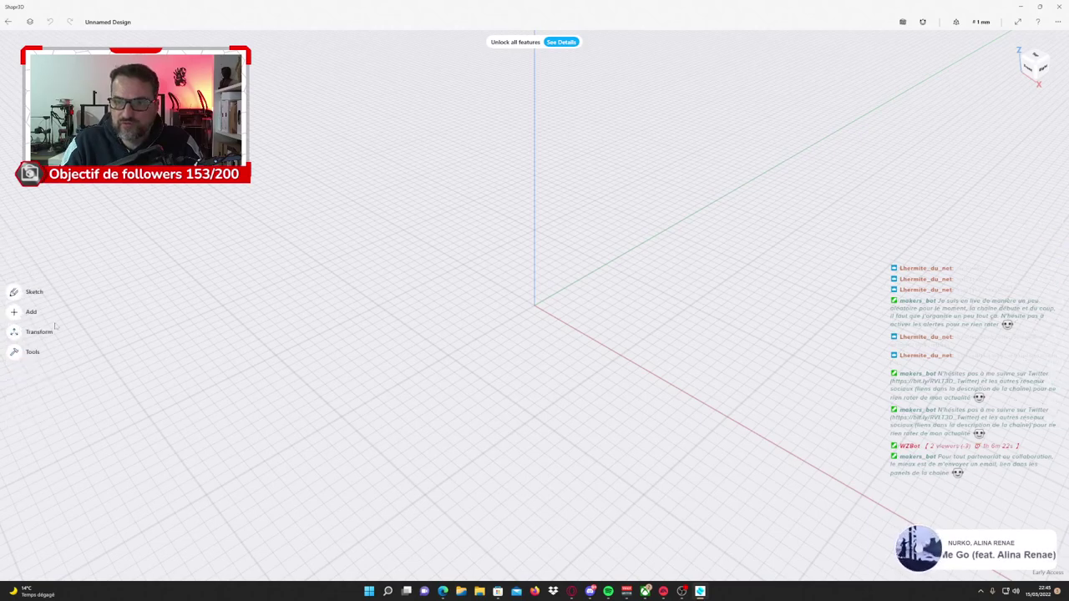
left_click(18, 355)
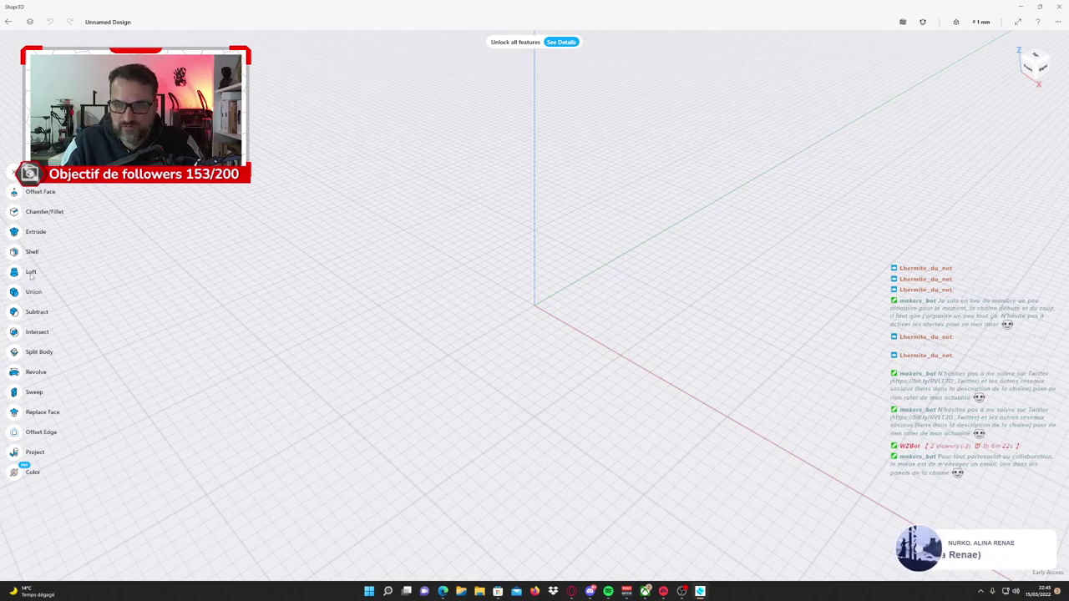
left_click(13, 317)
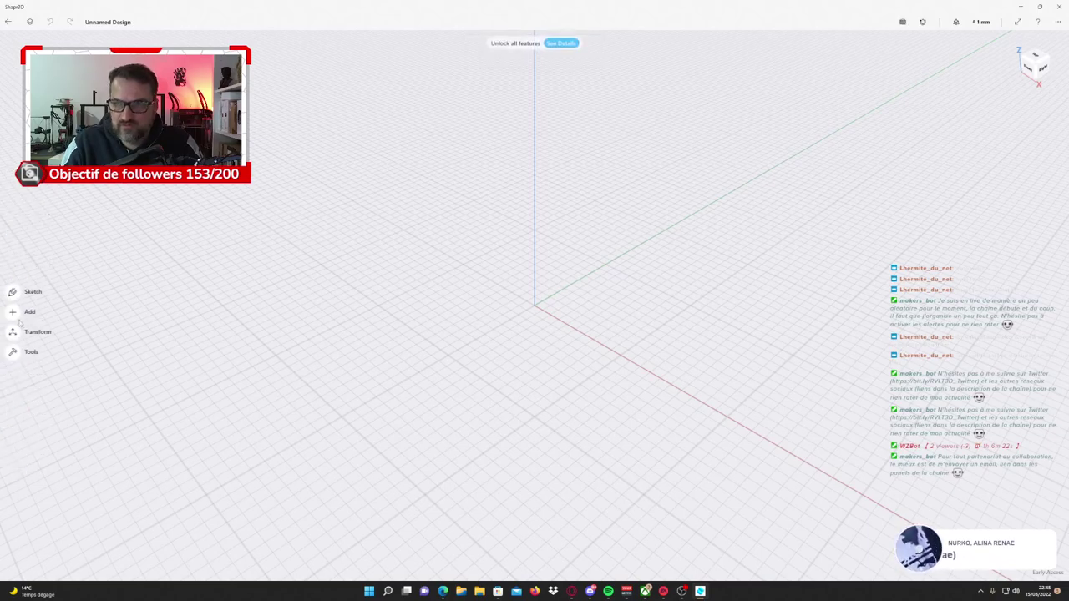
left_click(15, 352)
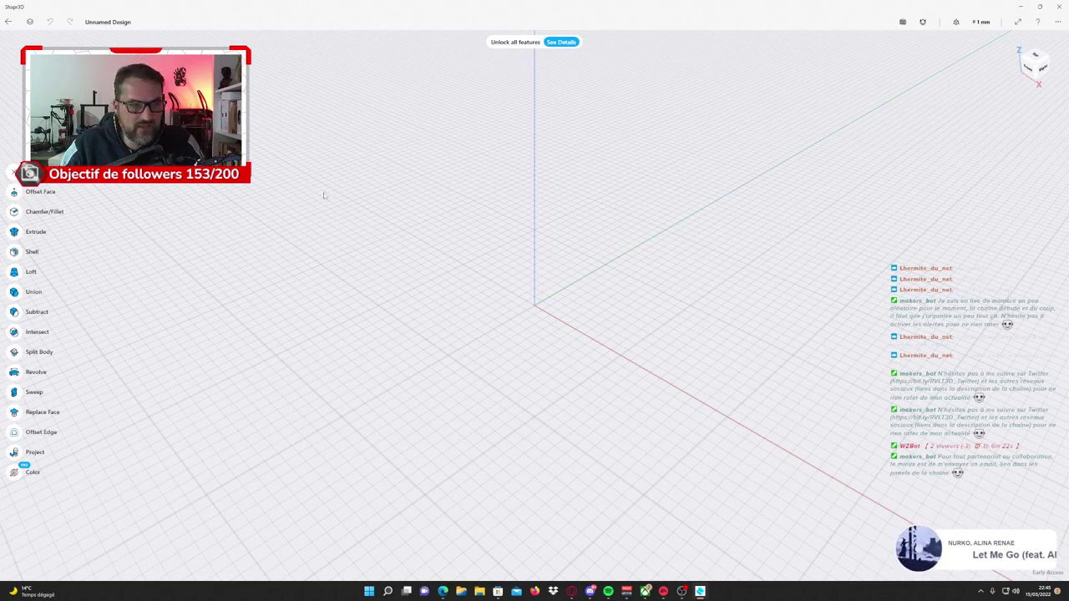
left_click(1058, 8)
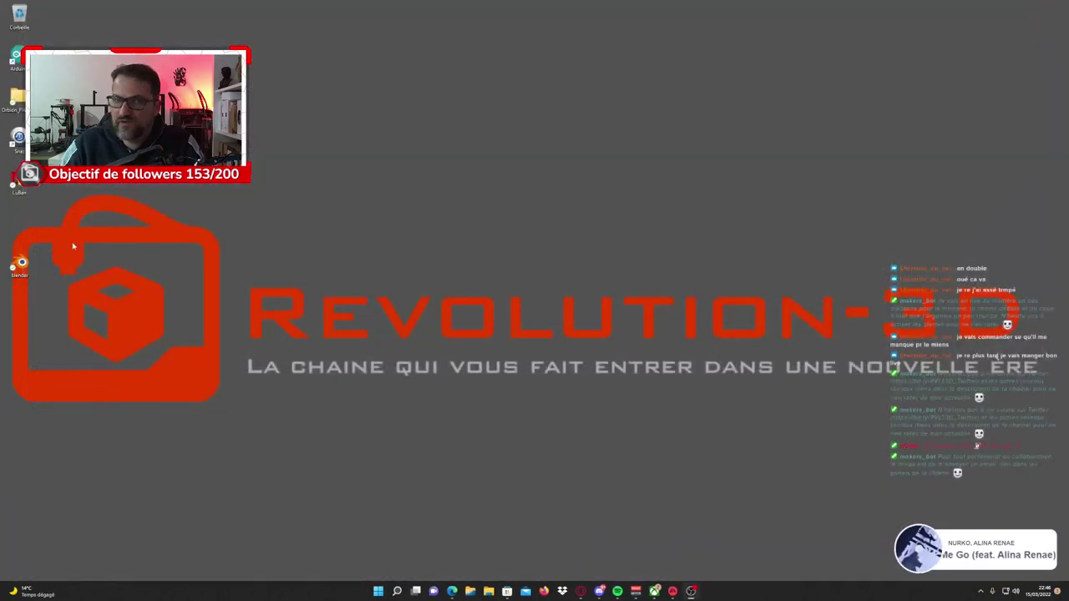